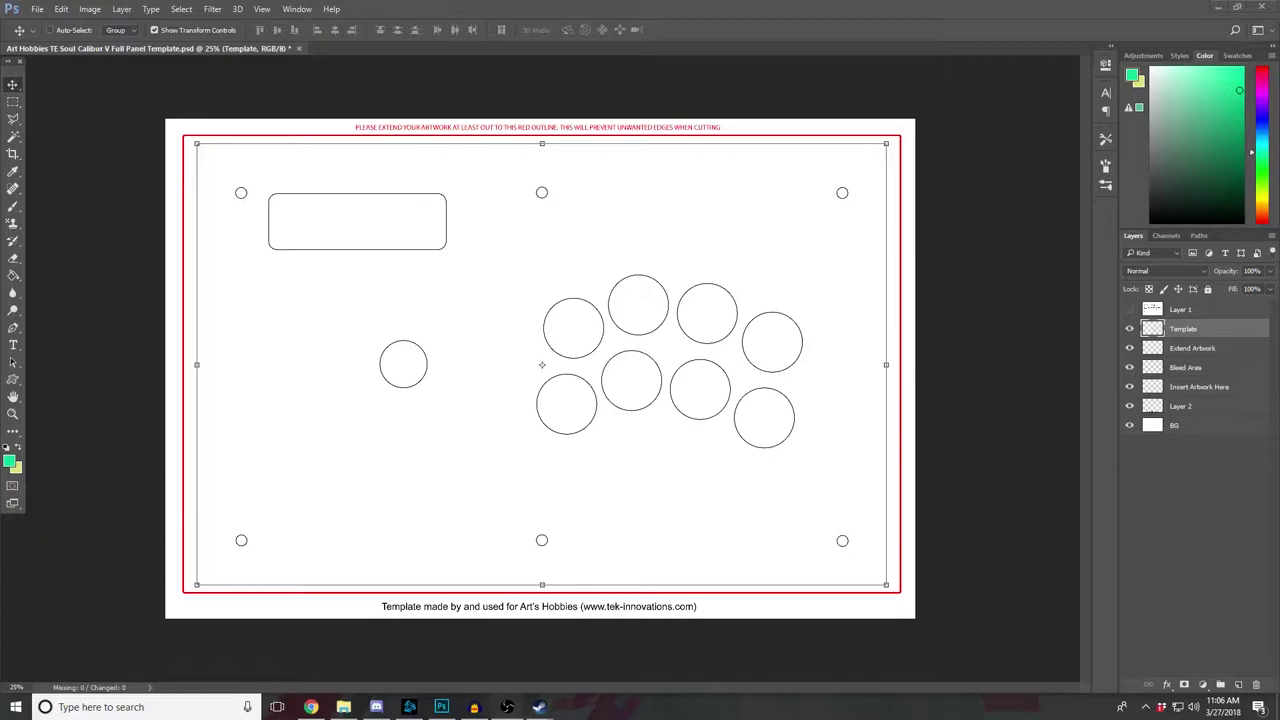
Step: Close the Soul Calibur V full panel template without saving its changes
{"action": "left_click", "coordinate": [12, 102]}
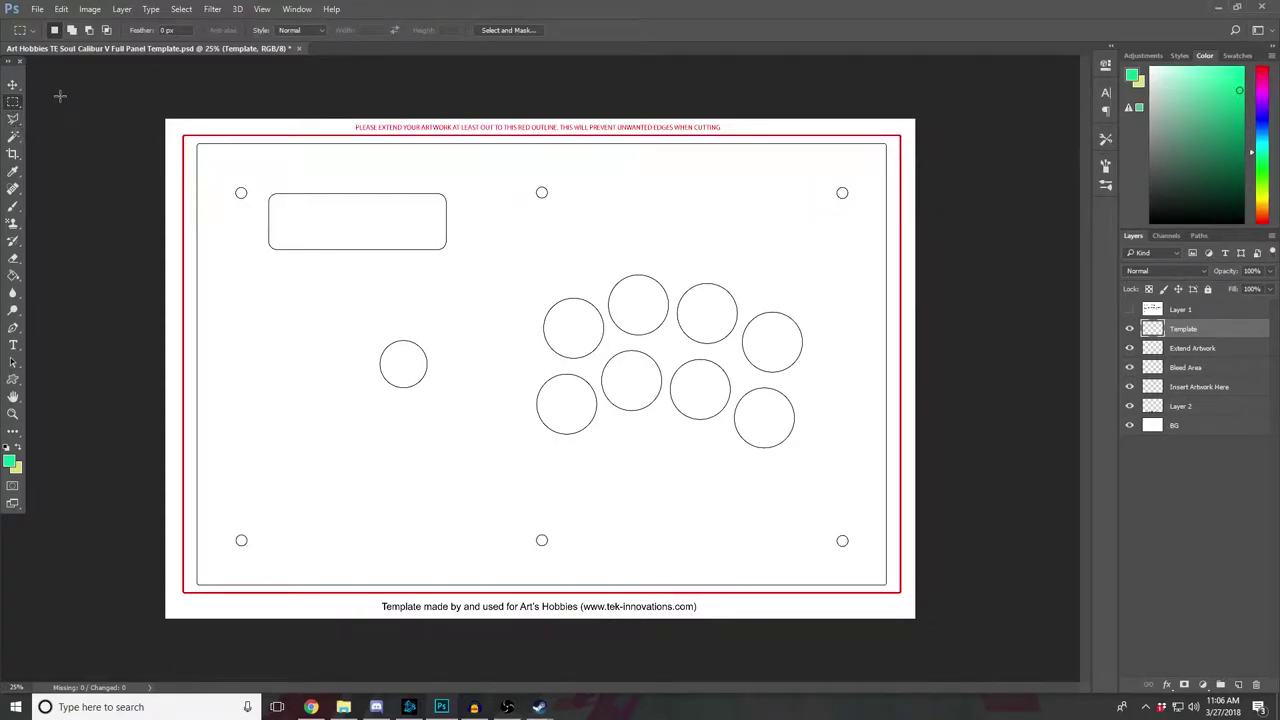
{"action": "left_click", "coordinate": [299, 48]}
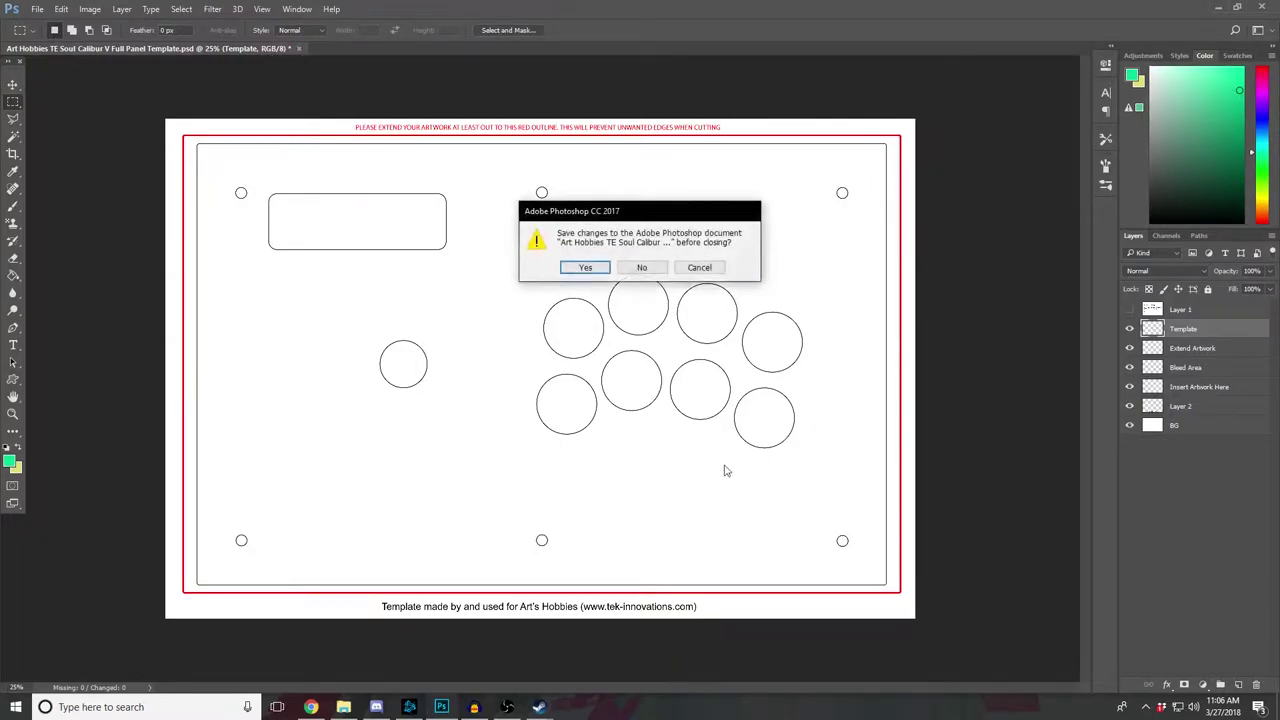
{"action": "left_click", "coordinate": [643, 268]}
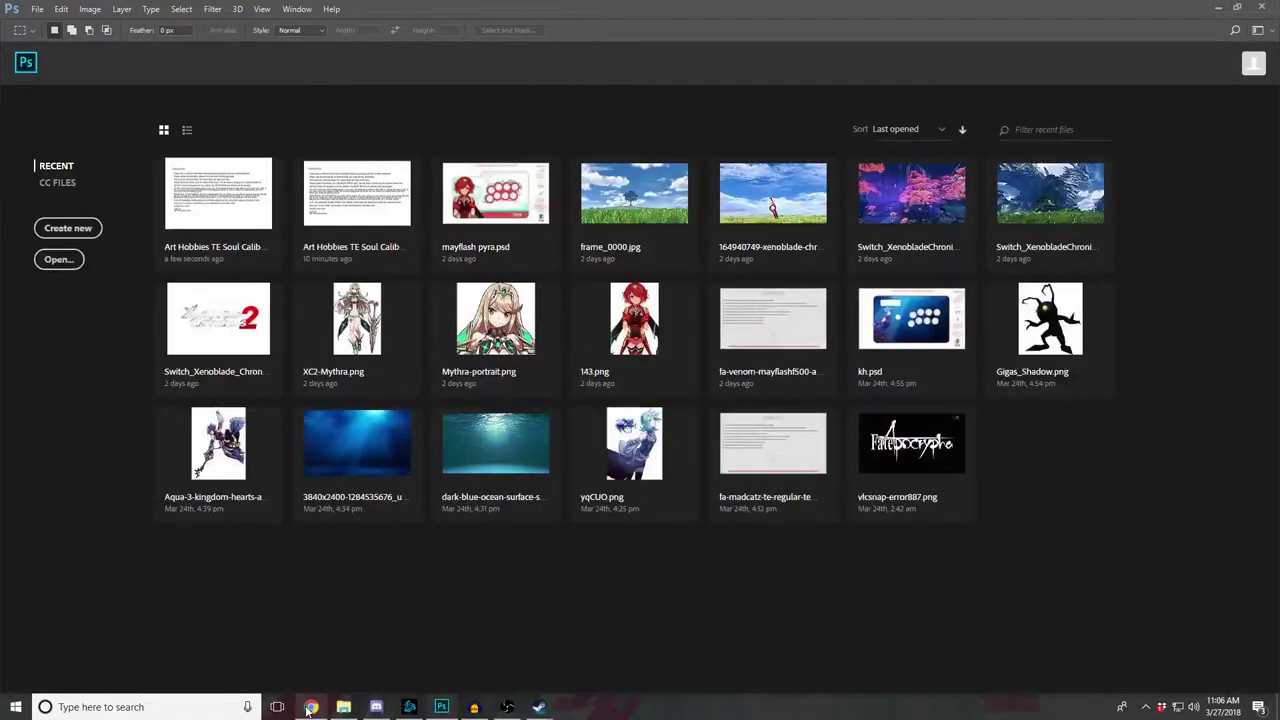
Step: Switch to Chrome and open the downloaded Art Hobbies Panthera template PSD in Photoshop
{"action": "left_click", "coordinate": [310, 707]}
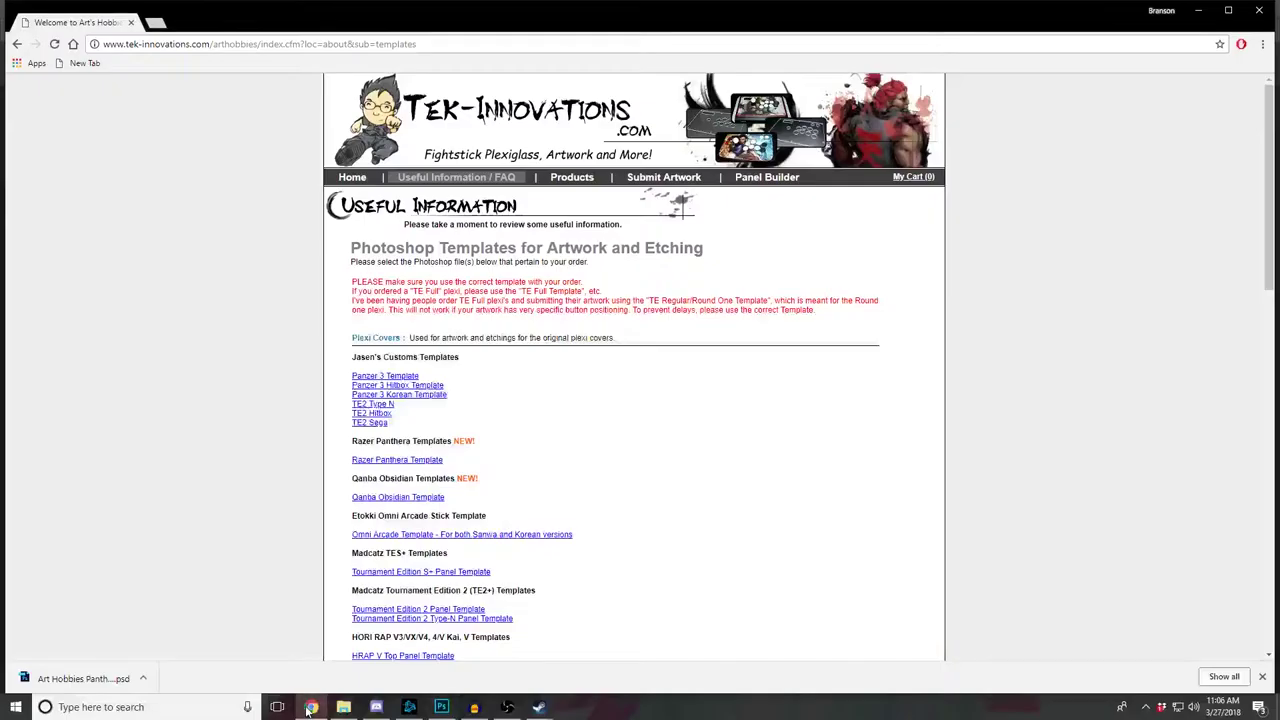
{"action": "scroll", "coordinate": [606, 571], "scroll_direction": "down", "scroll_amount": 3}
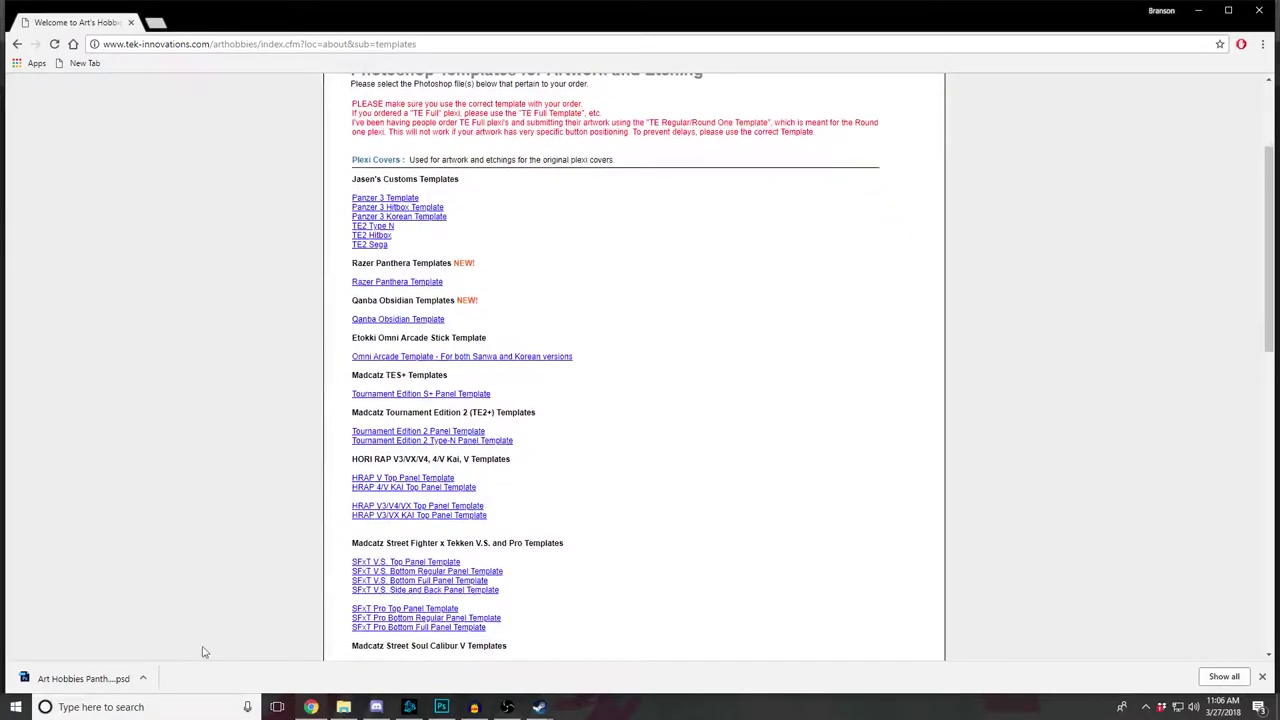
{"action": "left_click", "coordinate": [88, 678]}
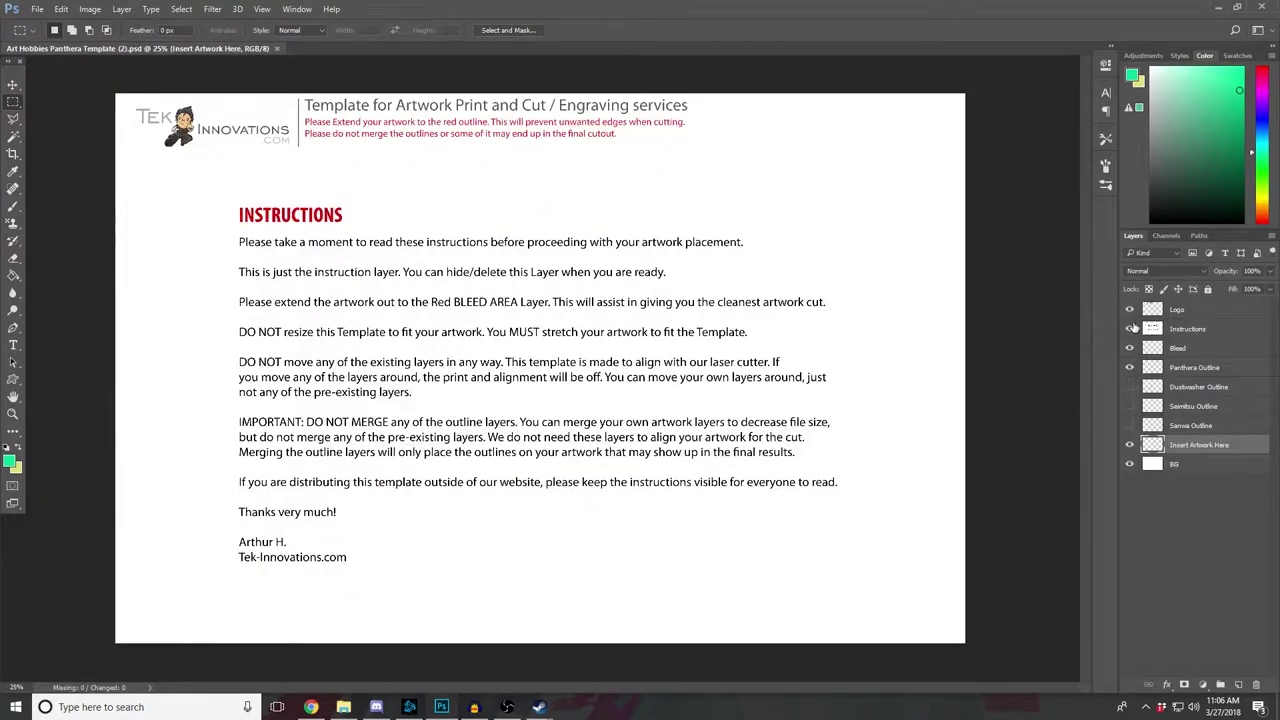
Step: Hide the Instructions layer and show the Dustwasher Outline and Sanwa Outline layers, with Panthera Outline as the active layer
{"action": "left_click", "coordinate": [1129, 328]}
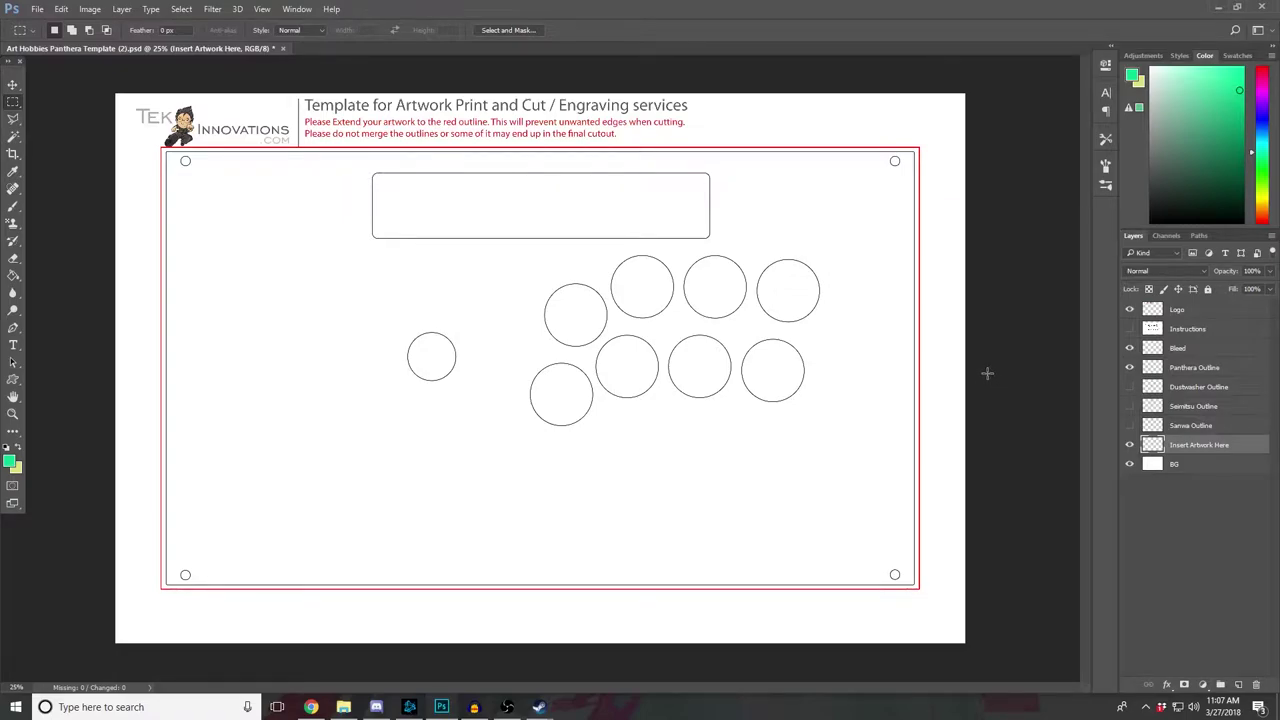
{"action": "left_click", "coordinate": [13, 136]}
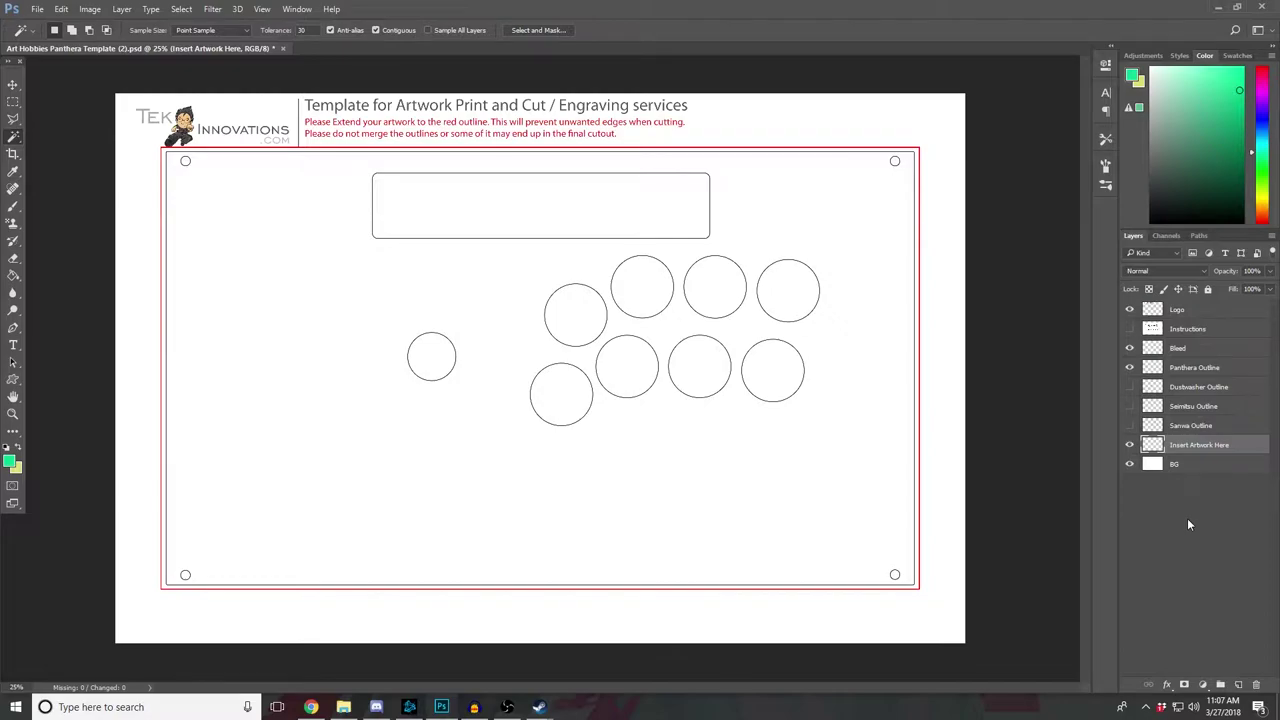
{"action": "left_click", "coordinate": [1194, 370]}
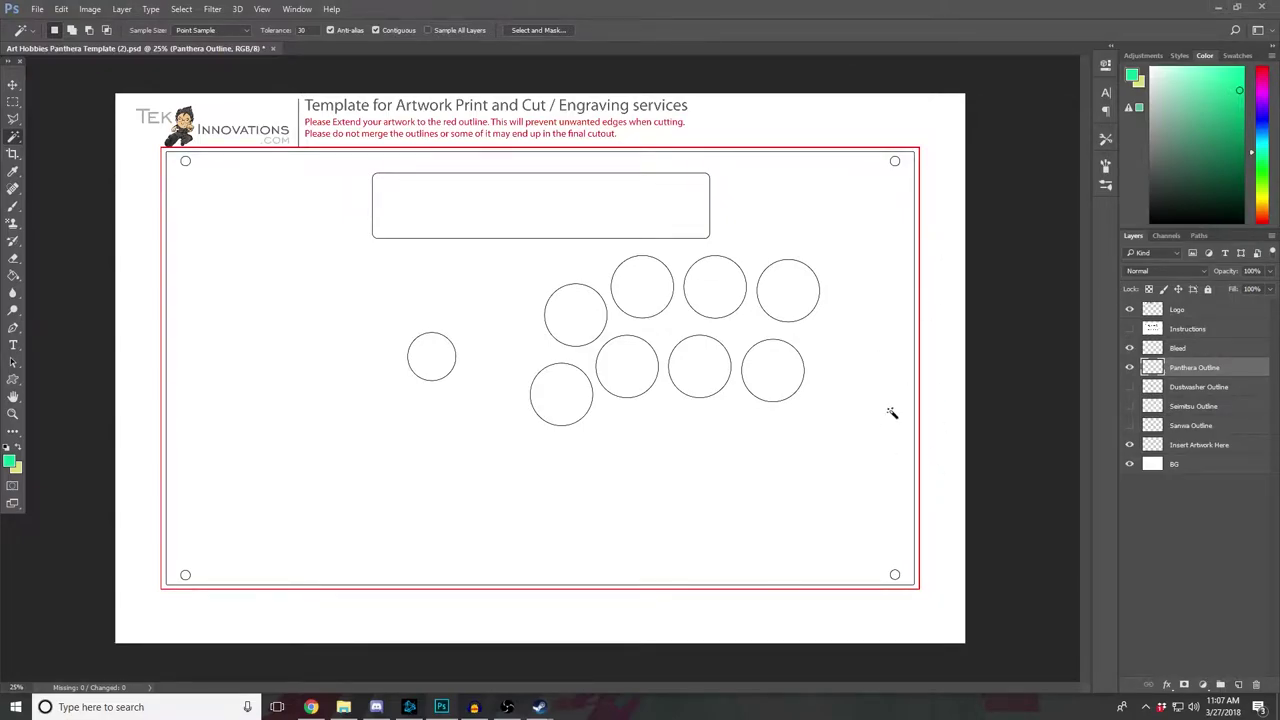
{"action": "left_click", "coordinate": [1131, 387]}
{"action": "left_click", "coordinate": [1130, 425]}
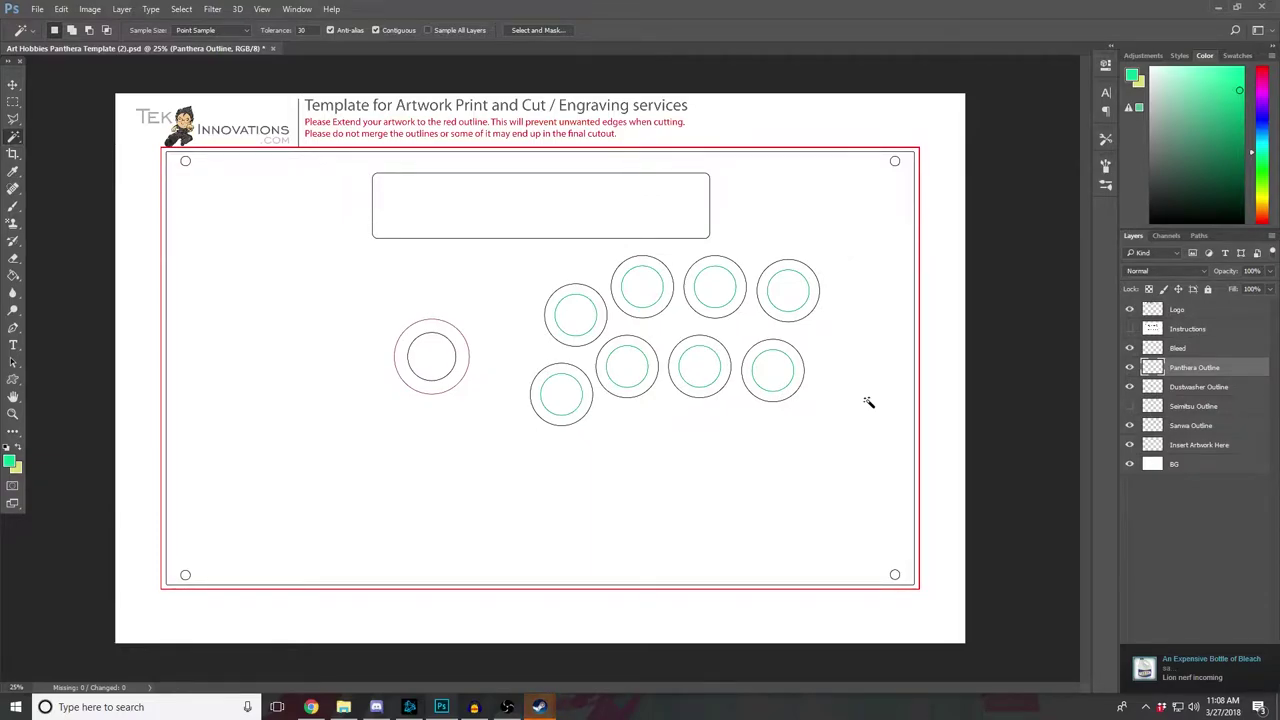
{"action": "mouse_move", "coordinate": [539, 705]}
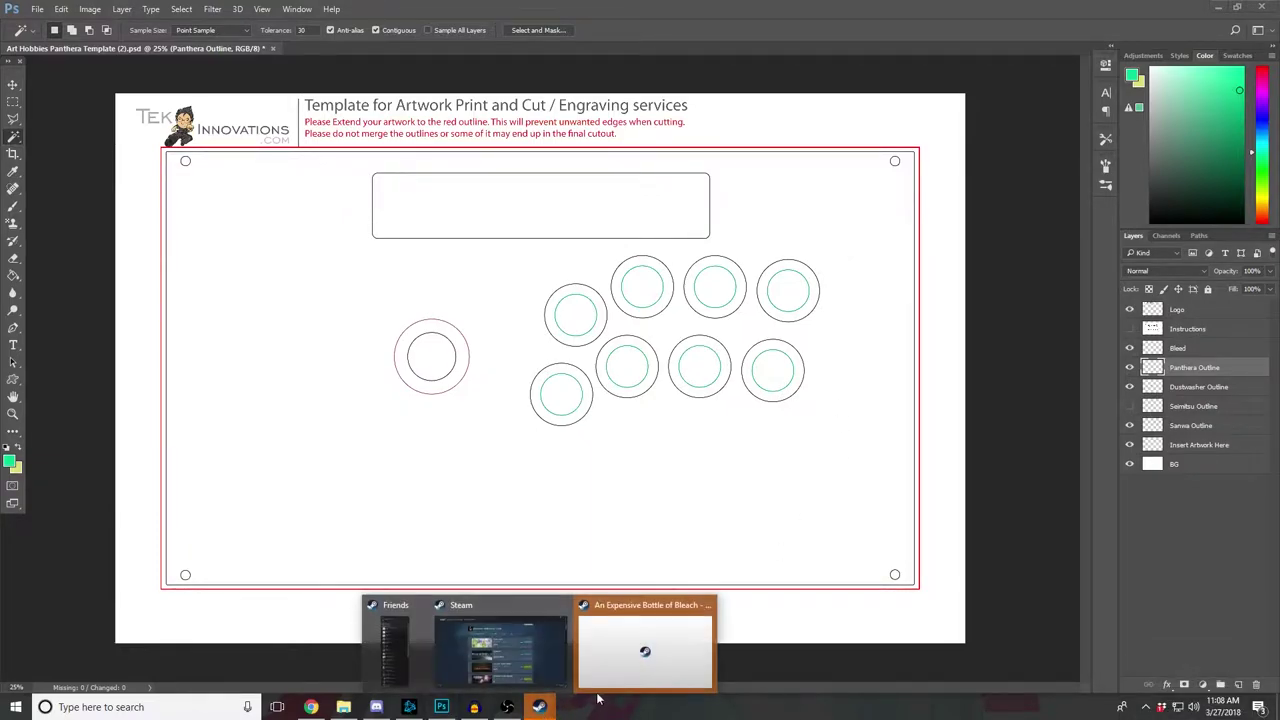
{"action": "left_click", "coordinate": [598, 686]}
{"action": "left_click", "coordinate": [1124, 27]}
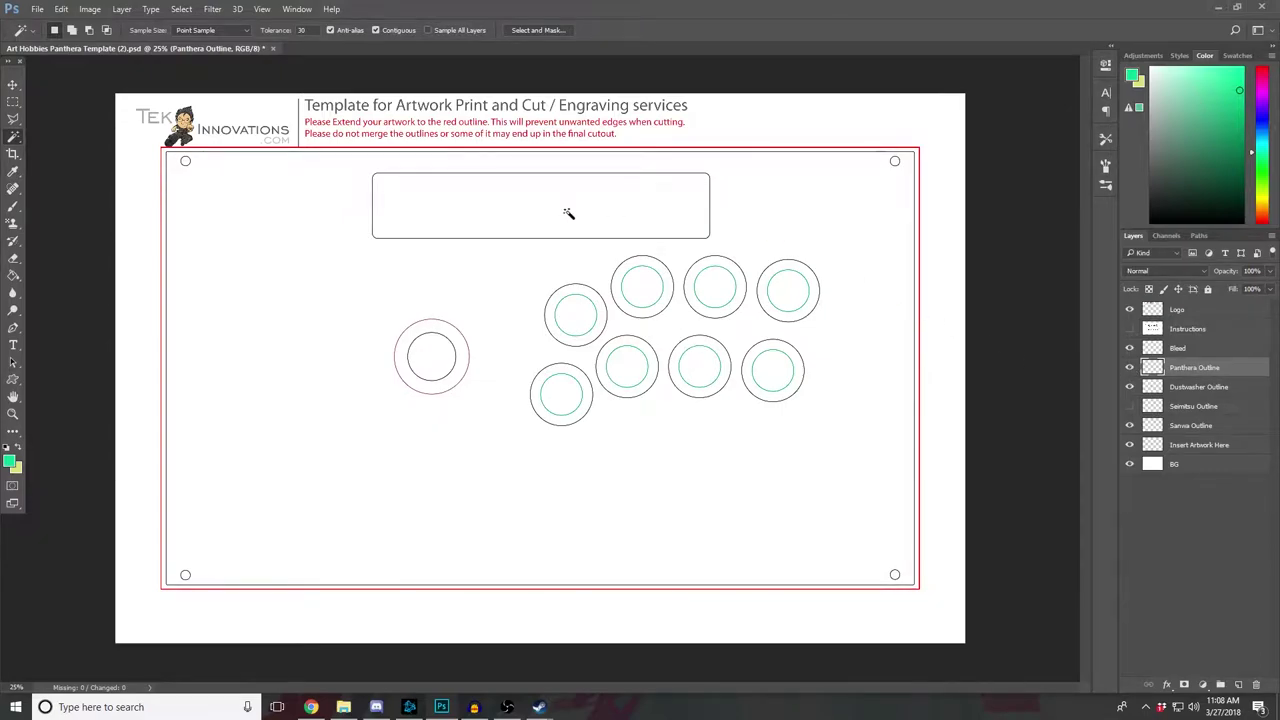
Step: Select the large rectangle, the joystick hole and all eight button holes of the Panthera outline with the Magic Wand
{"action": "left_click", "coordinate": [426, 335]}
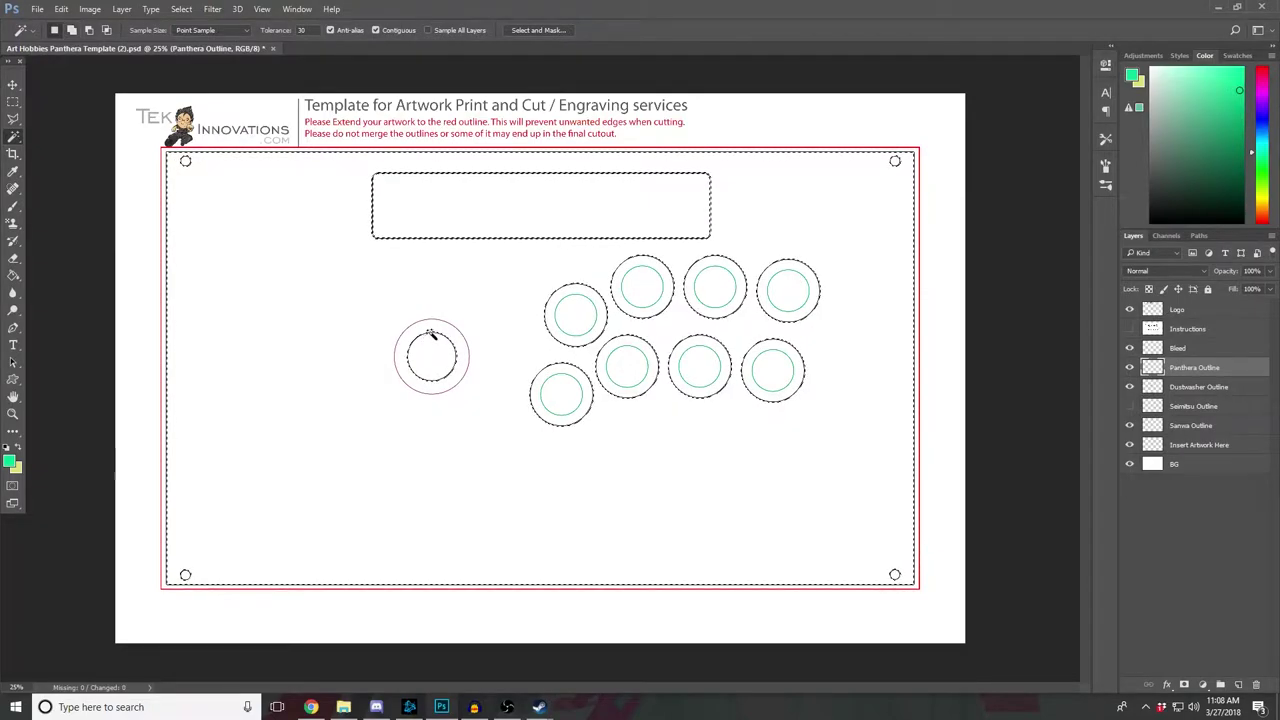
{"action": "key", "text": "ctrl+d"}
{"action": "left_click", "coordinate": [429, 357], "text": "shift"}
{"action": "left_click", "coordinate": [557, 372], "text": "shift"}
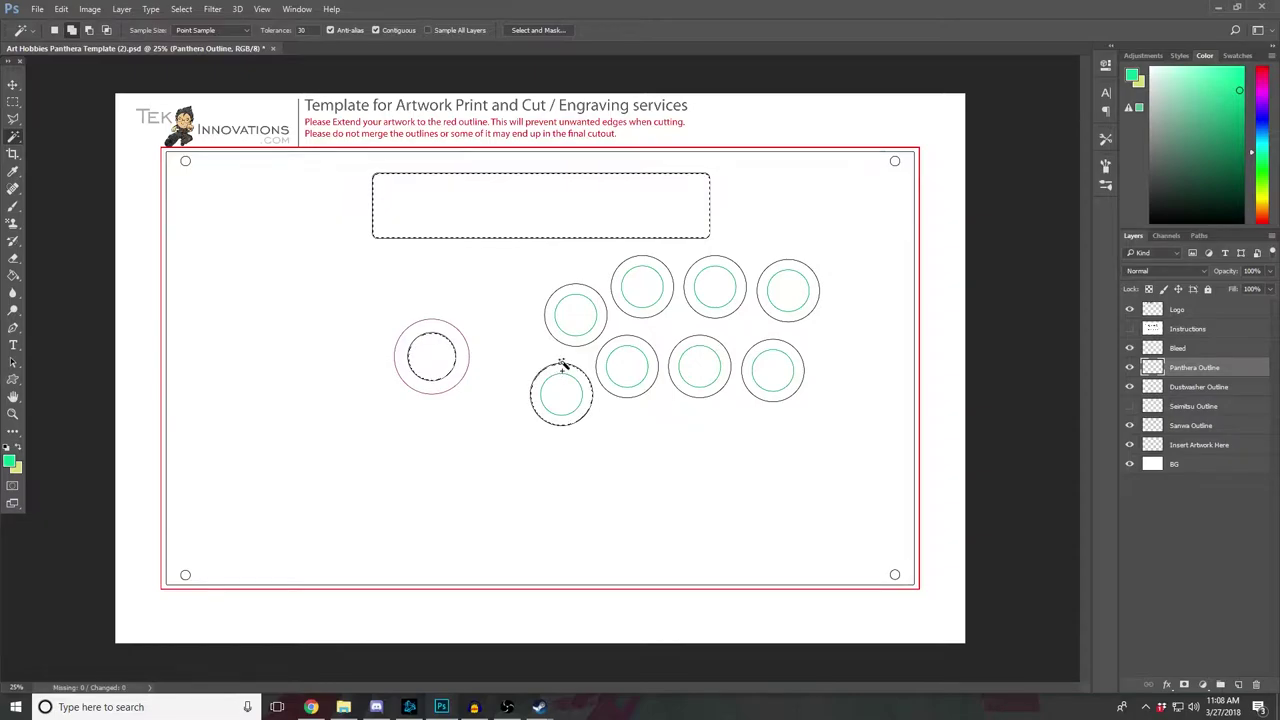
{"action": "left_click", "coordinate": [622, 278], "text": "shift"}
{"action": "left_click", "coordinate": [724, 362], "text": "shift"}
{"action": "left_click", "coordinate": [766, 366], "text": "shift"}
{"action": "left_click", "coordinate": [791, 286], "text": "shift"}
{"action": "left_click", "coordinate": [724, 288], "text": "shift"}
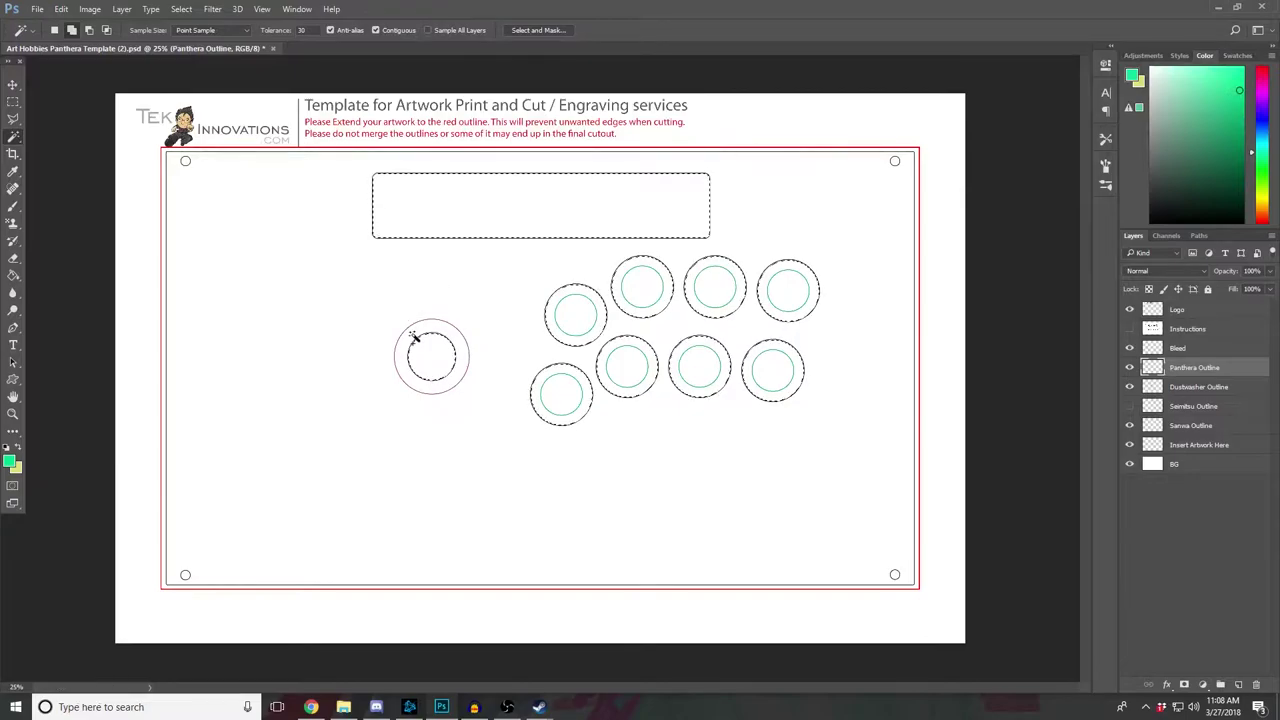
Step: Add the four small corner screw holes to the selection
{"action": "left_click", "coordinate": [185, 163], "text": "shift"}
{"action": "left_click", "coordinate": [184, 572], "text": "shift"}
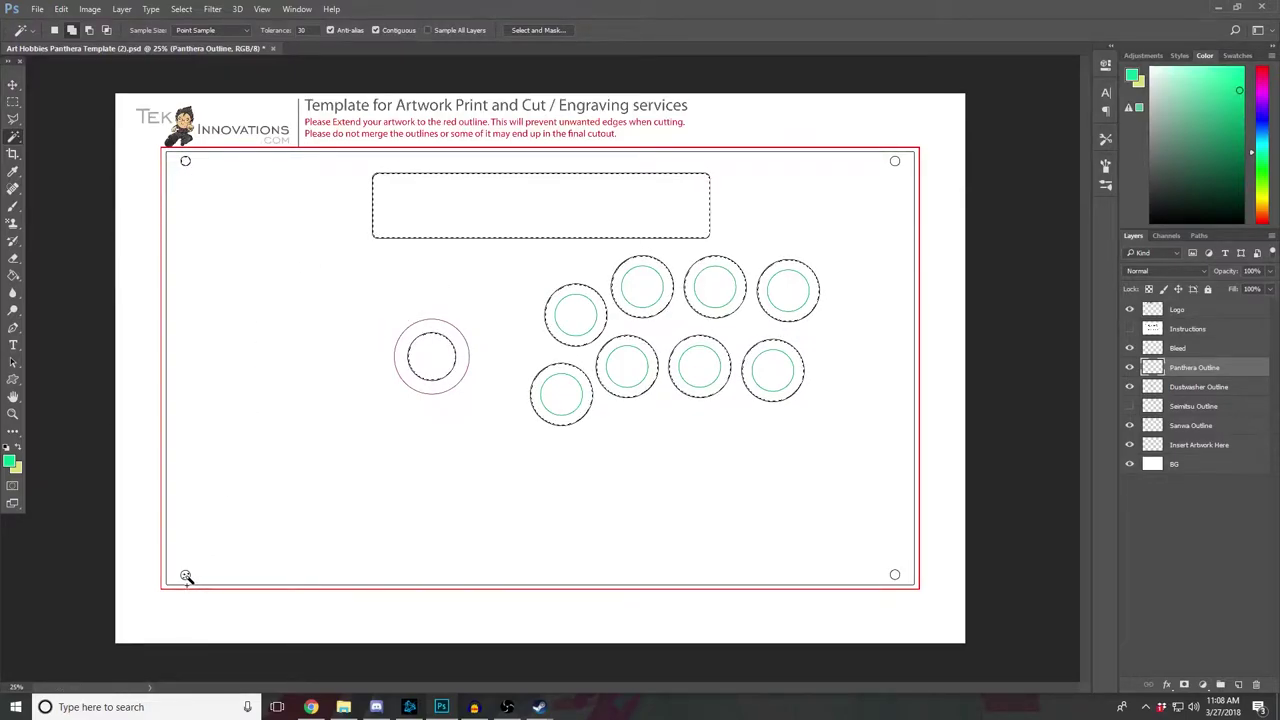
{"action": "left_click", "coordinate": [896, 575], "text": "shift"}
{"action": "left_click", "coordinate": [896, 162], "text": "shift"}
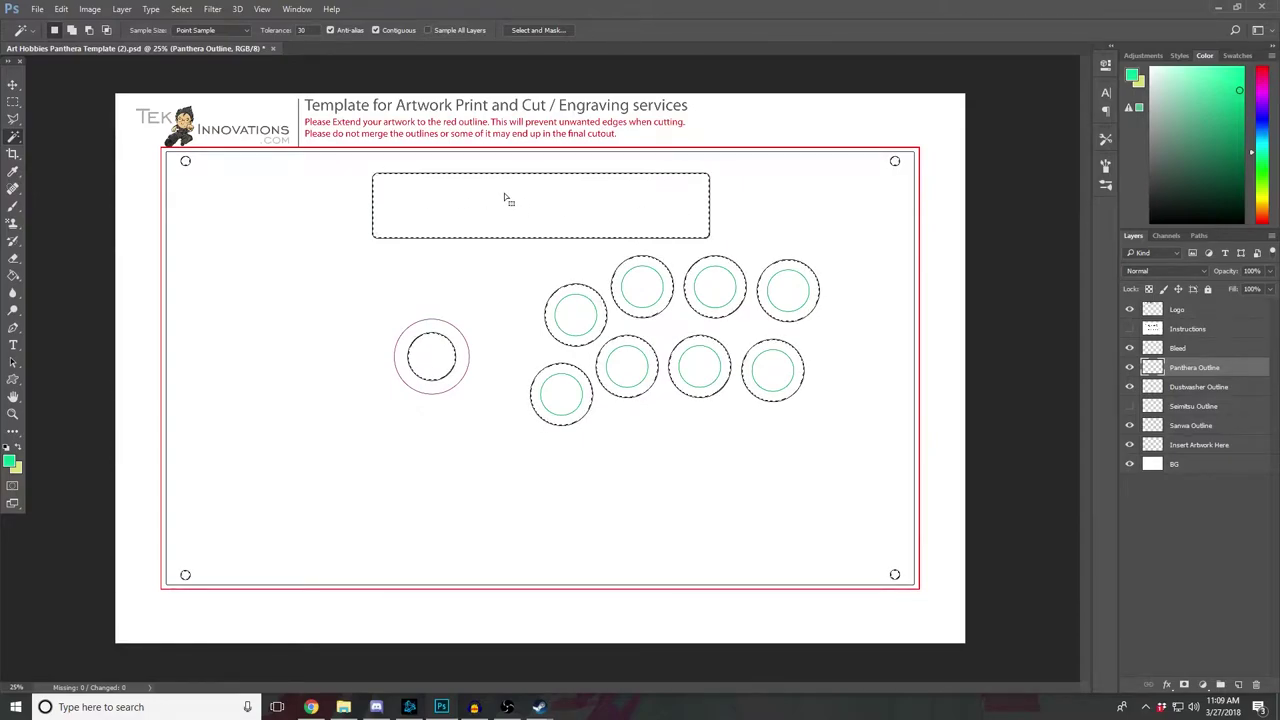
Step: Fill the selected cutouts with white on a new layer and move that layer above the Bleed layer
{"action": "left_click", "coordinate": [1238, 684]}
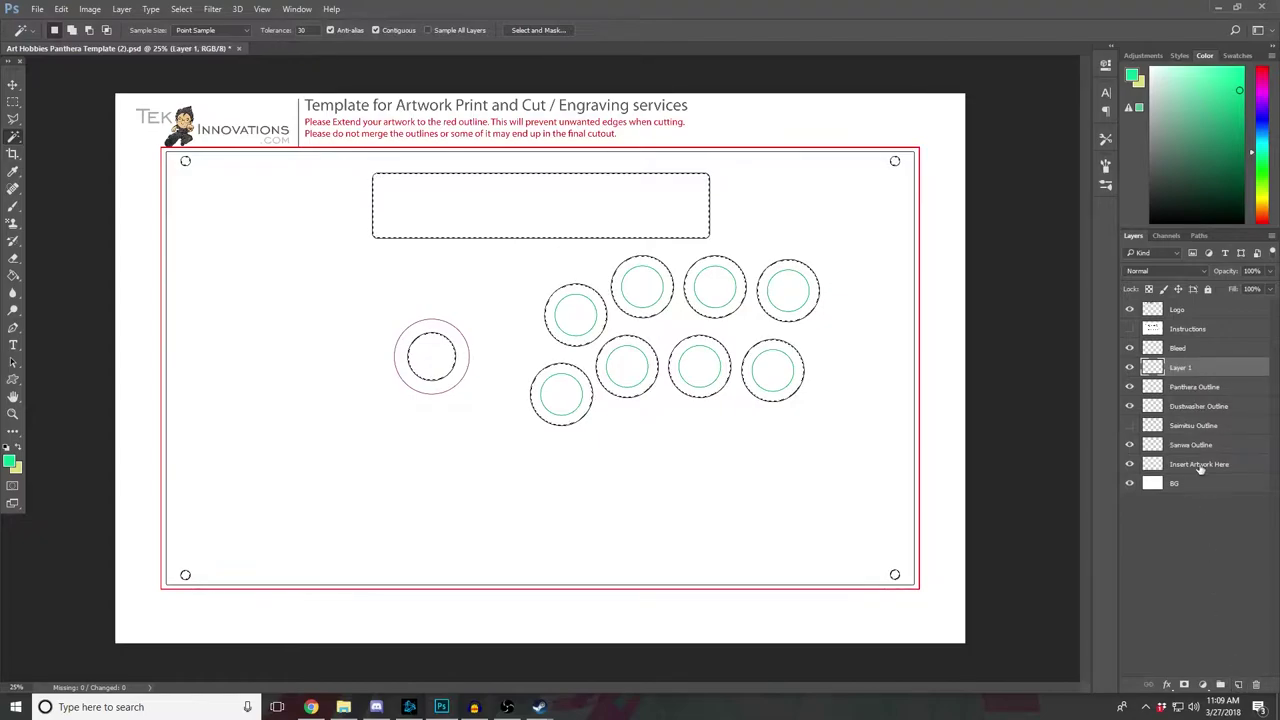
{"action": "left_click", "coordinate": [1151, 70]}
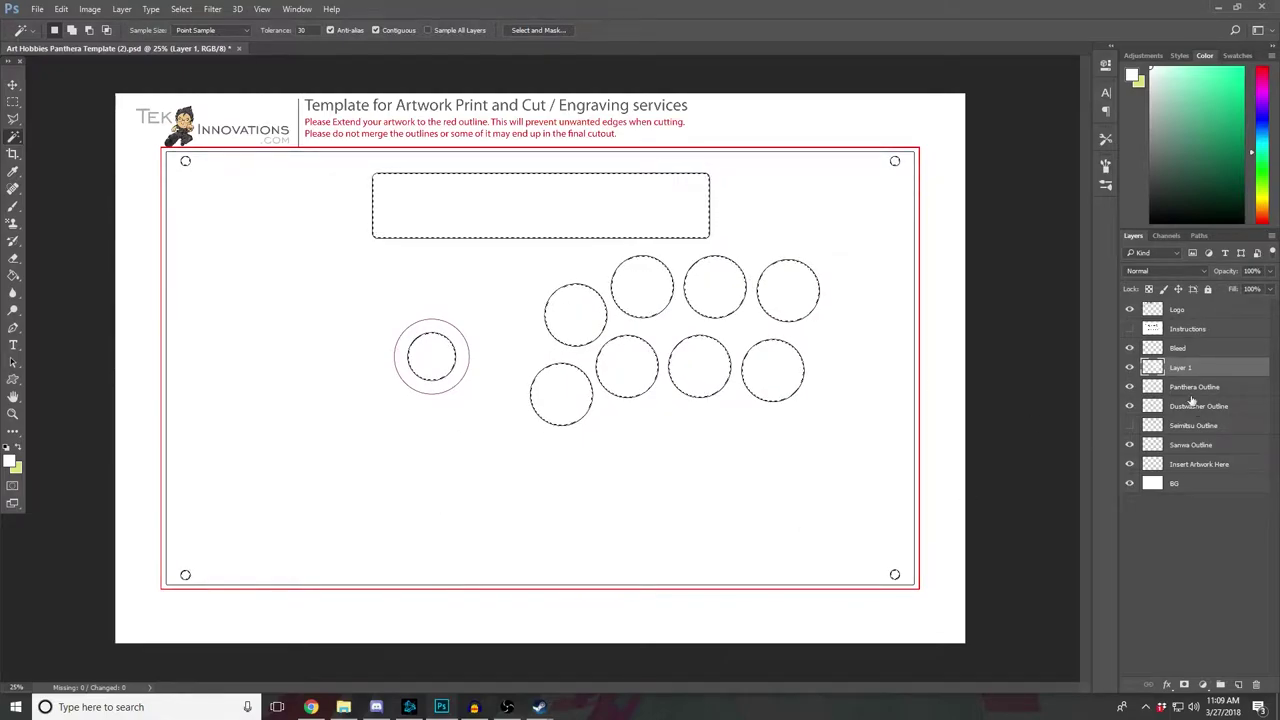
{"action": "left_click_drag", "start_coordinate": [1180, 367], "coordinate": [1182, 340]}
{"action": "key", "text": "m"}
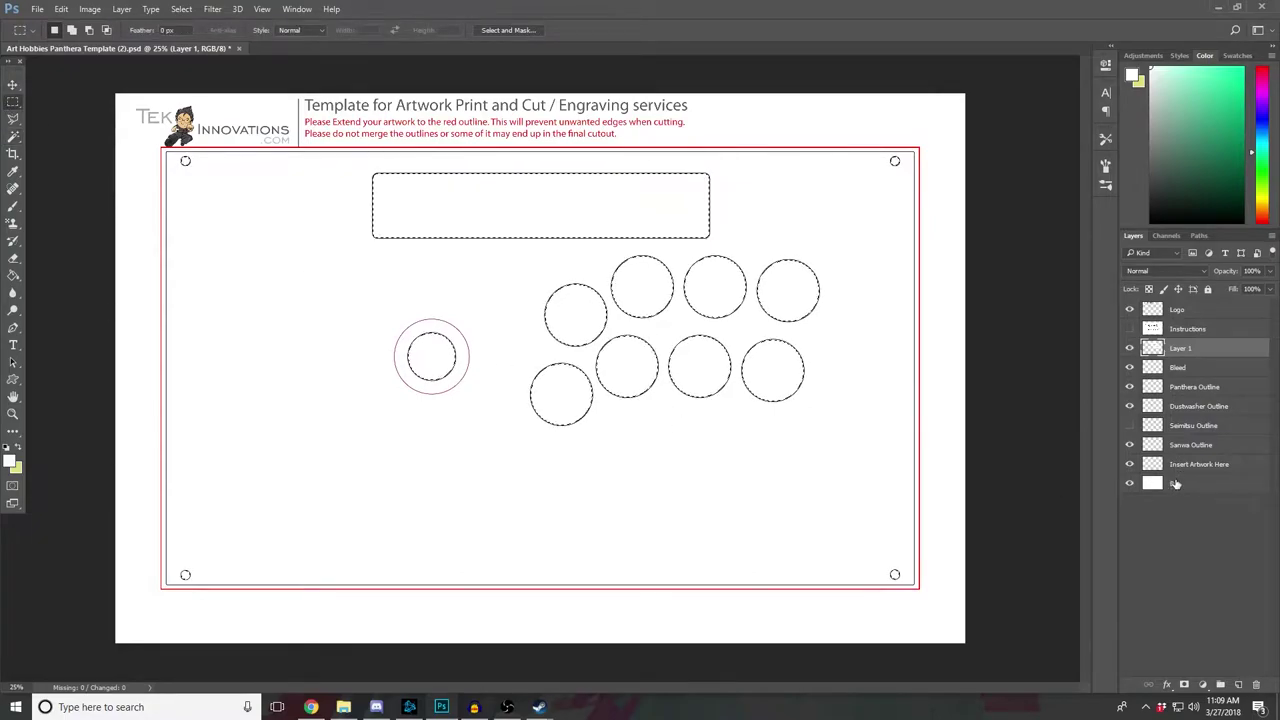
Step: Try to fill the selected cutouts with black on the BG layer
{"action": "left_click", "coordinate": [1175, 484]}
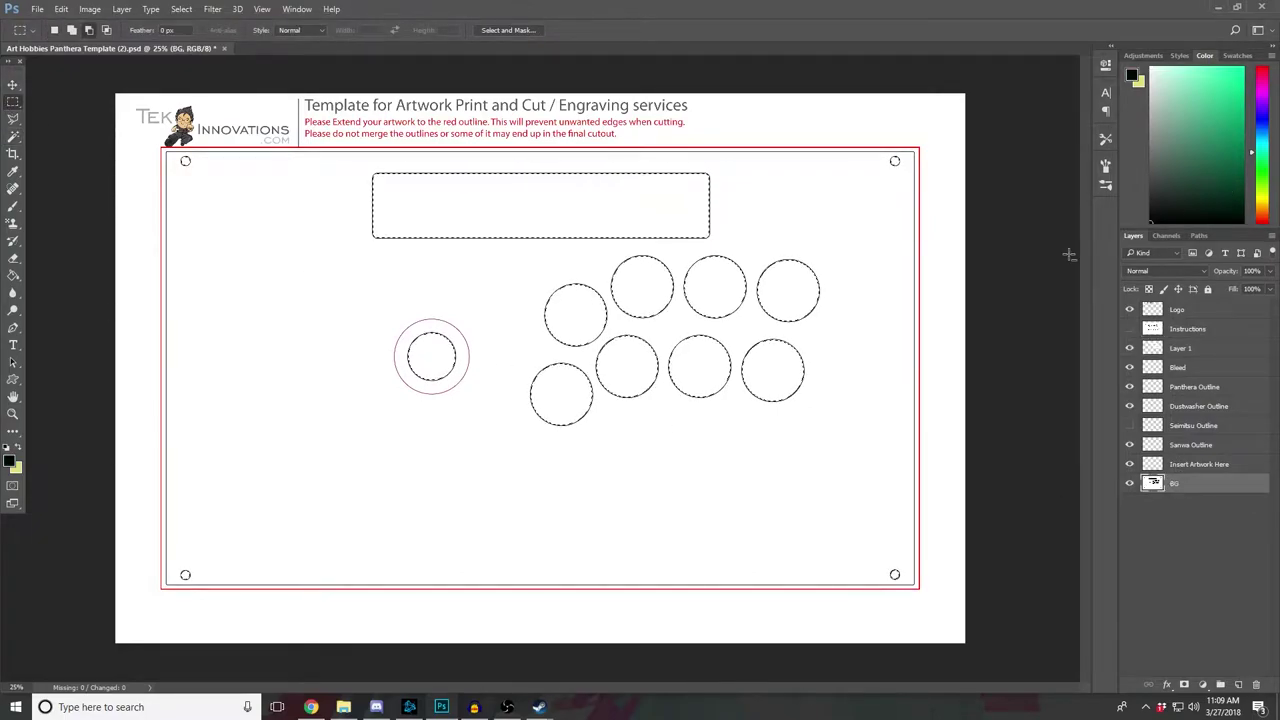
{"action": "left_click", "coordinate": [13, 120]}
{"action": "key", "text": "ctrl+d"}
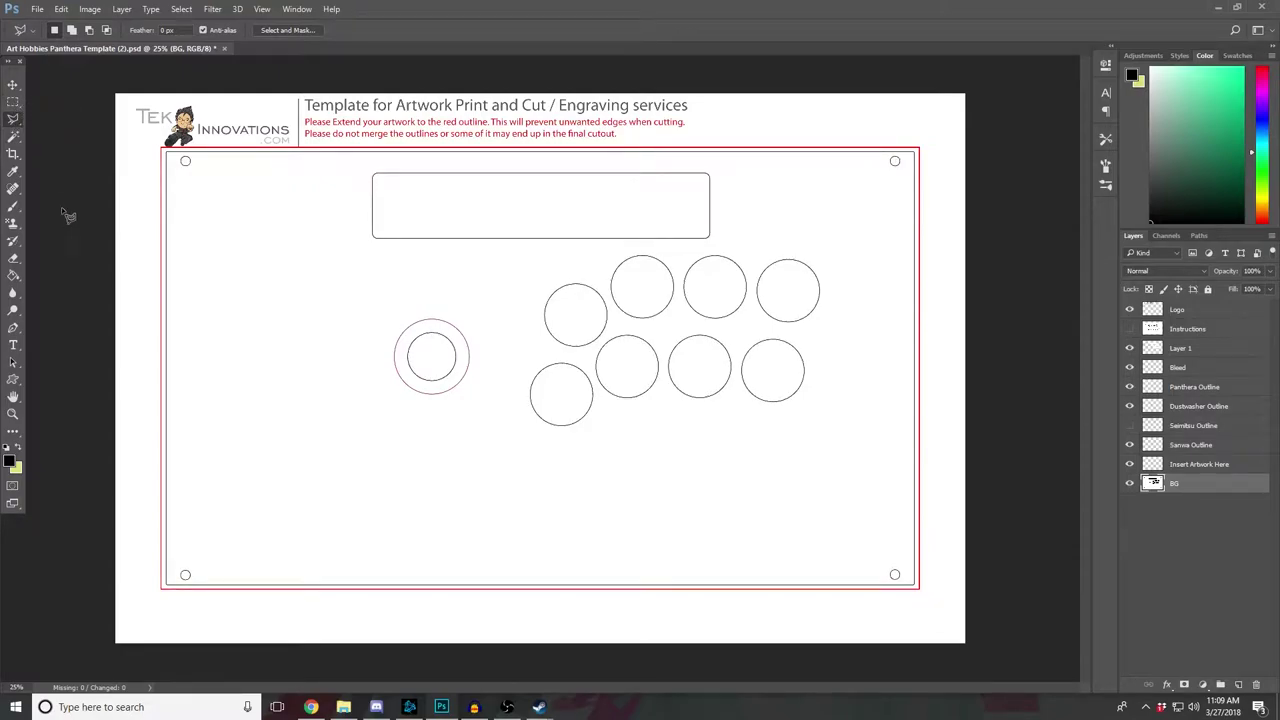
{"action": "key", "text": "ctrl+z"}
{"action": "left_click", "coordinate": [16, 102]}
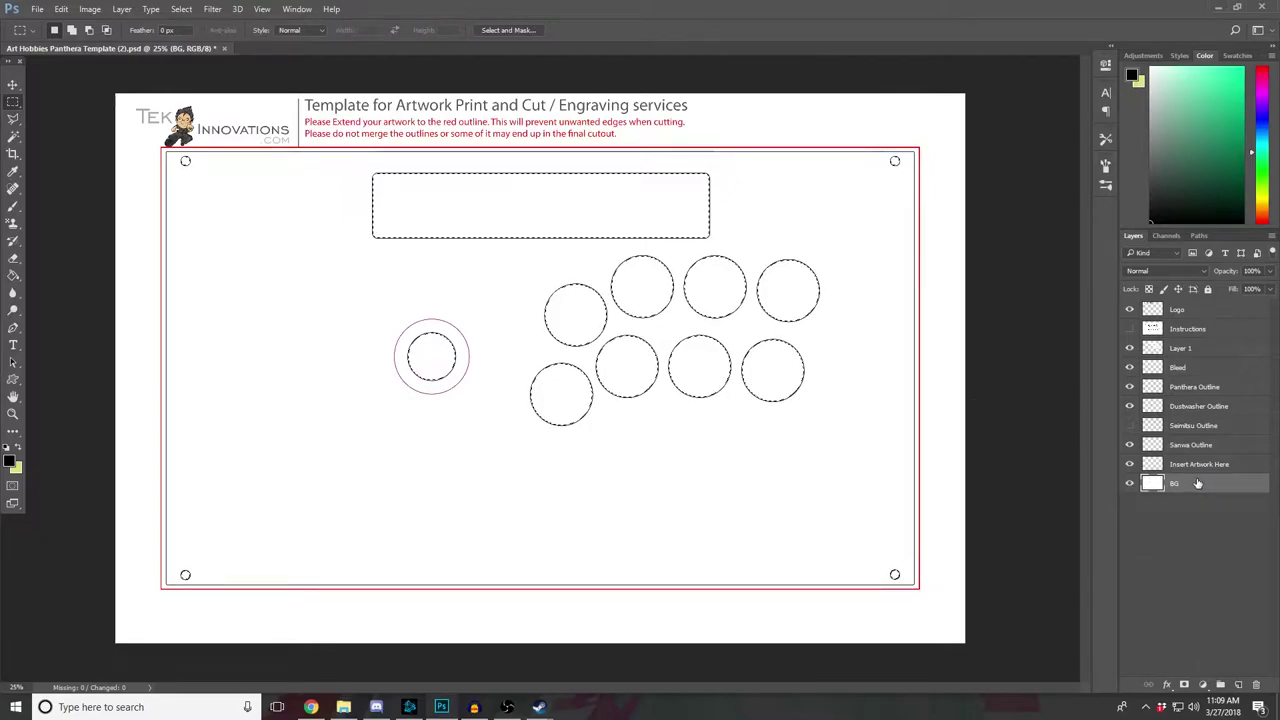
Step: Add a new layer above BG, fill it entirely with black to test the white cutouts, and undo the fill
{"action": "left_click", "coordinate": [1239, 685]}
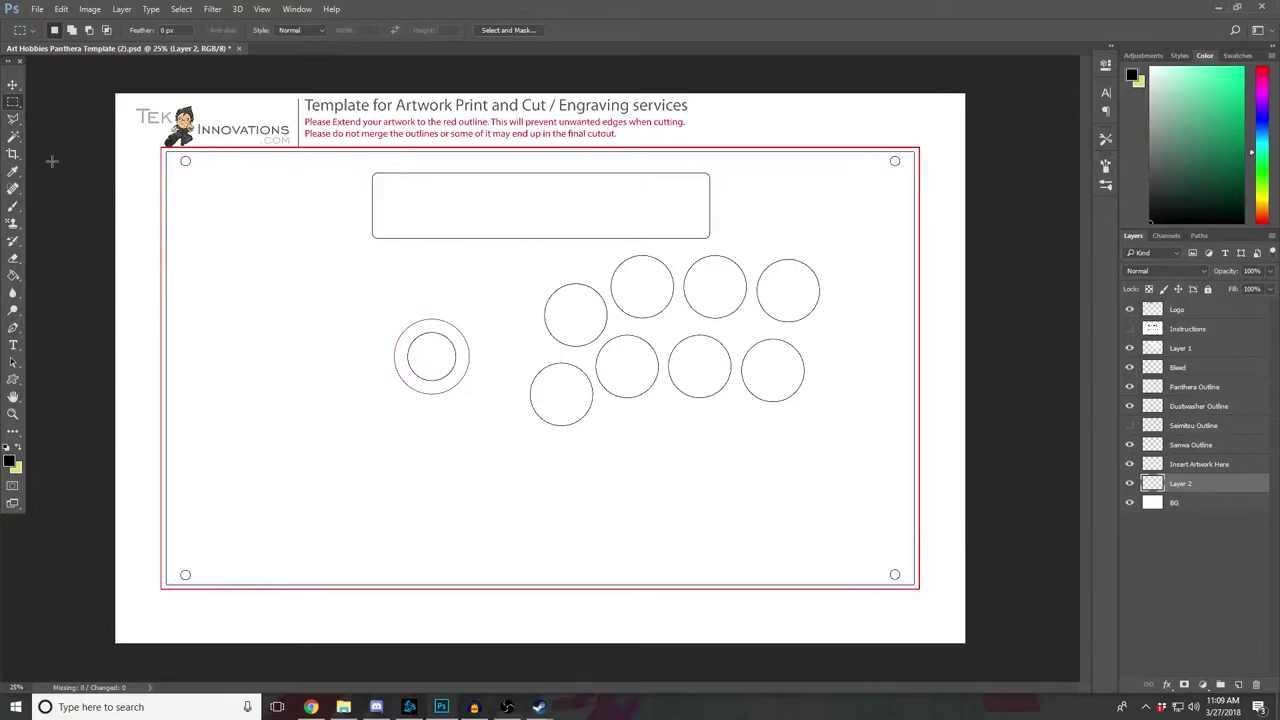
{"action": "key", "text": "alt+BackSpace"}
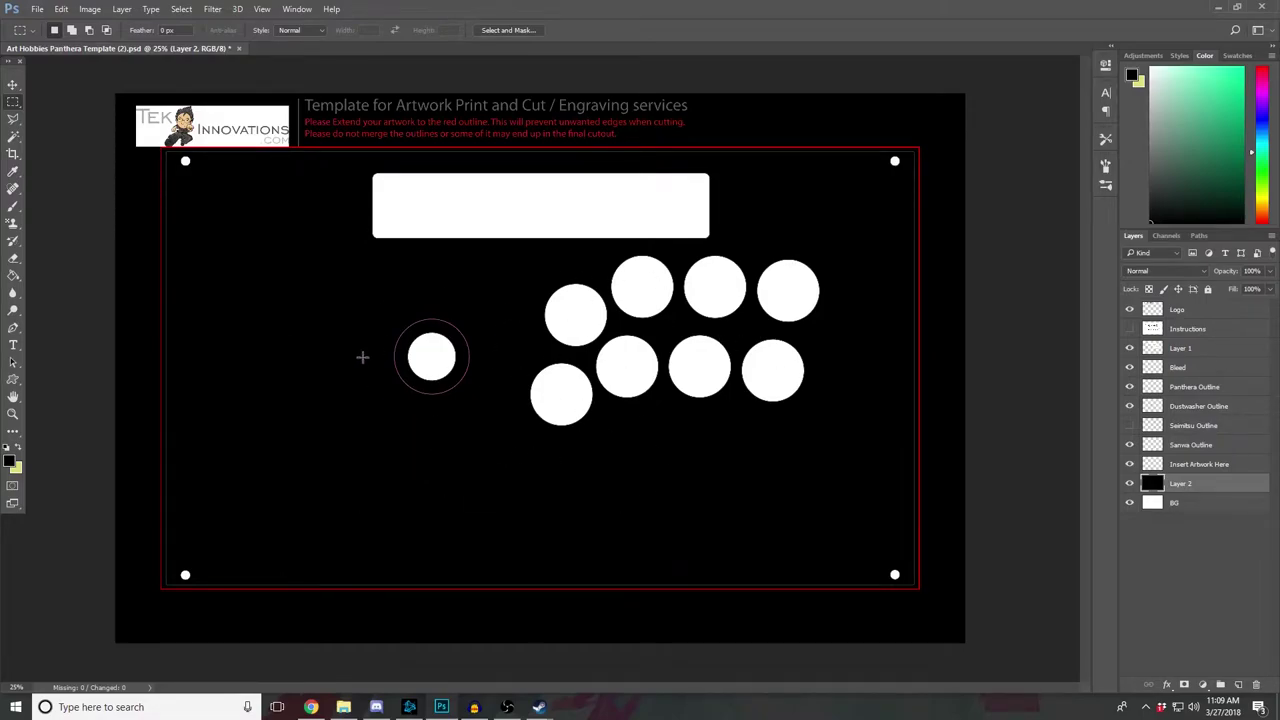
{"action": "key", "text": "ctrl+z"}
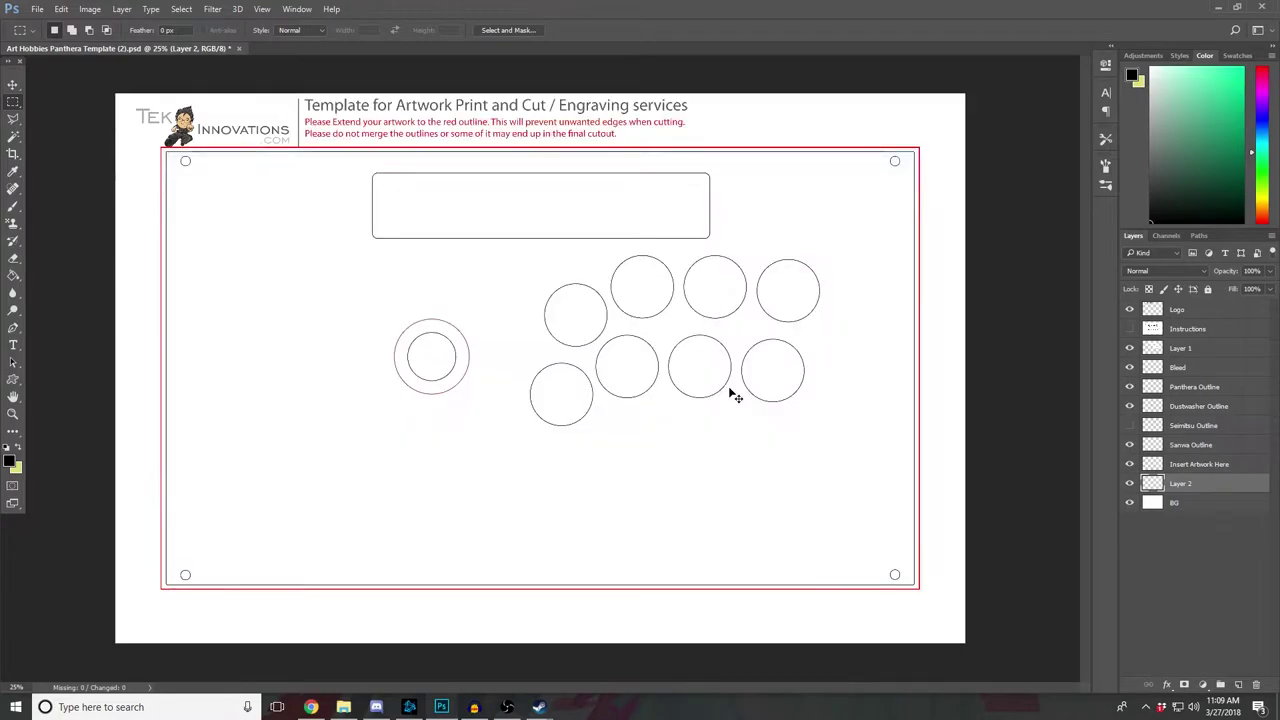
Step: Open XC2_Pyra_artwork.png from the Fight stick Art folder
{"action": "left_click", "coordinate": [37, 9]}
{"action": "left_click", "coordinate": [41, 38]}
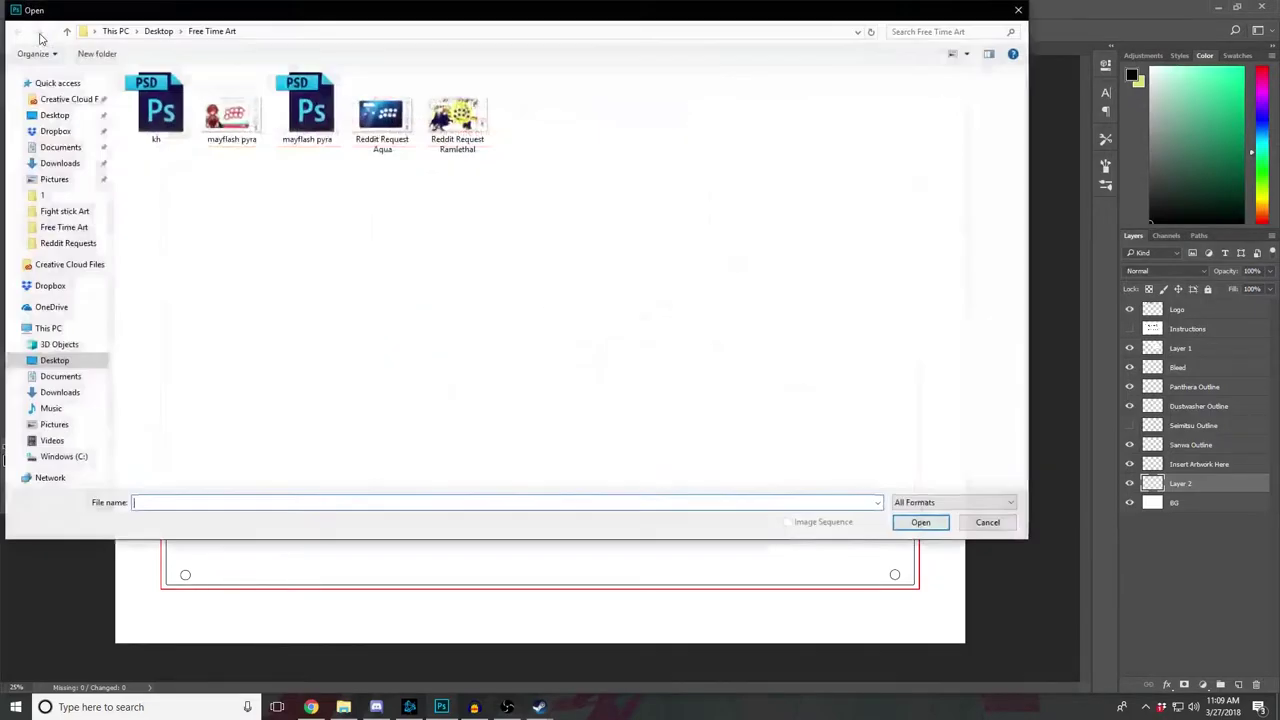
{"action": "left_click", "coordinate": [66, 214]}
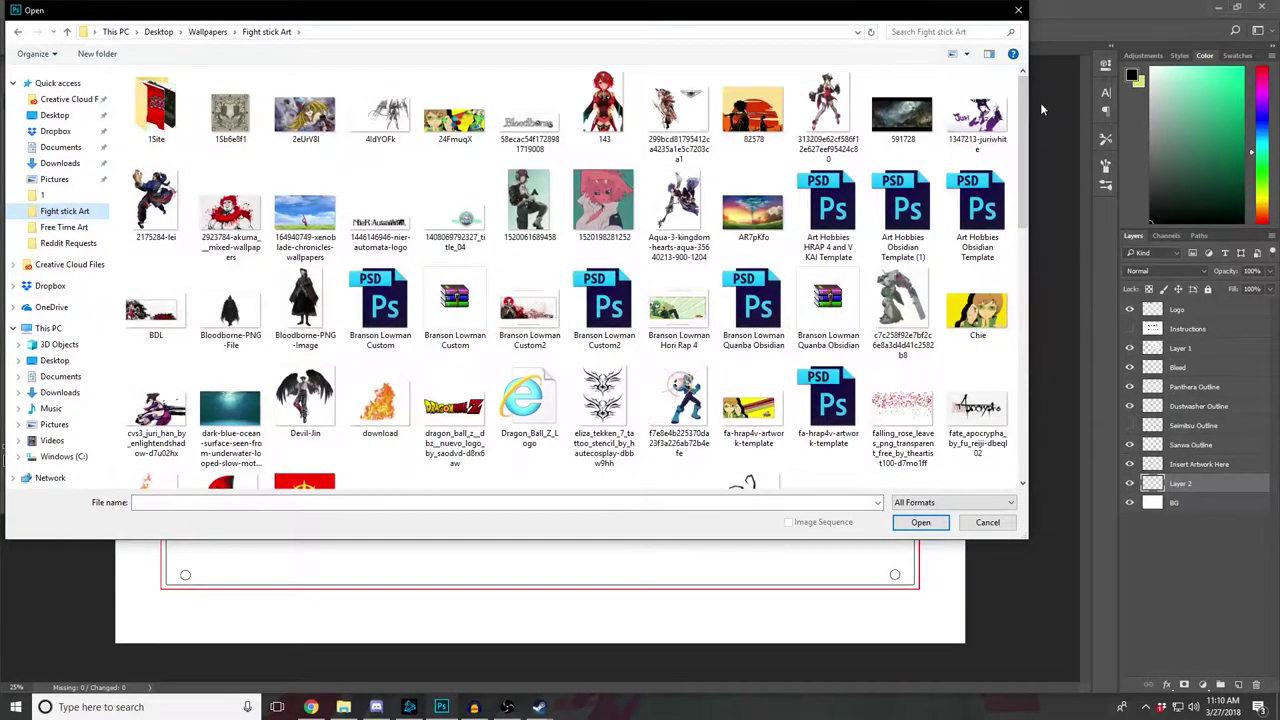
{"action": "left_click_drag", "start_coordinate": [1025, 128], "coordinate": [1012, 287]}
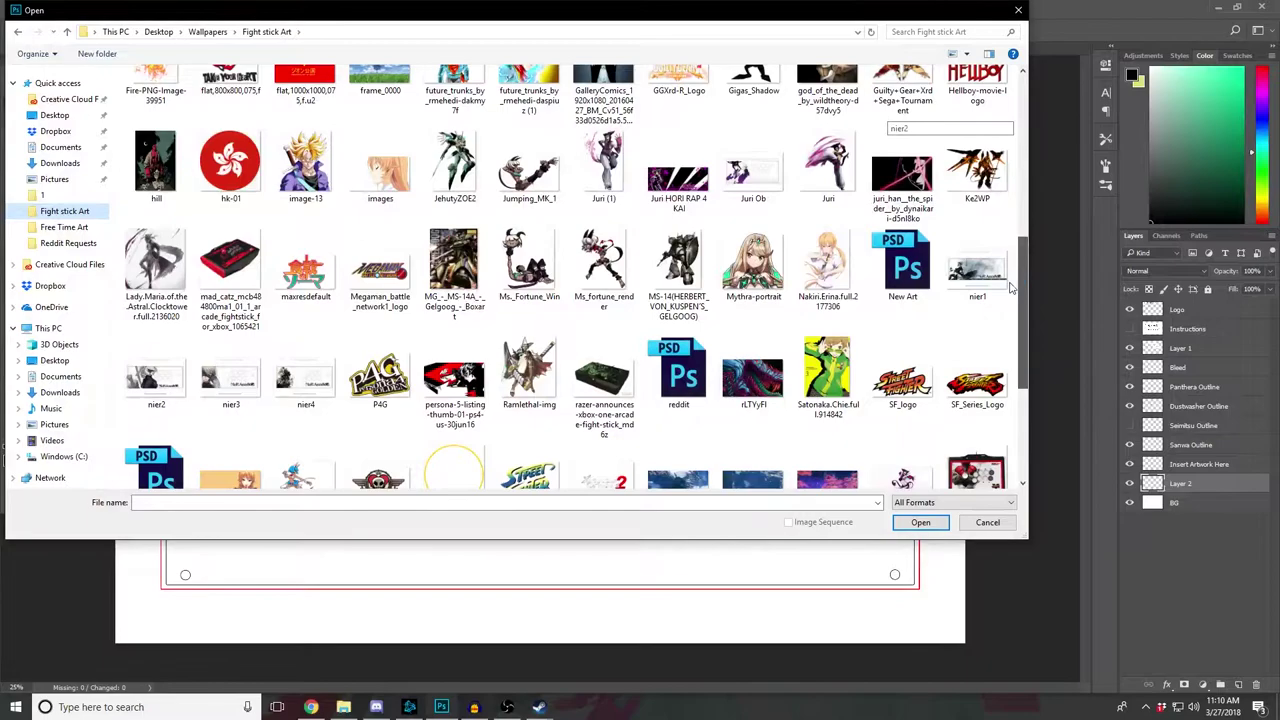
{"action": "left_click_drag", "start_coordinate": [1010, 288], "coordinate": [1018, 100]}
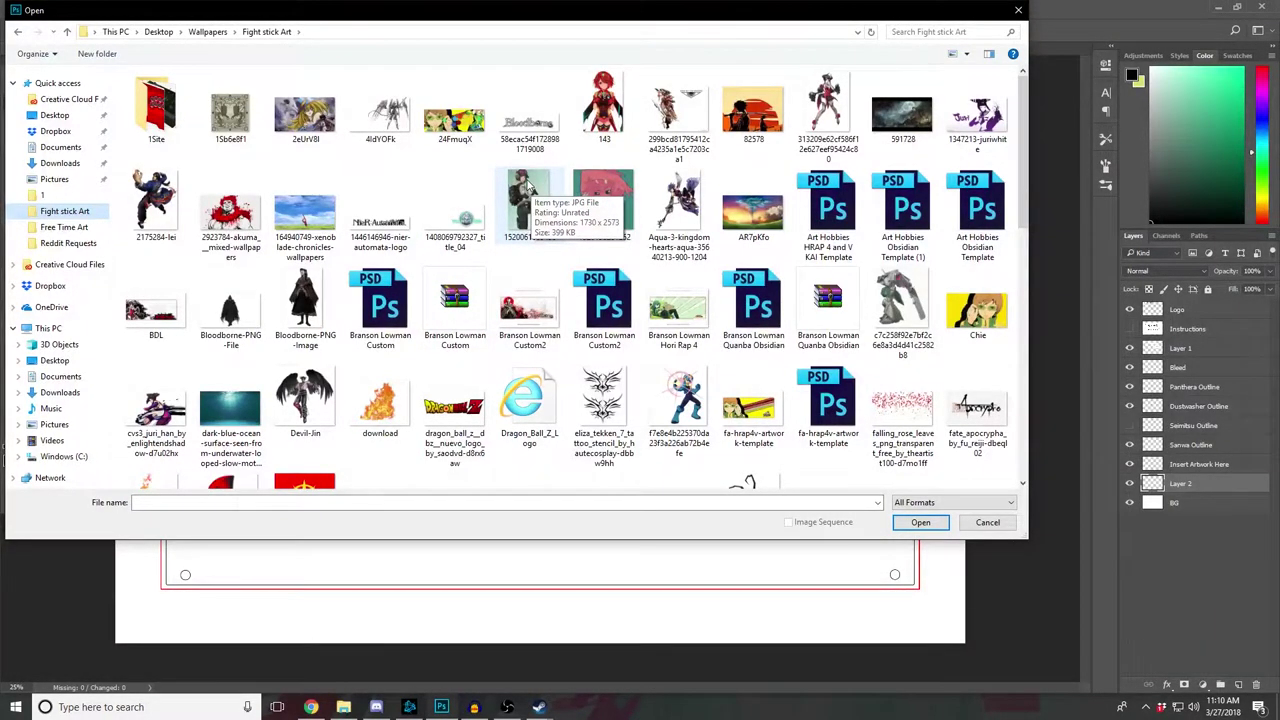
{"action": "left_click_drag", "start_coordinate": [1026, 130], "coordinate": [1015, 396]}
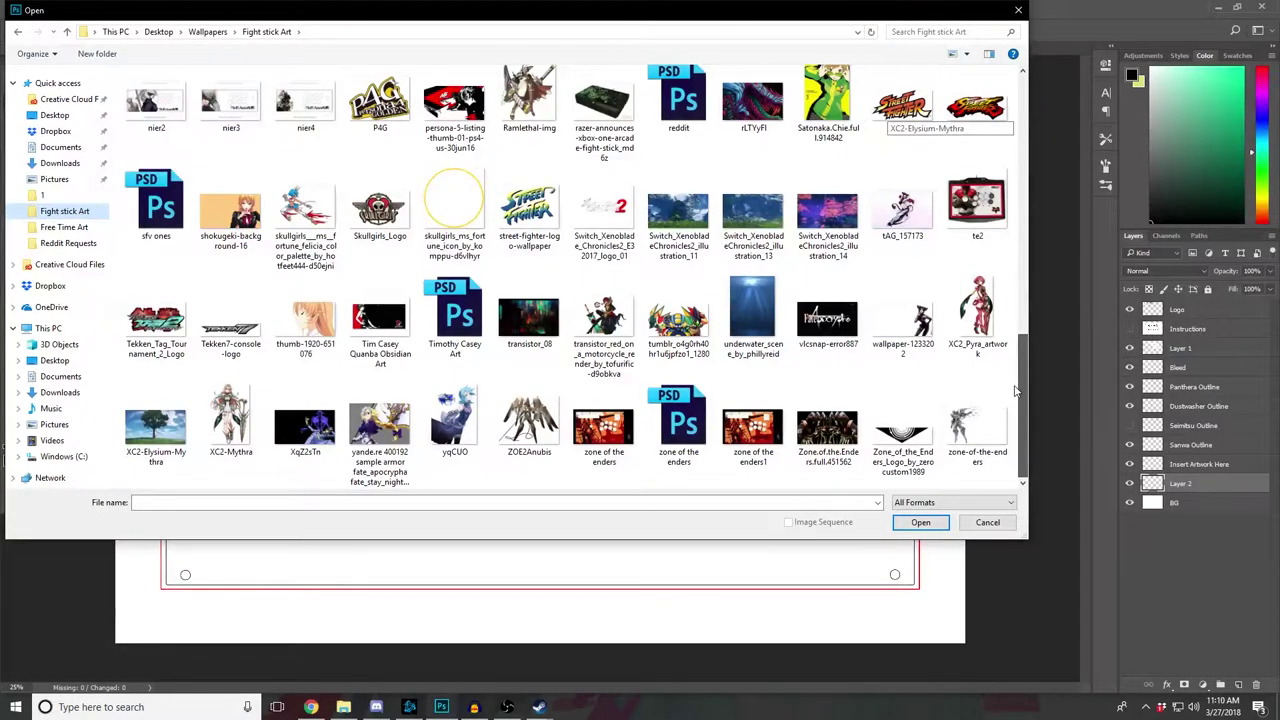
{"action": "double_click", "coordinate": [976, 310]}
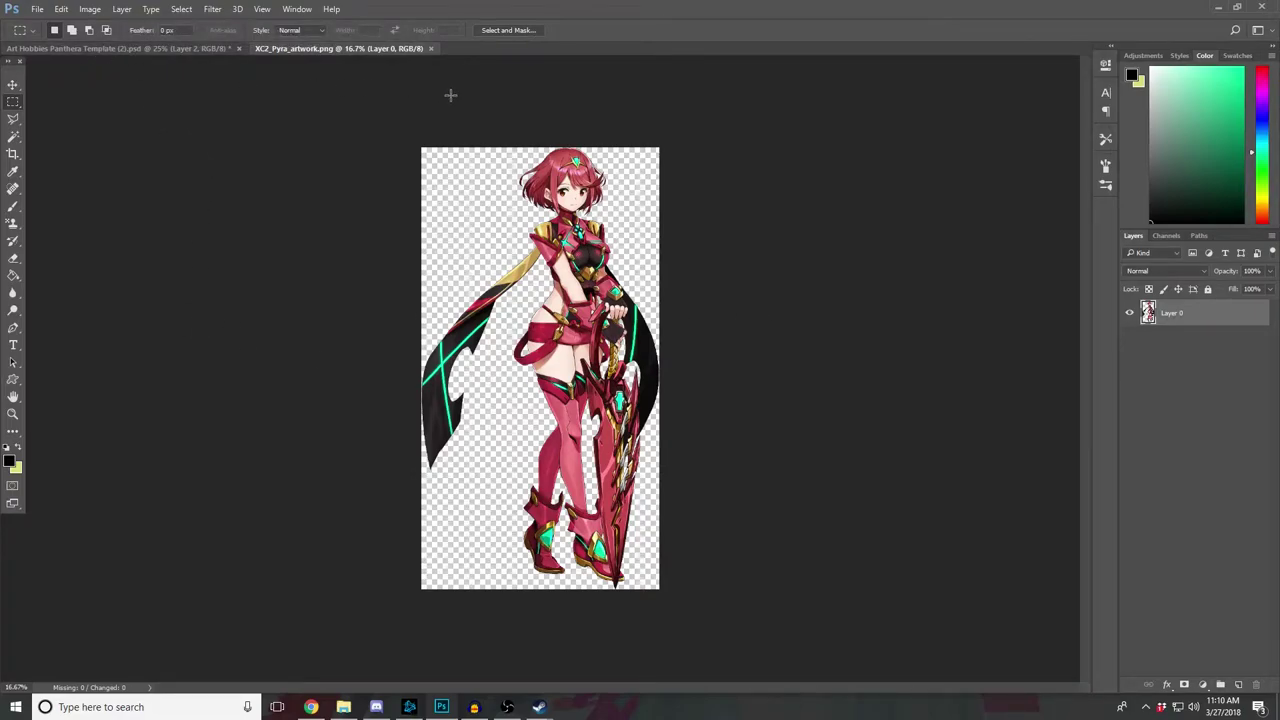
{"action": "left_click", "coordinate": [53, 47]}
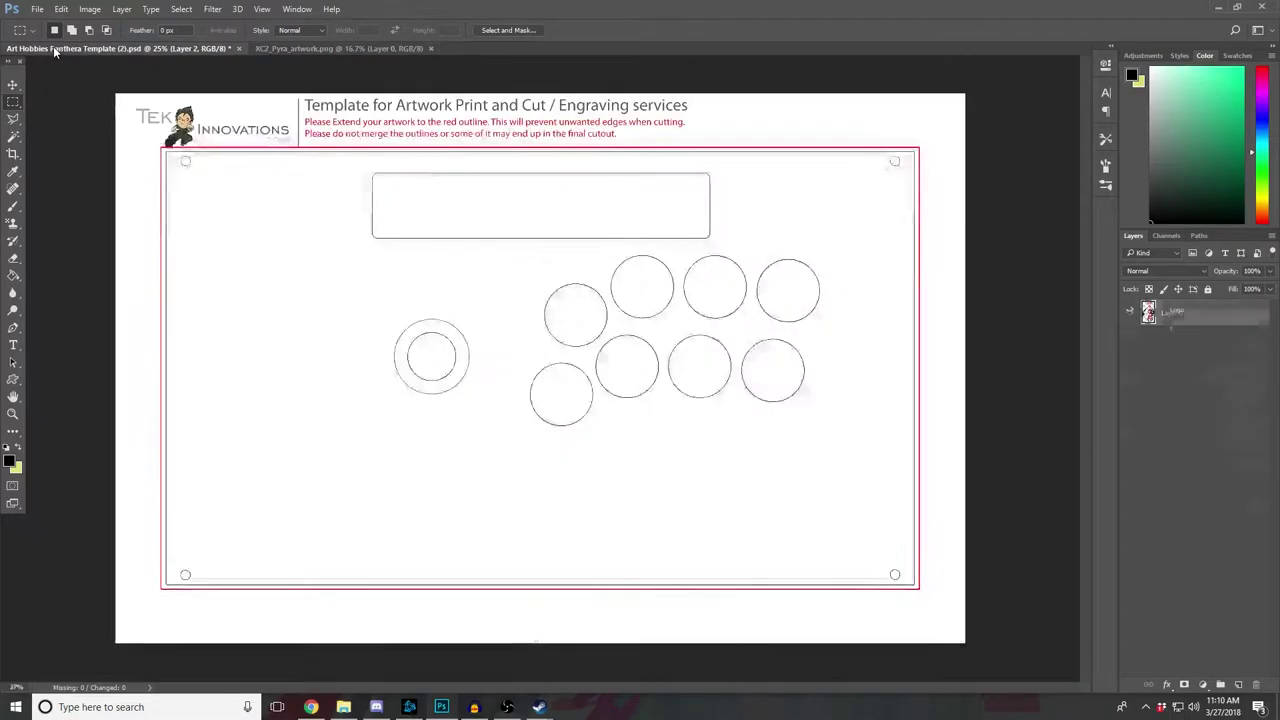
{"action": "left_click", "coordinate": [325, 48]}
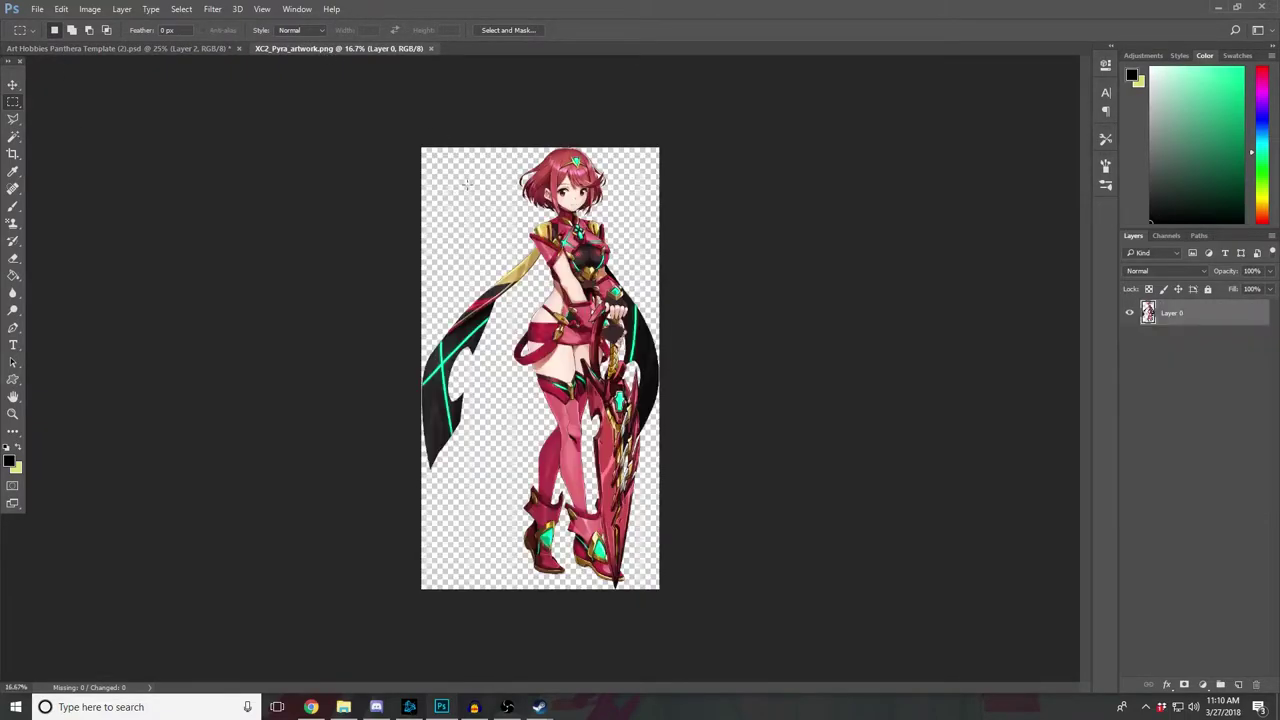
{"action": "left_click_drag", "start_coordinate": [366, 117], "coordinate": [886, 691]}
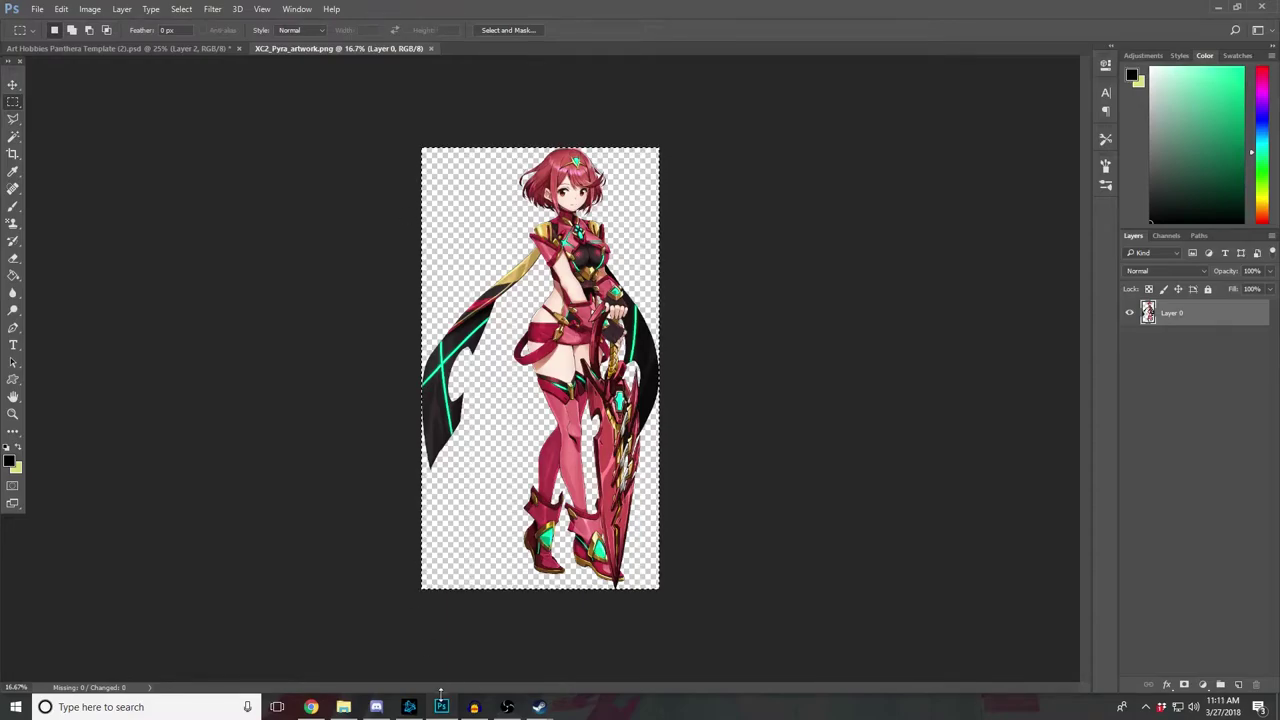
{"action": "left_click", "coordinate": [386, 642]}
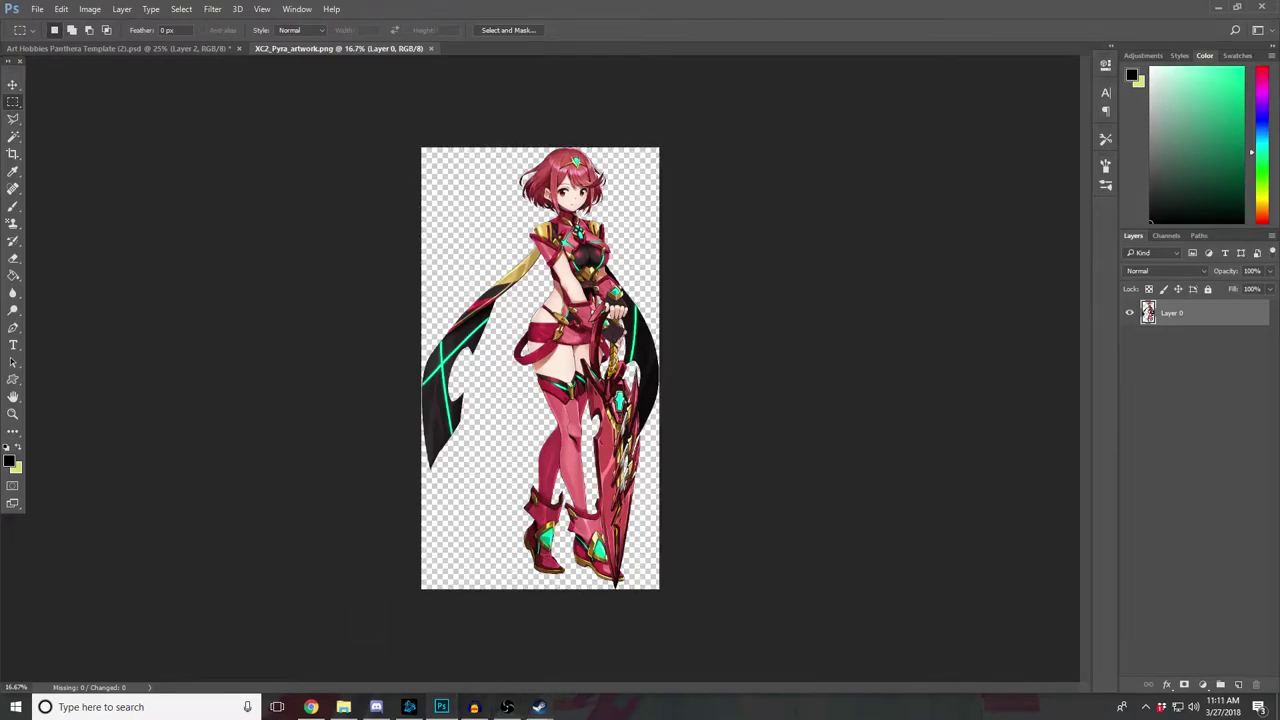
Step: Open the blonde magician girl wallpaper from the Fight stick Art folder and paste the whole image onto Layer 2 of the Panthera template
{"action": "left_click", "coordinate": [41, 9]}
{"action": "left_click", "coordinate": [52, 41]}
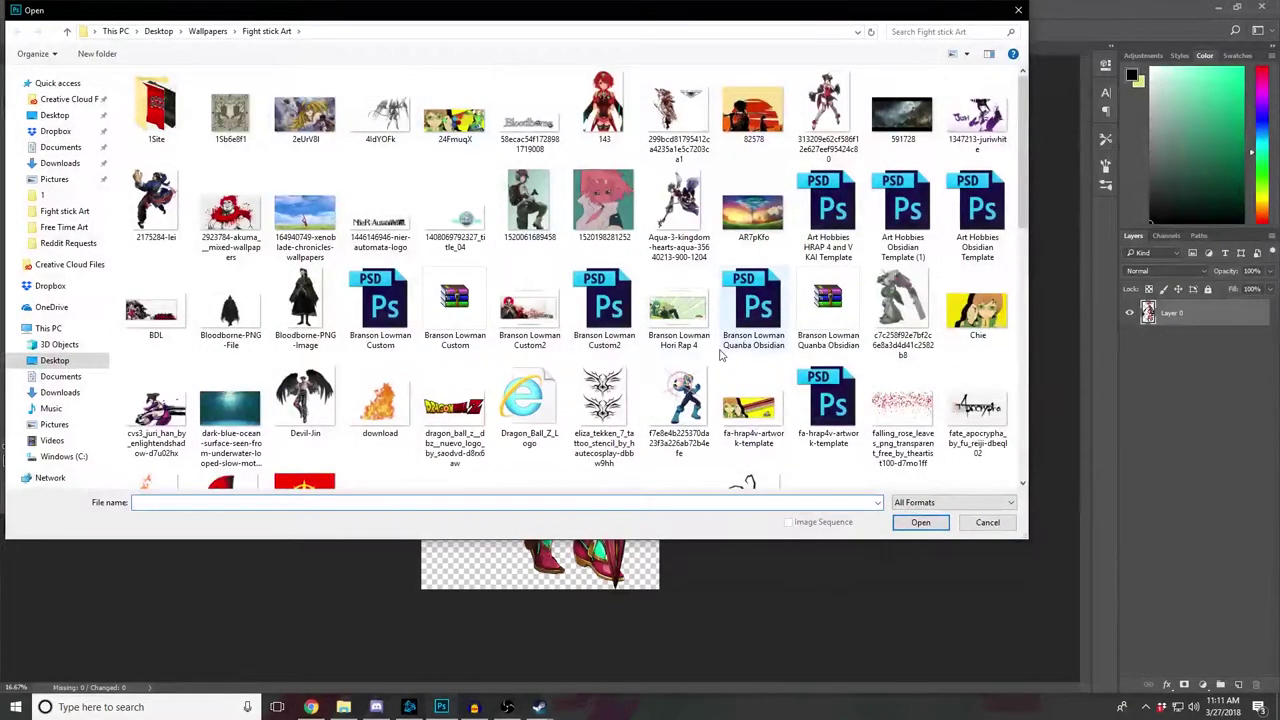
{"action": "key", "text": "Escape"}
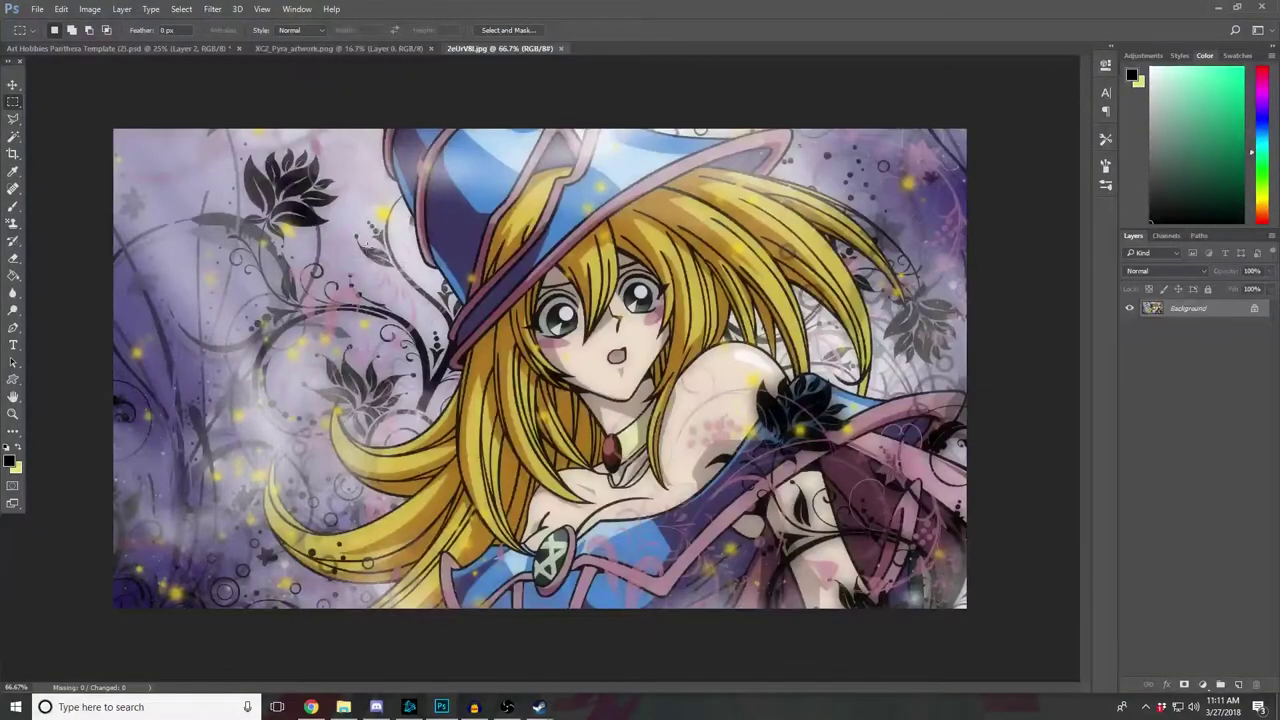
{"action": "left_click_drag", "start_coordinate": [81, 95], "coordinate": [1188, 668]}
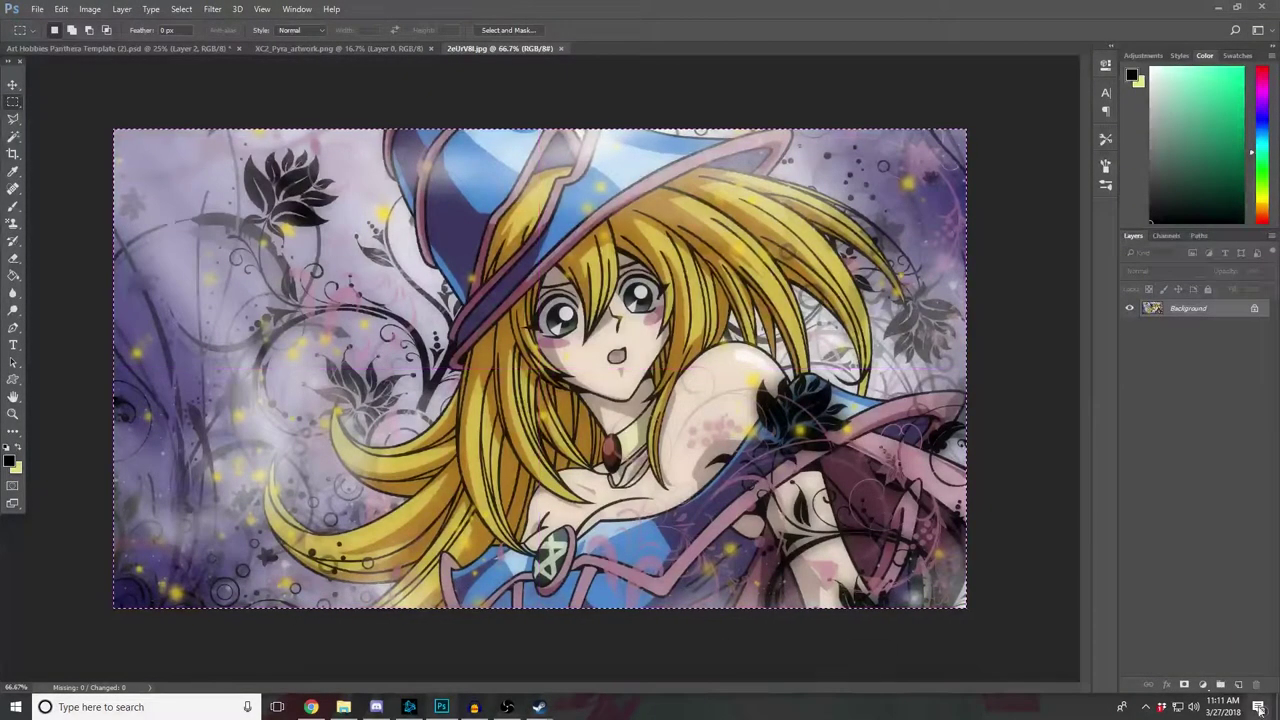
{"action": "left_click", "coordinate": [40, 48]}
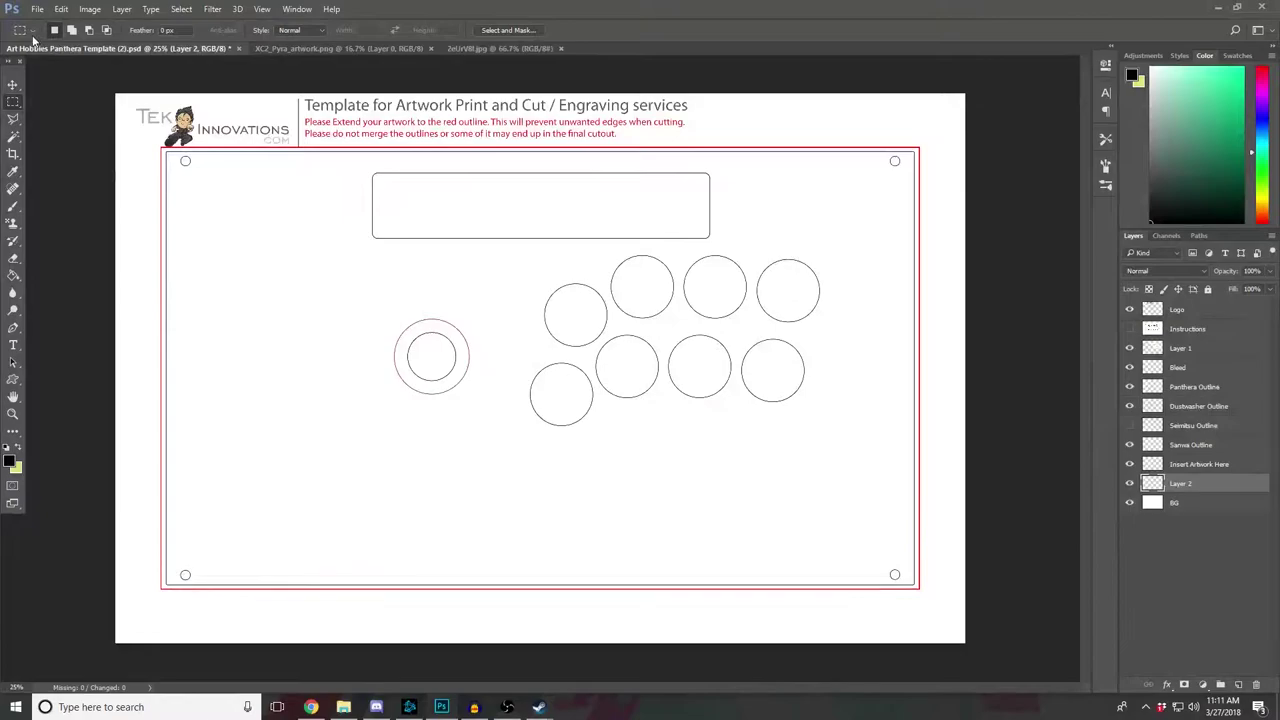
{"action": "key", "text": "ctrl+v"}
Step: Stretch the pasted wallpaper to about 238% width and 249% height so it covers the red bleed outline
{"action": "key", "text": "ctrl+t"}
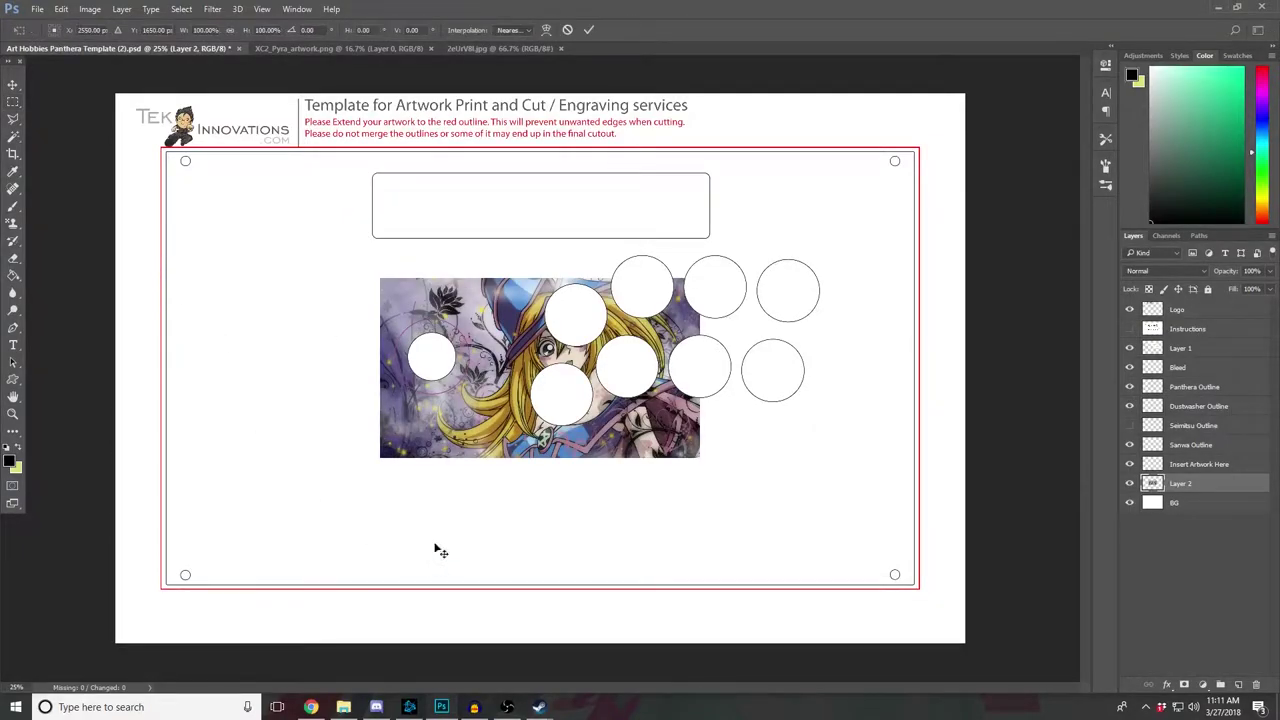
{"action": "left_click_drag", "start_coordinate": [381, 459], "coordinate": [158, 594]}
{"action": "left_click_drag", "start_coordinate": [704, 274], "coordinate": [924, 143]}
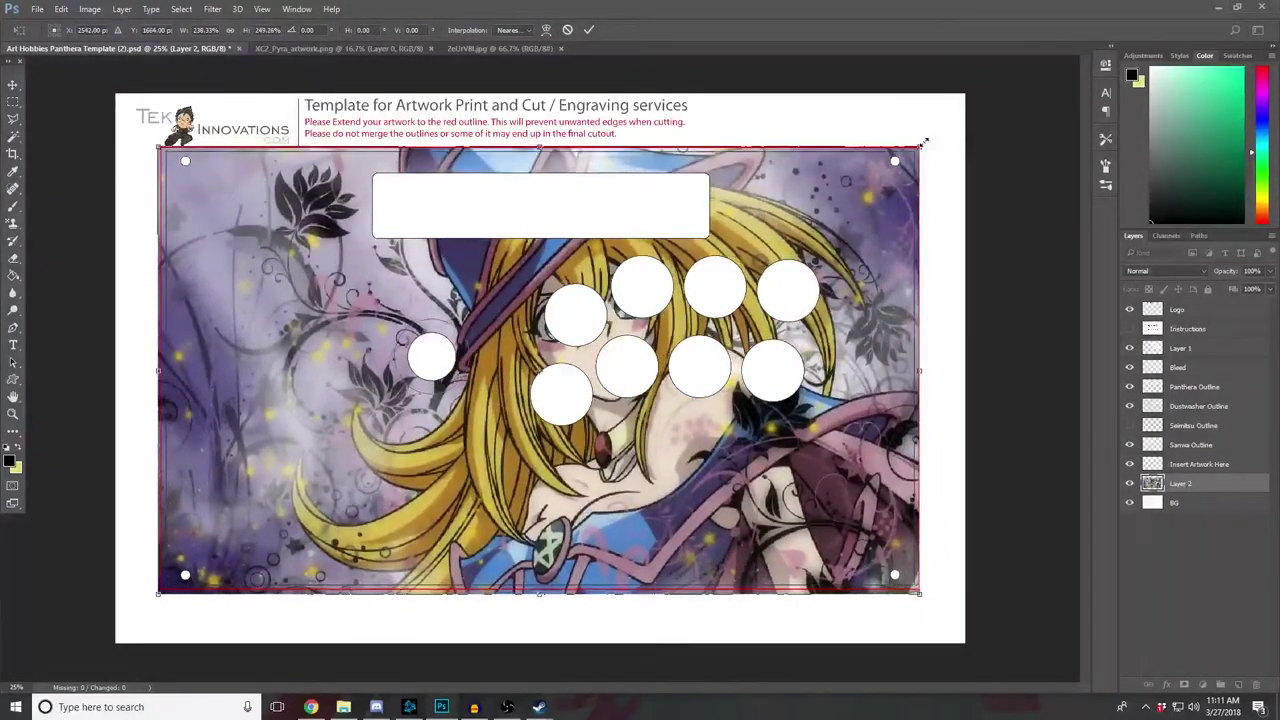
{"action": "left_click", "coordinate": [13, 102]}
{"action": "left_click", "coordinate": [592, 266]}
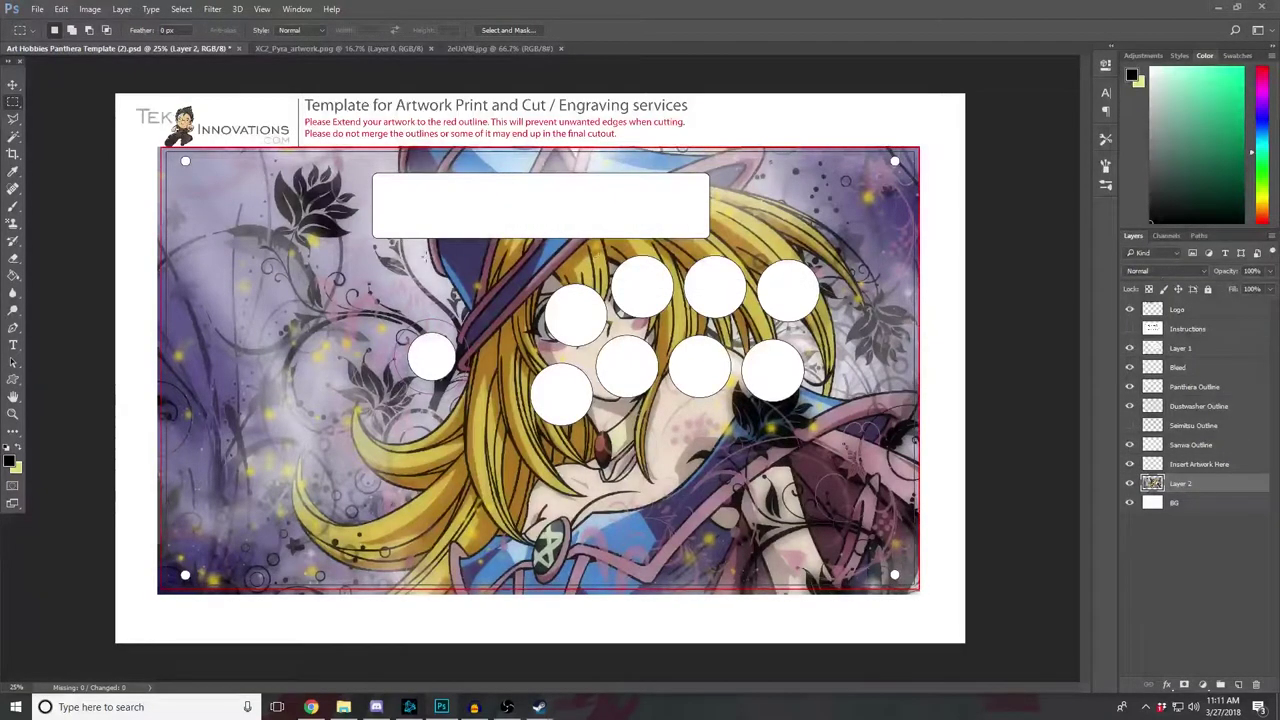
Step: Try shifting the enlarged wallpaper across the template, and step back to its small unscaled version
{"action": "left_click", "coordinate": [13, 84]}
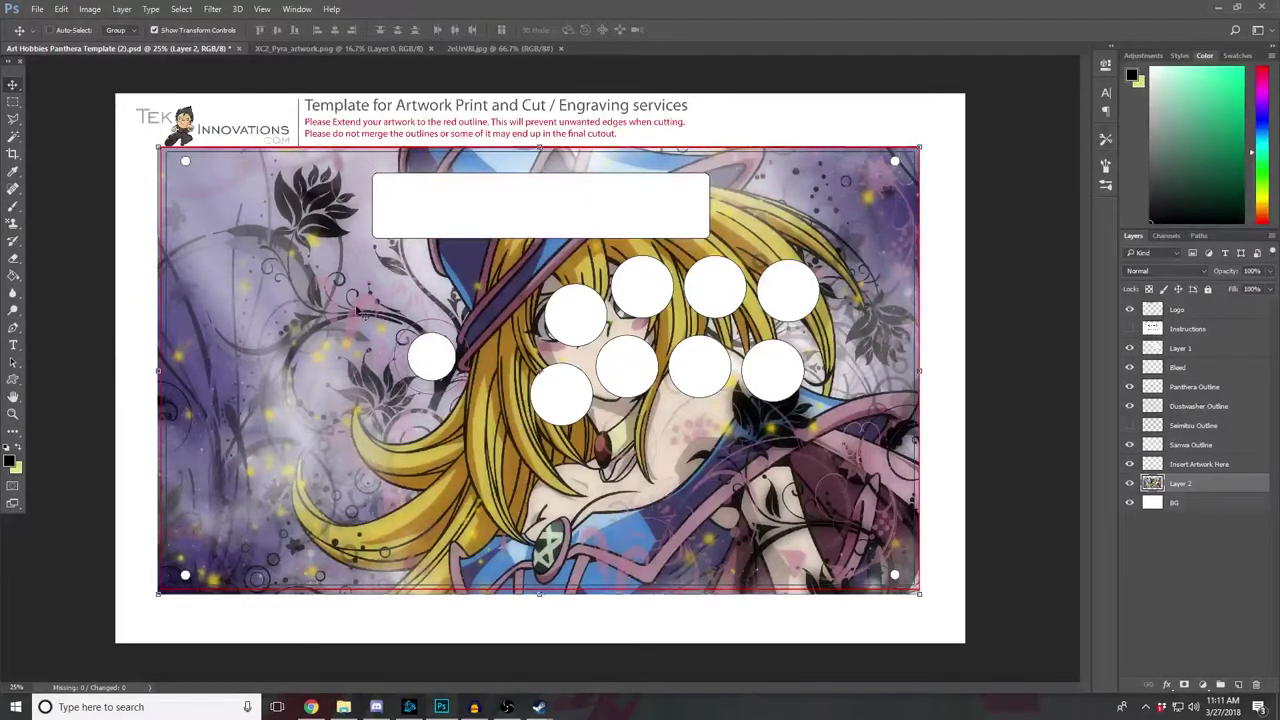
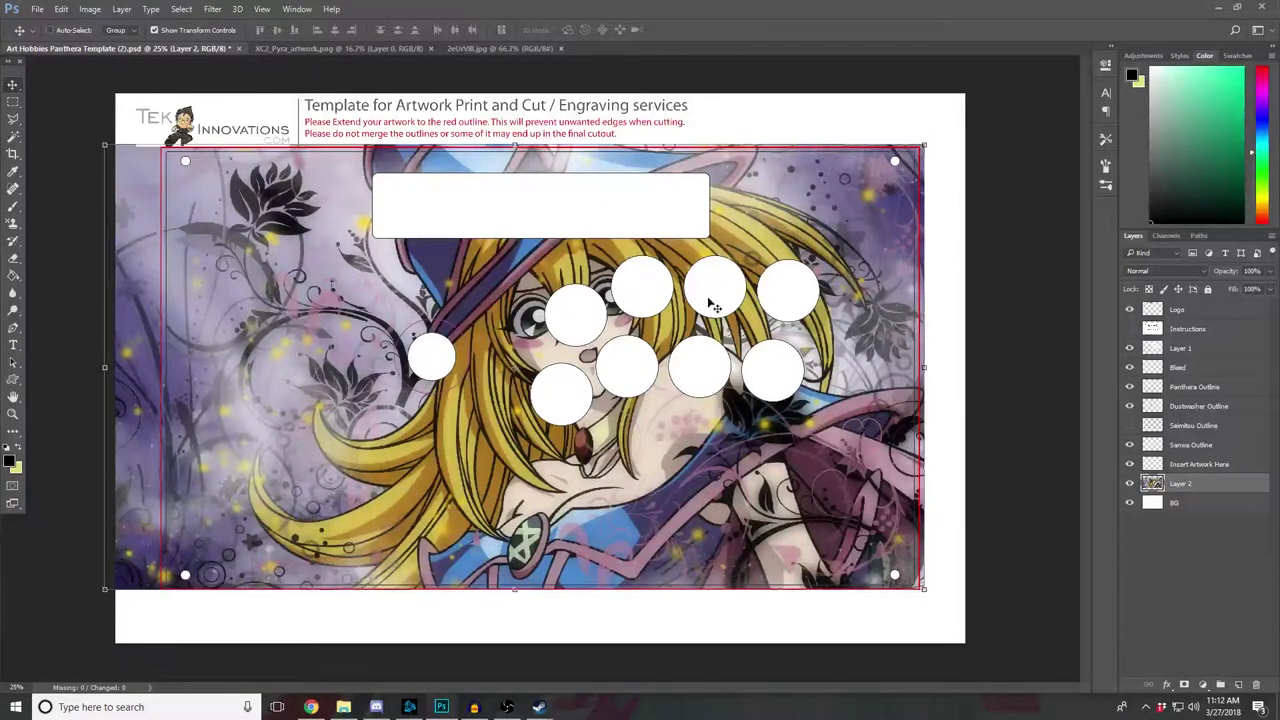
{"action": "left_click_drag", "start_coordinate": [780, 220], "coordinate": [481, 216]}
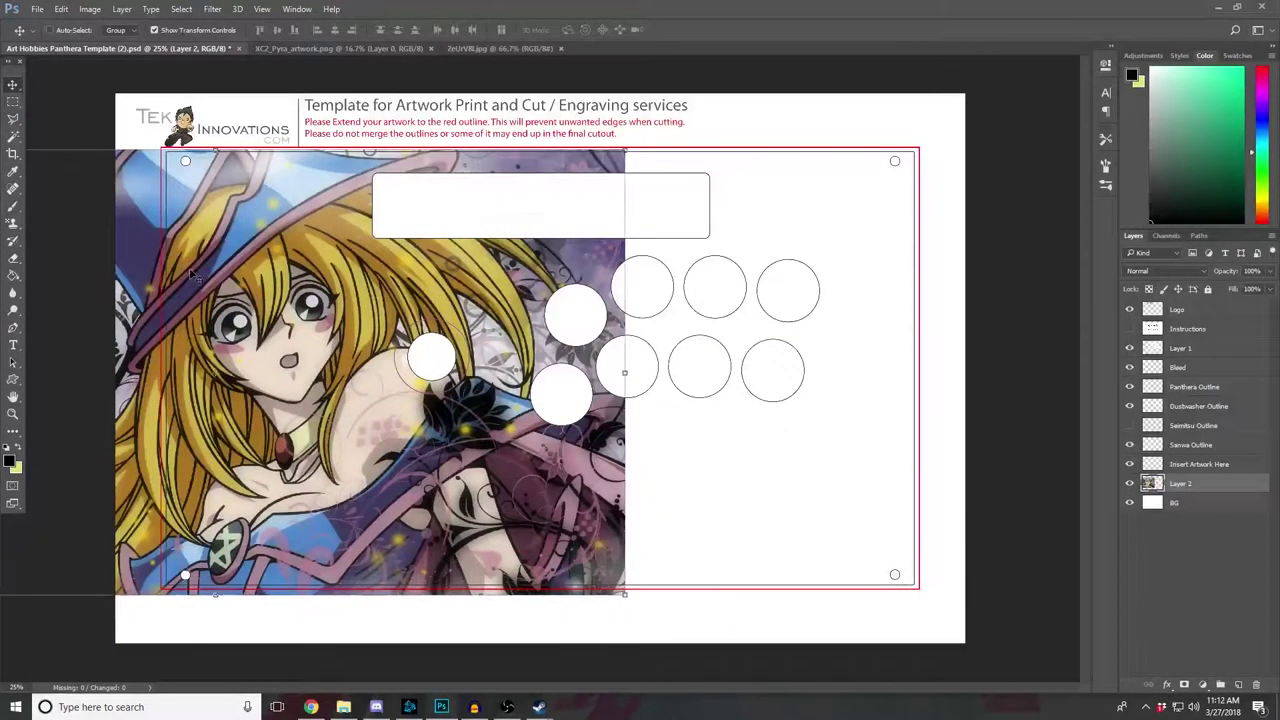
{"action": "left_click_drag", "start_coordinate": [225, 305], "coordinate": [474, 352]}
{"action": "key", "text": "ctrl+alt+z"}
{"action": "key", "text": "ctrl+alt+z"}
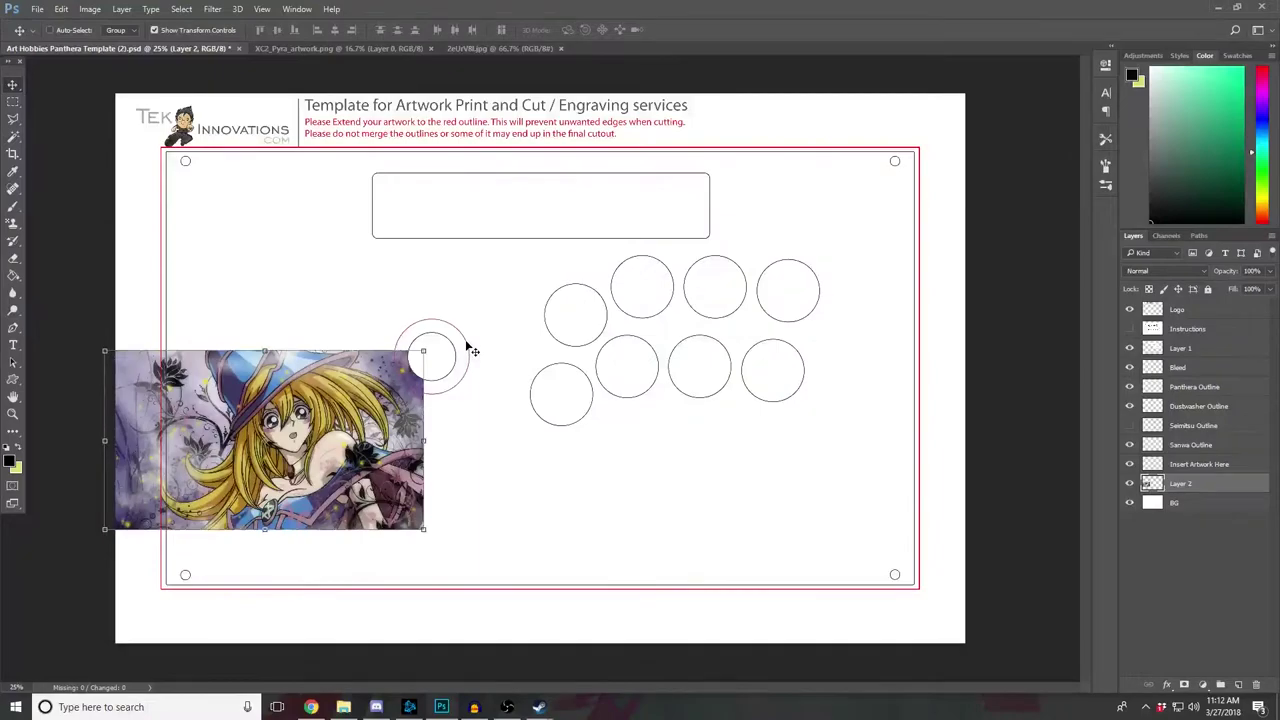
Step: Align the small wallpaper with the lower-left corner of the red bleed outline and scale it proportionally to about 255%
{"action": "left_click_drag", "start_coordinate": [275, 439], "coordinate": [328, 500]}
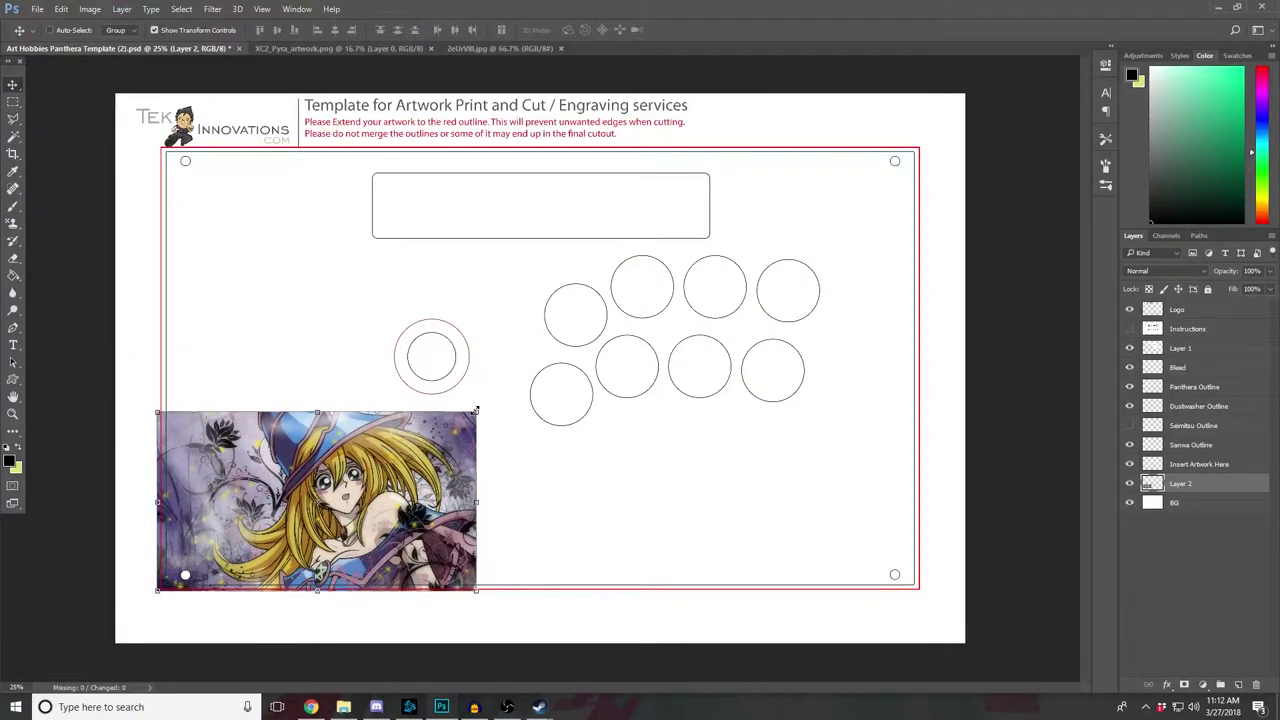
{"action": "left_click_drag", "start_coordinate": [476, 410], "coordinate": [1042, 208]}
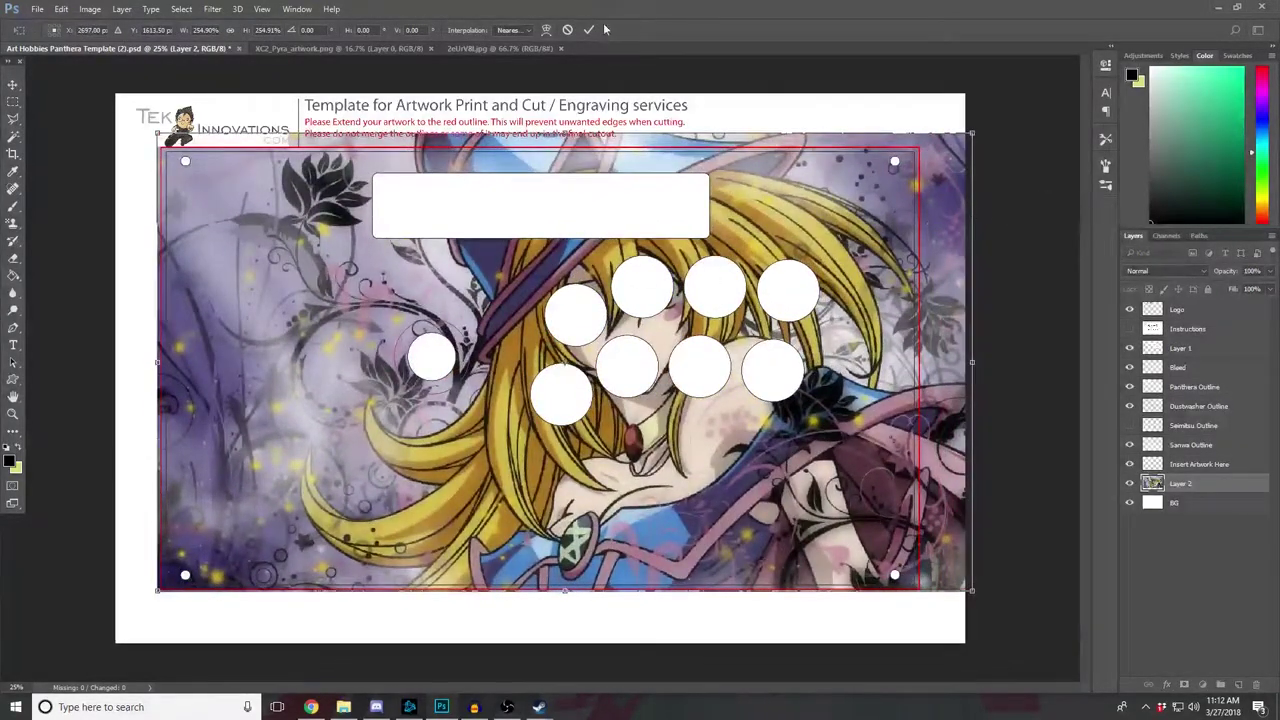
{"action": "left_click", "coordinate": [590, 30]}
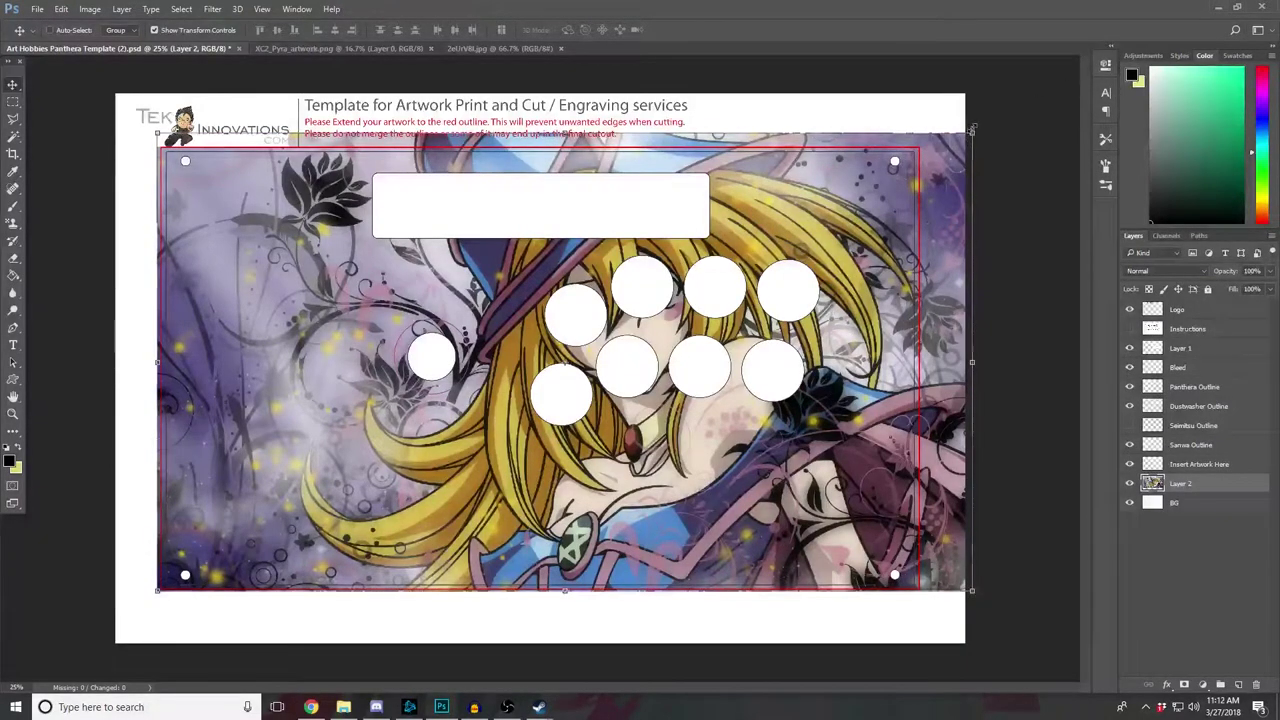
Step: Rescale the wallpaper proportionally to about 103%, using Nearest Neighbor interpolation and keeping its lower-left corner fixed
{"action": "left_click_drag", "start_coordinate": [972, 132], "coordinate": [910, 158]}
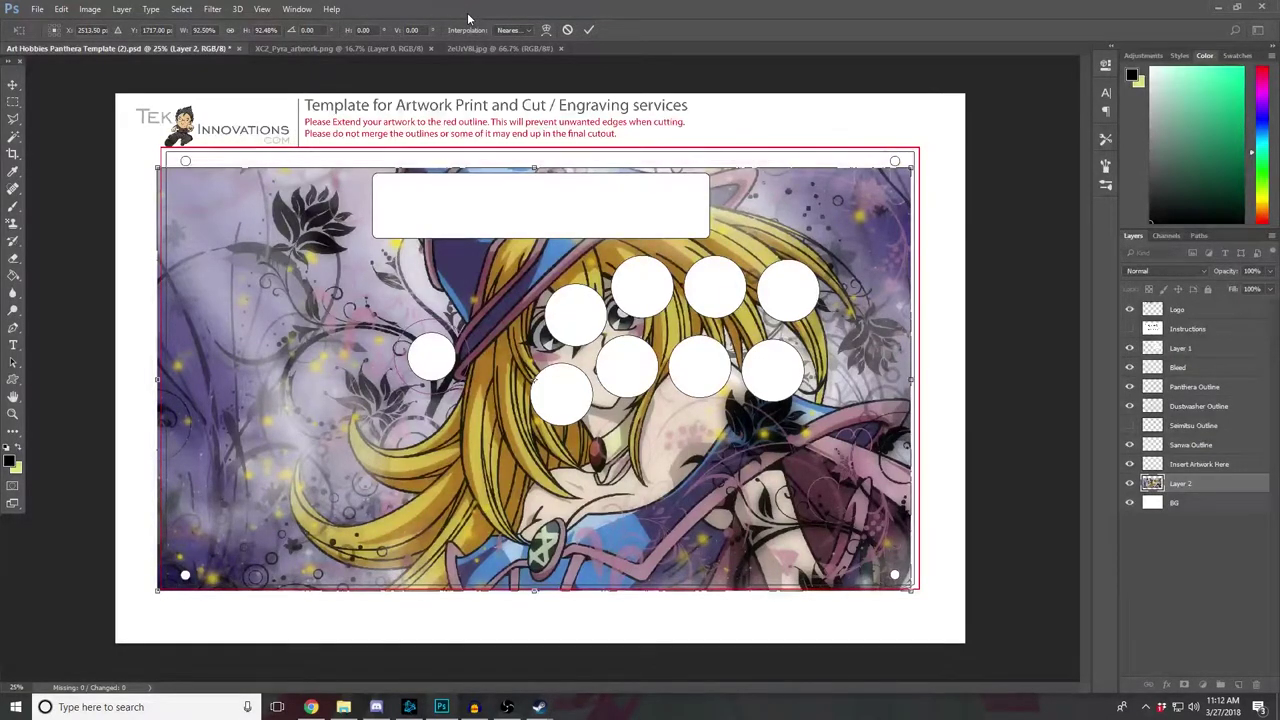
{"action": "left_click", "coordinate": [507, 29]}
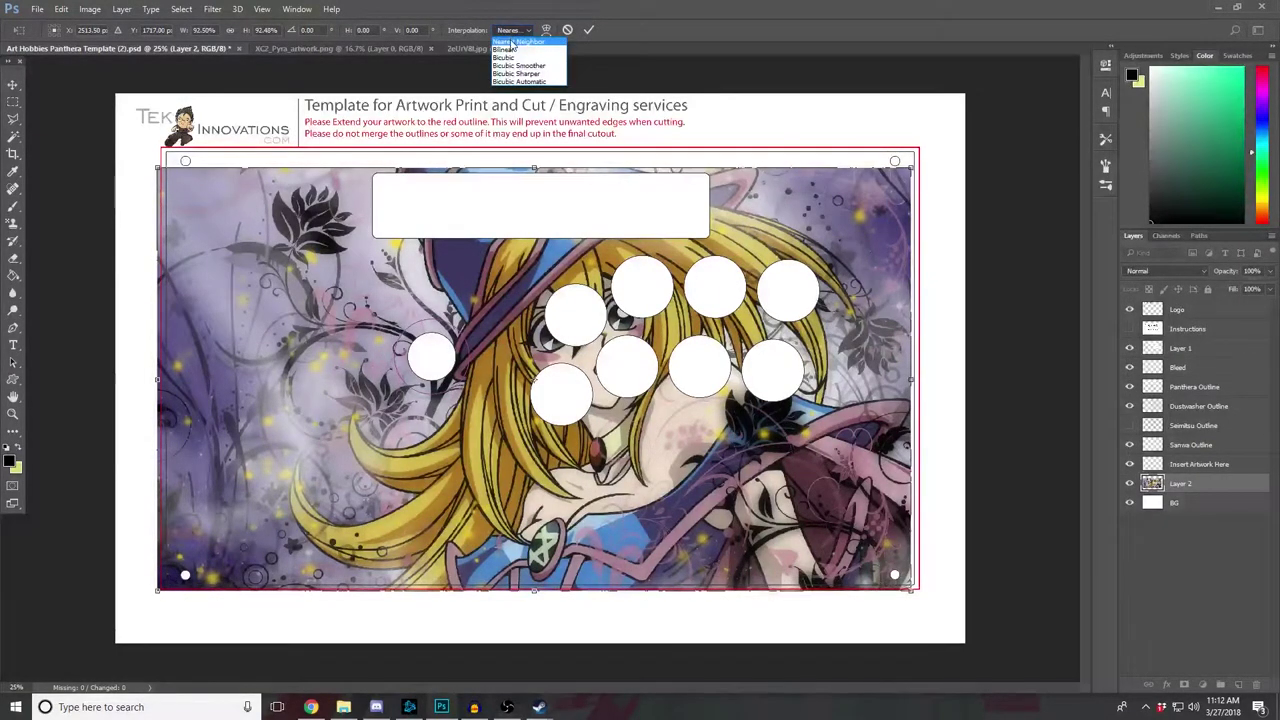
{"action": "left_click", "coordinate": [512, 42]}
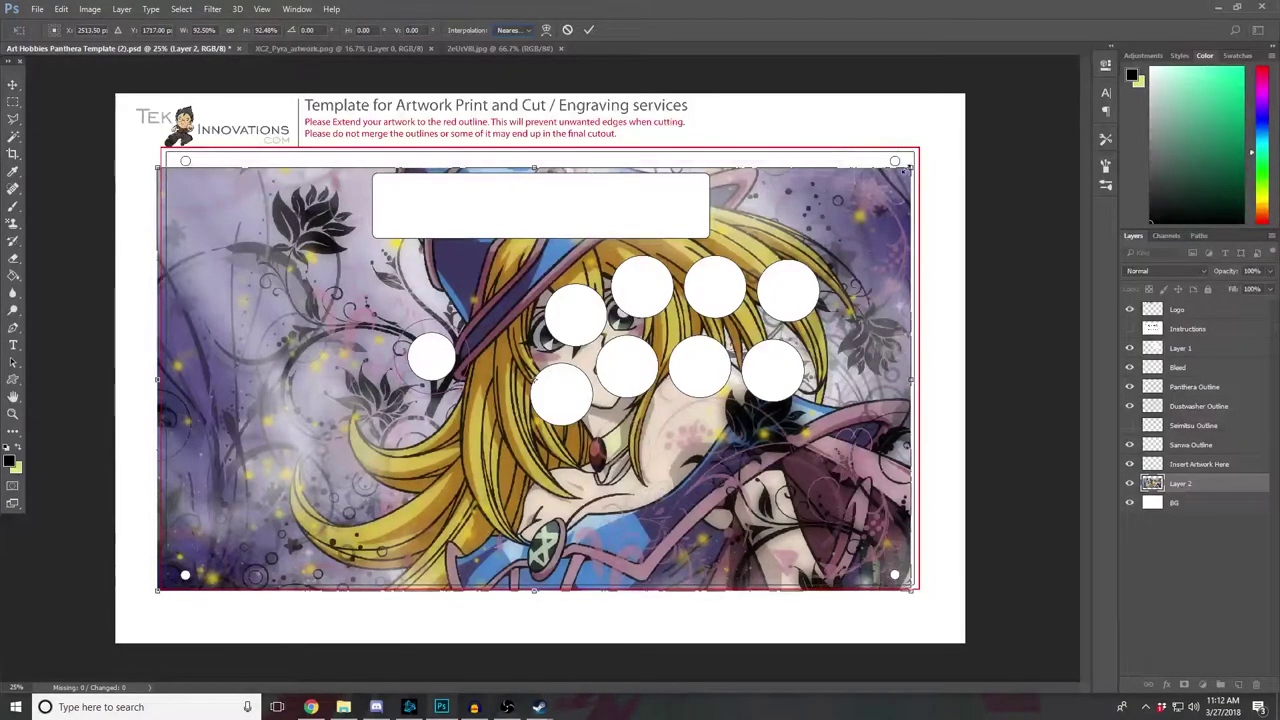
{"action": "left_click_drag", "start_coordinate": [910, 167], "coordinate": [996, 117]}
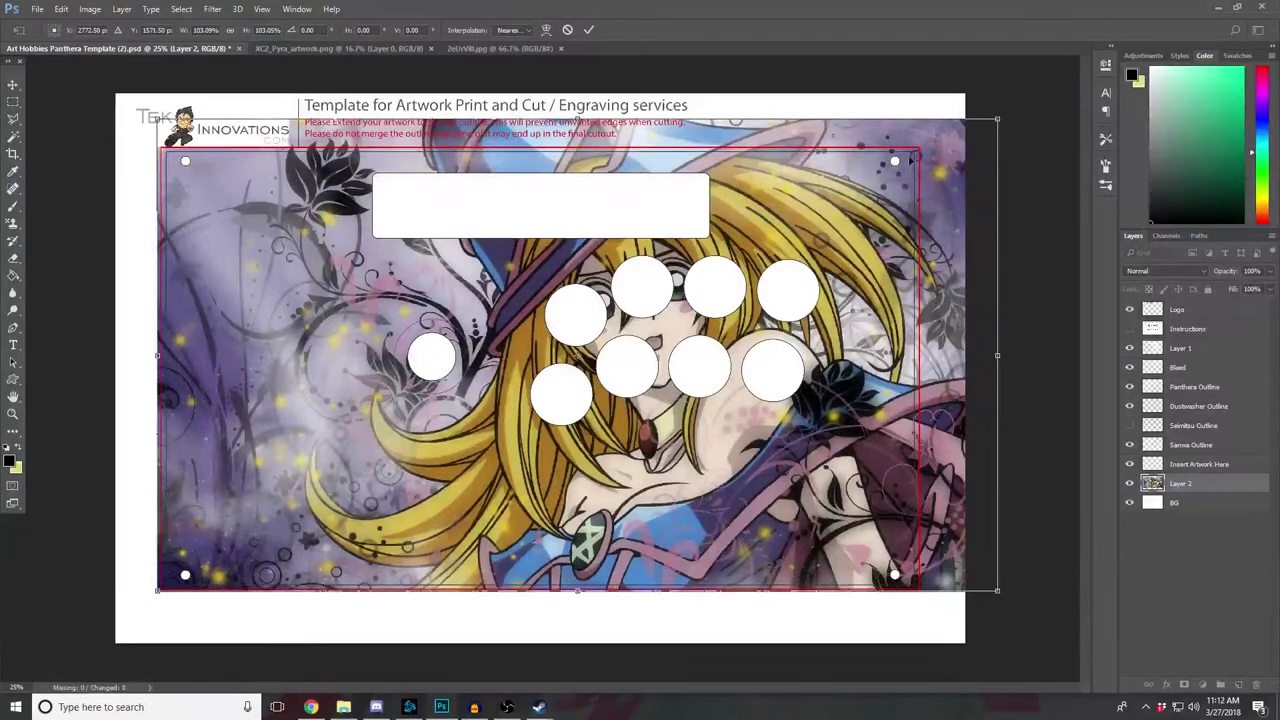
{"action": "left_click", "coordinate": [586, 30]}
Step: Try moving the wallpaper off the template's left edge, undo the move, and scale the image proportionally to about 97.7%
{"action": "left_click_drag", "start_coordinate": [334, 280], "coordinate": [13, 315]}
{"action": "key", "text": "ctrl+z"}
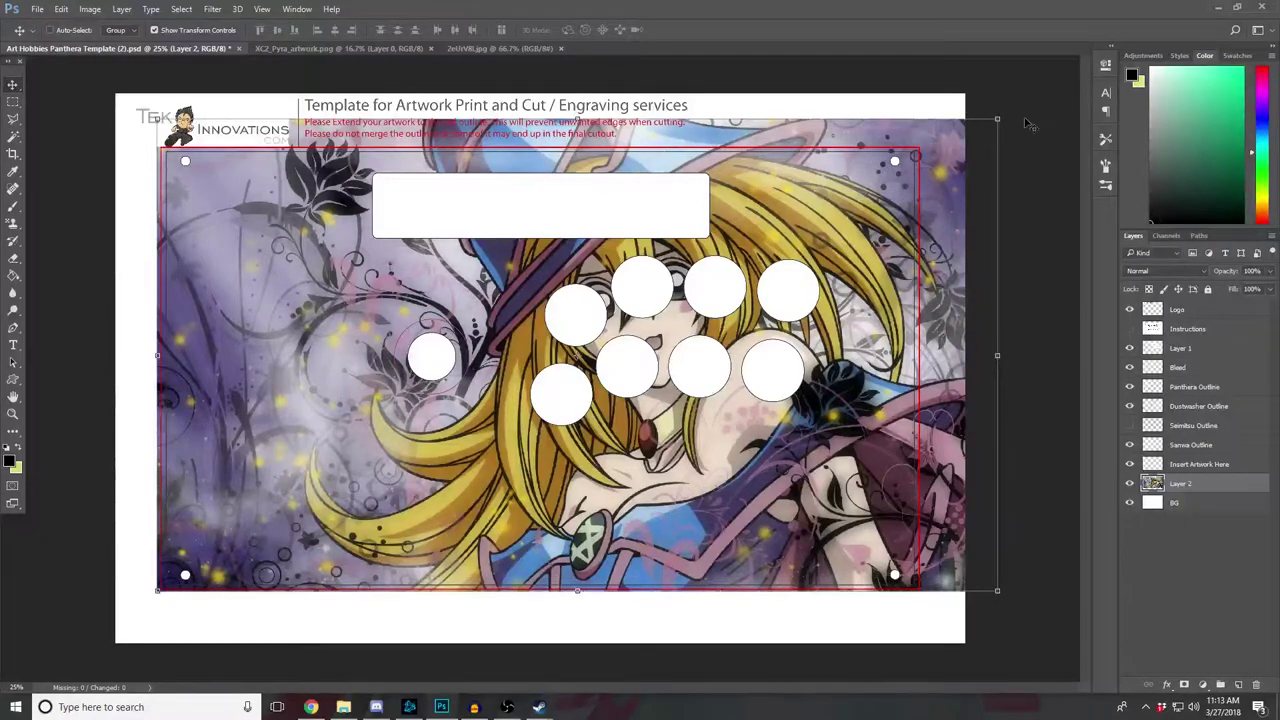
{"action": "left_click_drag", "start_coordinate": [1000, 116], "coordinate": [1024, 223]}
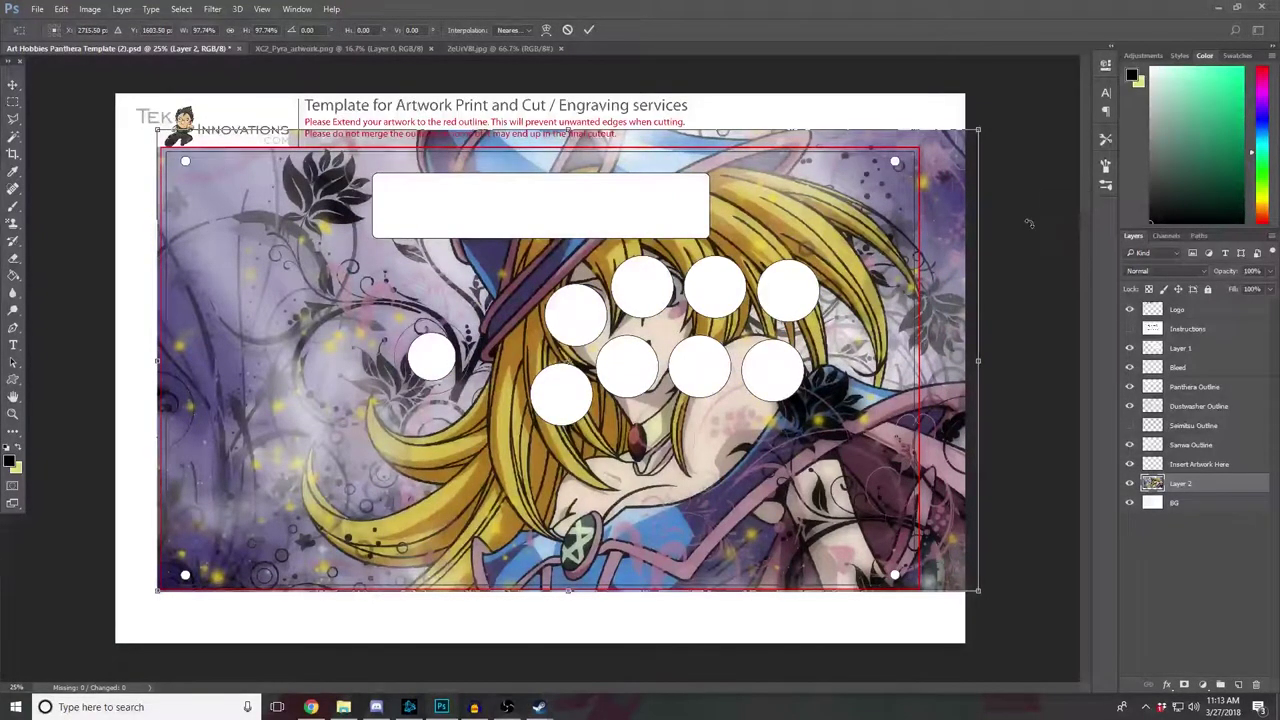
{"action": "left_click", "coordinate": [589, 29]}
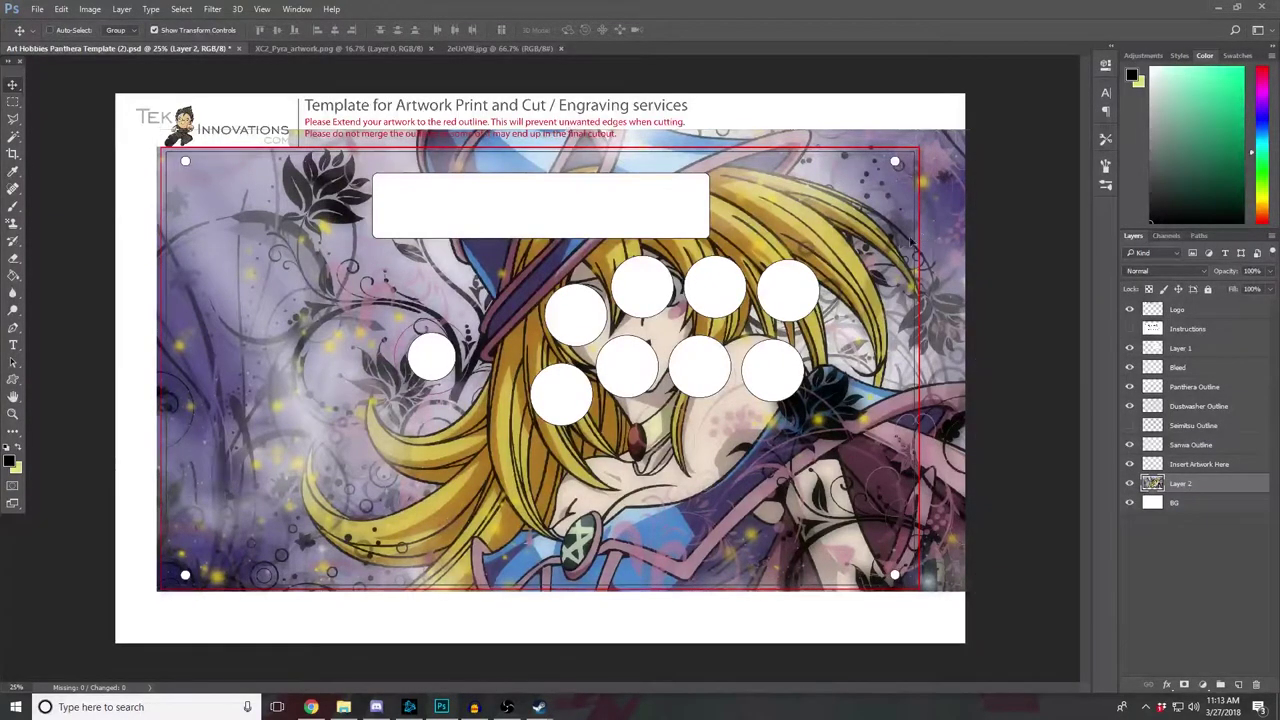
Step: Reposition the wallpaper so it overlaps the red bleed outline on every side and enlarge it to about 101%
{"action": "left_click_drag", "start_coordinate": [942, 165], "coordinate": [870, 245]}
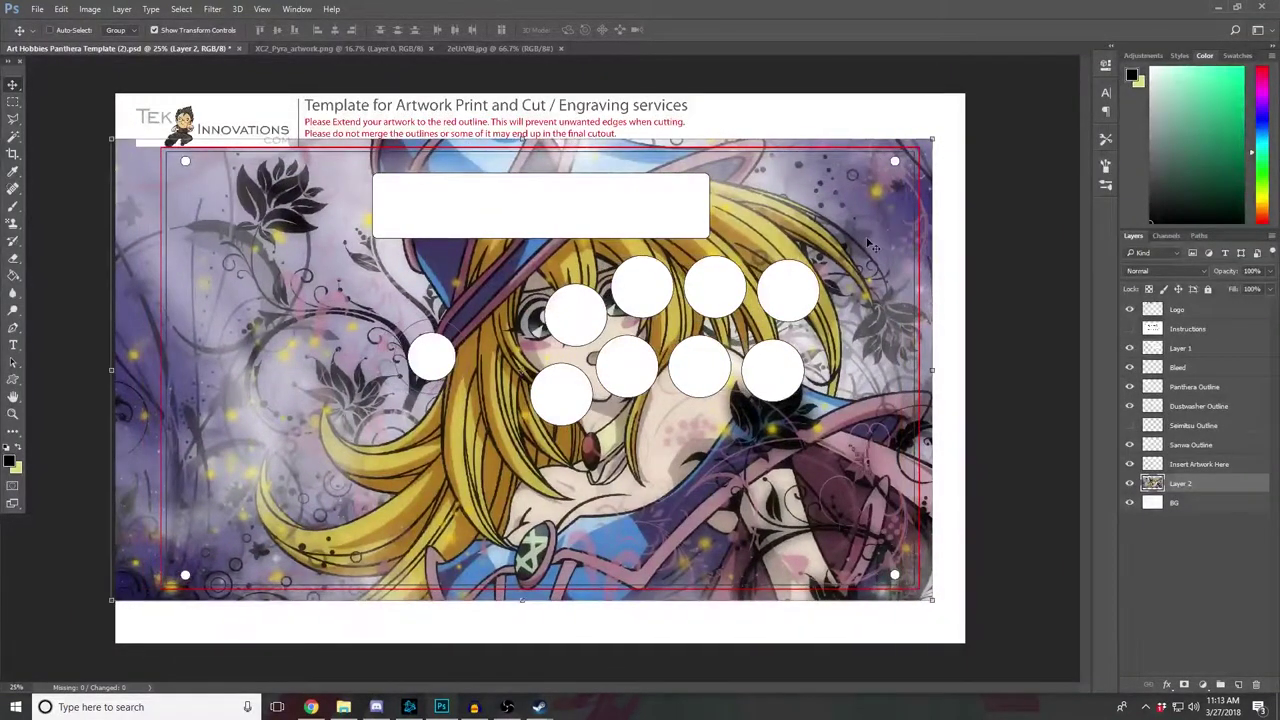
{"action": "left_click", "coordinate": [932, 138]}
{"action": "left_click_drag", "start_coordinate": [932, 138], "coordinate": [941, 133]}
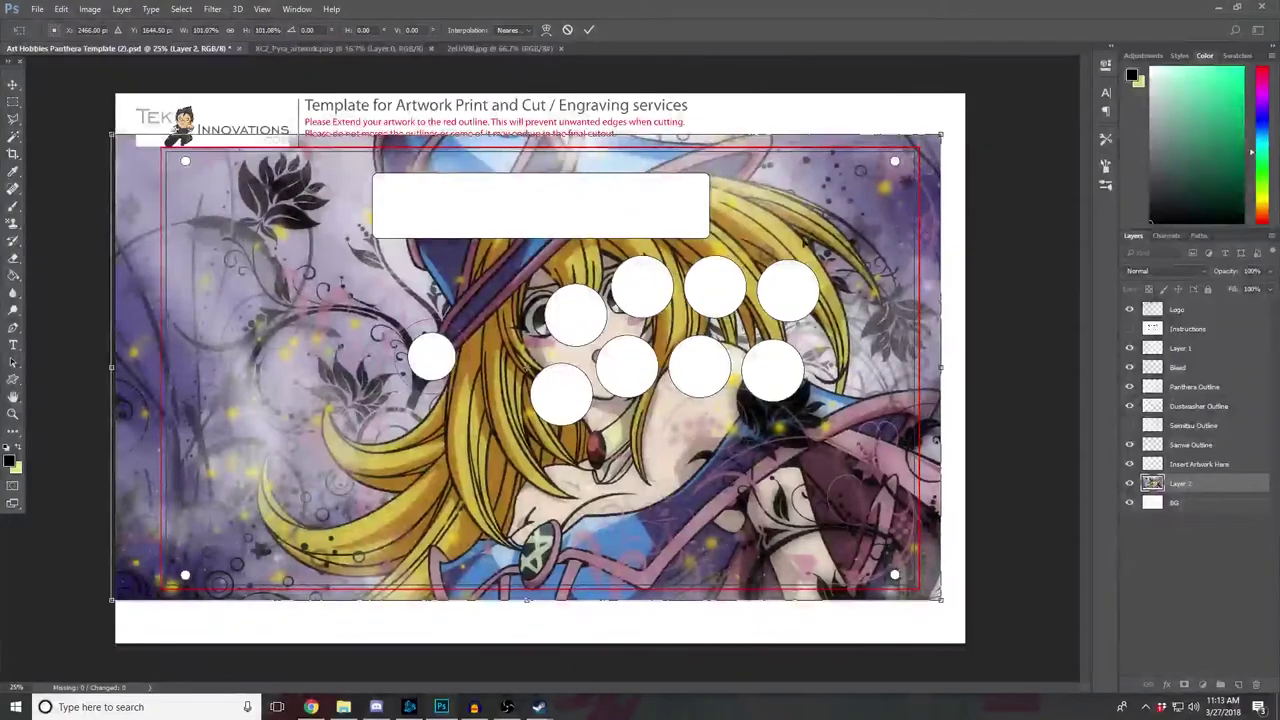
{"action": "left_click_drag", "start_coordinate": [300, 263], "coordinate": [330, 267]}
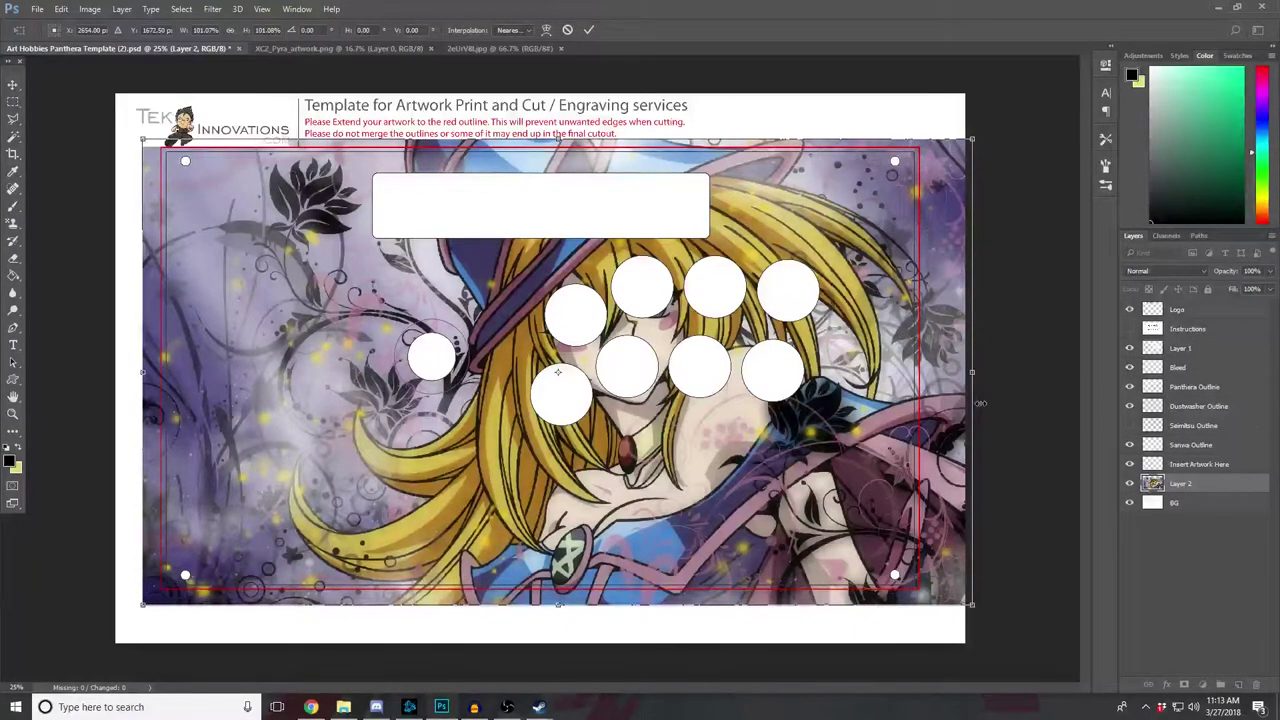
{"action": "left_click", "coordinate": [588, 30]}
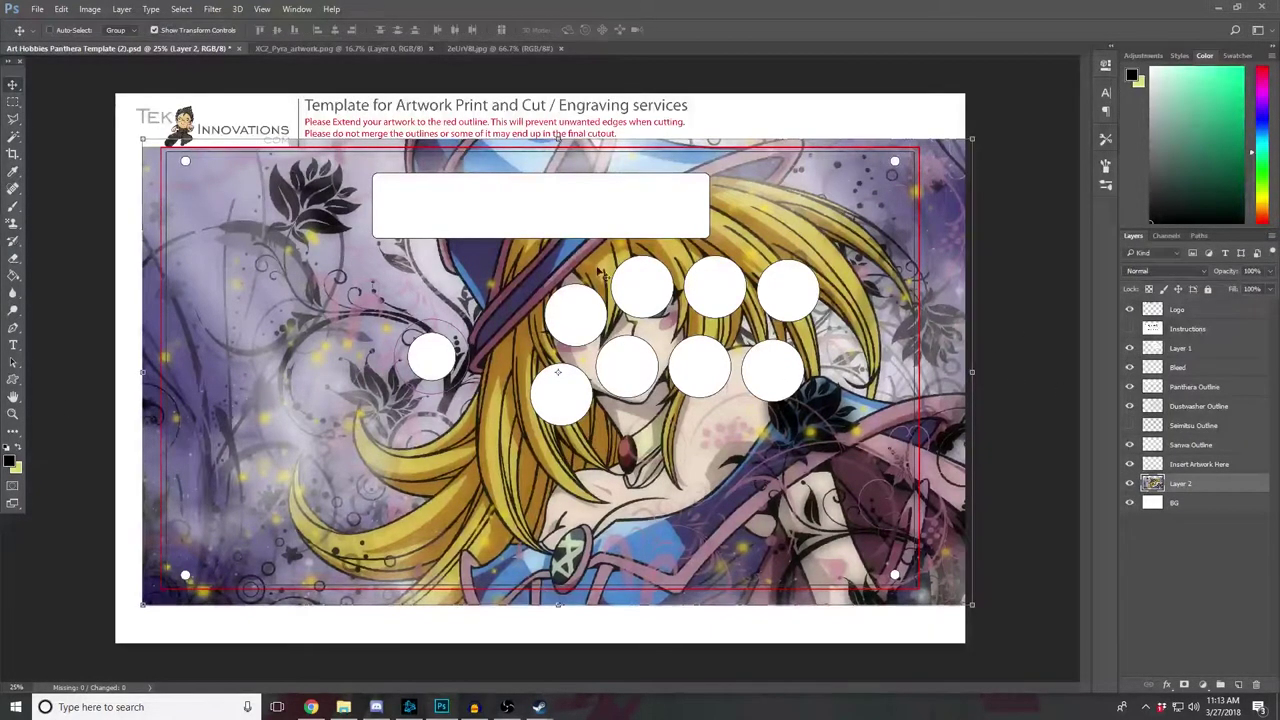
Step: Flip the wallpaper horizontally and shift it so the character sits on the joystick side of the template
{"action": "left_click", "coordinate": [61, 10]}
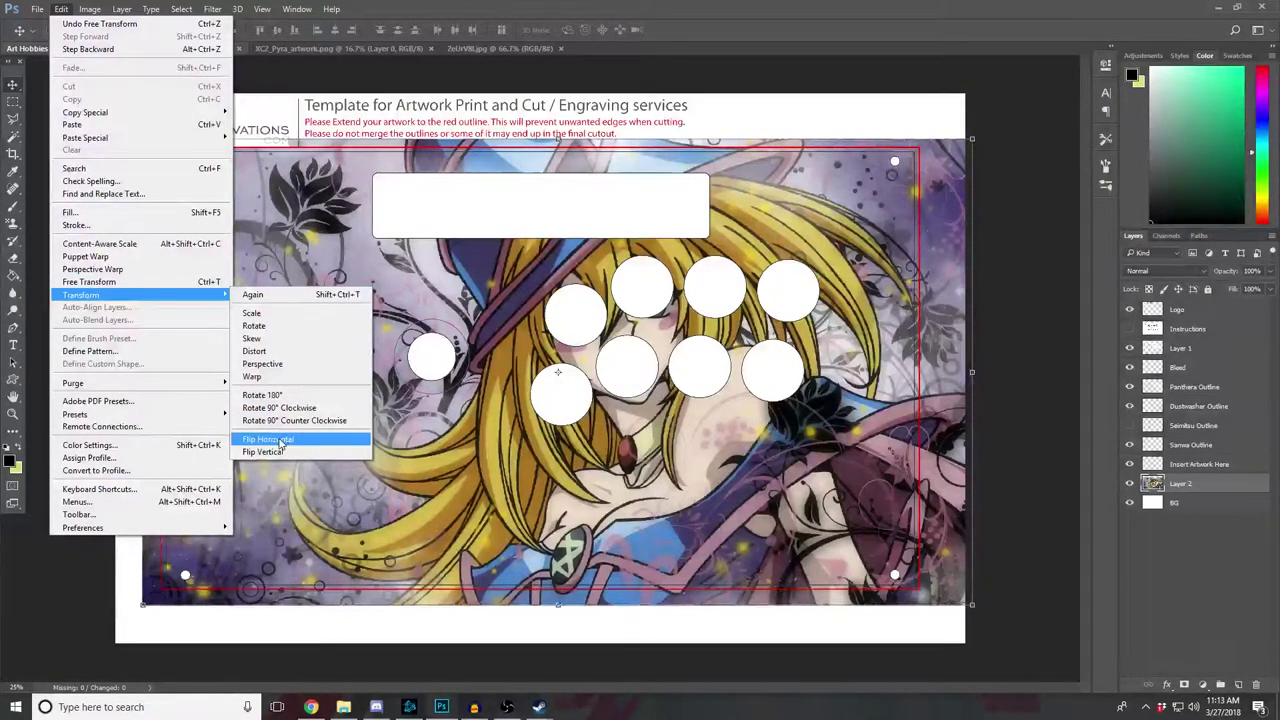
{"action": "left_click", "coordinate": [277, 442]}
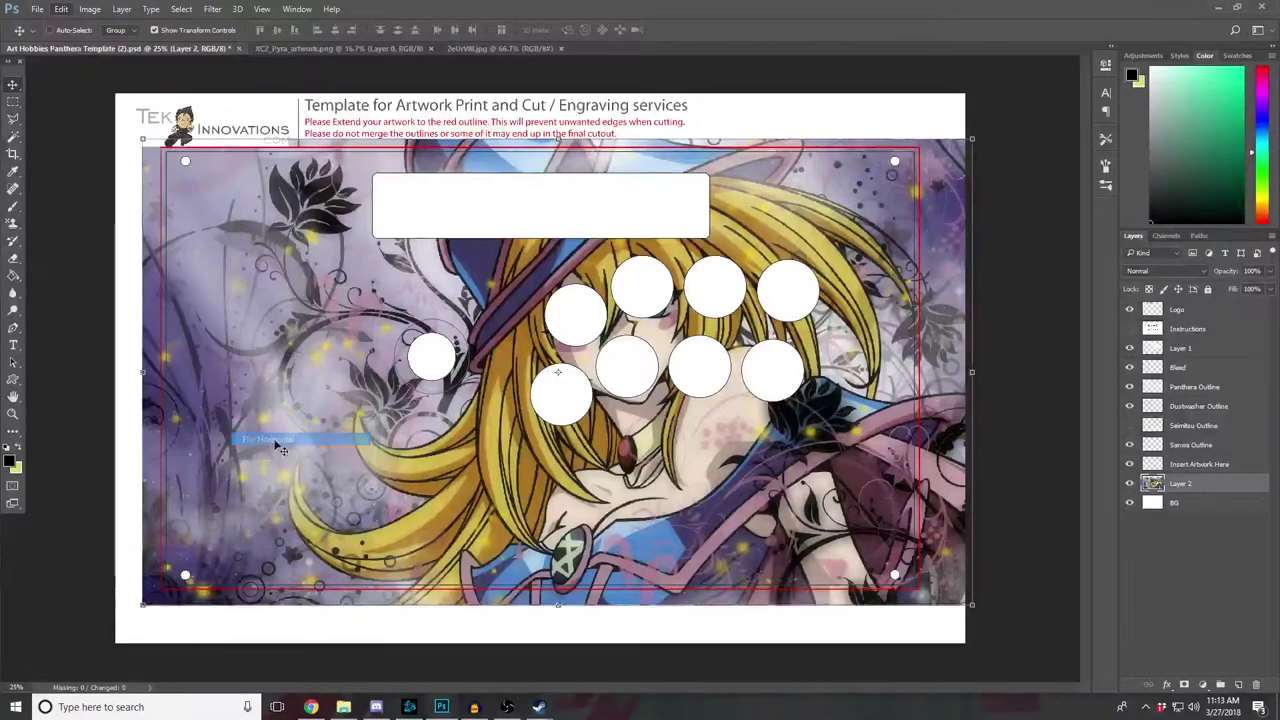
{"action": "left_click_drag", "start_coordinate": [287, 348], "coordinate": [175, 366]}
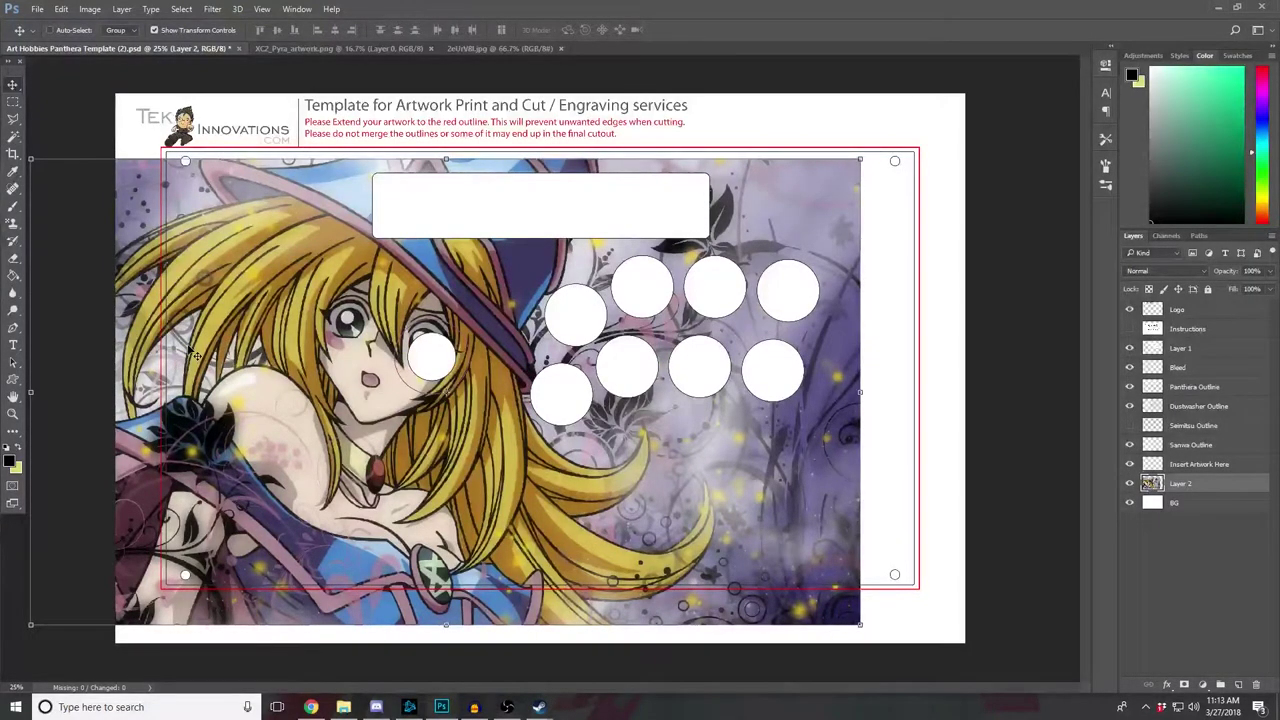
{"action": "left_click_drag", "start_coordinate": [281, 314], "coordinate": [320, 263]}
Step: Try shrinking the wallpaper to about 80%, enlarge it to about 106%, and reposition it to cover the whole red bleed outline
{"action": "left_click_drag", "start_coordinate": [806, 186], "coordinate": [625, 258]}
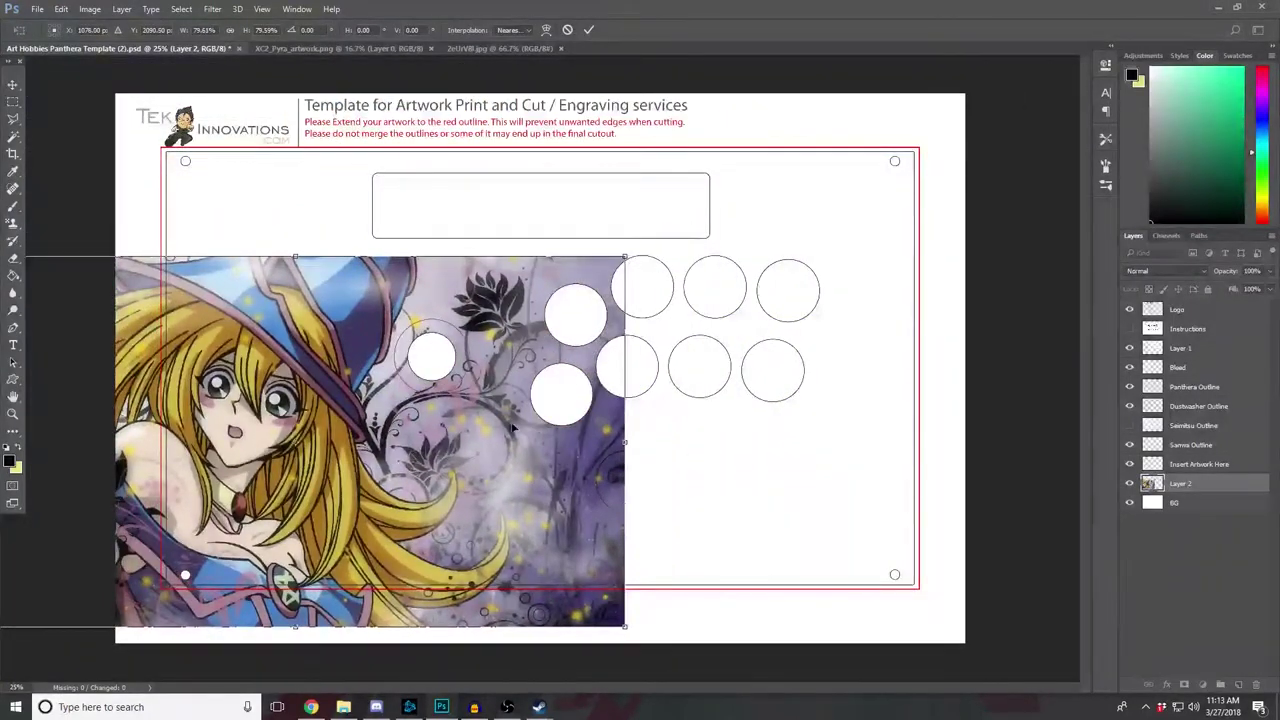
{"action": "left_click_drag", "start_coordinate": [450, 410], "coordinate": [700, 392]}
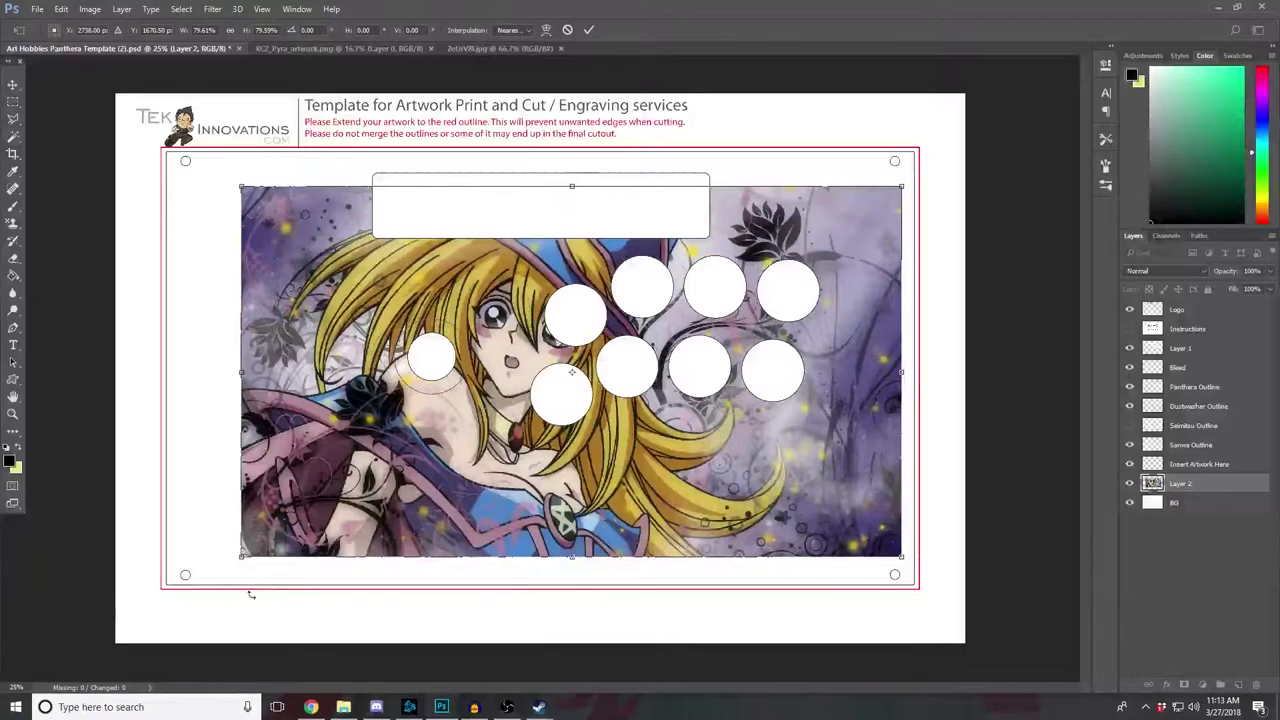
{"action": "left_click_drag", "start_coordinate": [214, 553], "coordinate": [24, 678]}
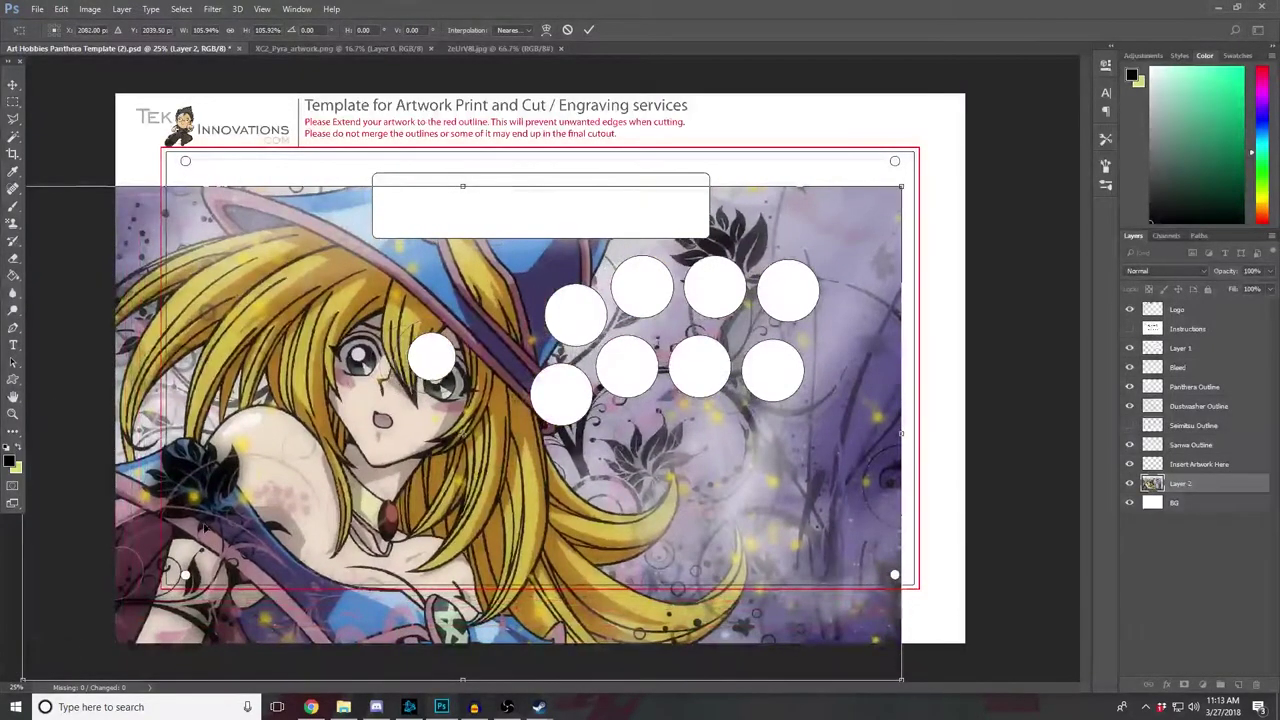
{"action": "left_click_drag", "start_coordinate": [204, 522], "coordinate": [389, 476]}
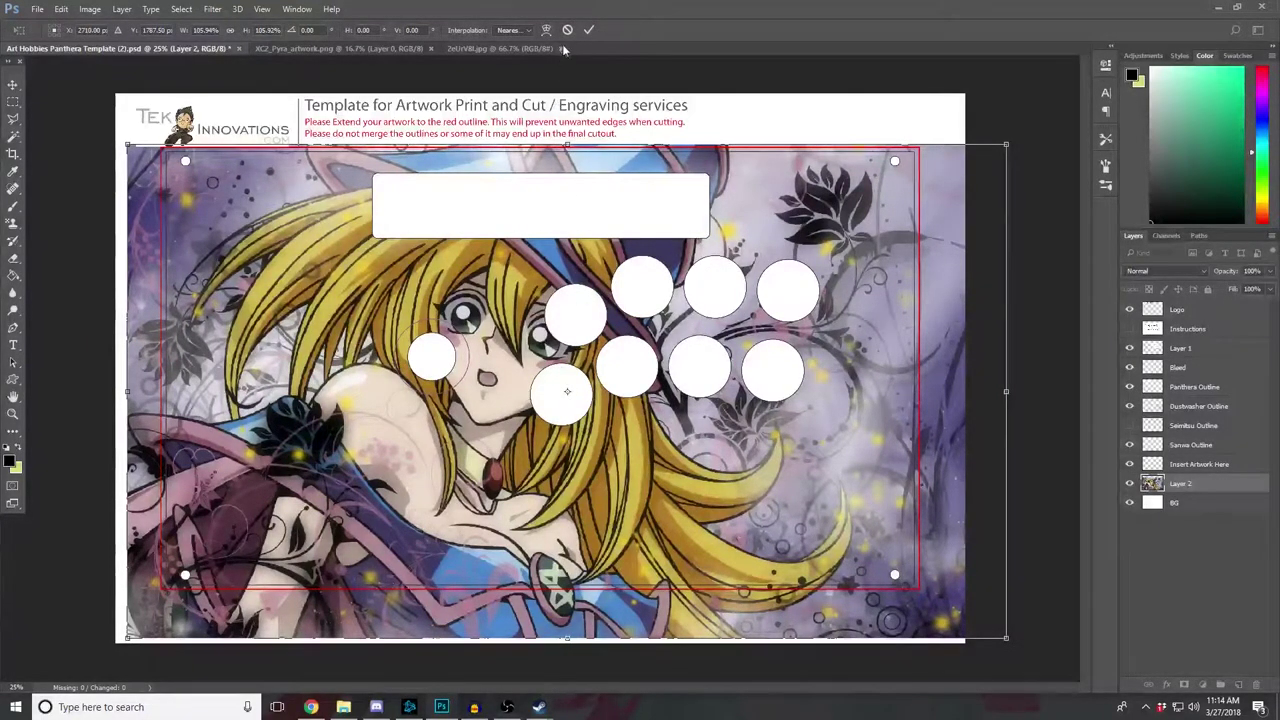
Step: Enlarge the wallpaper to about 133%, apply the transform, and shift it so the character's face sits beside the joystick cutout
{"action": "left_click_drag", "start_coordinate": [567, 391], "coordinate": [264, 341]}
{"action": "left_click_drag", "start_coordinate": [776, 155], "coordinate": [1004, 56]}
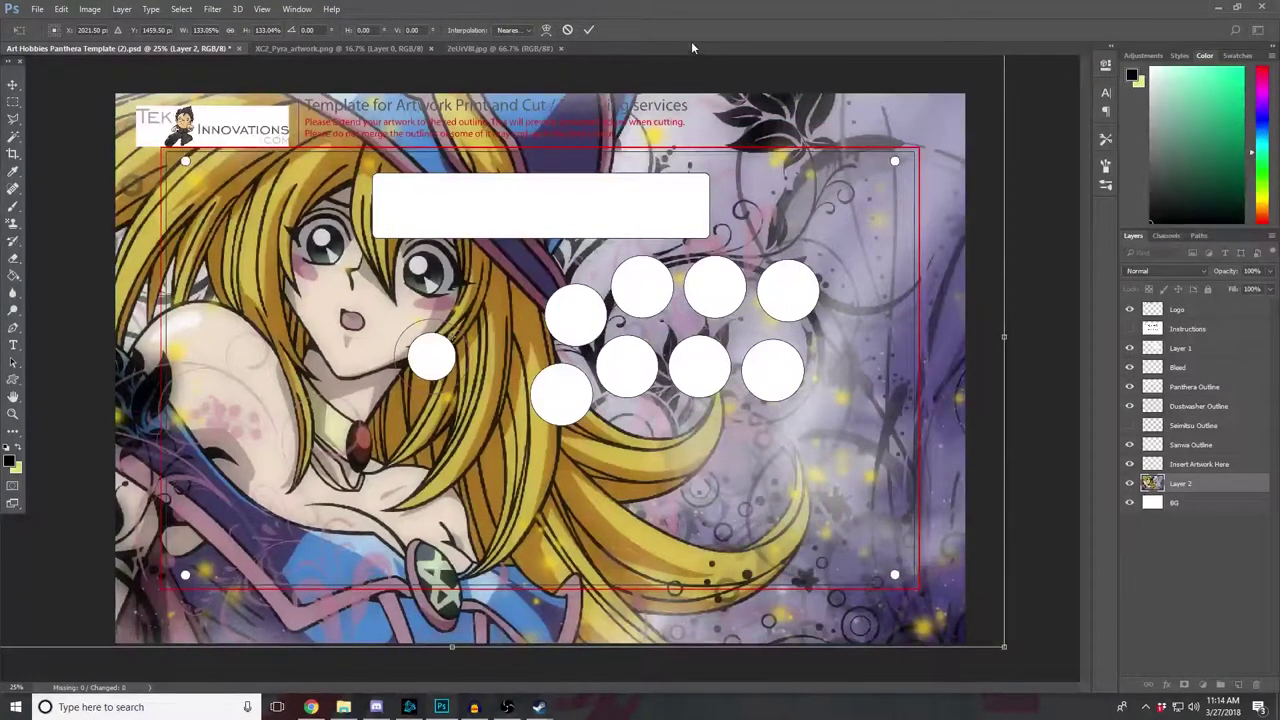
{"action": "left_click", "coordinate": [589, 30]}
{"action": "left_click_drag", "start_coordinate": [314, 288], "coordinate": [287, 333]}
Step: Select the area outside the red outline using the Bleed layer, fill it with white on Layer 1, and deselect
{"action": "left_click", "coordinate": [11, 137]}
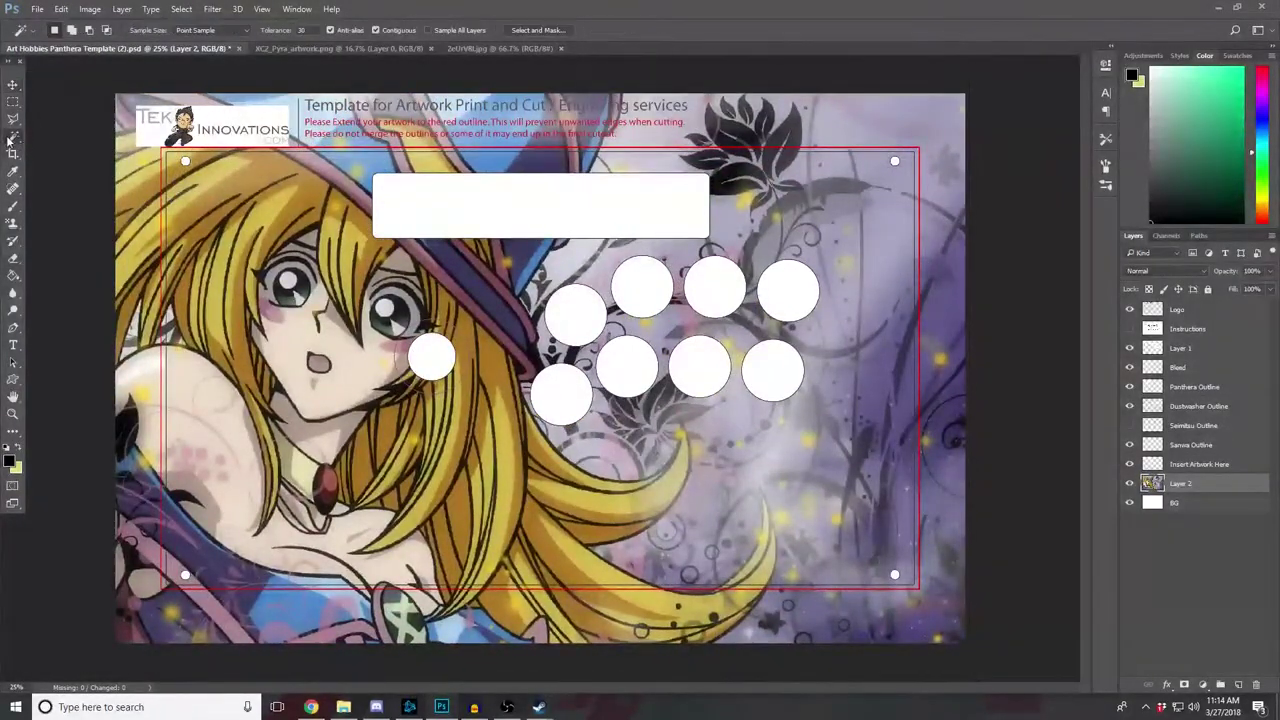
{"action": "left_click", "coordinate": [1188, 369]}
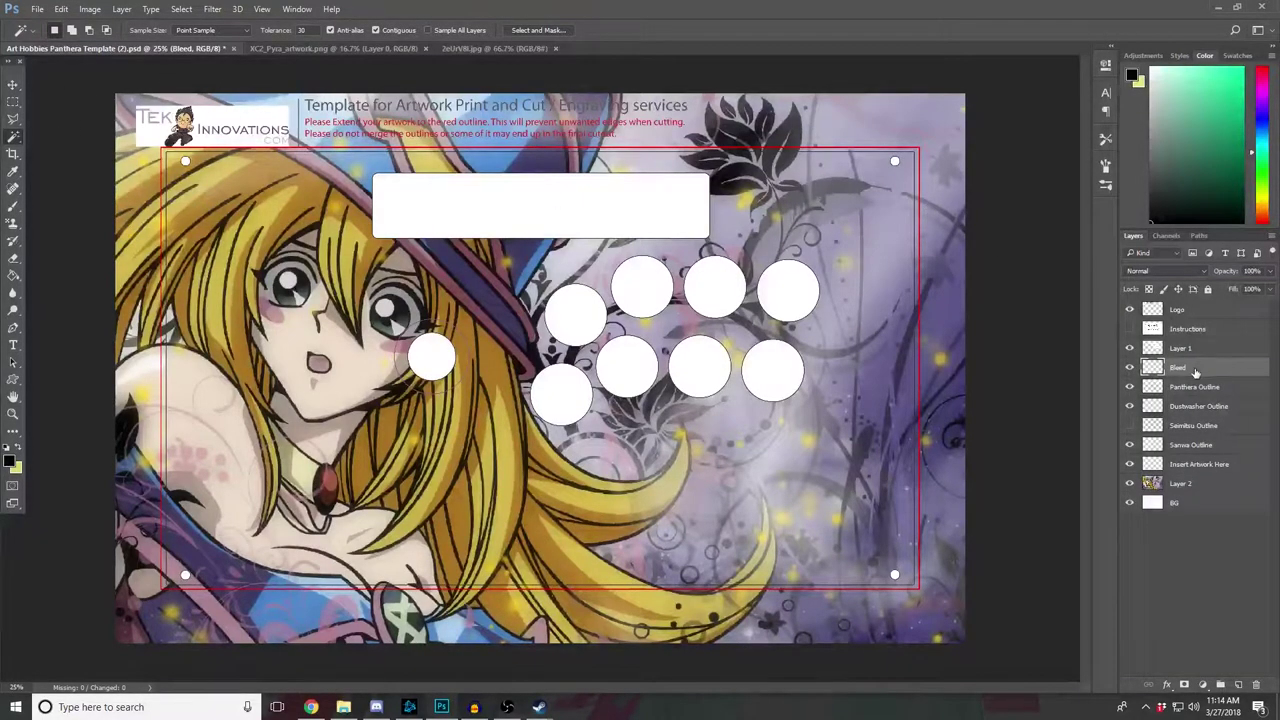
{"action": "left_click", "coordinate": [928, 160]}
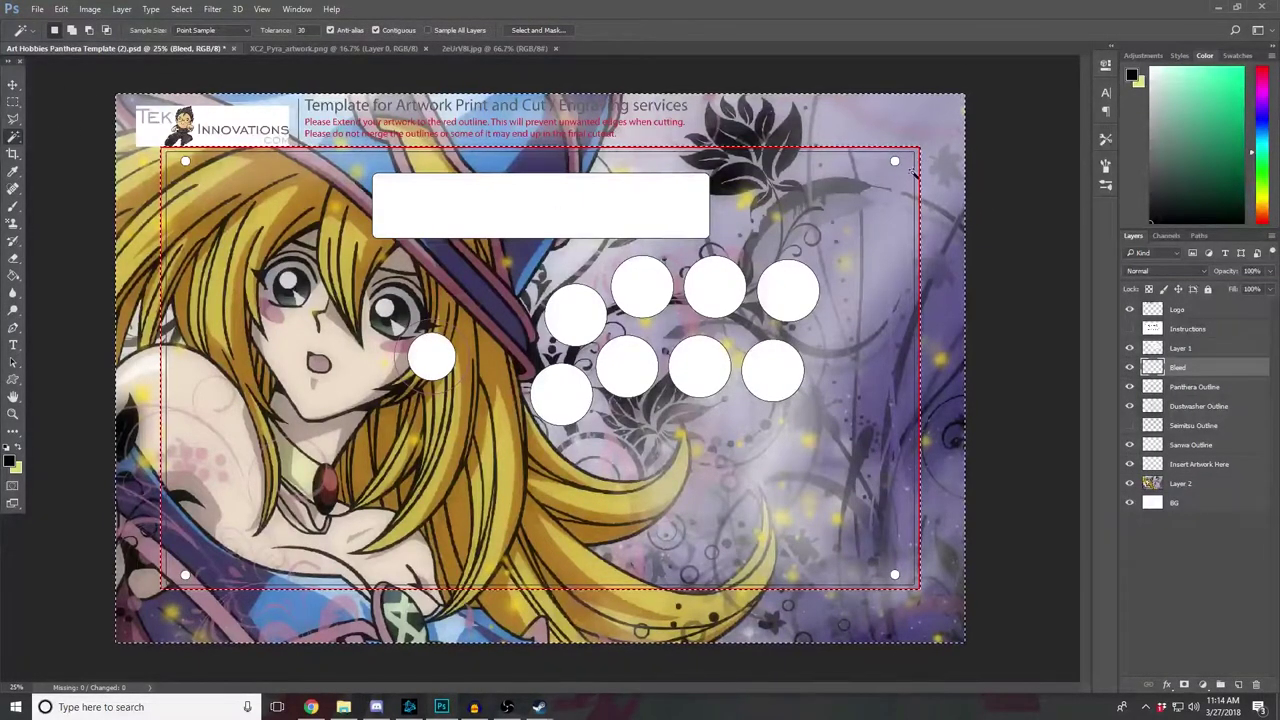
{"action": "left_click", "coordinate": [1182, 349]}
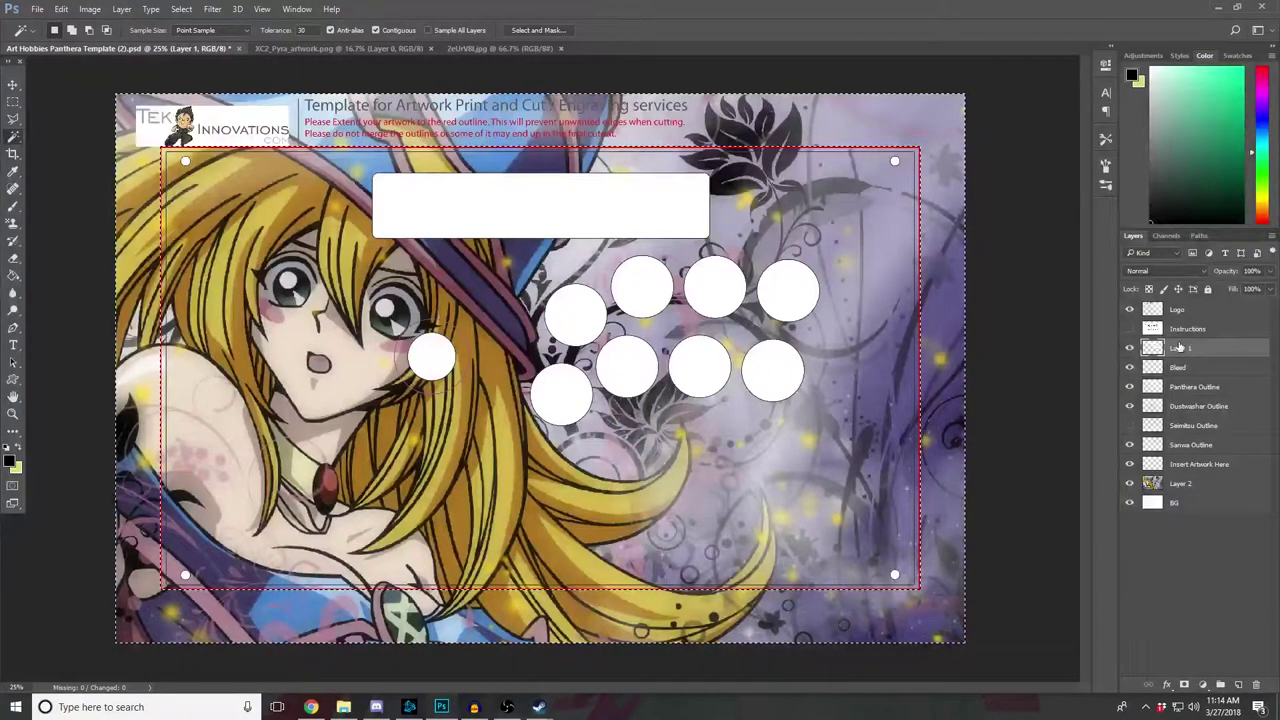
{"action": "key", "text": "x"}
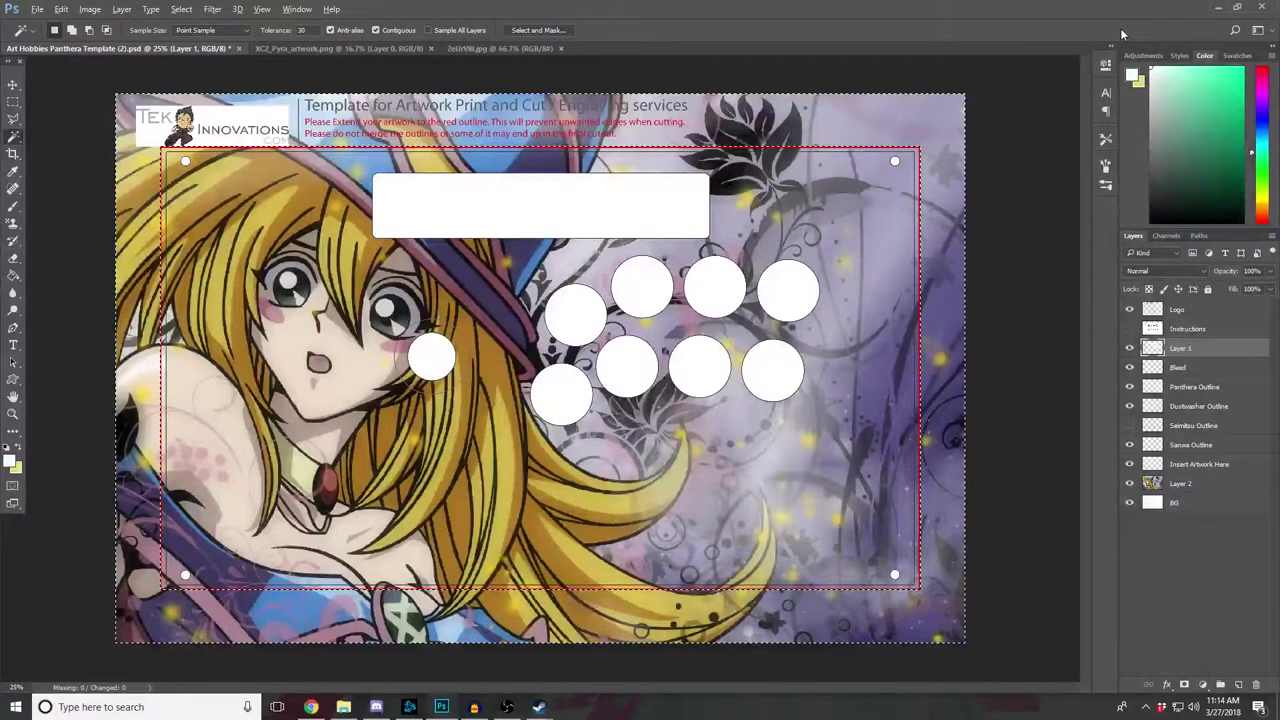
{"action": "key", "text": "alt+BackSpace"}
{"action": "key", "text": "ctrl+d"}
Step: Test other positions for the wallpaper behind the white surround and delete the wallpaper layer from the template
{"action": "left_click", "coordinate": [13, 101]}
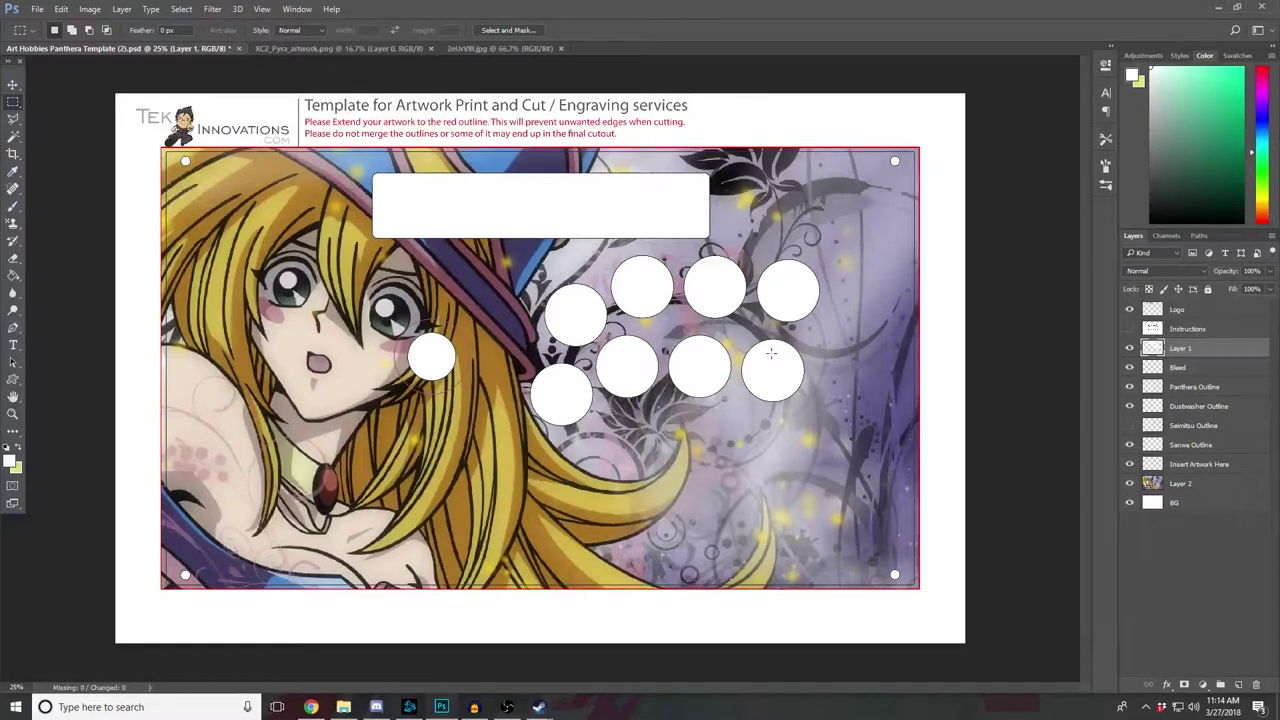
{"action": "left_click", "coordinate": [14, 85]}
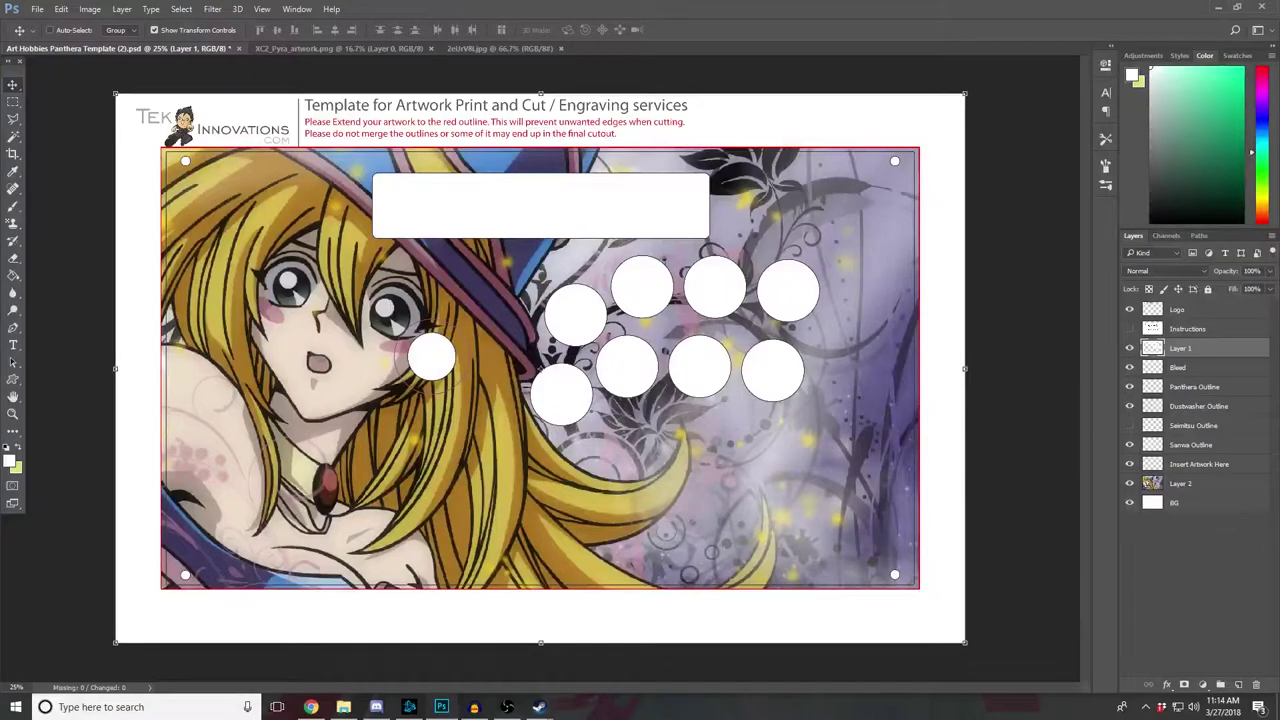
{"action": "left_click", "coordinate": [1207, 483]}
{"action": "left_click_drag", "start_coordinate": [288, 343], "coordinate": [552, 374]}
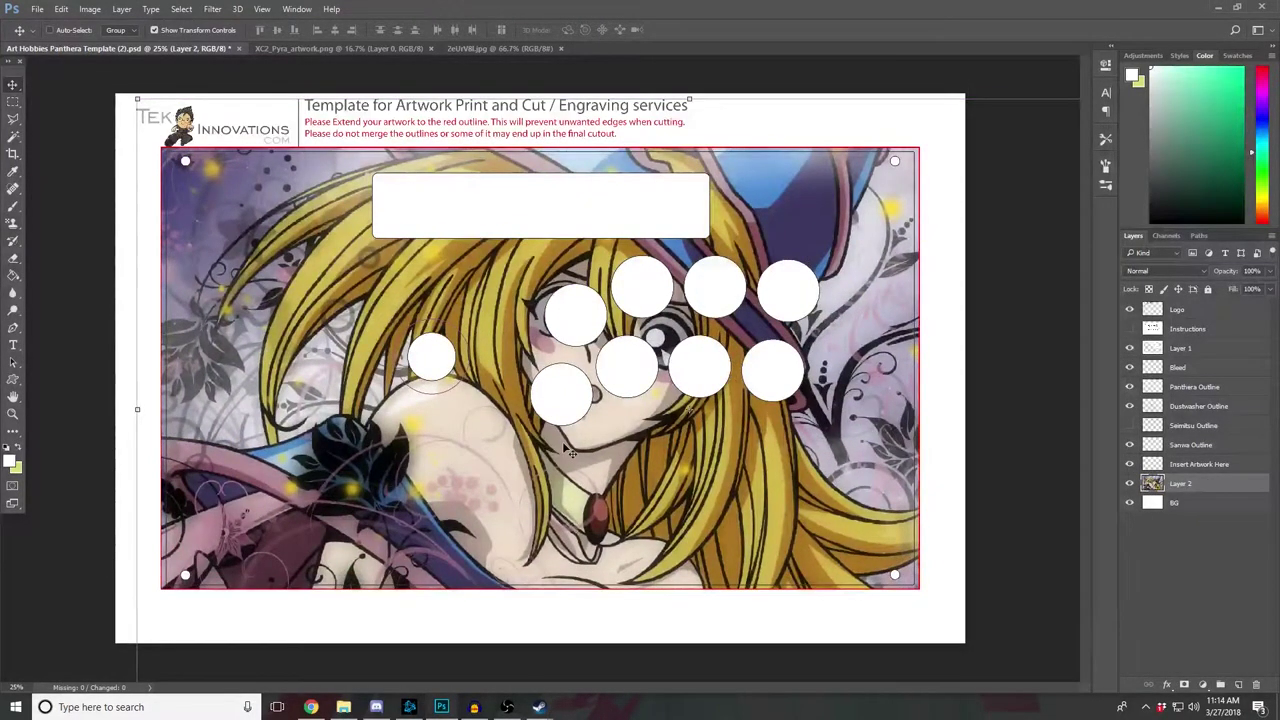
{"action": "left_click_drag", "start_coordinate": [742, 492], "coordinate": [508, 482]}
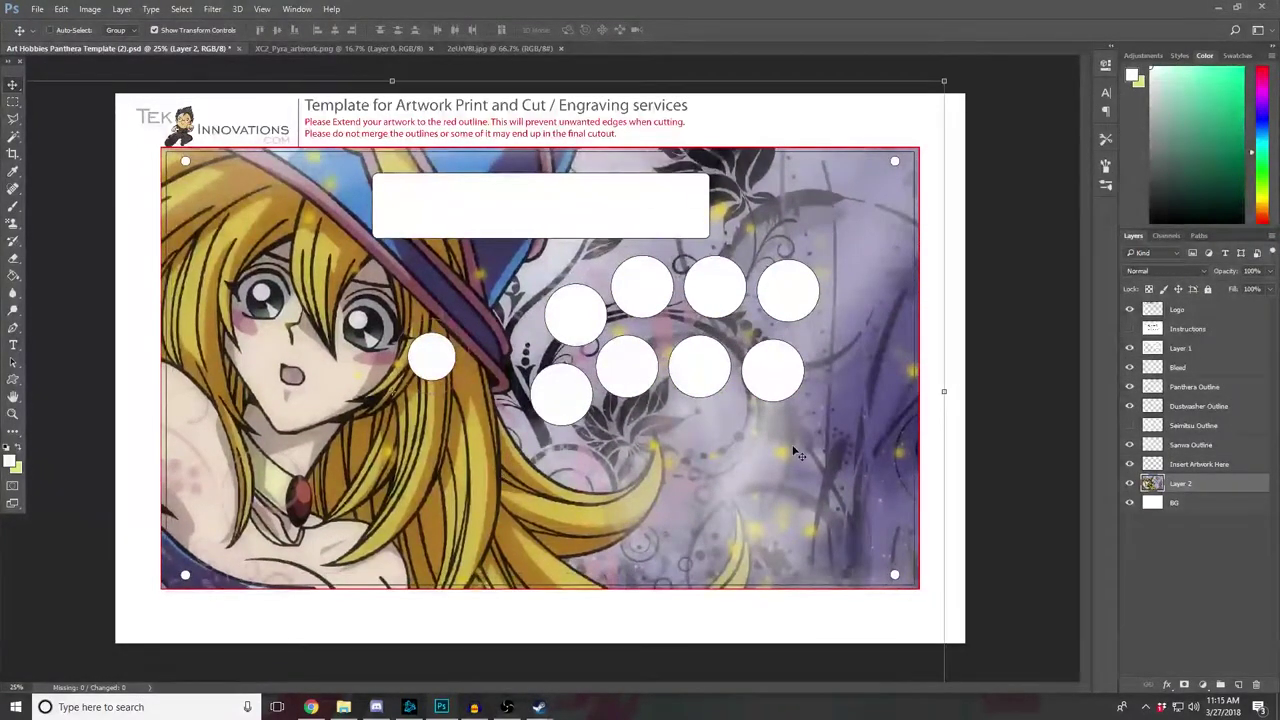
{"action": "key", "text": "Delete"}
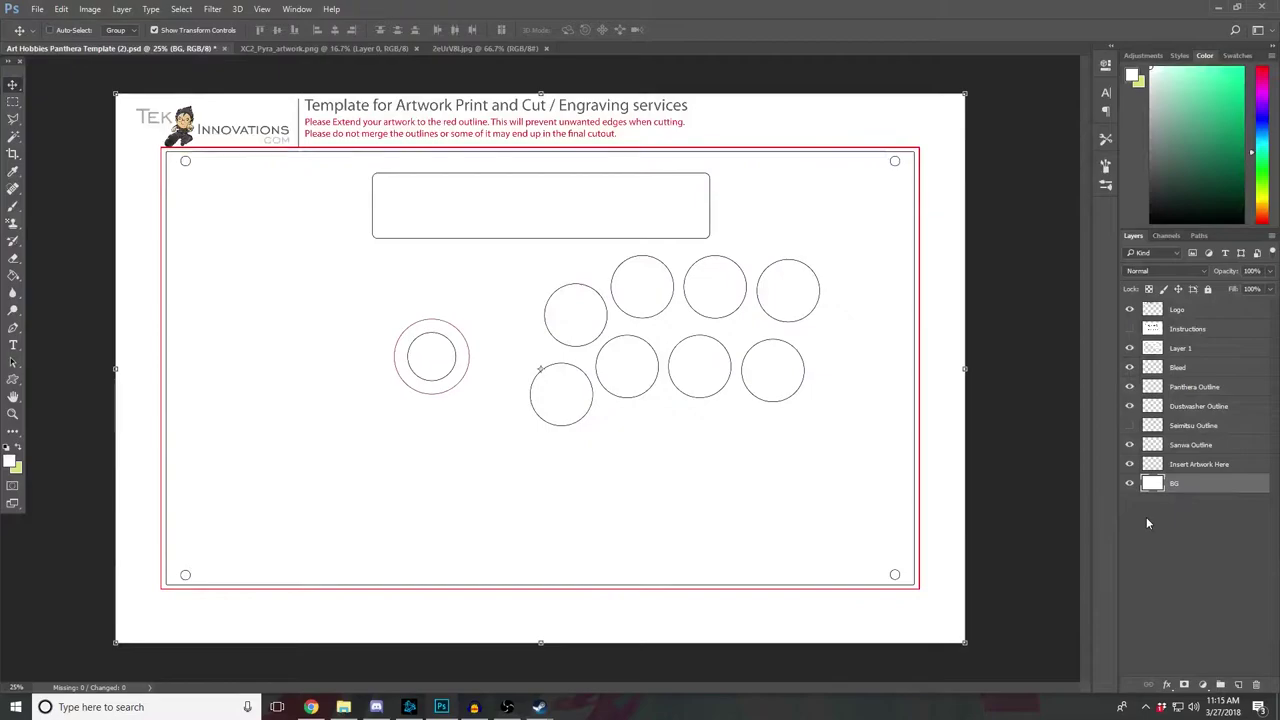
Step: Copy the entire image from XC2_Pyra_artwork.png and paste it into the Panthera template above the BG layer
{"action": "left_click", "coordinate": [311, 48]}
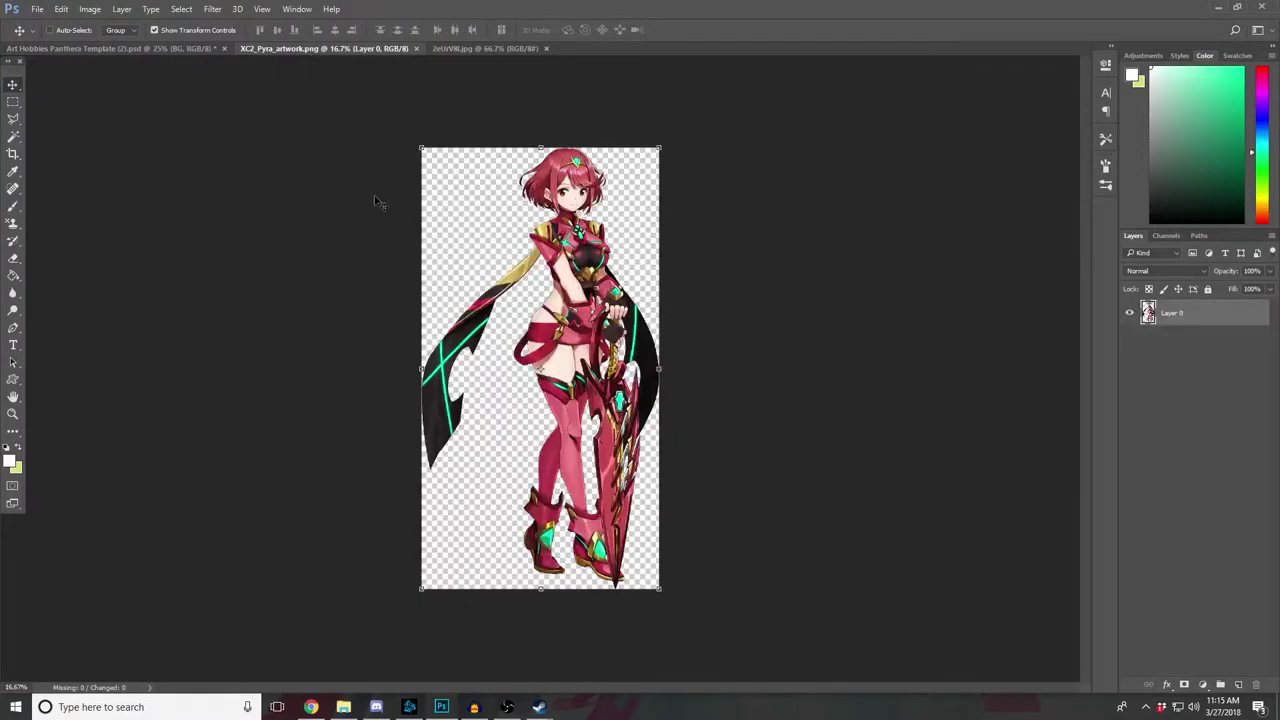
{"action": "left_click", "coordinate": [14, 101]}
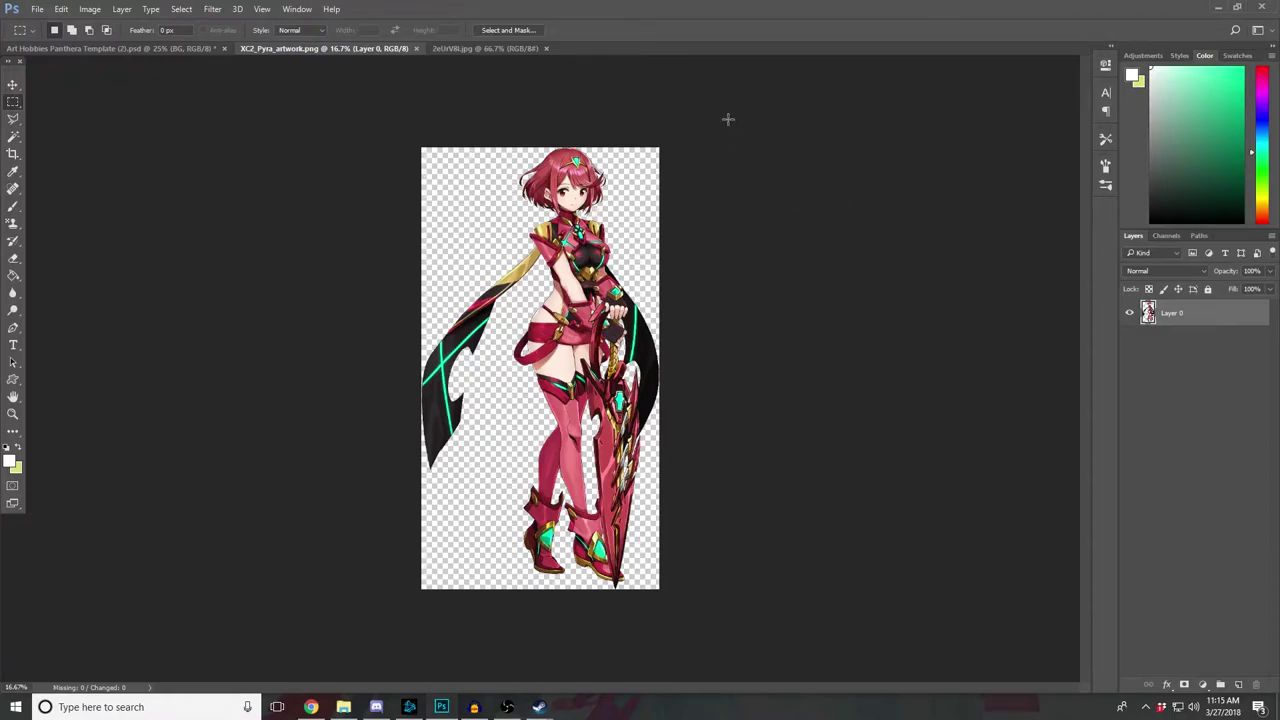
{"action": "left_click_drag", "start_coordinate": [749, 110], "coordinate": [191, 663]}
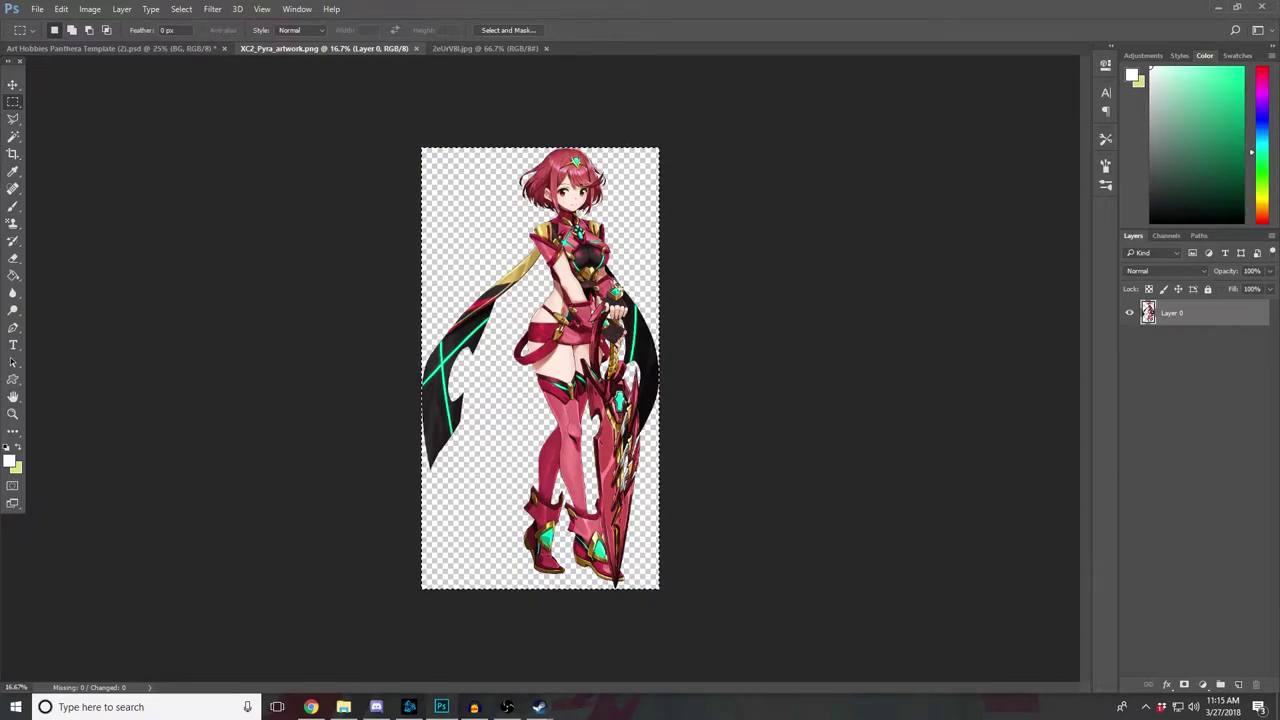
{"action": "left_click", "coordinate": [155, 49]}
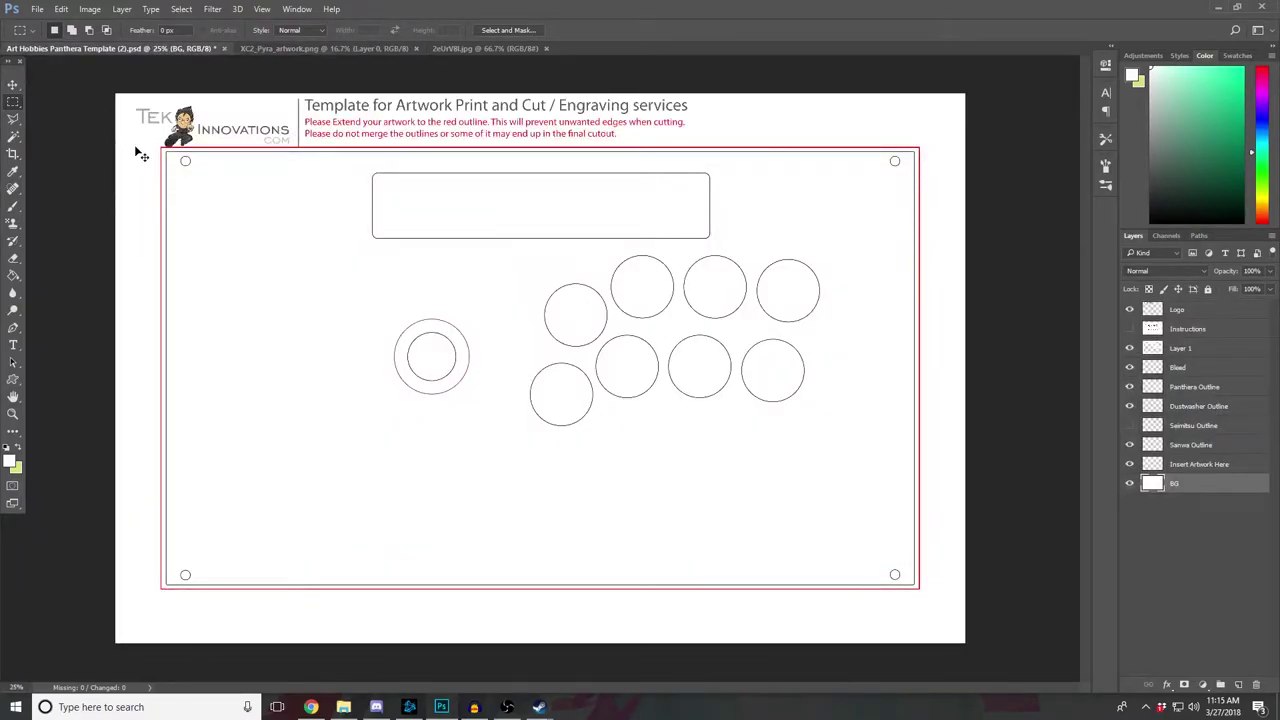
{"action": "key", "text": "ctrl+v"}
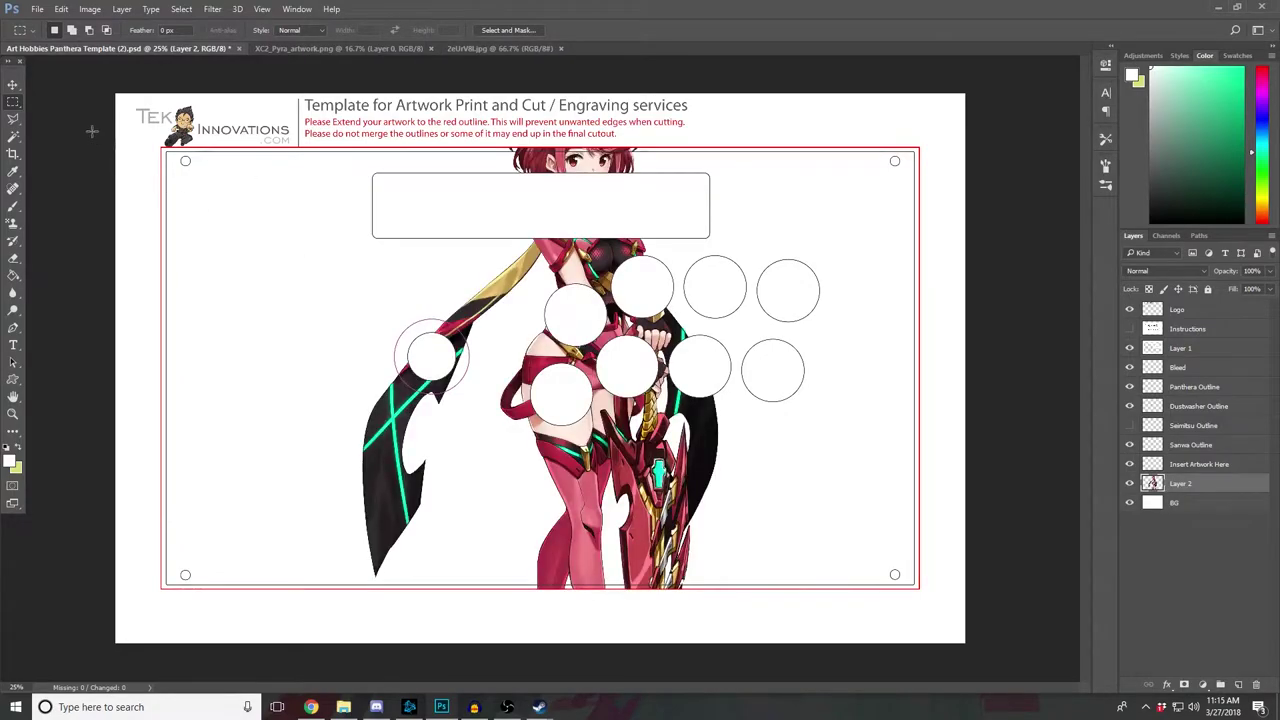
Step: Try the pasted Pyra artwork on the button side and settle it between the template's outer edge and the joystick cutout
{"action": "key", "text": "v"}
{"action": "left_click_drag", "start_coordinate": [605, 237], "coordinate": [285, 306]}
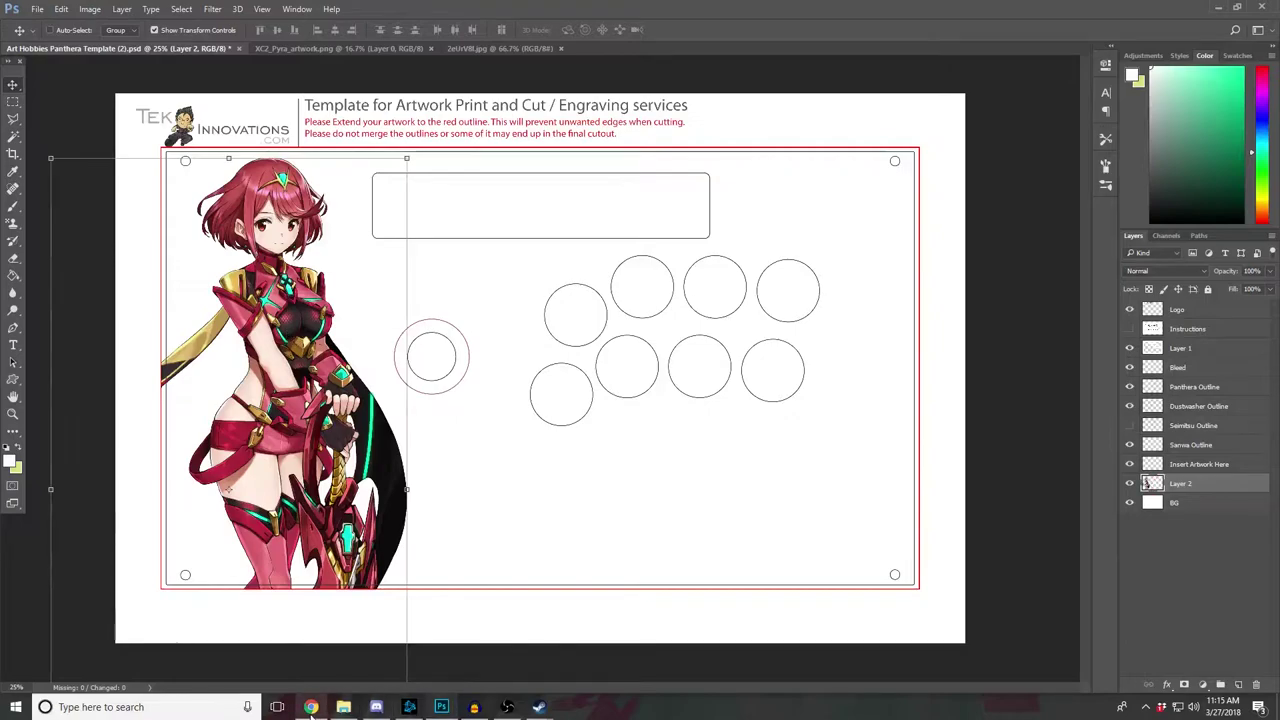
{"action": "mouse_move", "coordinate": [311, 710]}
{"action": "left_click_drag", "start_coordinate": [295, 328], "coordinate": [308, 331]}
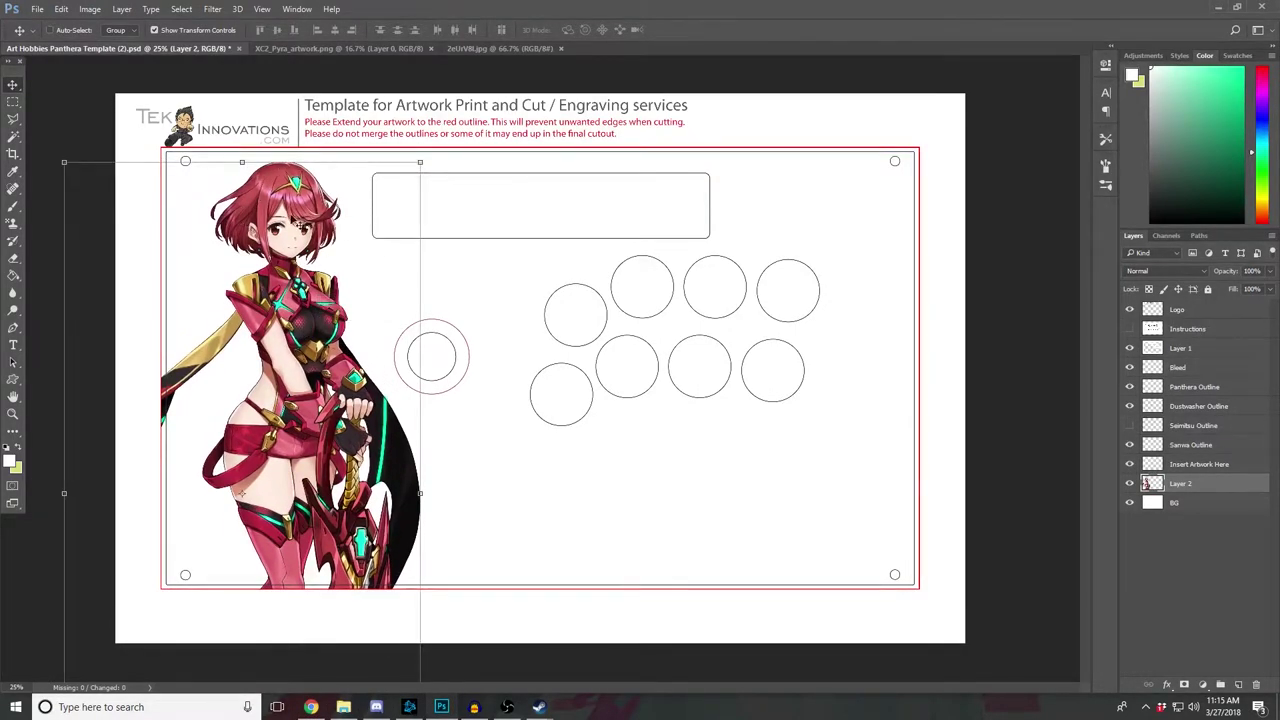
{"action": "left_click_drag", "start_coordinate": [268, 195], "coordinate": [800, 205]}
{"action": "left_click_drag", "start_coordinate": [830, 373], "coordinate": [275, 363]}
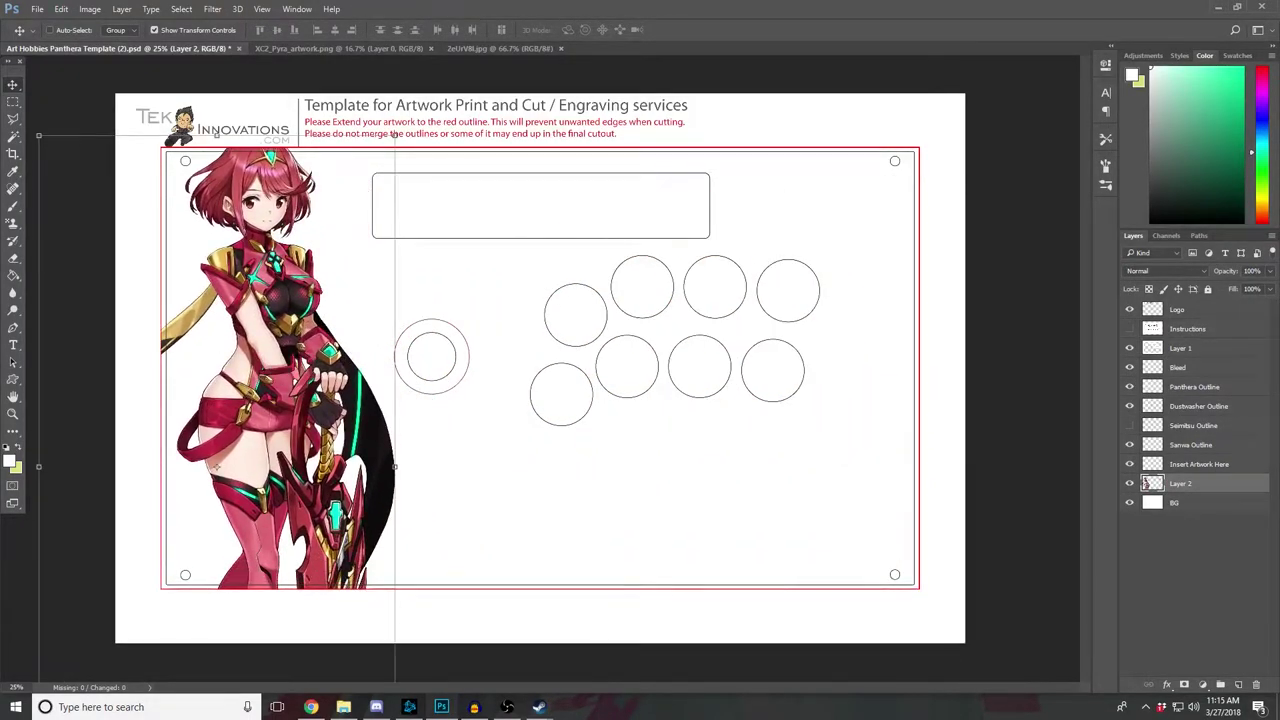
{"action": "left_click", "coordinate": [37, 9]}
{"action": "mouse_move", "coordinate": [61, 9]}
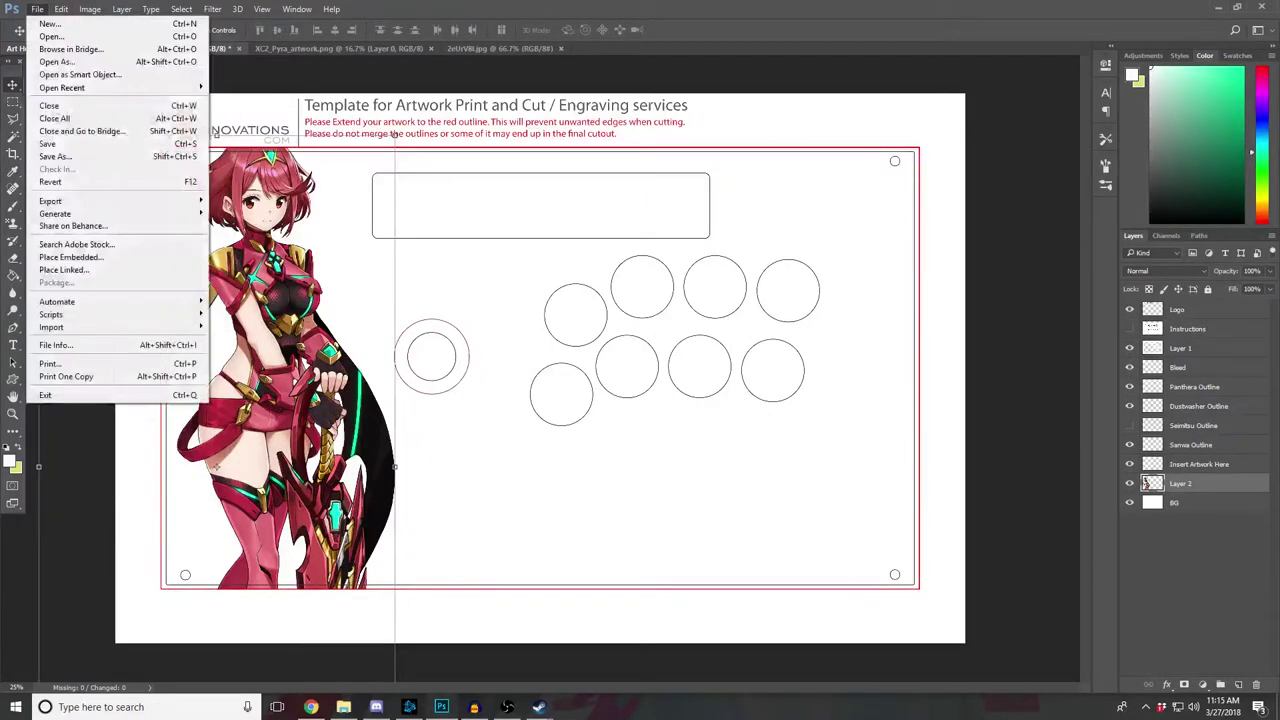
Step: Make a trial rectangular selection in the wallpaper document, unlock its Background as a regular layer, and clear the selection
{"action": "left_click", "coordinate": [520, 48]}
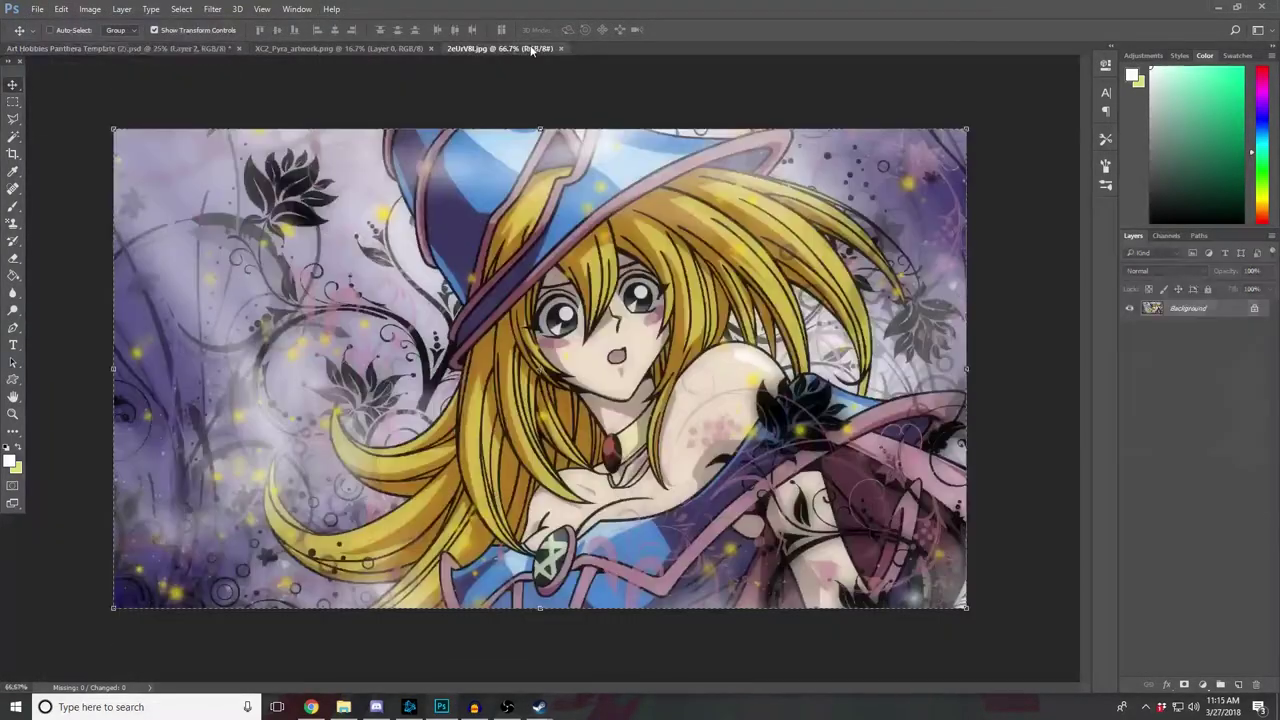
{"action": "left_click", "coordinate": [14, 102]}
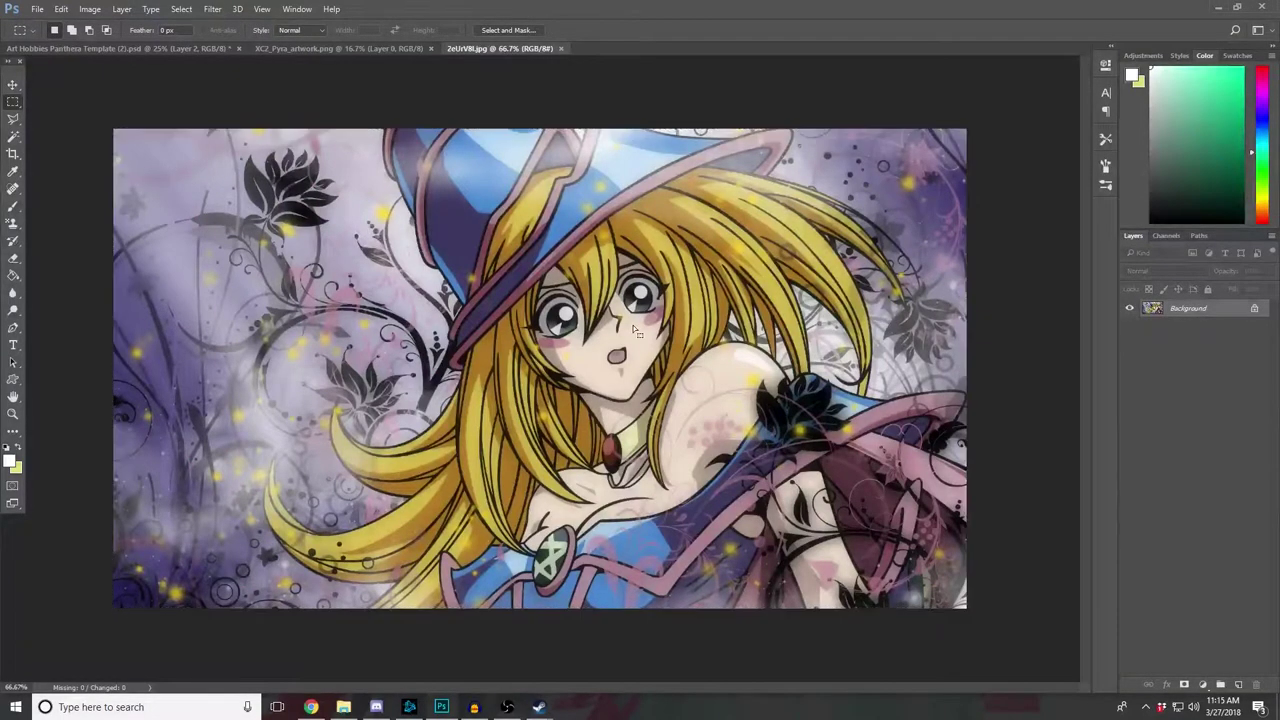
{"action": "left_click_drag", "start_coordinate": [372, 215], "coordinate": [523, 355]}
{"action": "left_click", "coordinate": [1256, 308]}
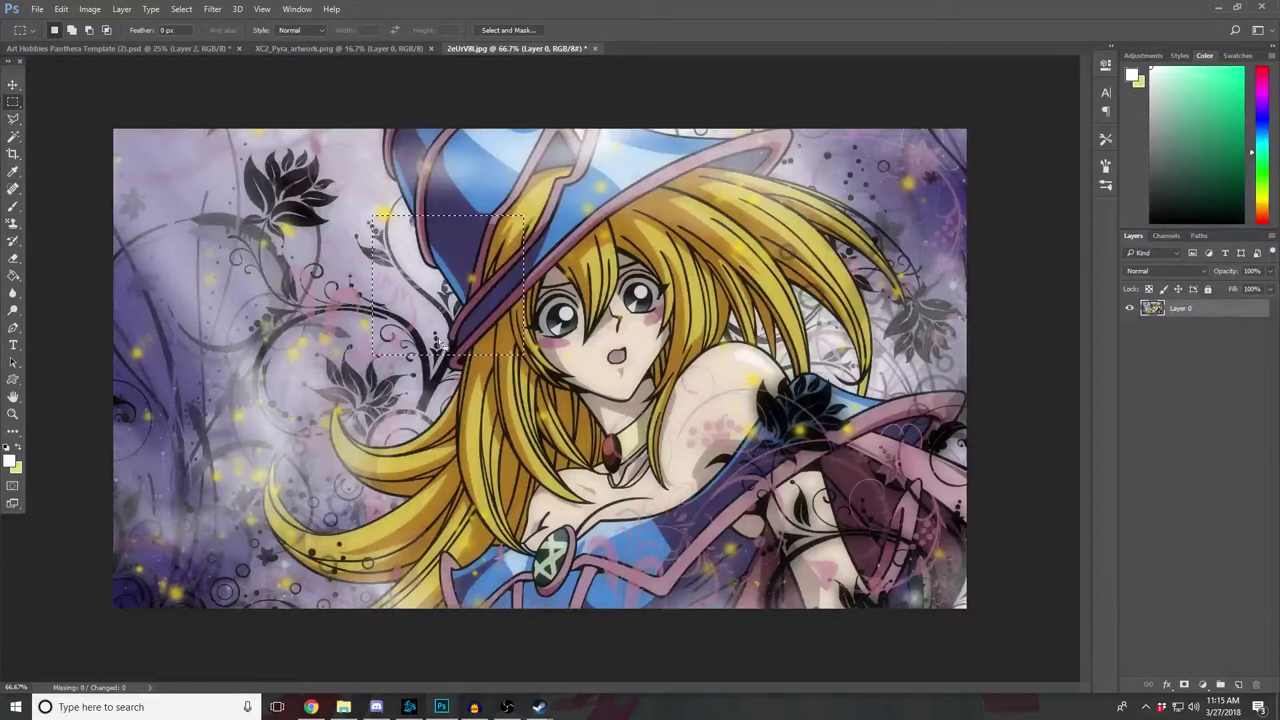
{"action": "left_click", "coordinate": [109, 120]}
Step: Fill a rectangular selection with green on a new layer beneath the Pyra artwork in the Panthera template, and deselect
{"action": "left_click", "coordinate": [120, 48]}
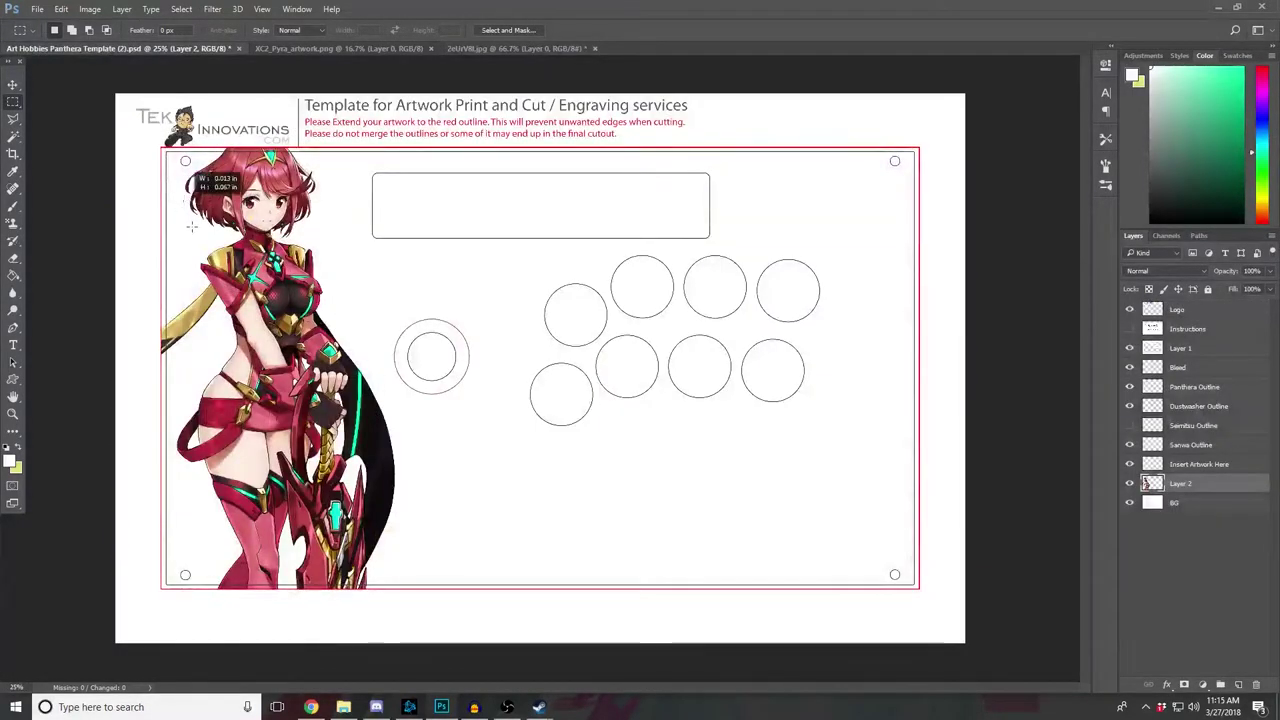
{"action": "left_click", "coordinate": [1238, 685], "text": "ctrl"}
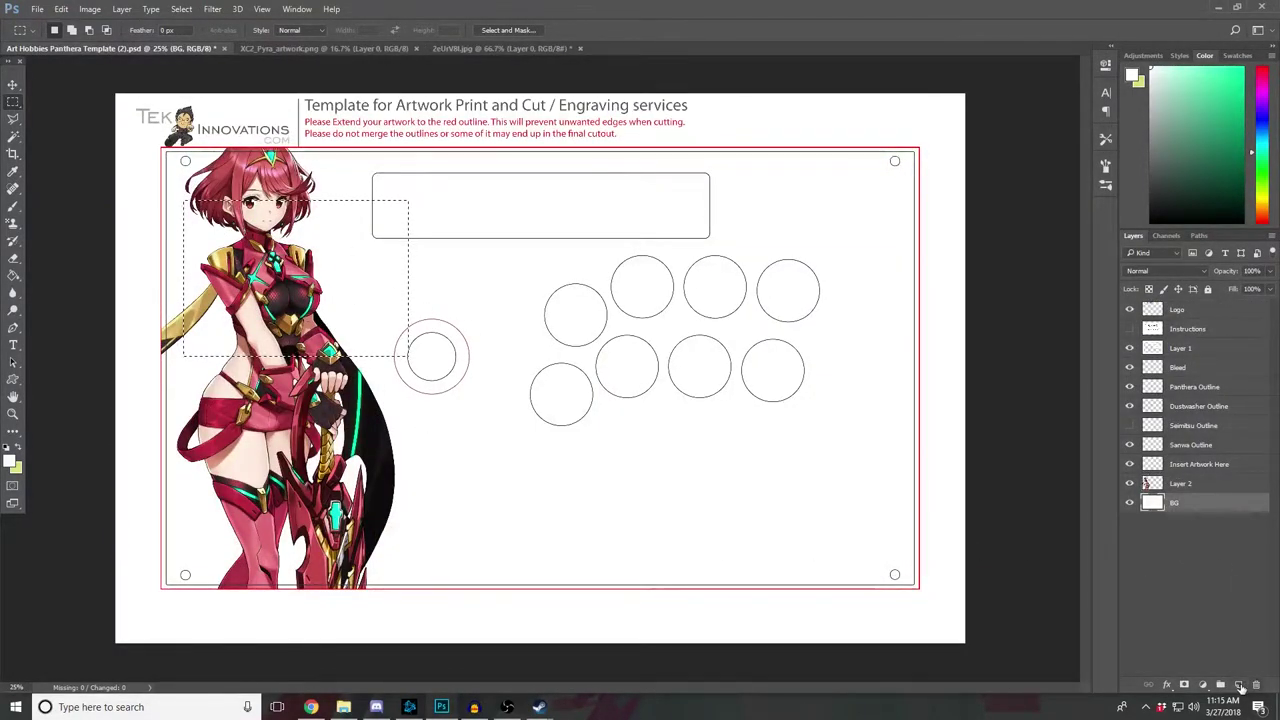
{"action": "key", "text": "x"}
{"action": "key", "text": "alt+BackSpace"}
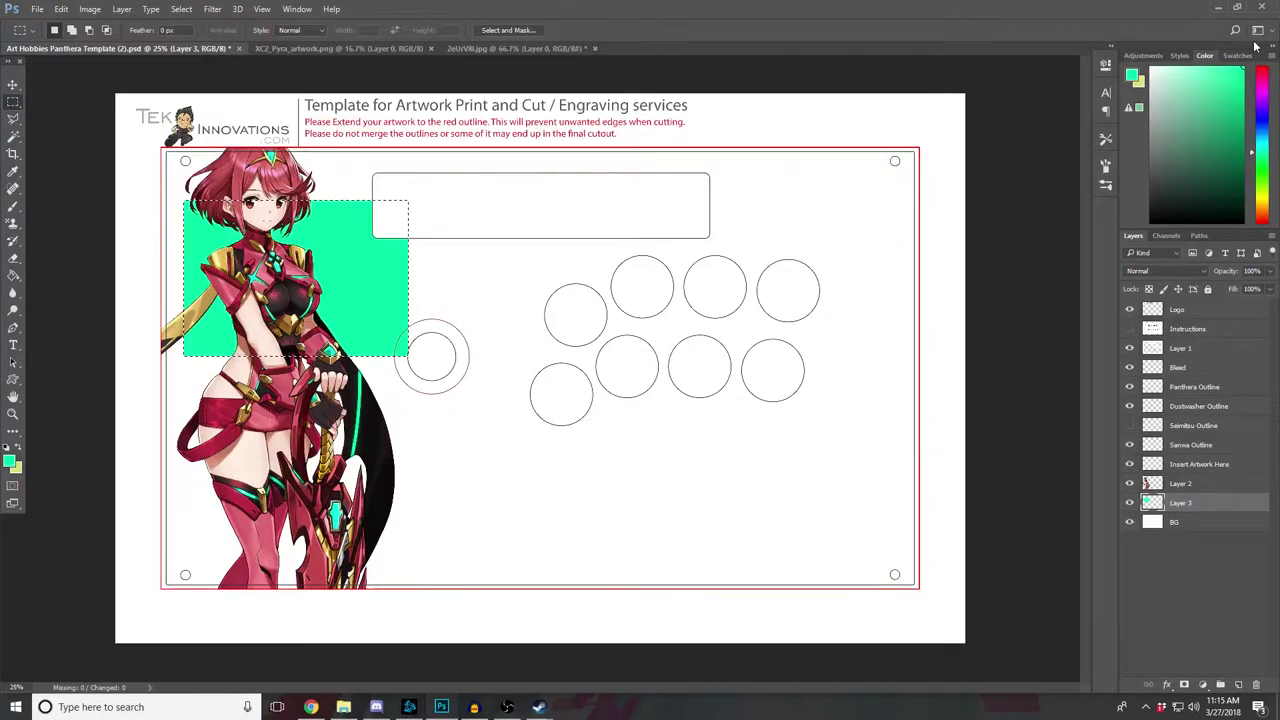
{"action": "key", "text": "ctrl+d"}
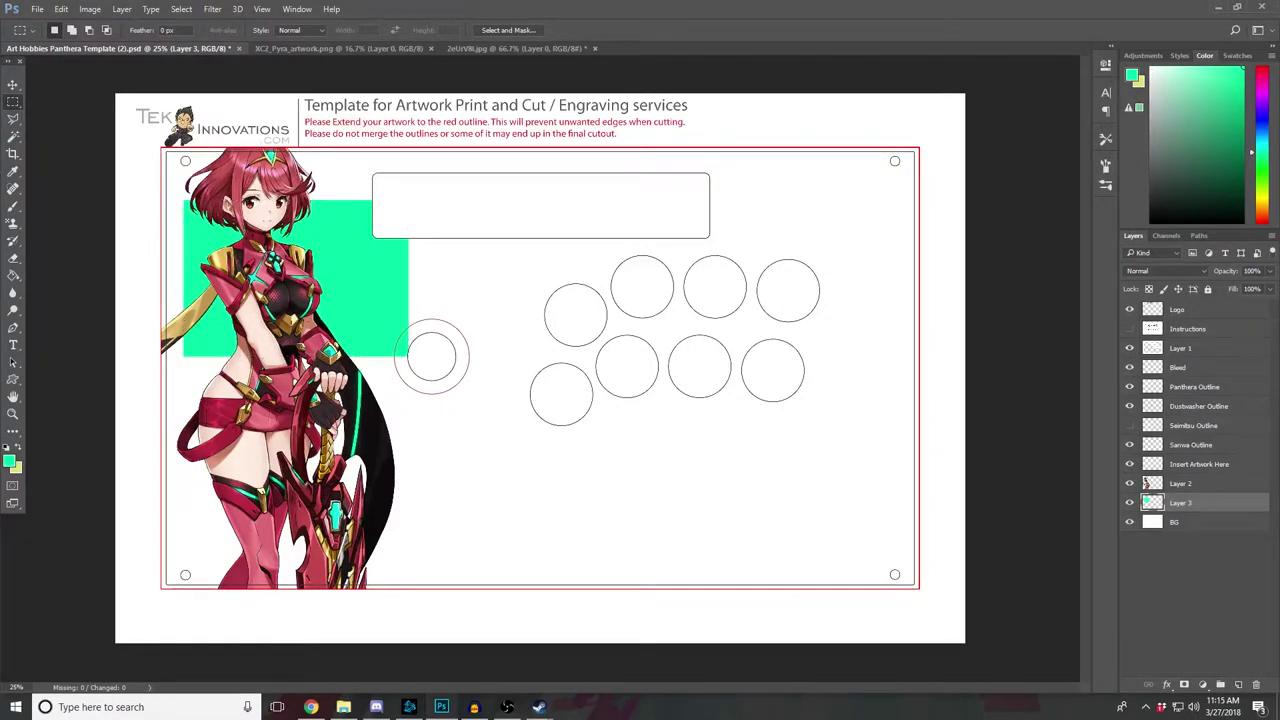
Step: Recheck the wallpaper document, return to the Panthera template, and delete the green rectangle's layer
{"action": "left_click", "coordinate": [482, 50]}
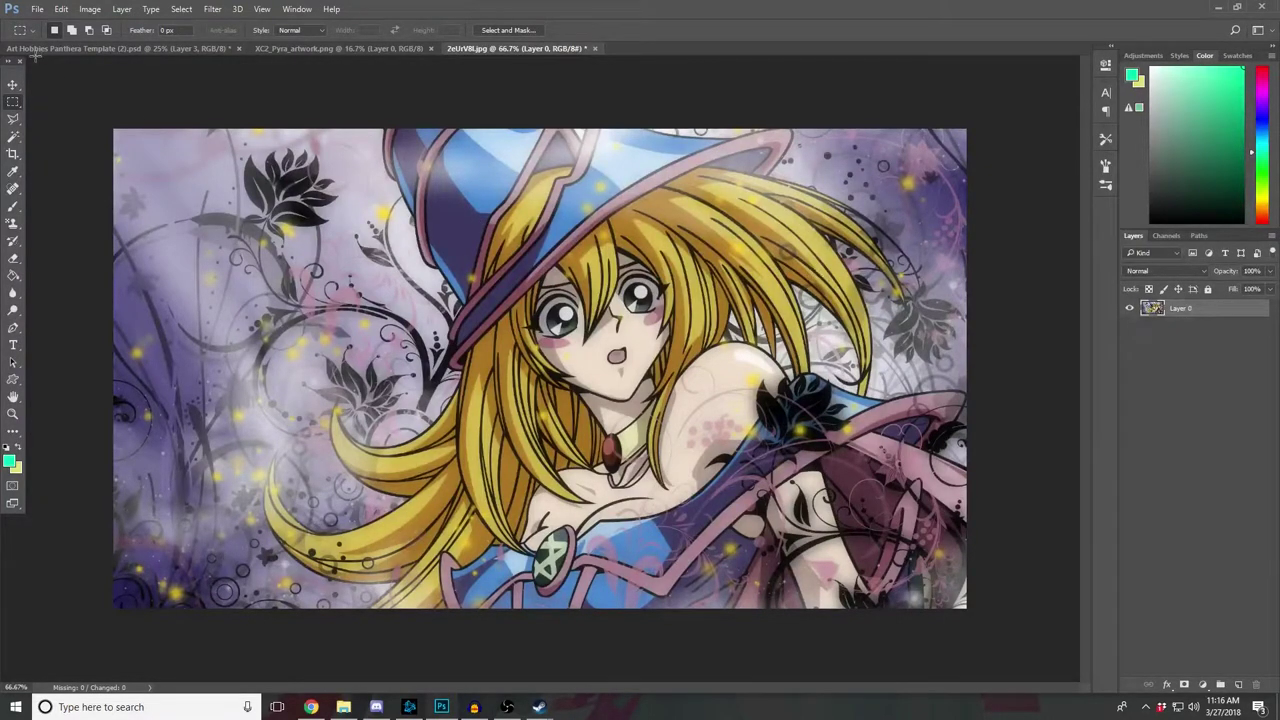
{"action": "left_click", "coordinate": [73, 49]}
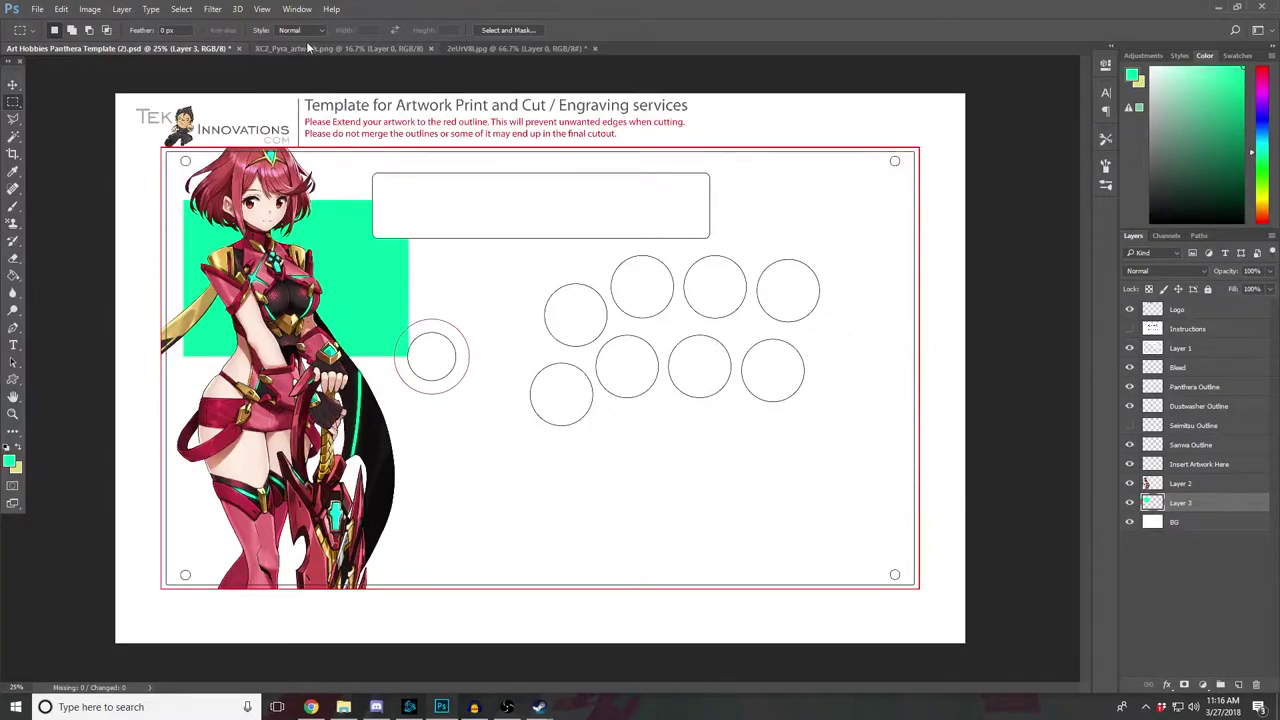
{"action": "left_click", "coordinate": [13, 84]}
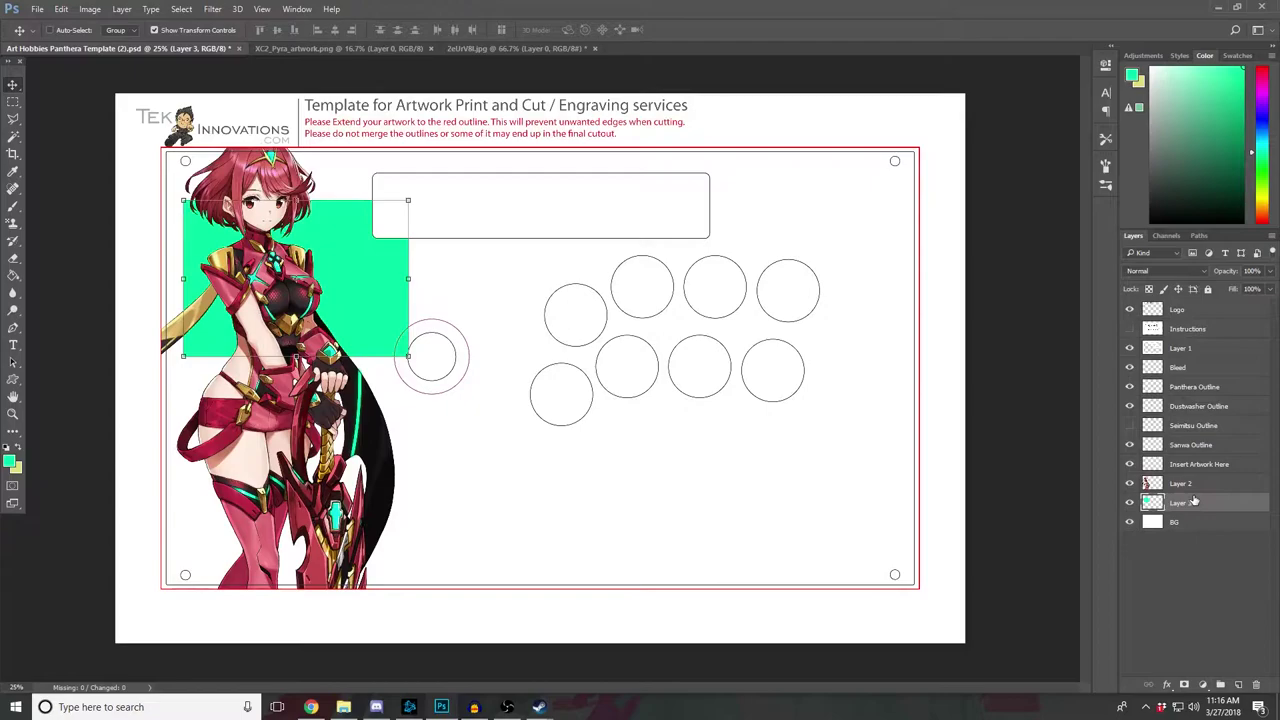
{"action": "key", "text": "Delete"}
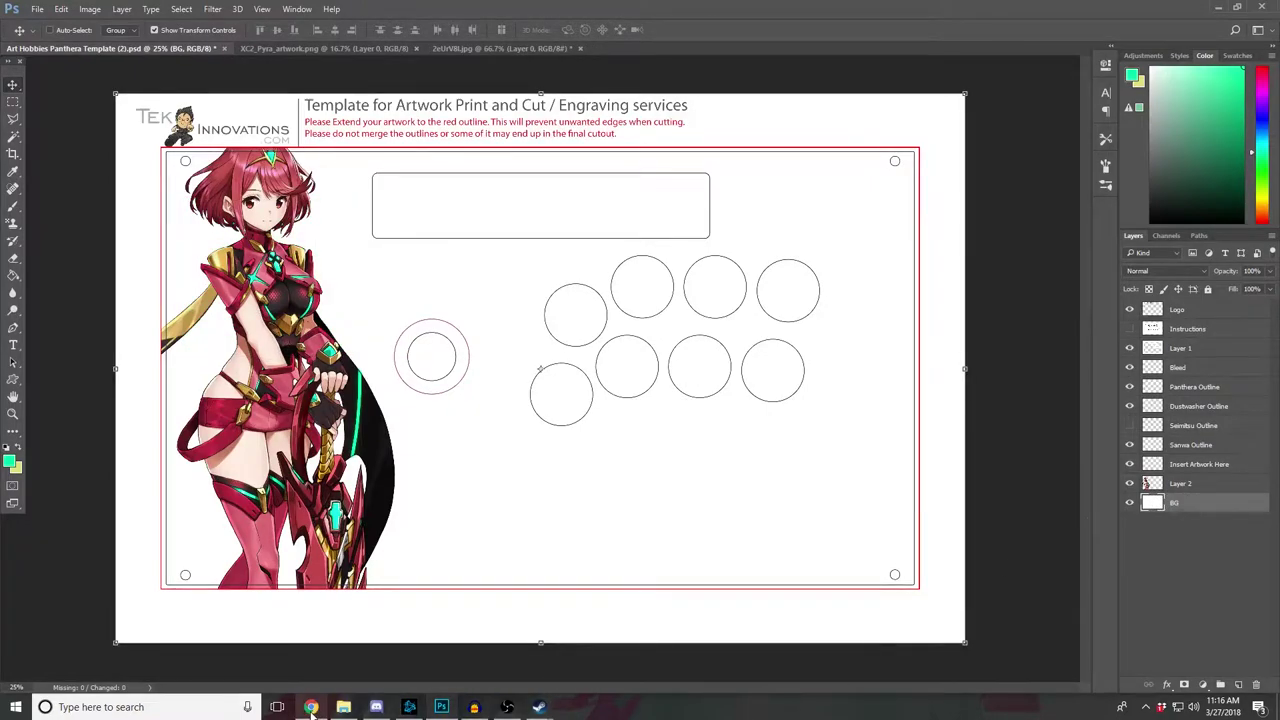
Step: Switch to Chrome and run a Google search for "goku black" in a new tab
{"action": "left_click", "coordinate": [340, 635]}
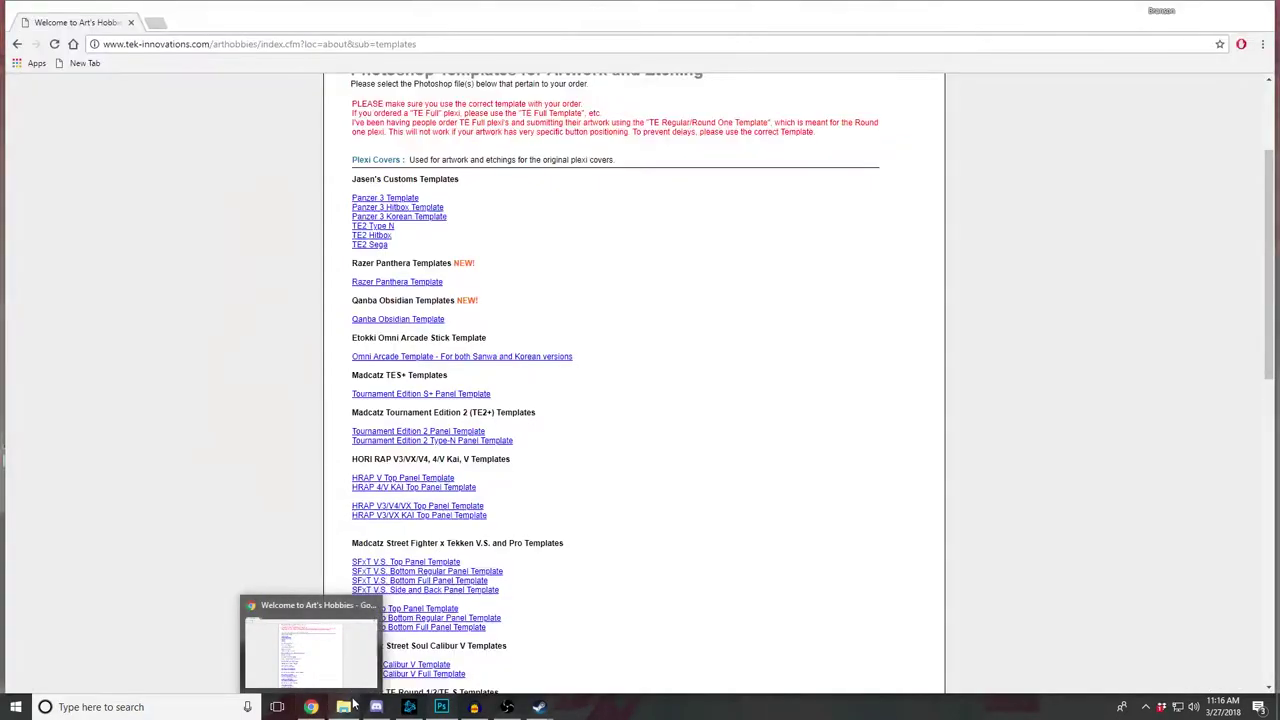
{"action": "left_click", "coordinate": [311, 707]}
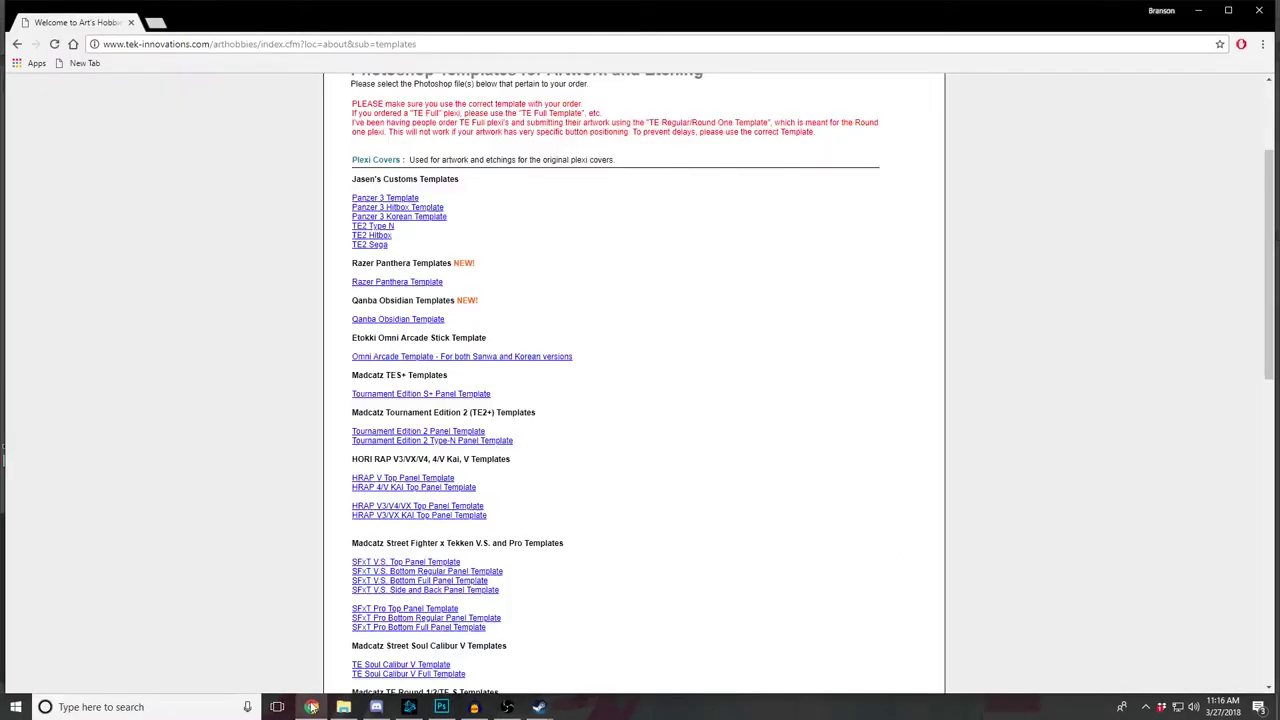
{"action": "left_click", "coordinate": [154, 22]}
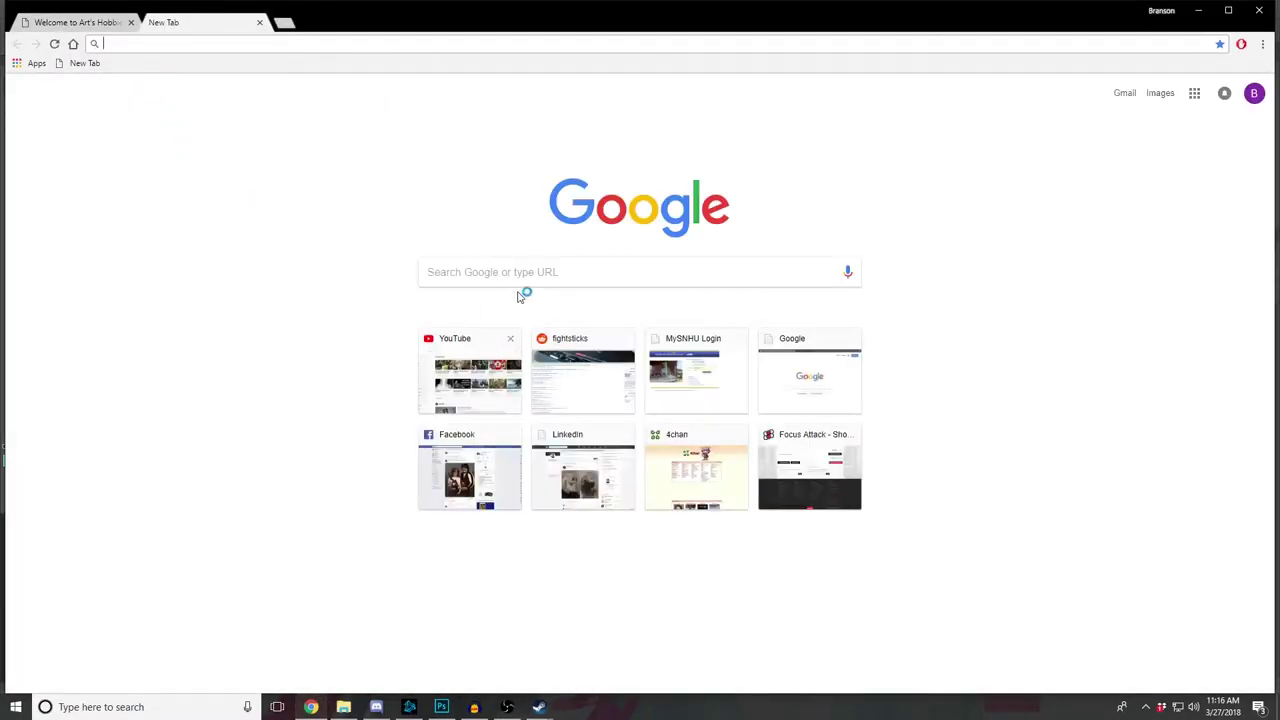
{"action": "left_click", "coordinate": [519, 276]}
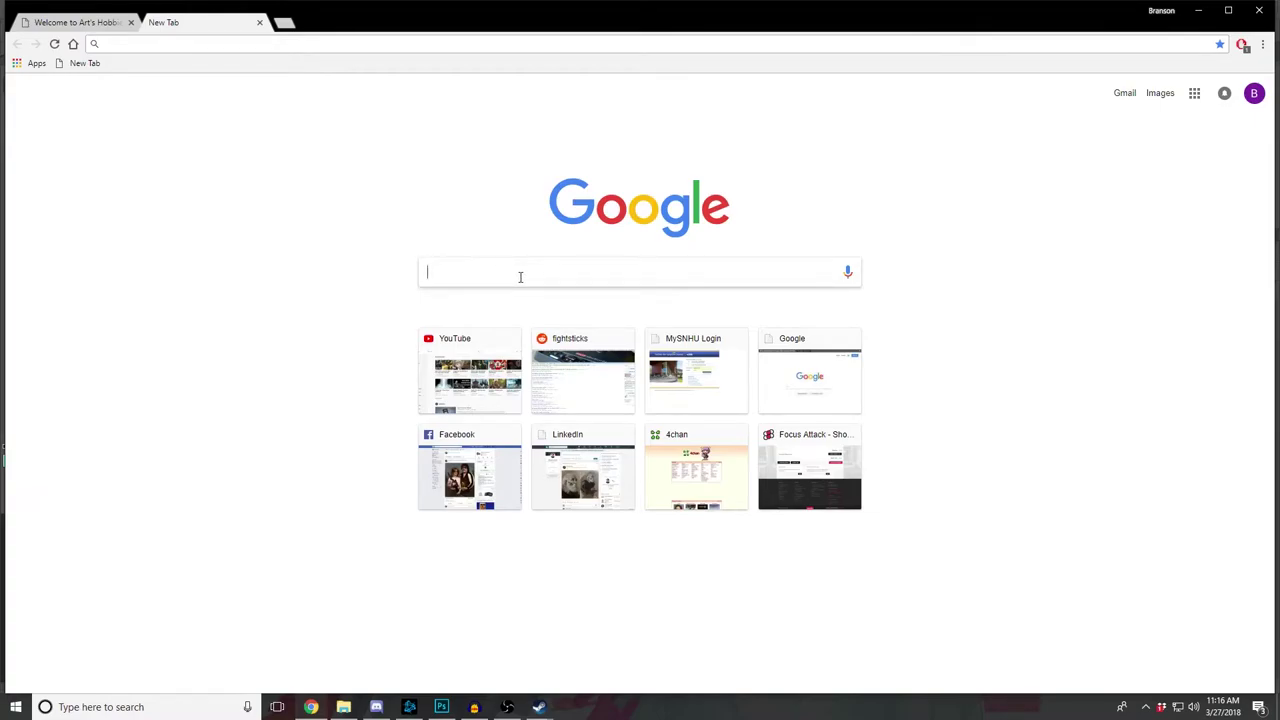
{"action": "type", "text": "goku black"}
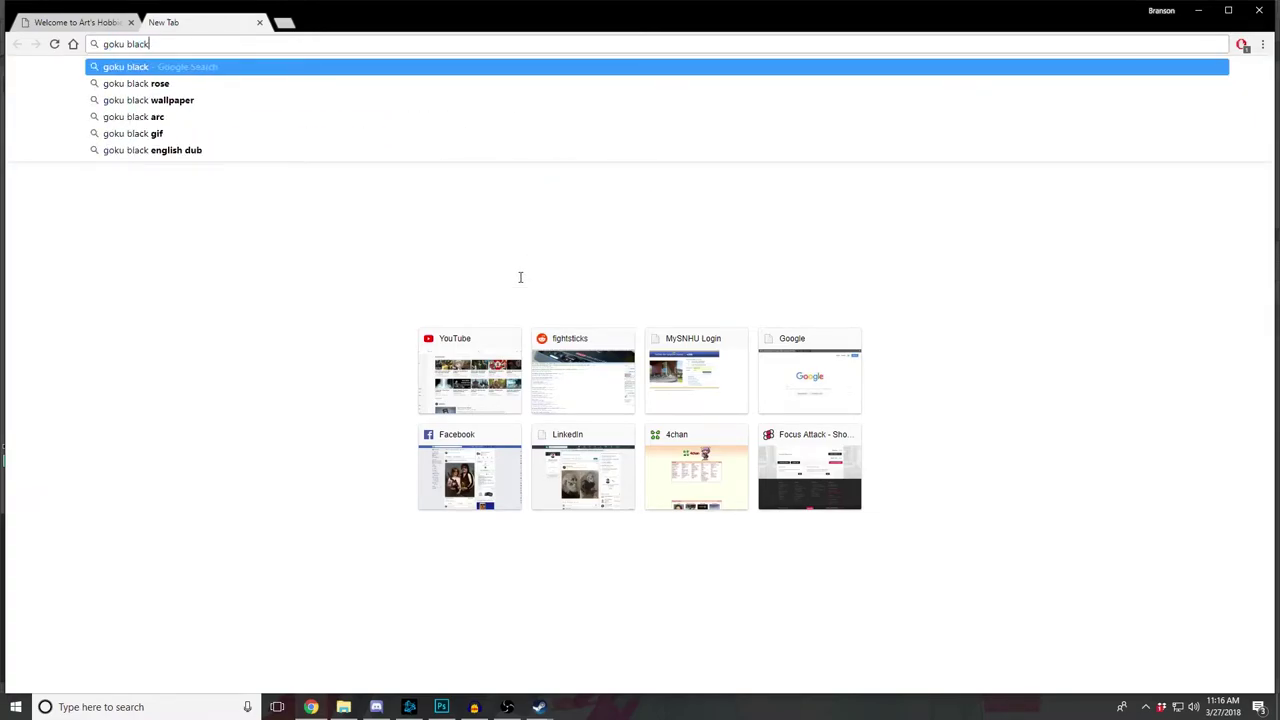
{"action": "key", "text": "Return"}
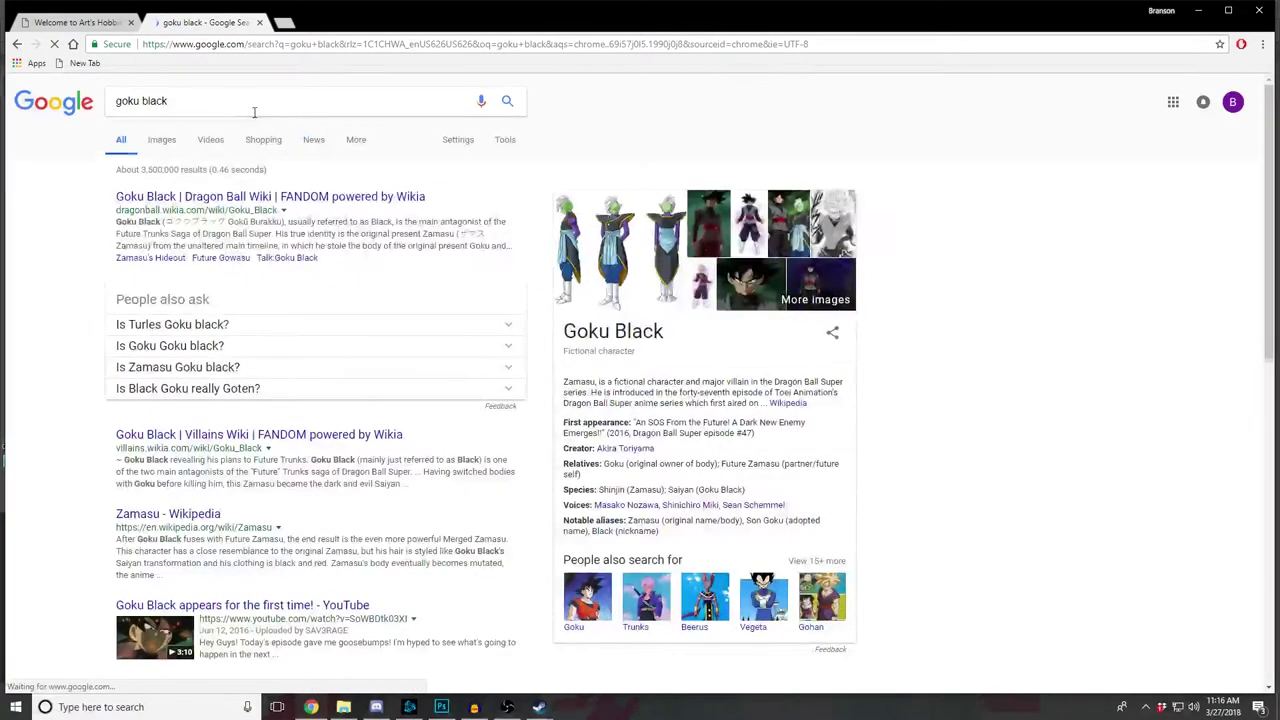
Step: Refine the search to "goku black png", show the image results, and preview the Black Goku Face transparent PNG
{"action": "left_click", "coordinate": [253, 110]}
{"action": "type", "text": "p"}
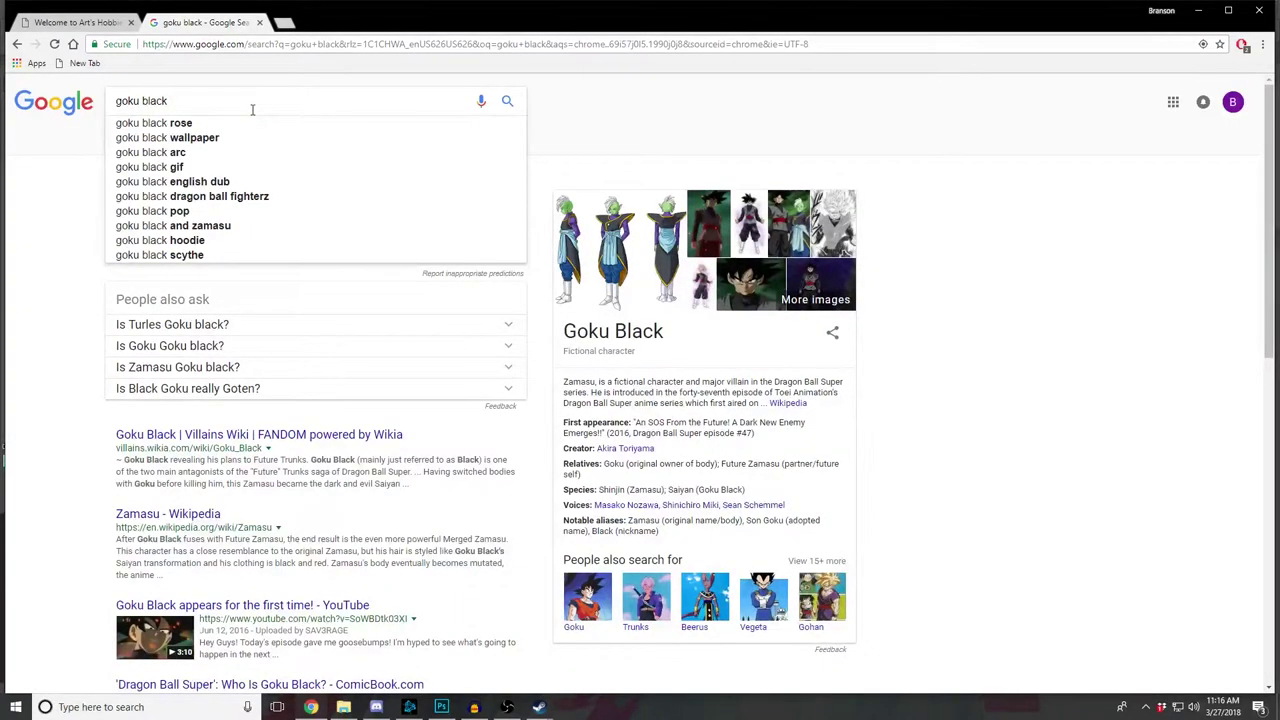
{"action": "type", "text": "ng"}
{"action": "key", "text": "Return"}
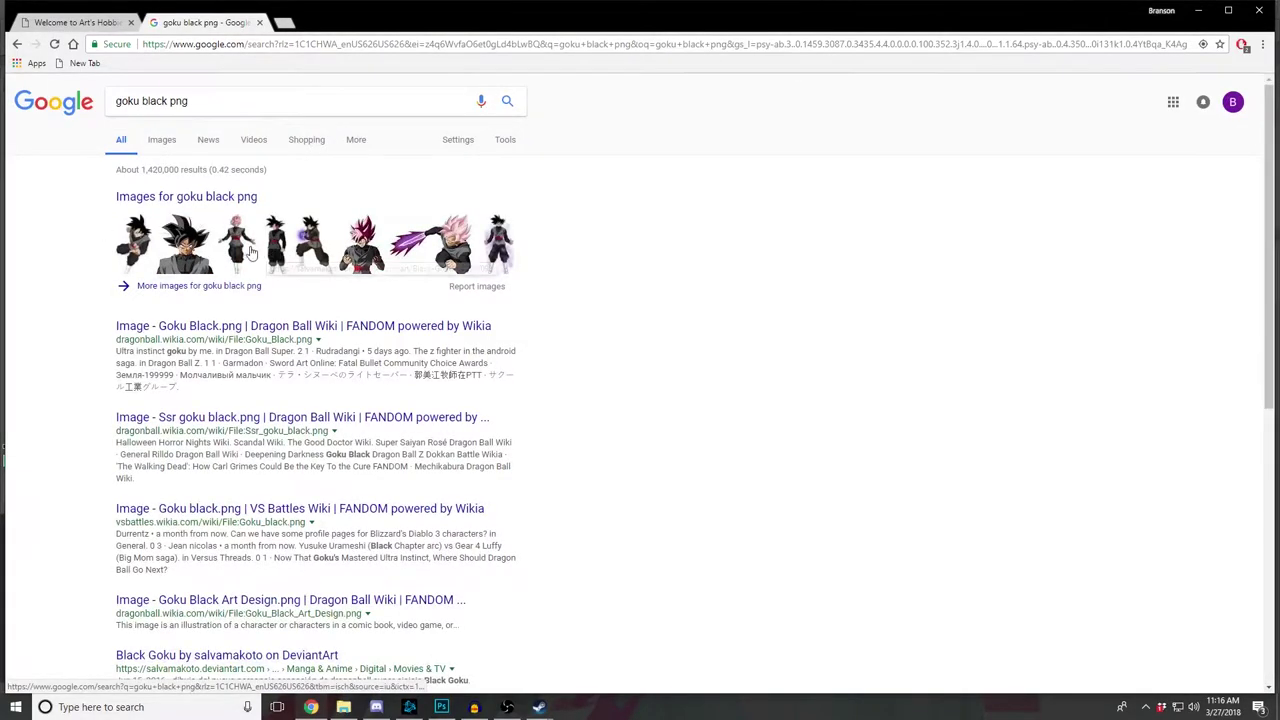
{"action": "left_click", "coordinate": [162, 140]}
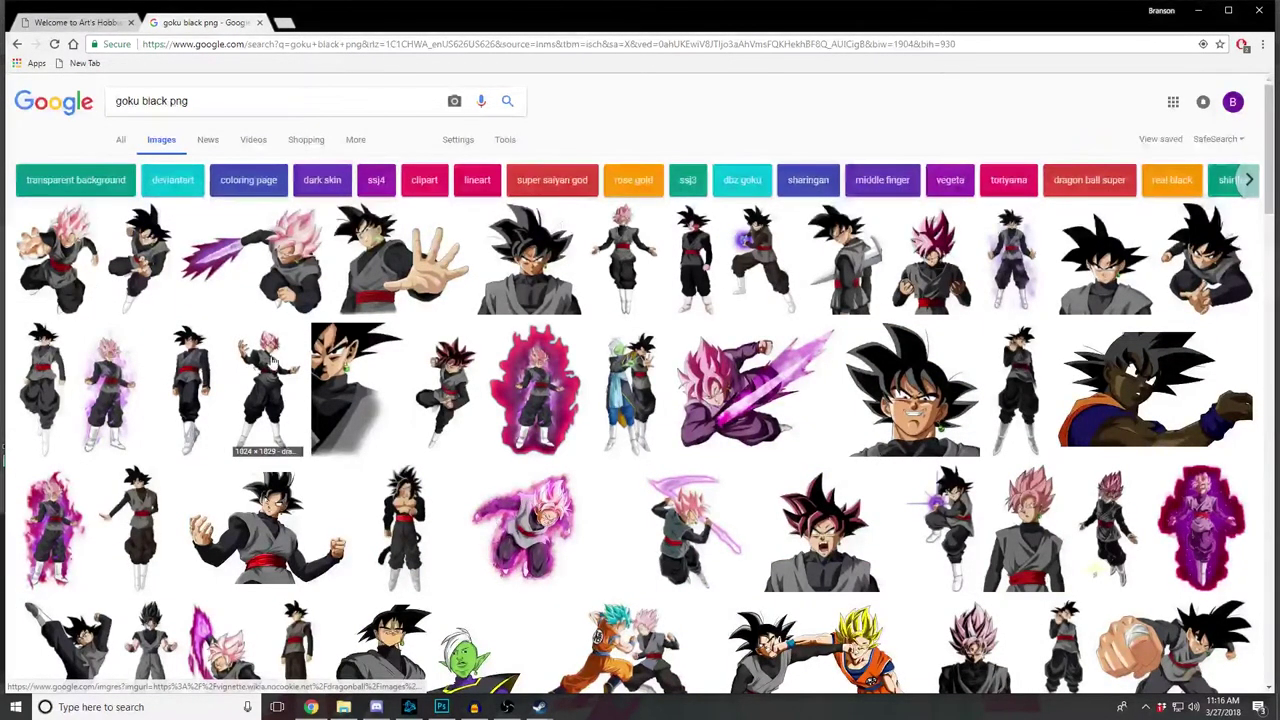
{"action": "left_click", "coordinate": [537, 258]}
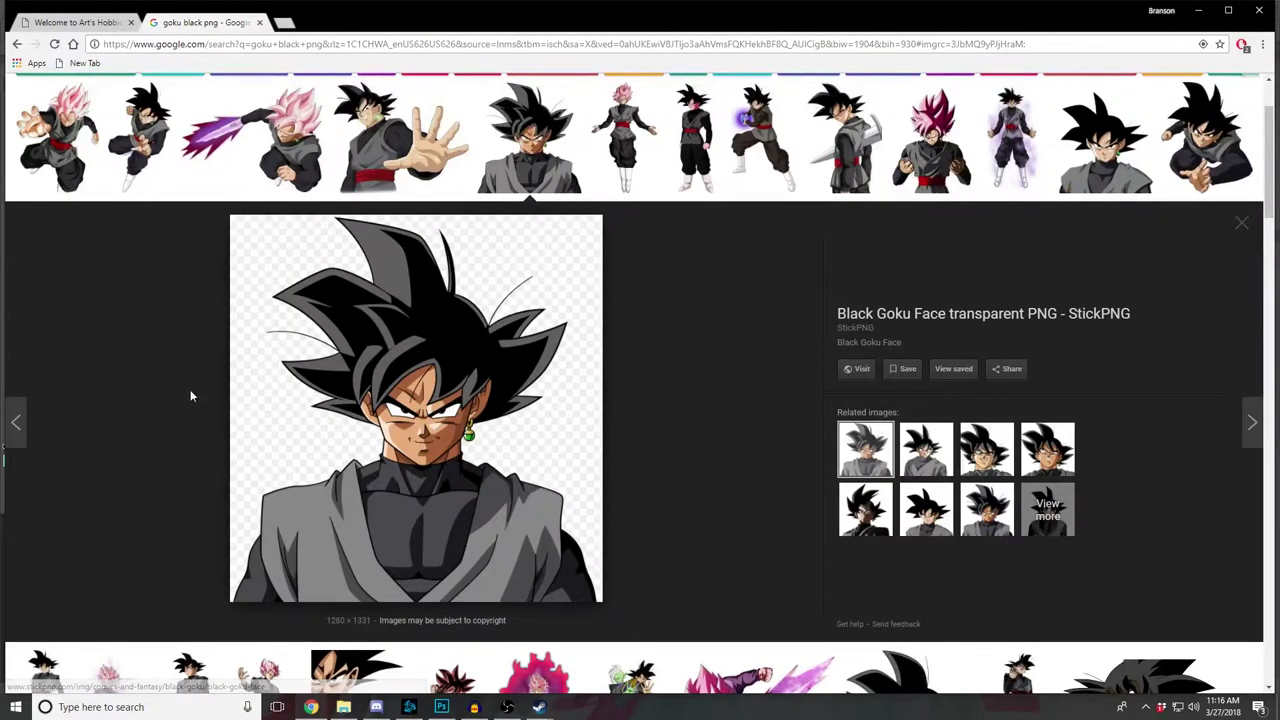
Step: Filter the image results to sizes larger than 1024×768
{"action": "scroll", "coordinate": [190, 392], "scroll_direction": "up", "scroll_amount": 2}
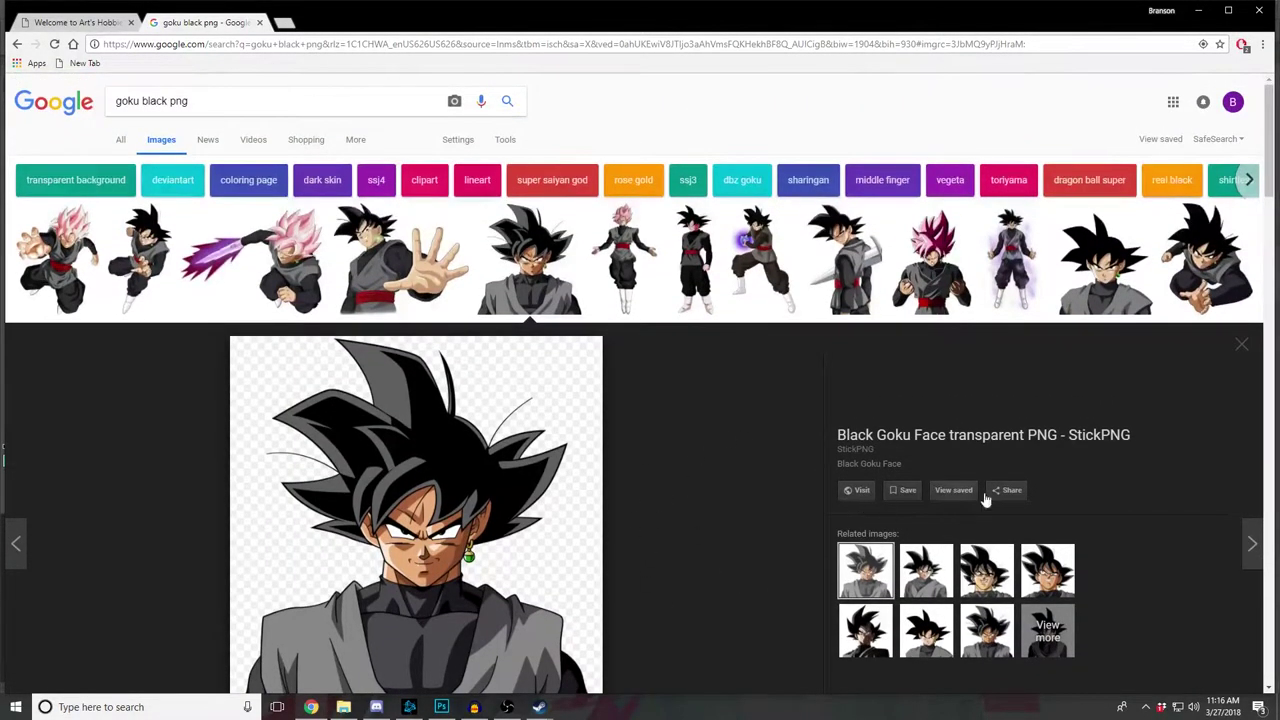
{"action": "left_click", "coordinate": [504, 141]}
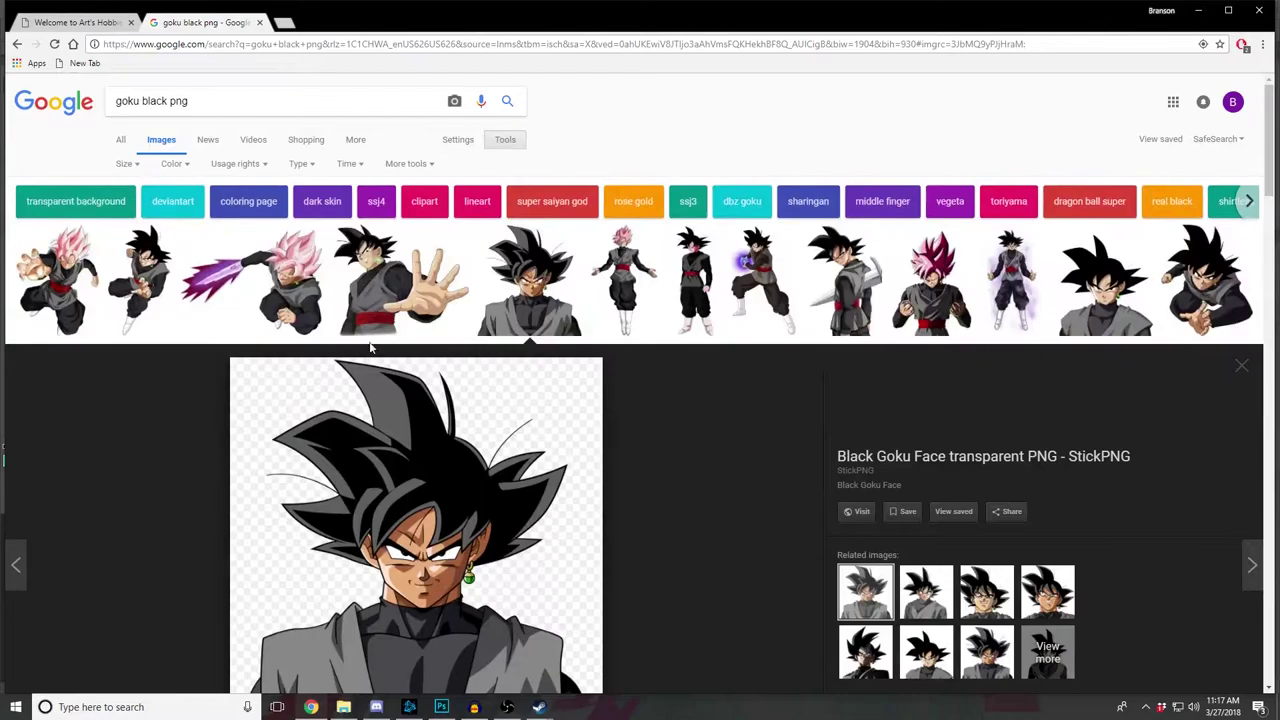
{"action": "left_click", "coordinate": [130, 166]}
{"action": "mouse_move", "coordinate": [150, 263]}
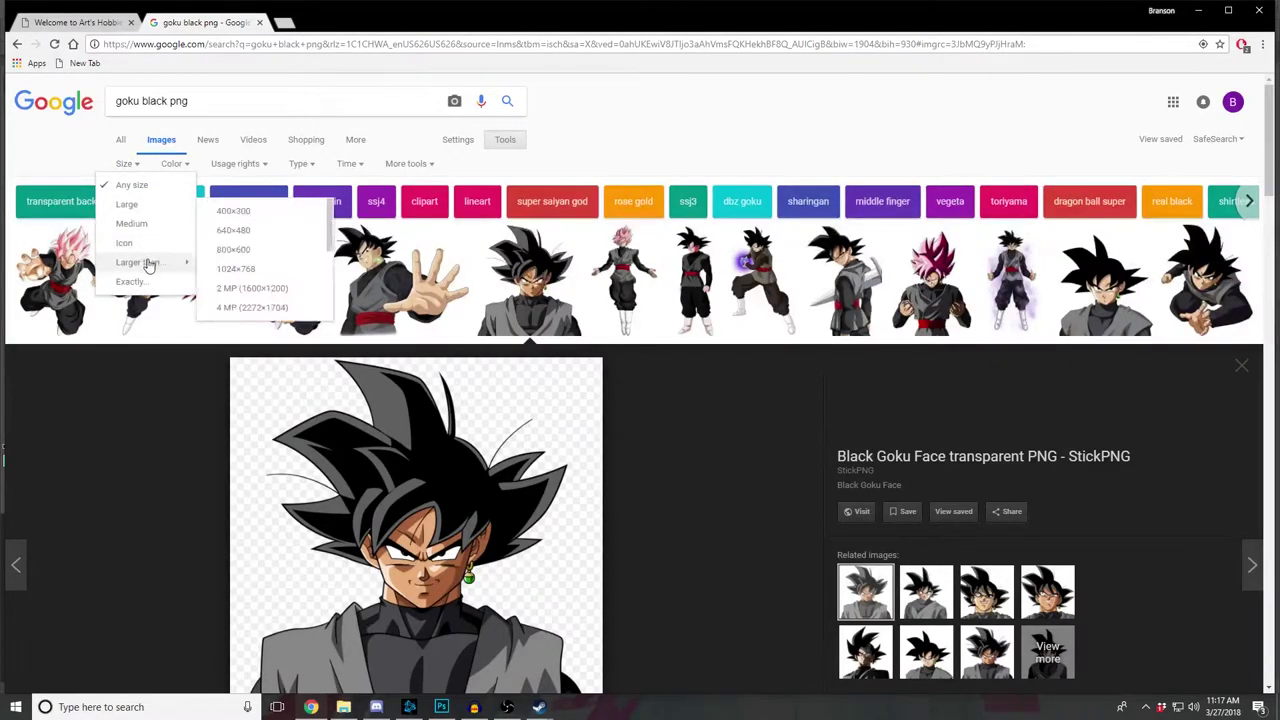
{"action": "left_click", "coordinate": [286, 272]}
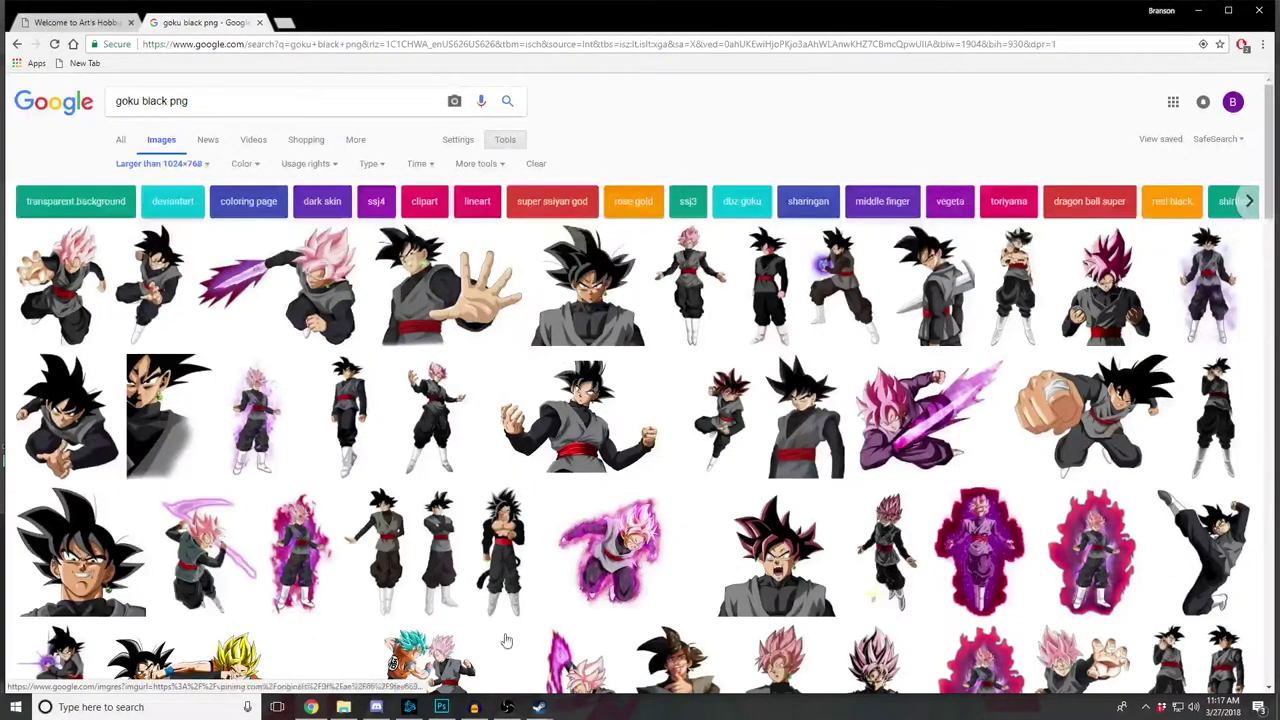
Step: Switch back to the Panthera template in Photoshop, lock the BG layer, and move the Pyra artwork down toward the joystick cutout
{"action": "left_click", "coordinate": [455, 710]}
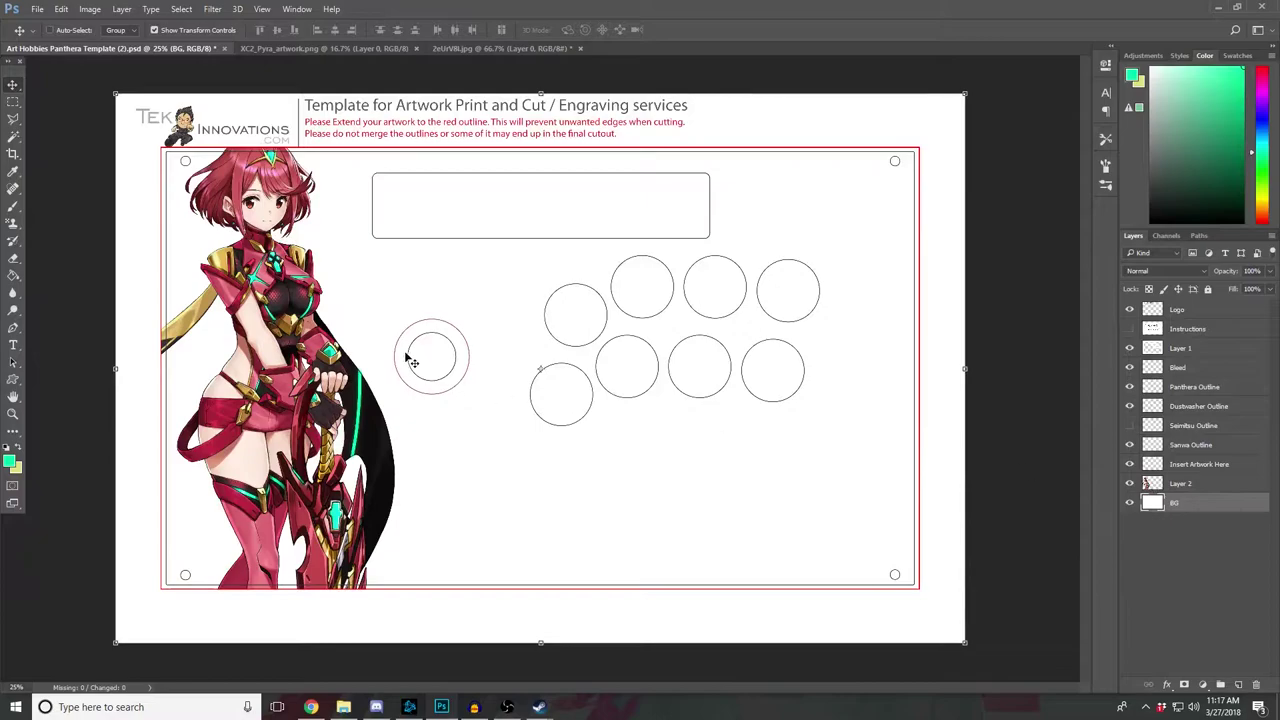
{"action": "left_click", "coordinate": [330, 300]}
{"action": "left_click", "coordinate": [562, 412]}
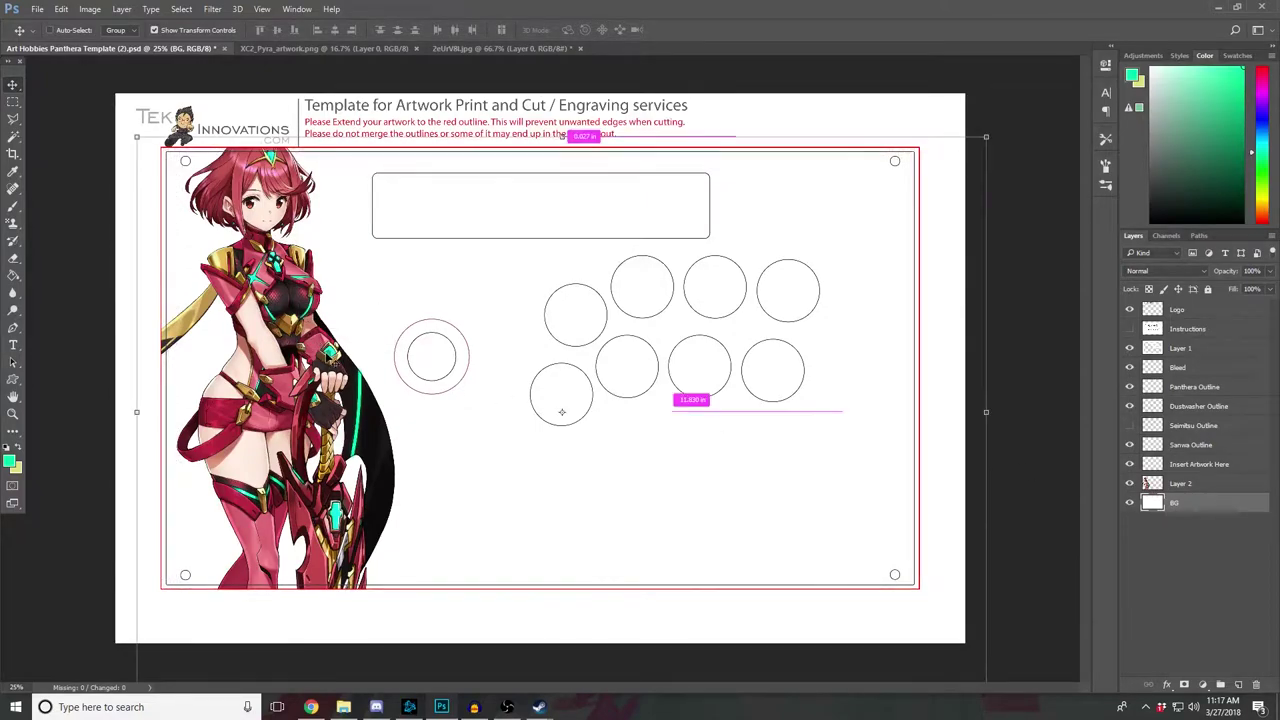
{"action": "left_click", "coordinate": [1208, 289]}
{"action": "left_click", "coordinate": [1190, 486]}
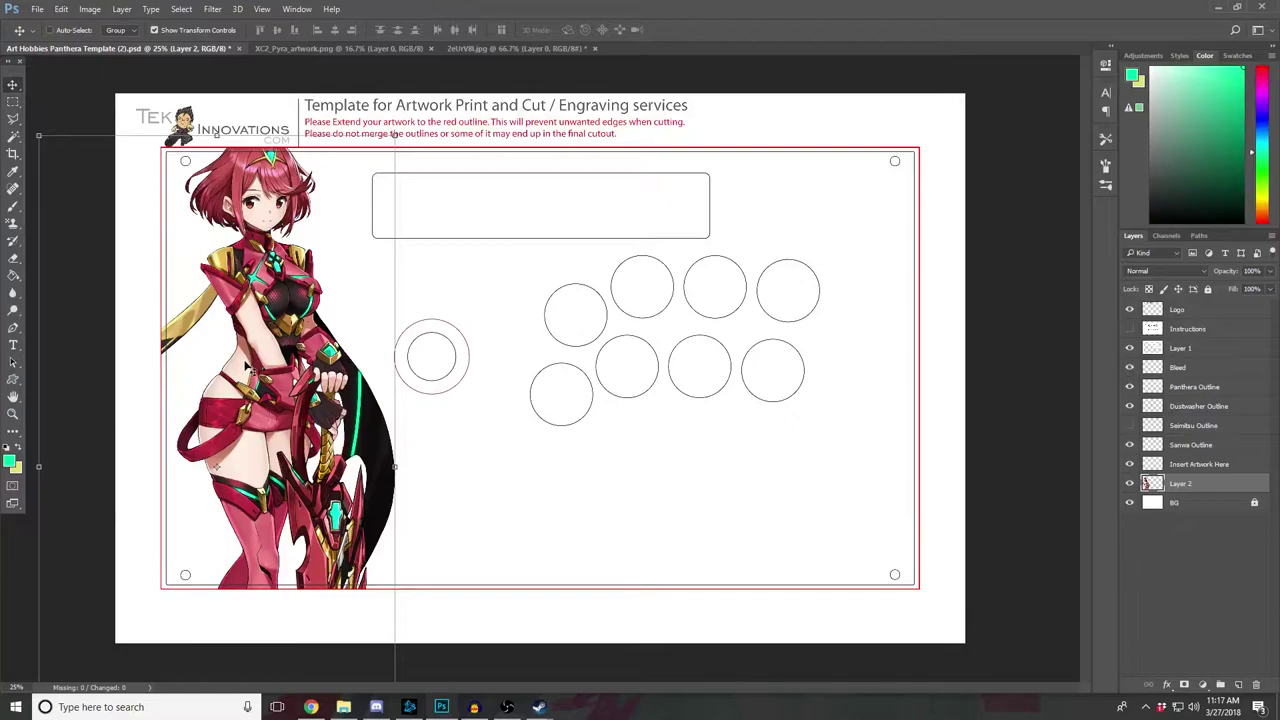
{"action": "left_click_drag", "start_coordinate": [247, 367], "coordinate": [293, 392]}
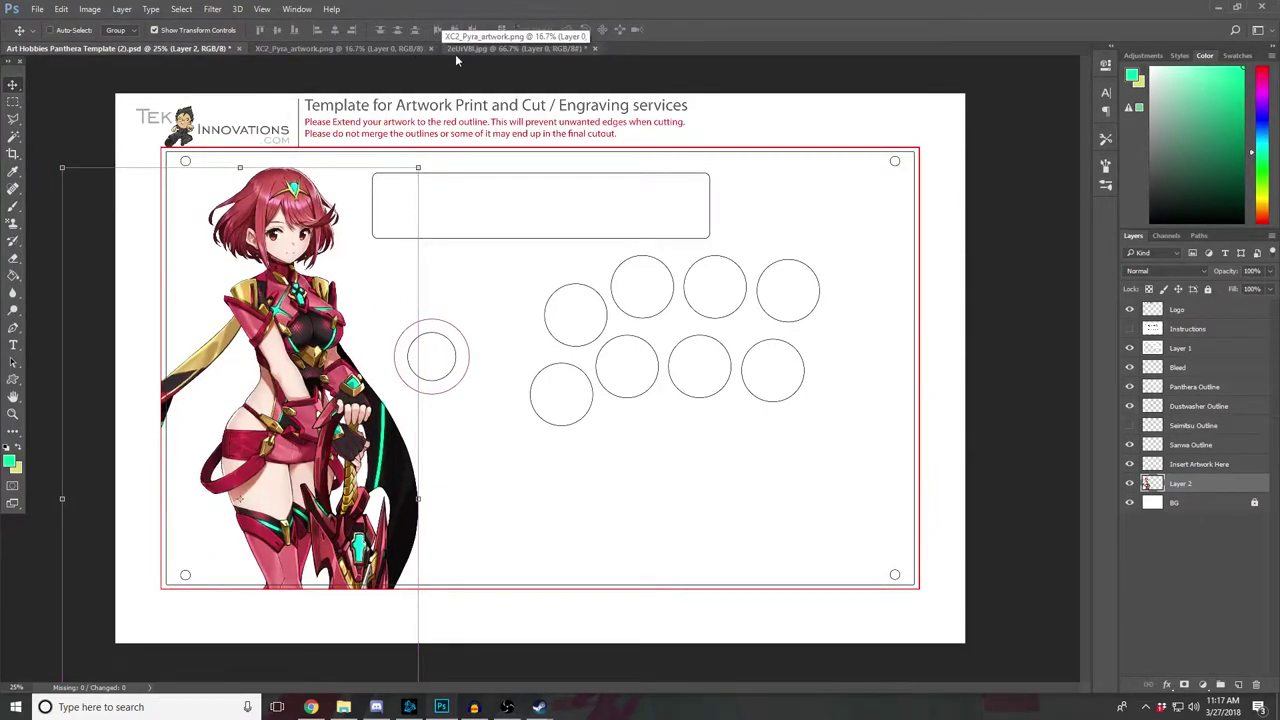
Step: Close the 2eUrVlll.jpg wallpaper document and return to the Panthera template
{"action": "left_click", "coordinate": [500, 48]}
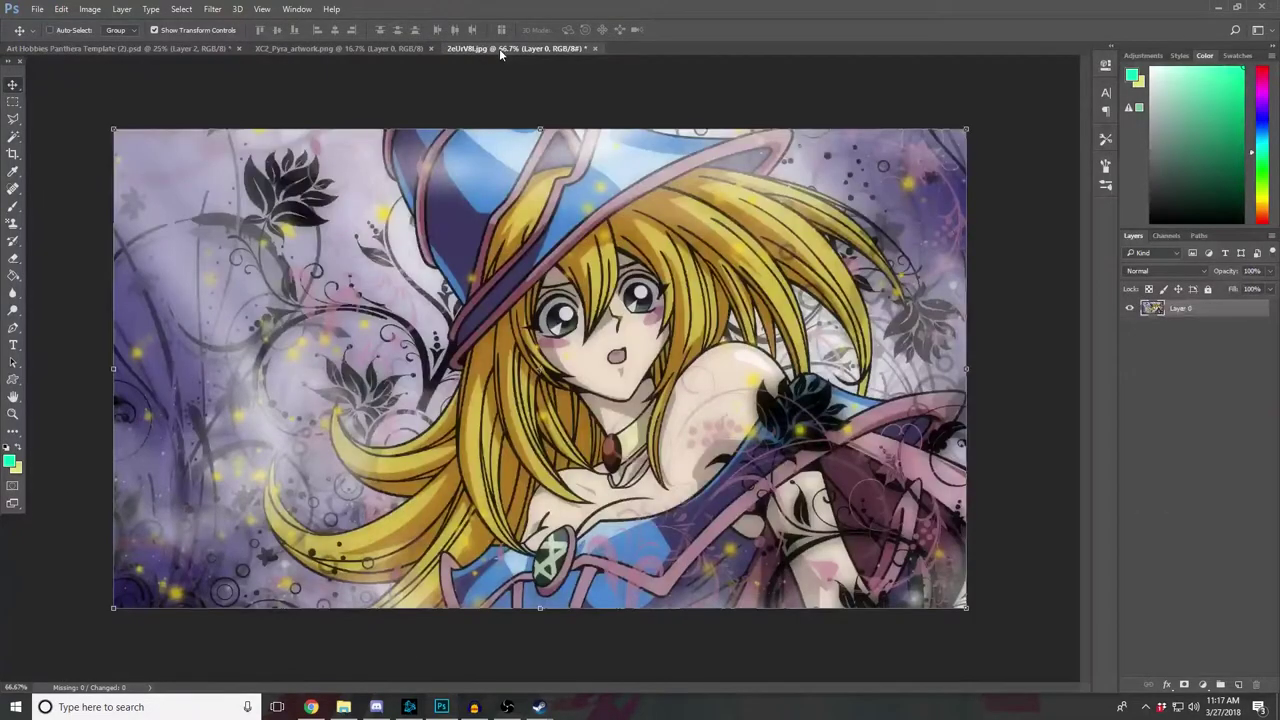
{"action": "left_click", "coordinate": [595, 49]}
{"action": "left_click", "coordinate": [642, 270]}
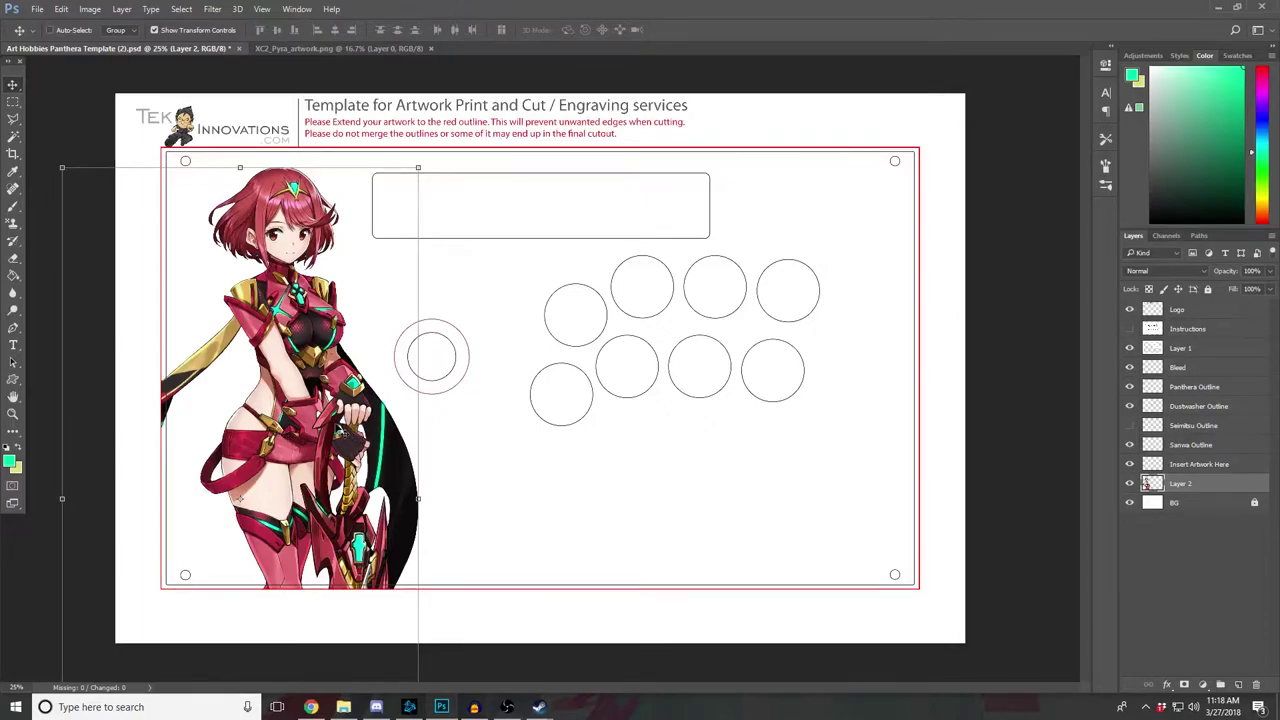
Step: Shift the Pyra artwork slightly away from the joystick cutout, keeping her head inside the bleed outline
{"action": "left_click", "coordinate": [12, 102]}
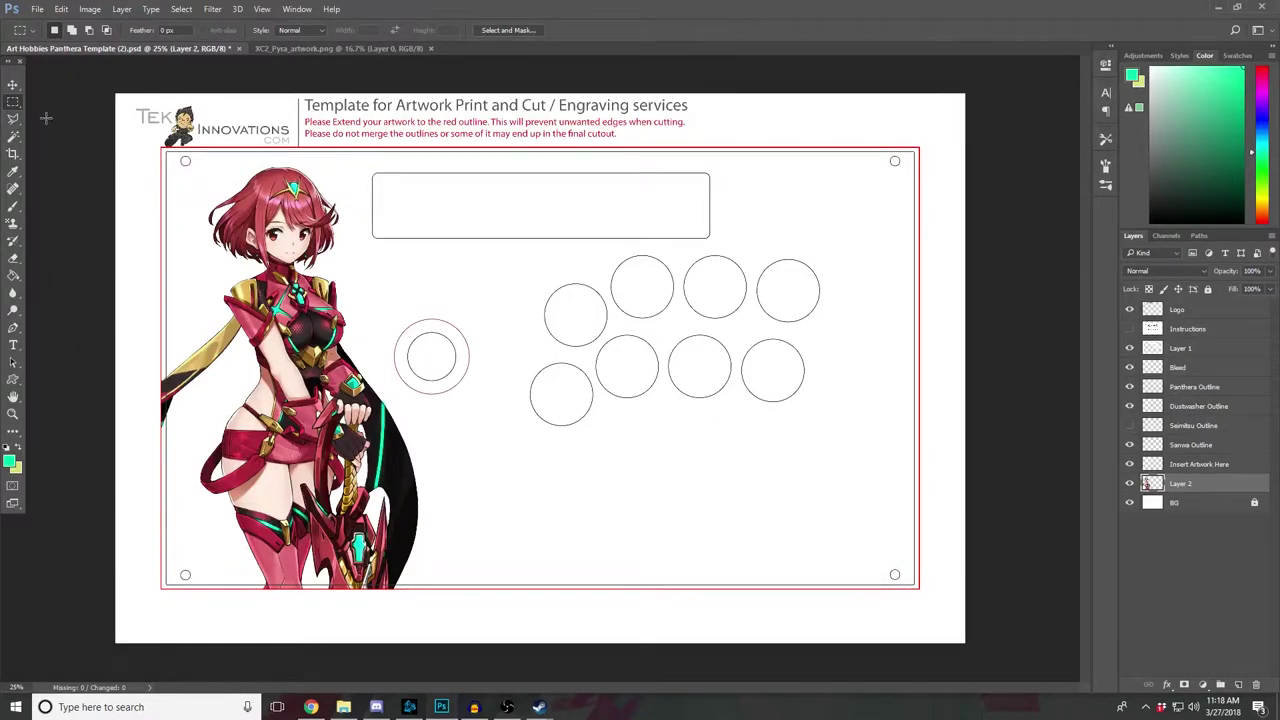
{"action": "left_click", "coordinate": [13, 85]}
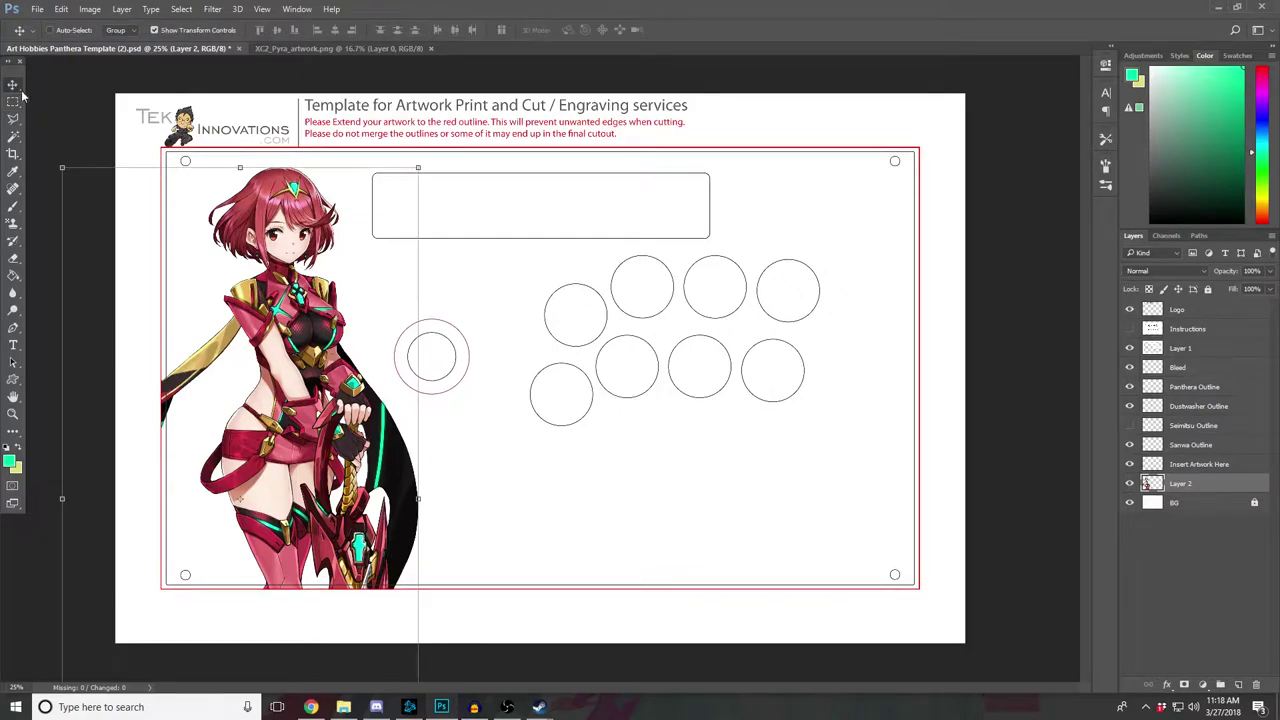
{"action": "left_click_drag", "start_coordinate": [300, 205], "coordinate": [286, 208]}
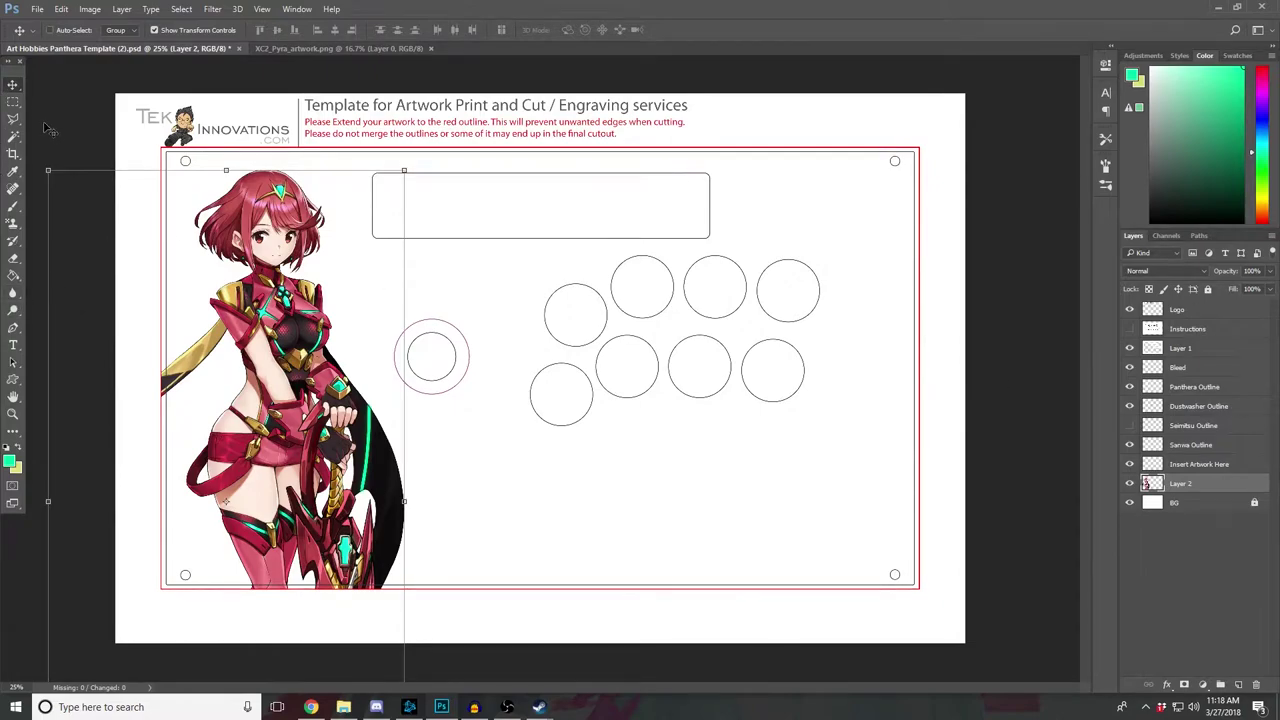
{"action": "left_click", "coordinate": [13, 102]}
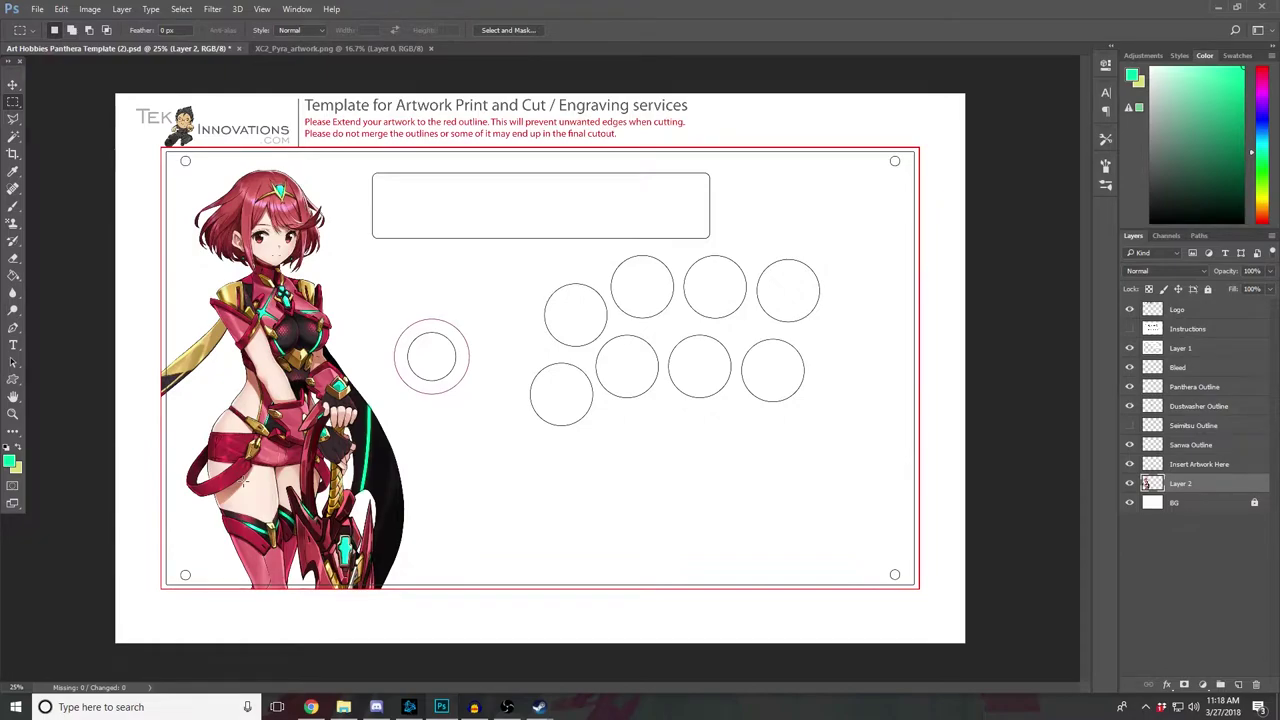
{"action": "left_click", "coordinate": [12, 208]}
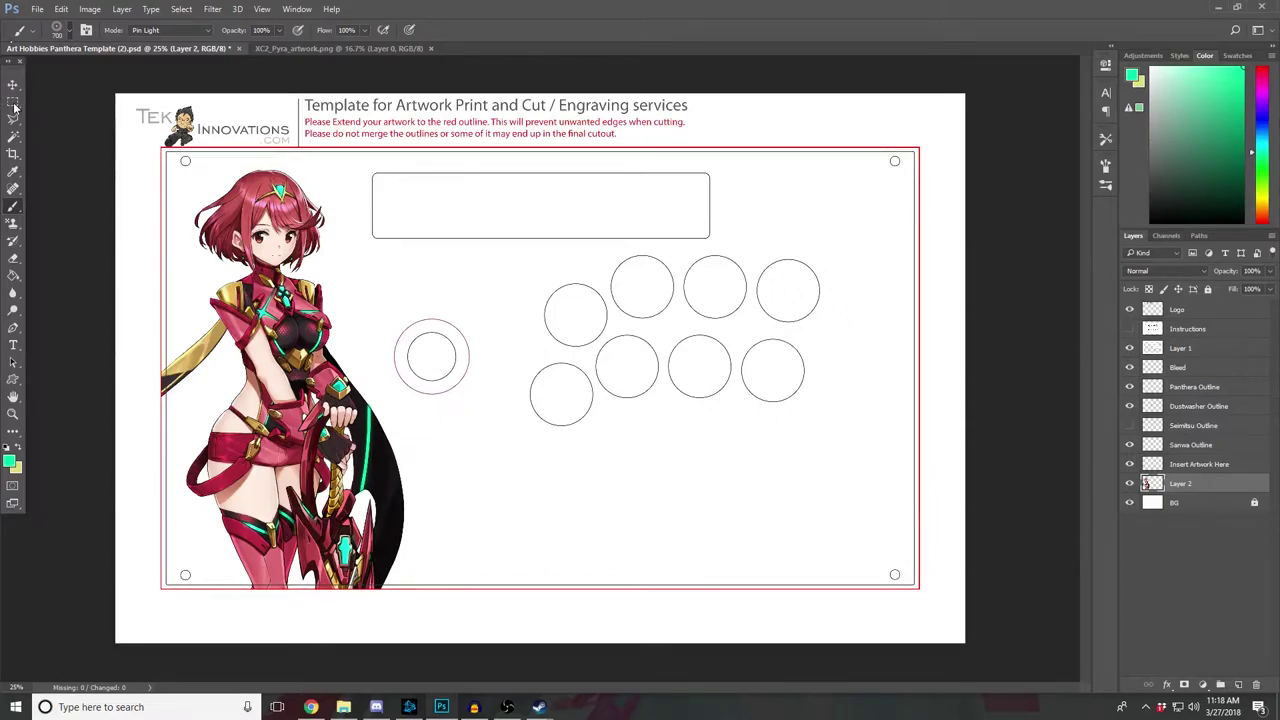
{"action": "left_click", "coordinate": [57, 29]}
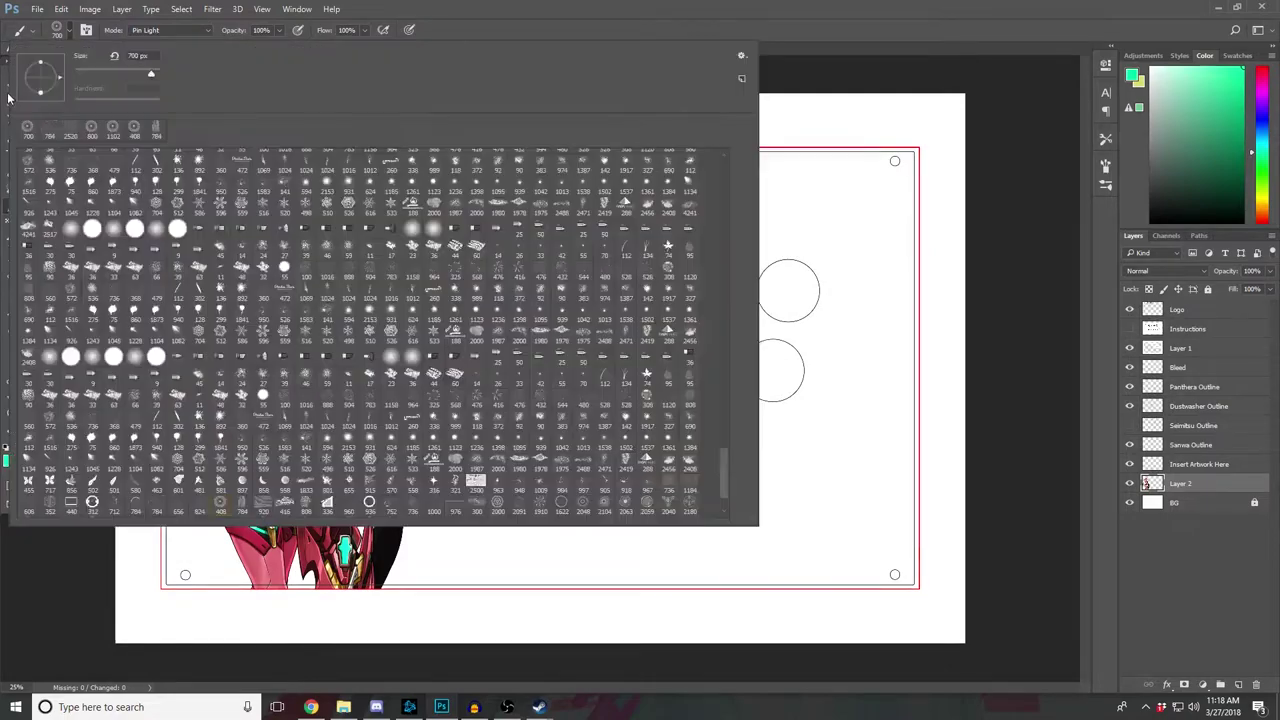
{"action": "left_click", "coordinate": [806, 18]}
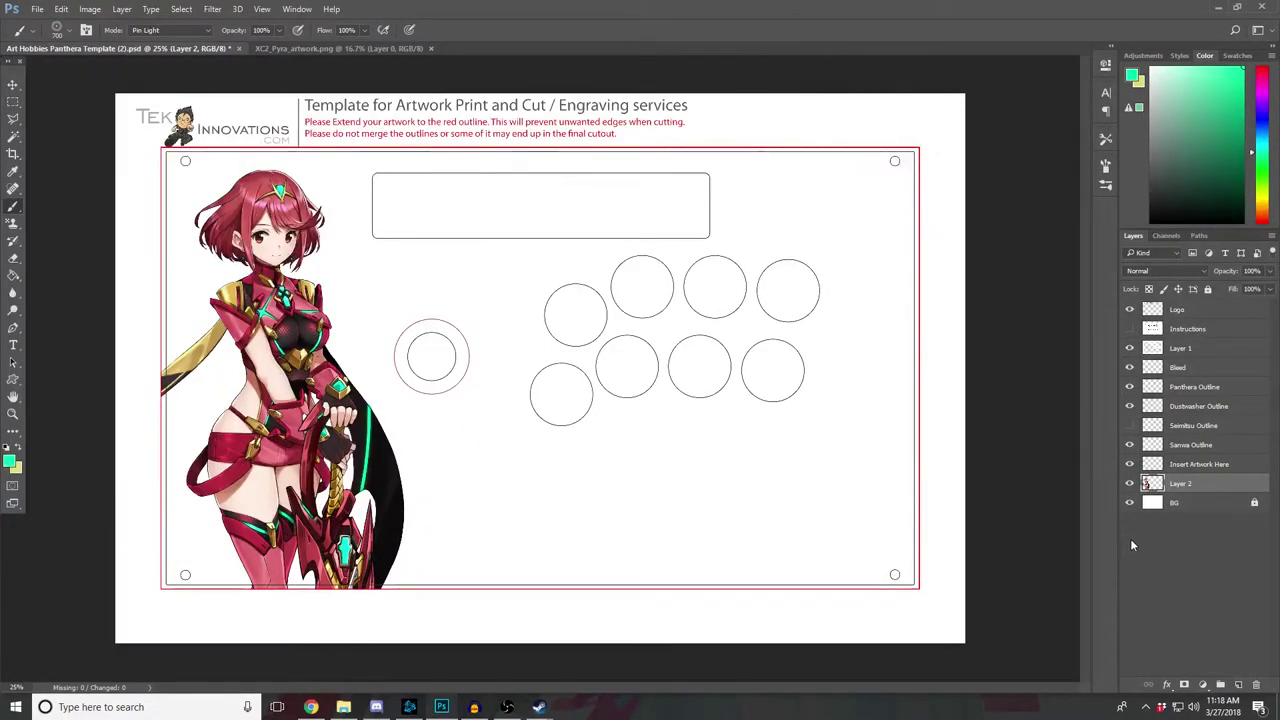
Step: Add a new layer beneath the Pyra artwork's layer, and rename the artwork's layer Pyra
{"action": "left_click", "coordinate": [1243, 686]}
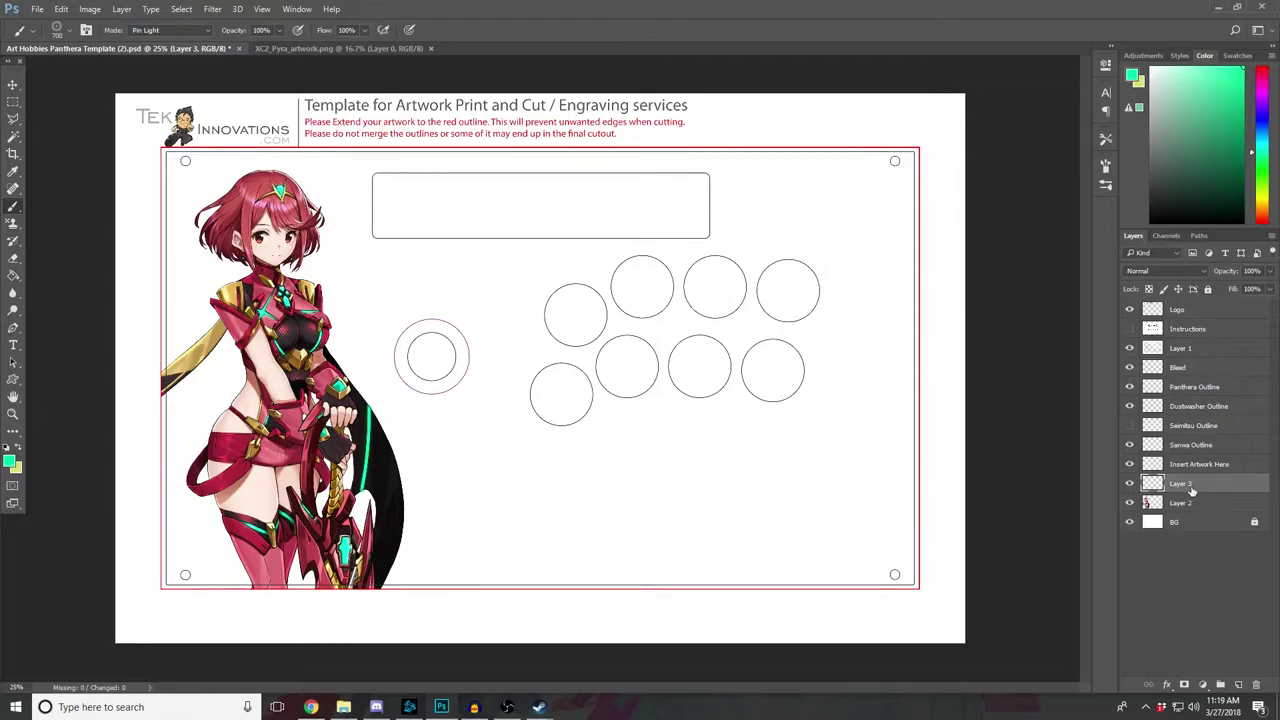
{"action": "left_click_drag", "start_coordinate": [1182, 503], "coordinate": [1186, 512]}
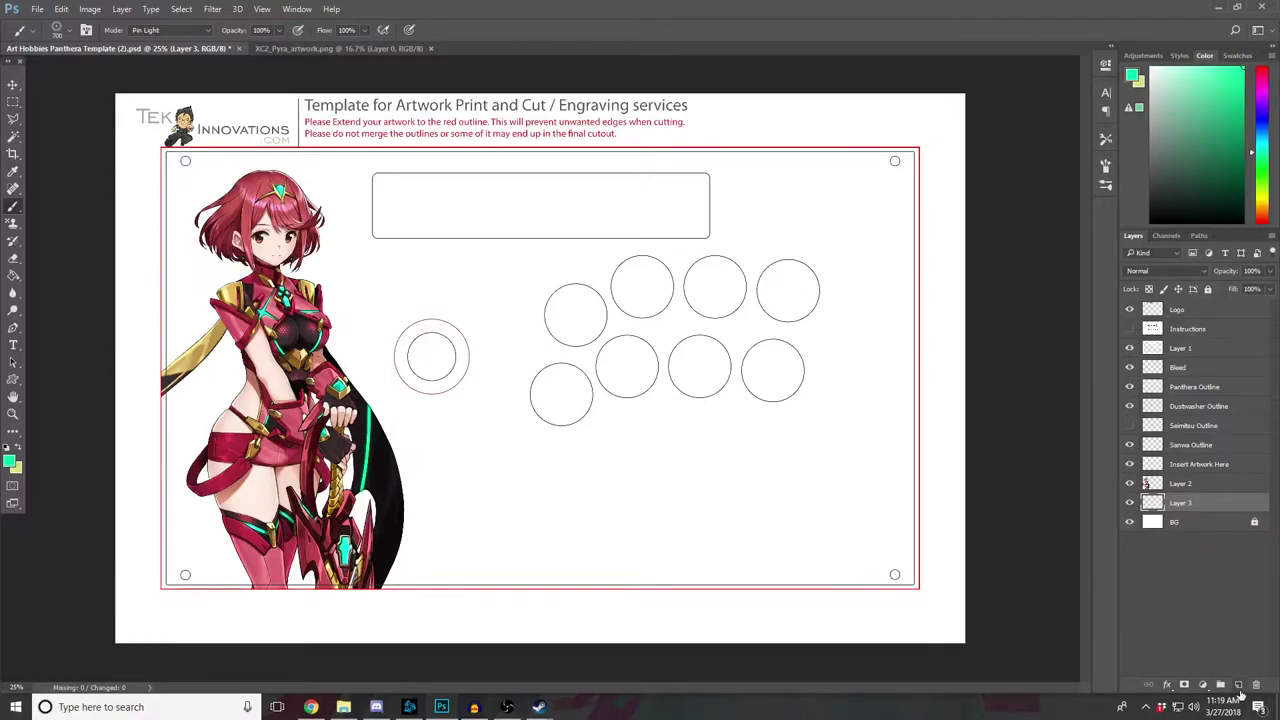
{"action": "left_click", "coordinate": [1176, 484]}
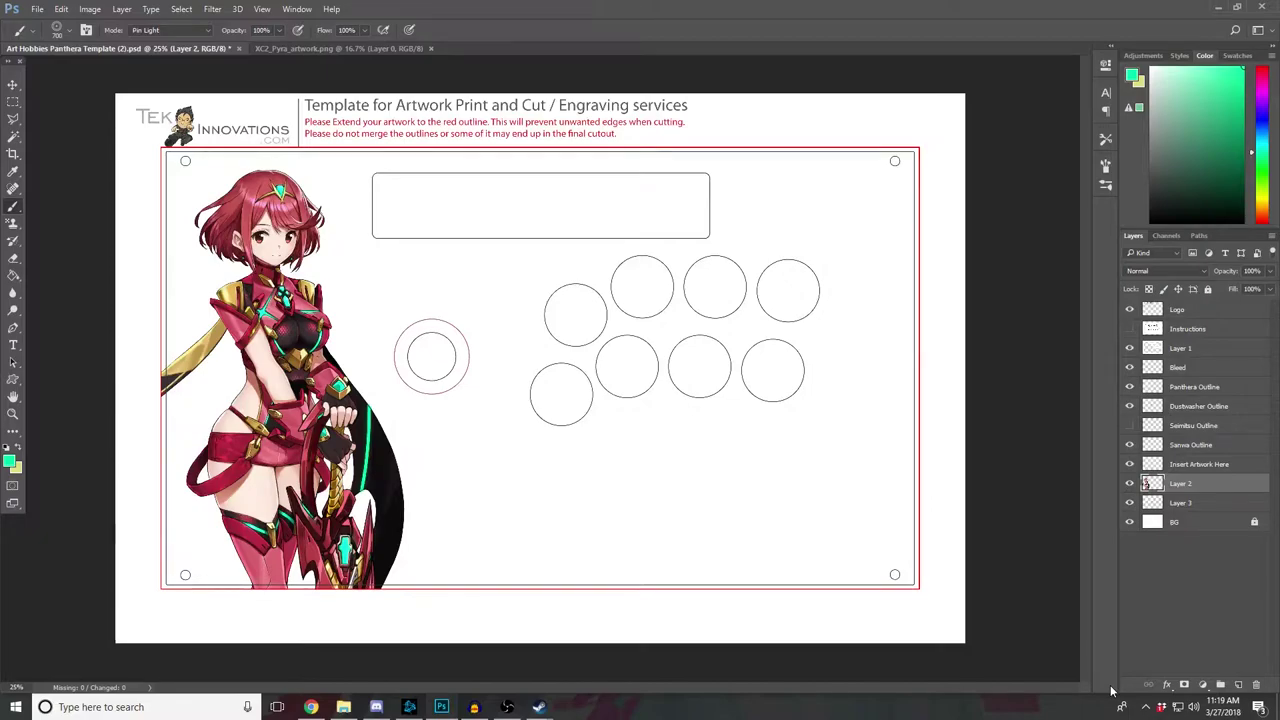
{"action": "double_click", "coordinate": [1181, 483]}
{"action": "type", "text": "Pyra"}
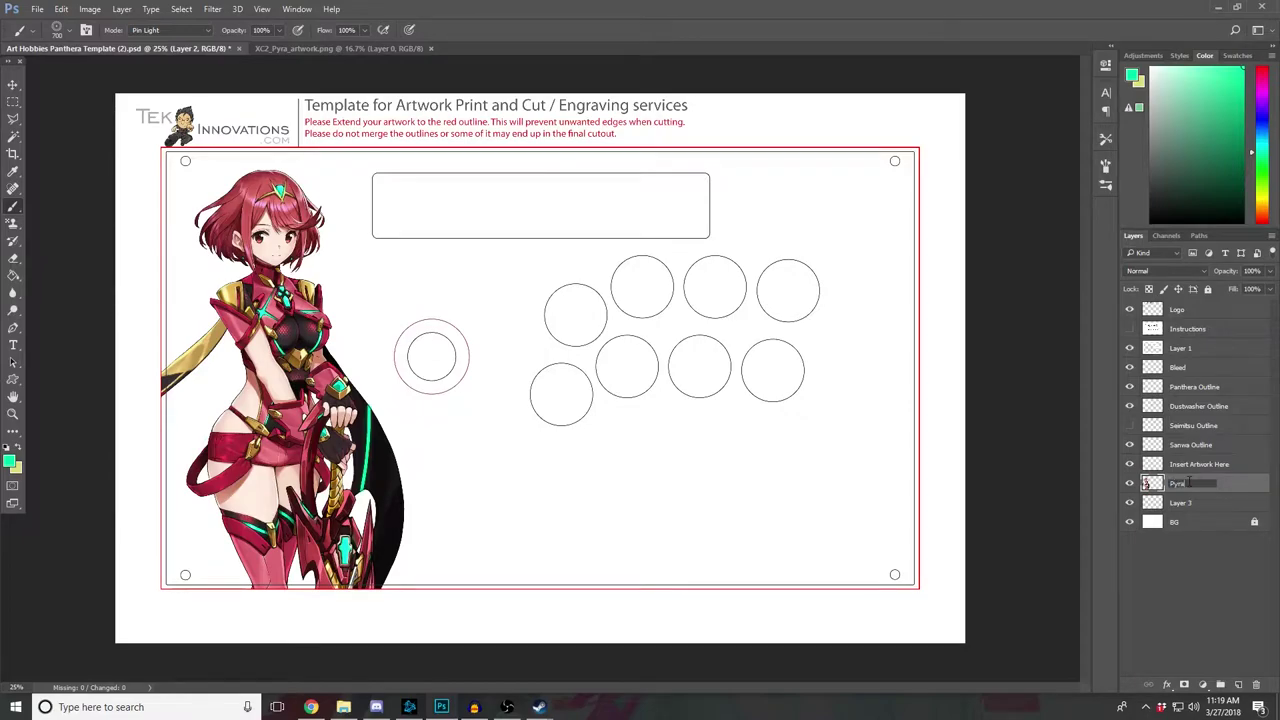
{"action": "key", "text": "Return"}
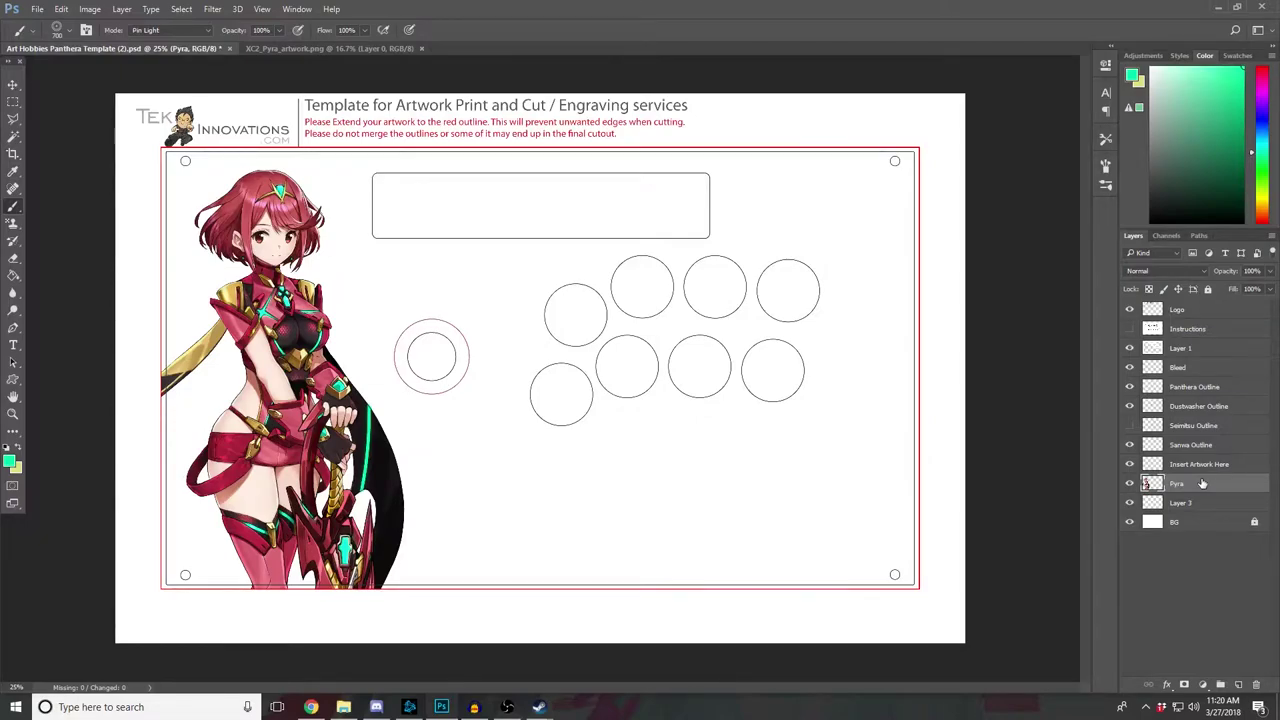
Step: Duplicate the Pyra layer in place and hide the transform box around the copy
{"action": "key", "text": "ctrl+j"}
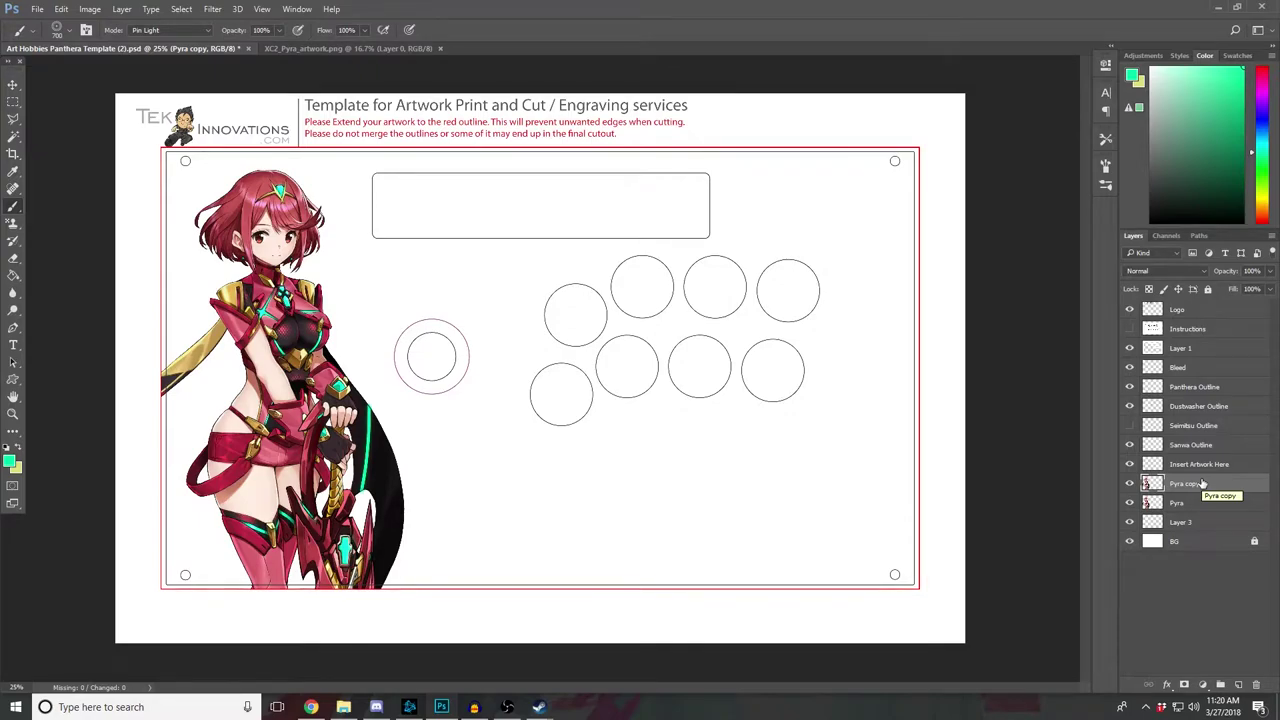
{"action": "left_click", "coordinate": [12, 85]}
{"action": "mouse_move", "coordinate": [255, 357]}
{"action": "left_mouse_down"}
{"action": "mouse_move", "coordinate": [313, 354]}
{"action": "mouse_move", "coordinate": [255, 352]}
{"action": "left_mouse_up"}
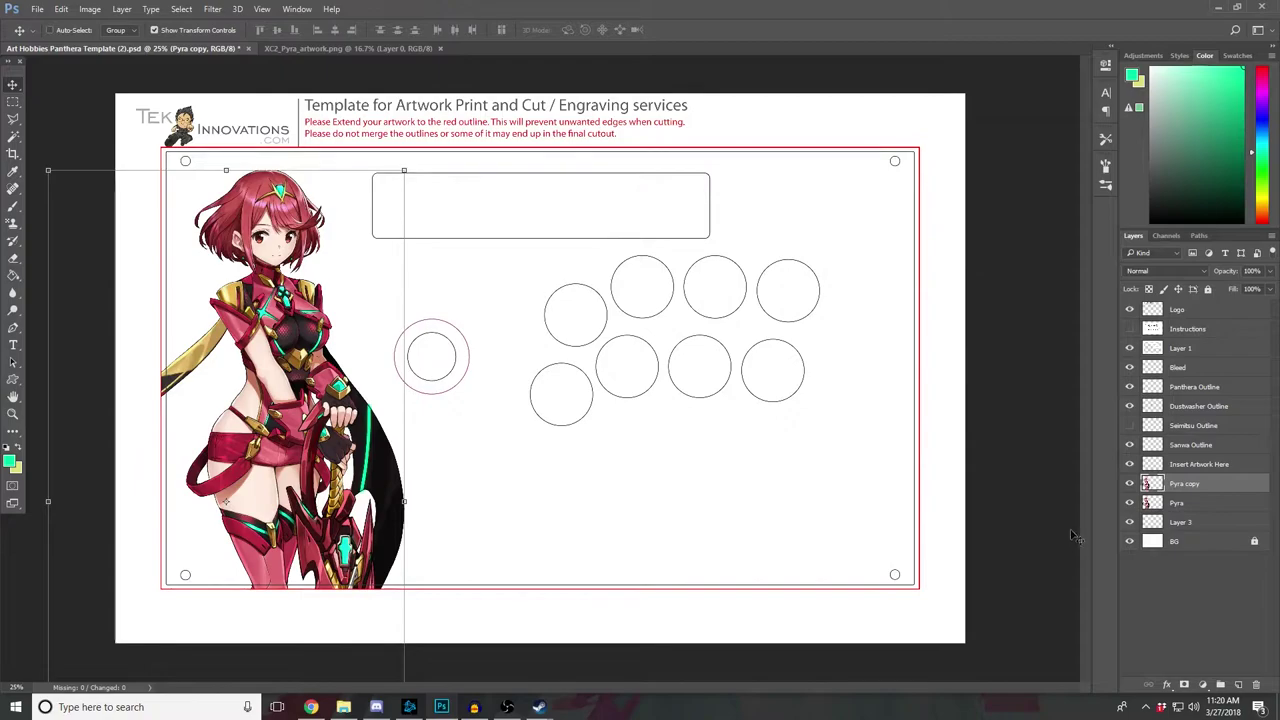
{"action": "key", "text": "ctrl+h"}
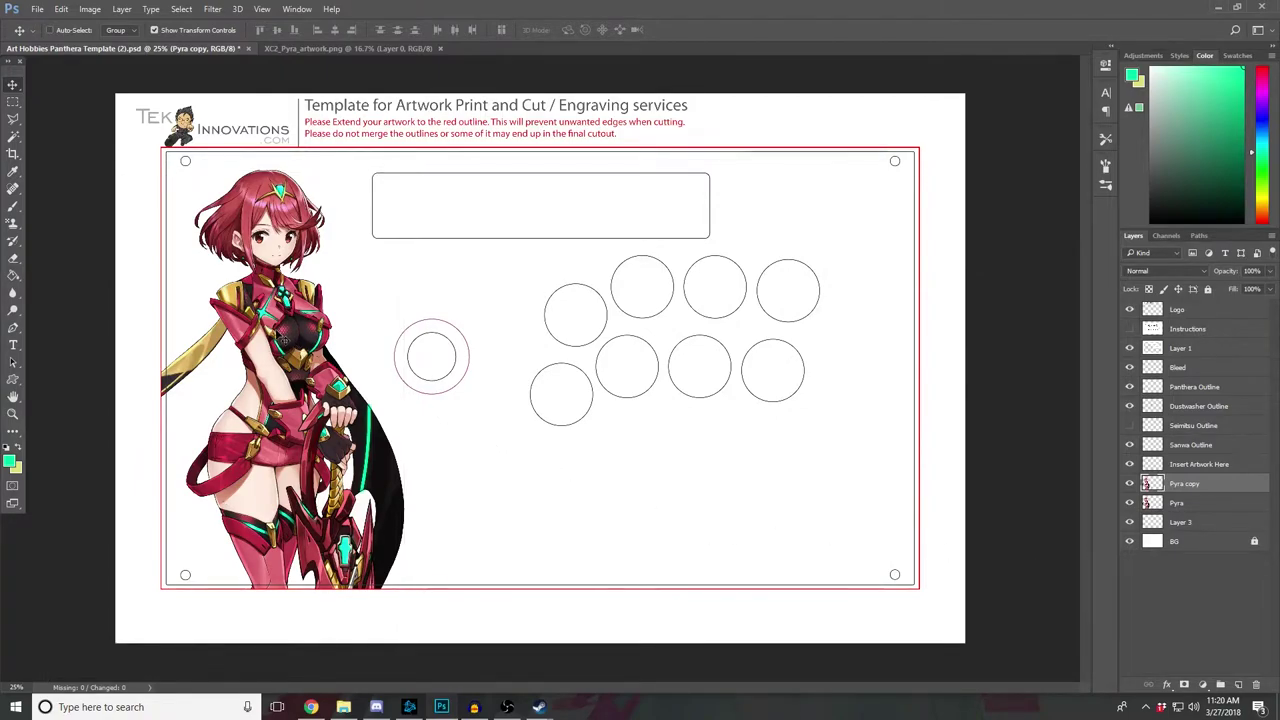
Step: Offset the Pyra copy slightly from the original and apply a green Color Overlay at 100% opacity to the Pyra layer beneath
{"action": "left_click_drag", "start_coordinate": [283, 338], "coordinate": [288, 341]}
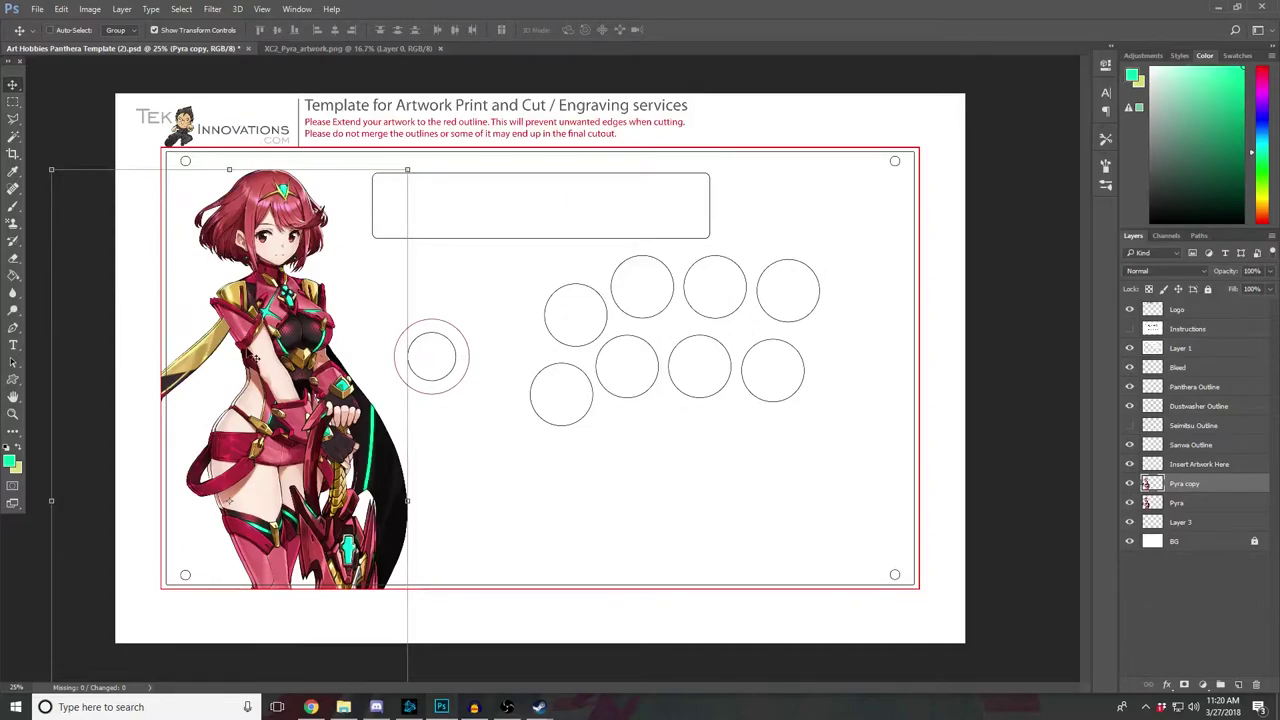
{"action": "left_click", "coordinate": [1177, 504]}
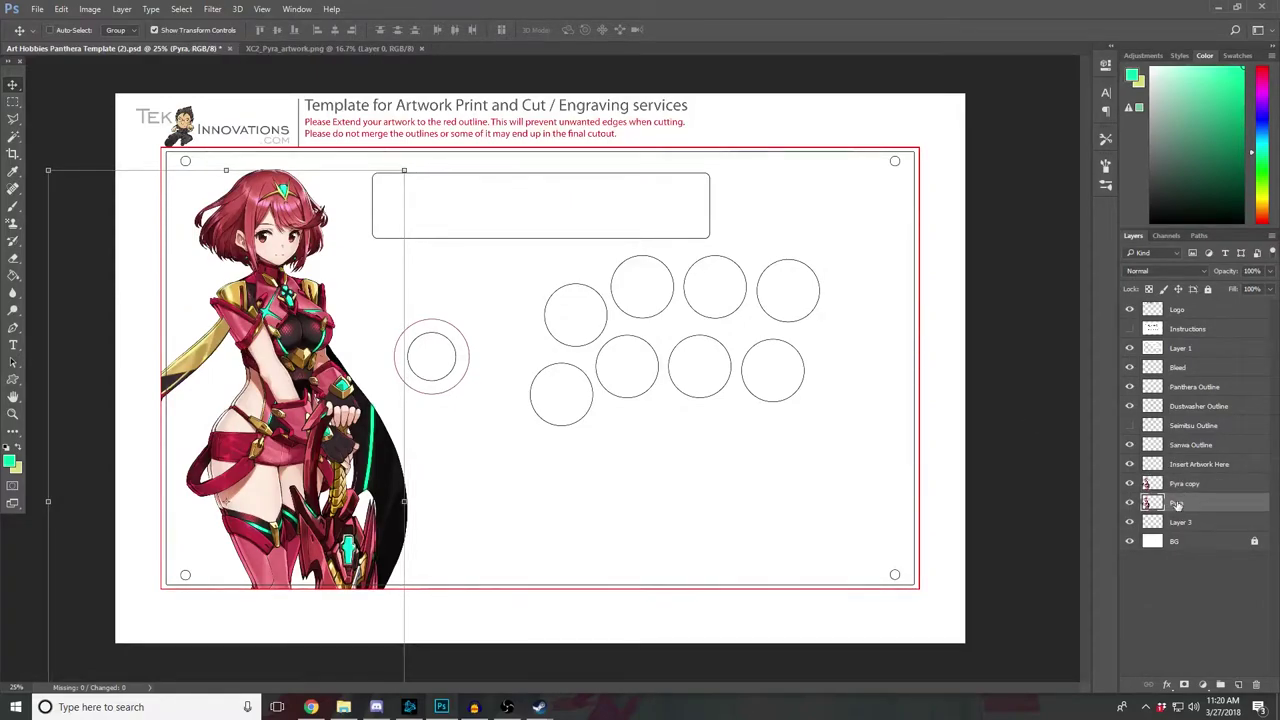
{"action": "left_click", "coordinate": [1167, 688]}
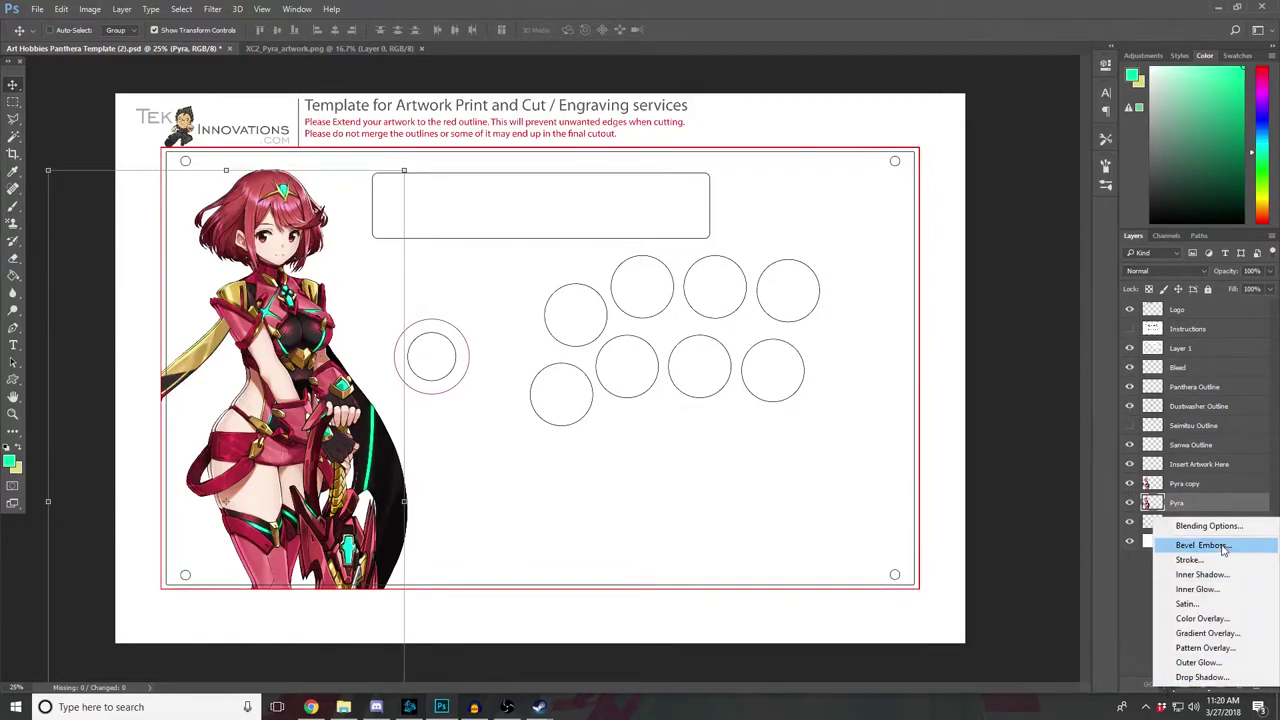
{"action": "left_click", "coordinate": [1202, 620]}
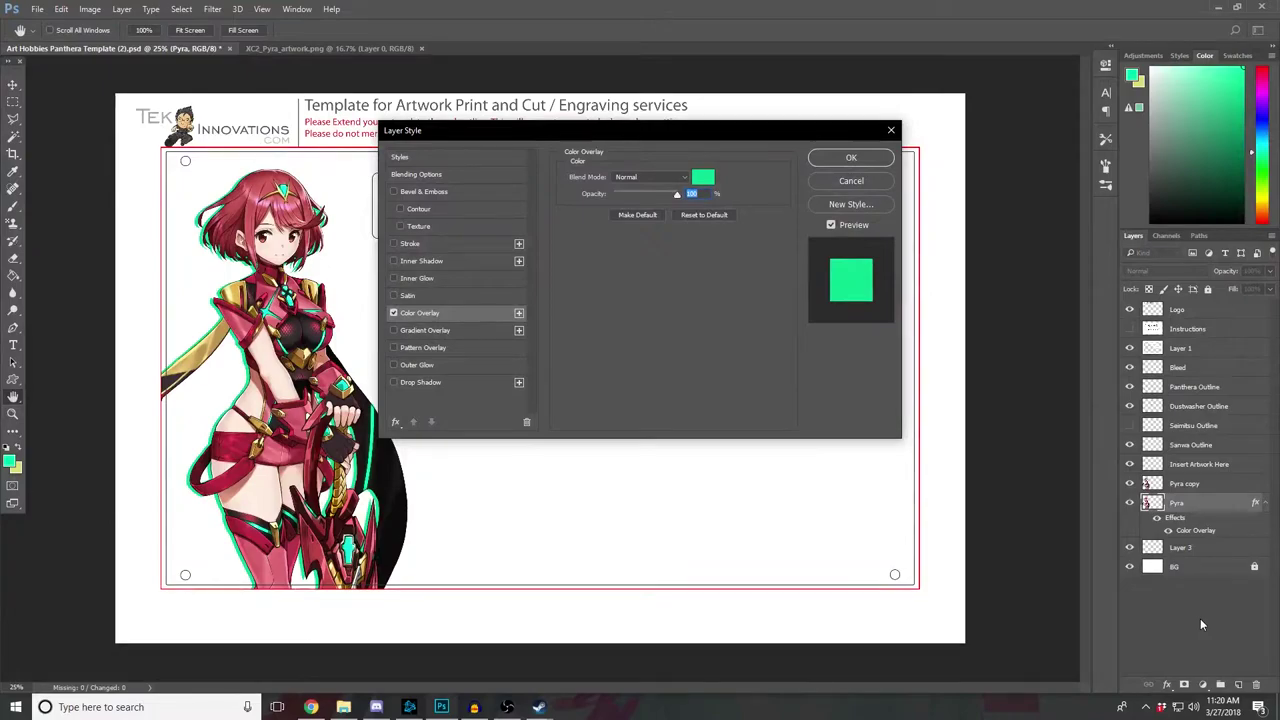
{"action": "left_click", "coordinate": [851, 158]}
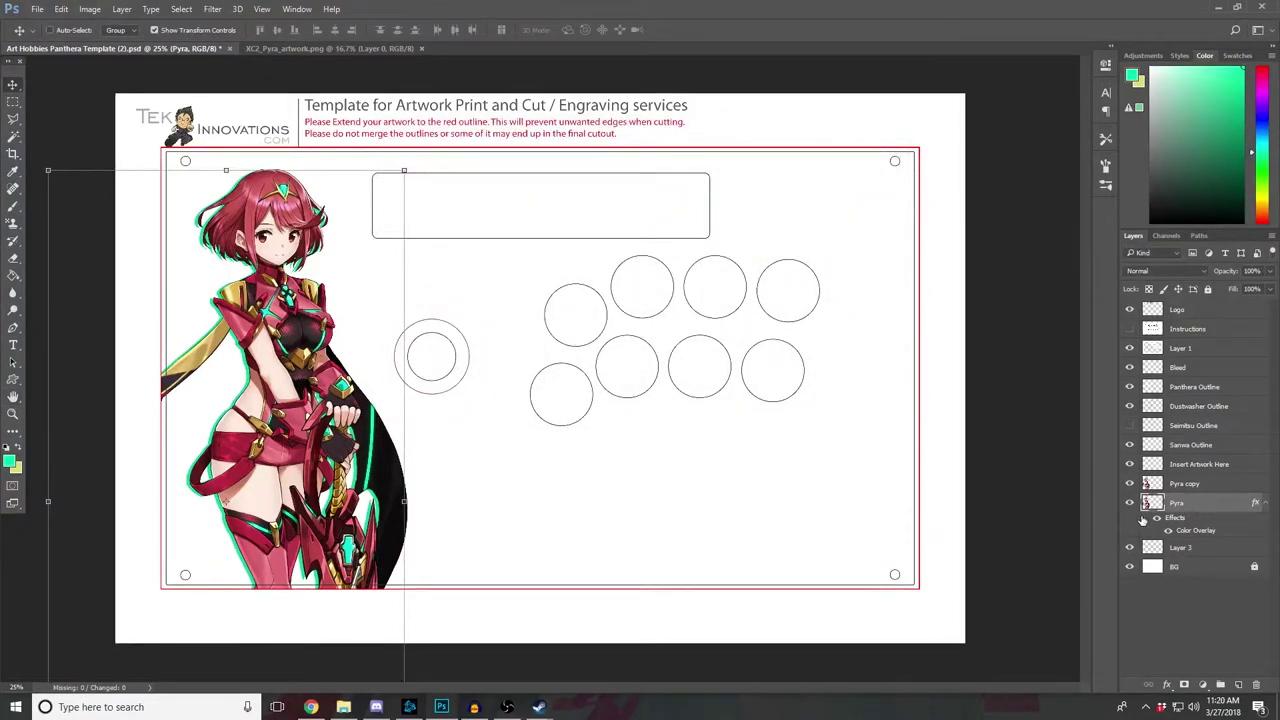
Step: Try filling a Magic Wand selection on the Pyra layer with black while the Pyra copy and the overlay effect are hidden
{"action": "left_click", "coordinate": [1129, 483]}
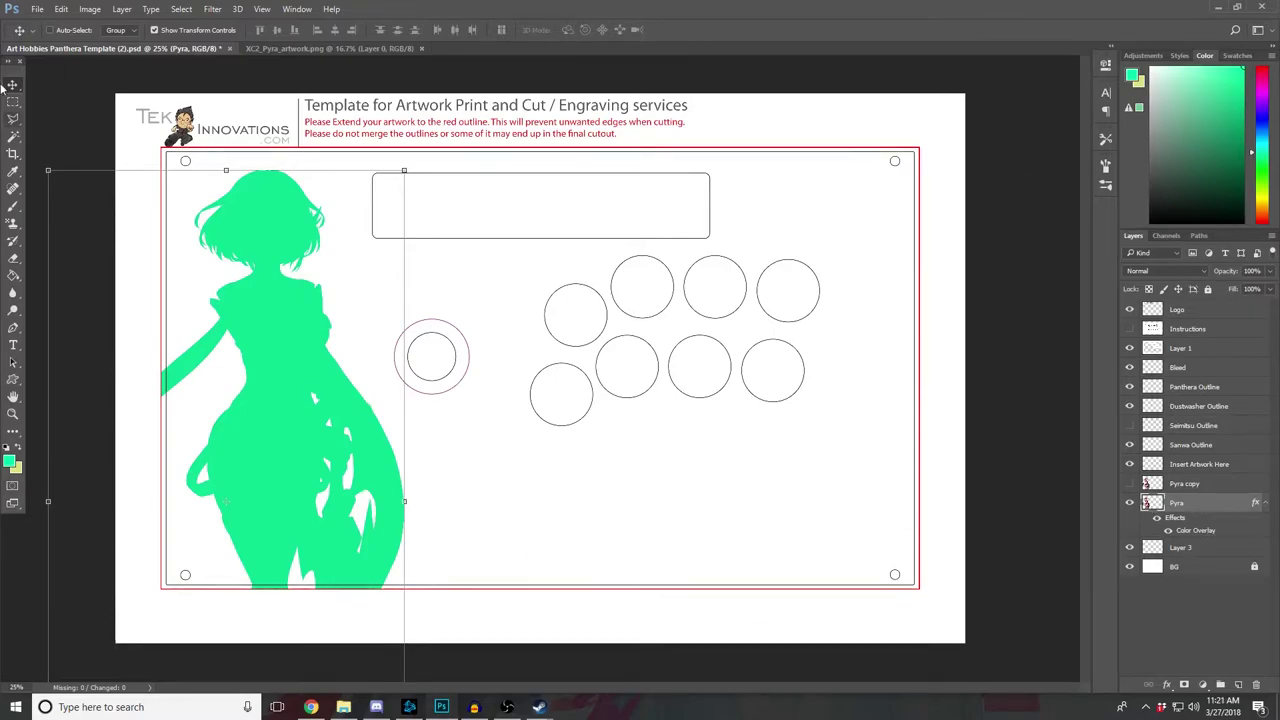
{"action": "left_click", "coordinate": [13, 136]}
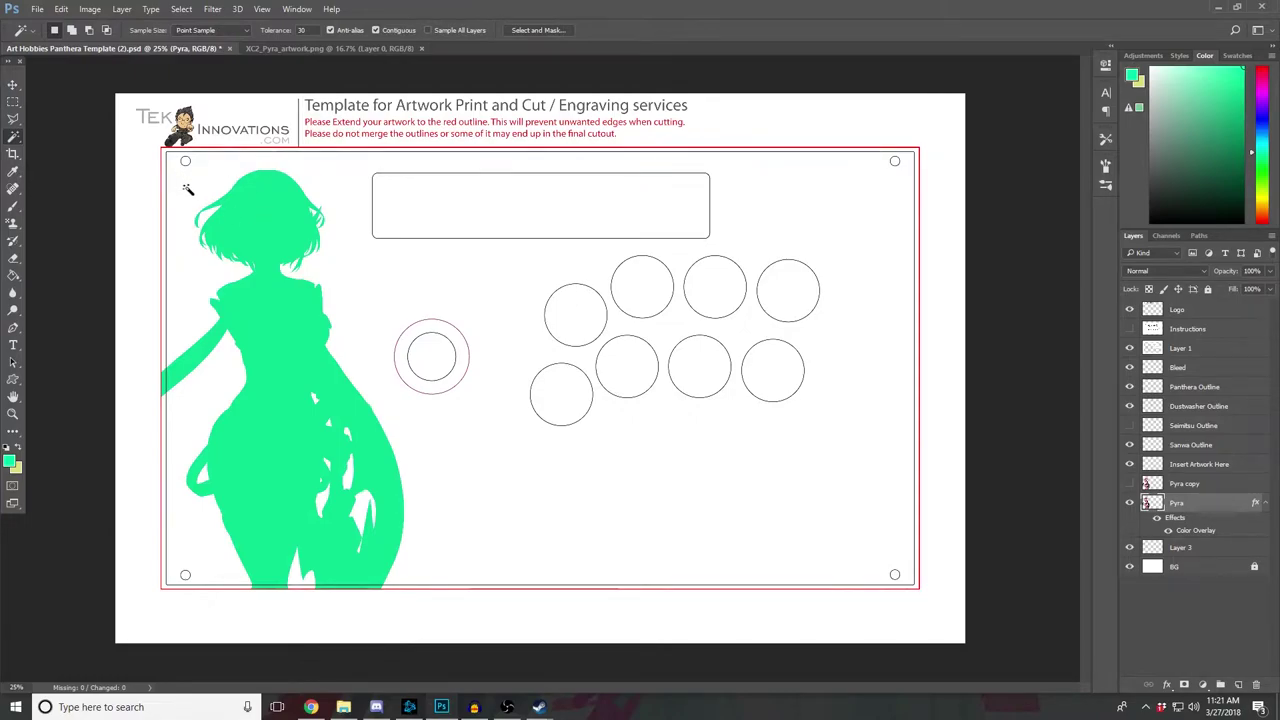
{"action": "left_click", "coordinate": [126, 390]}
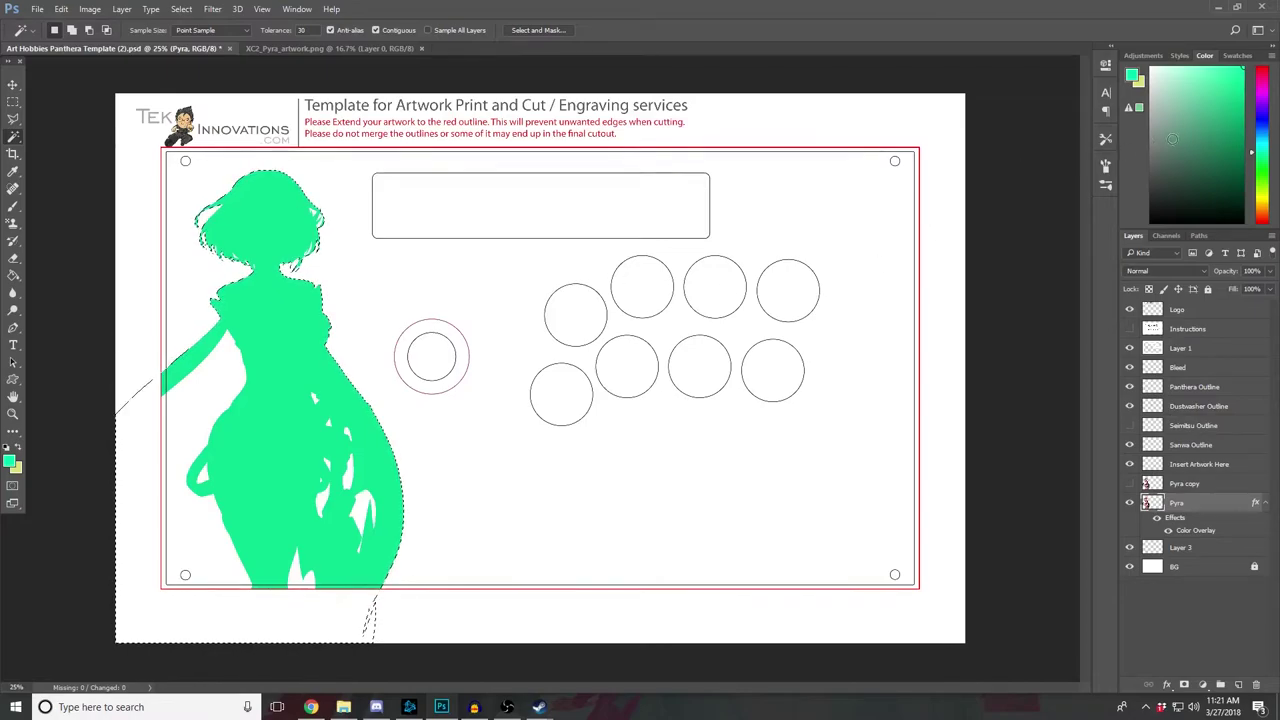
{"action": "left_click", "coordinate": [1151, 70]}
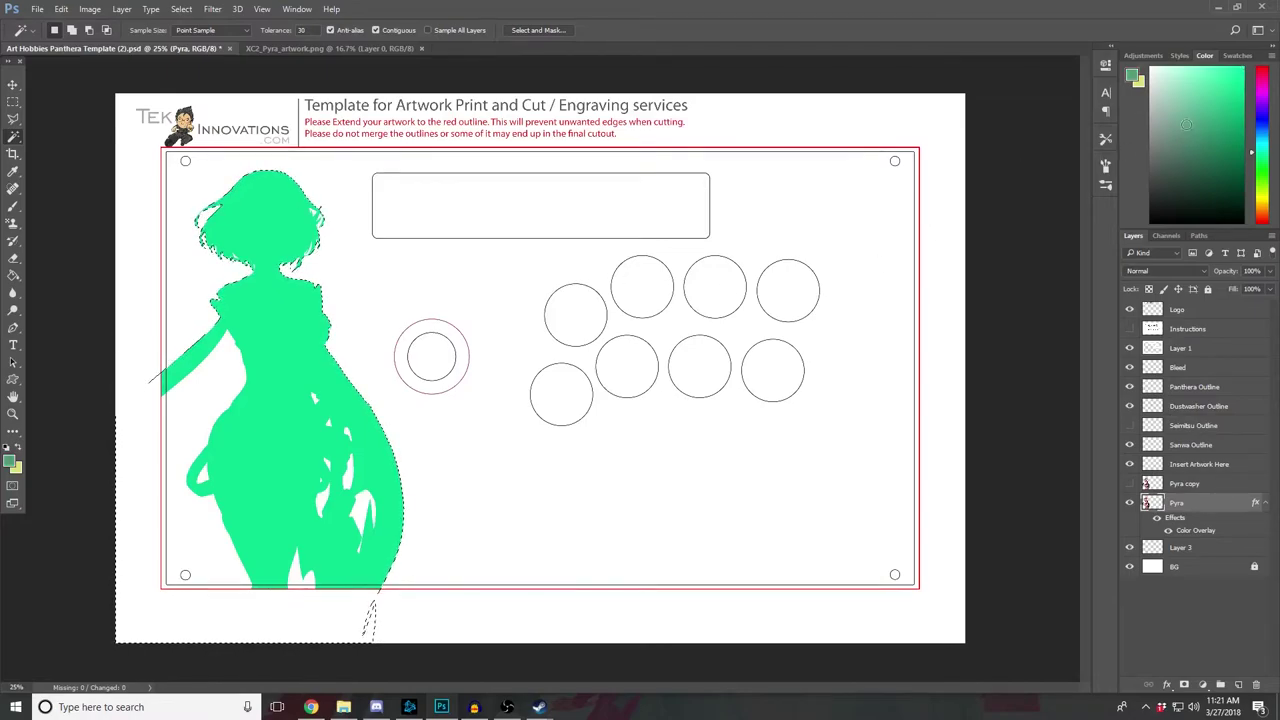
{"action": "left_click", "coordinate": [1157, 518]}
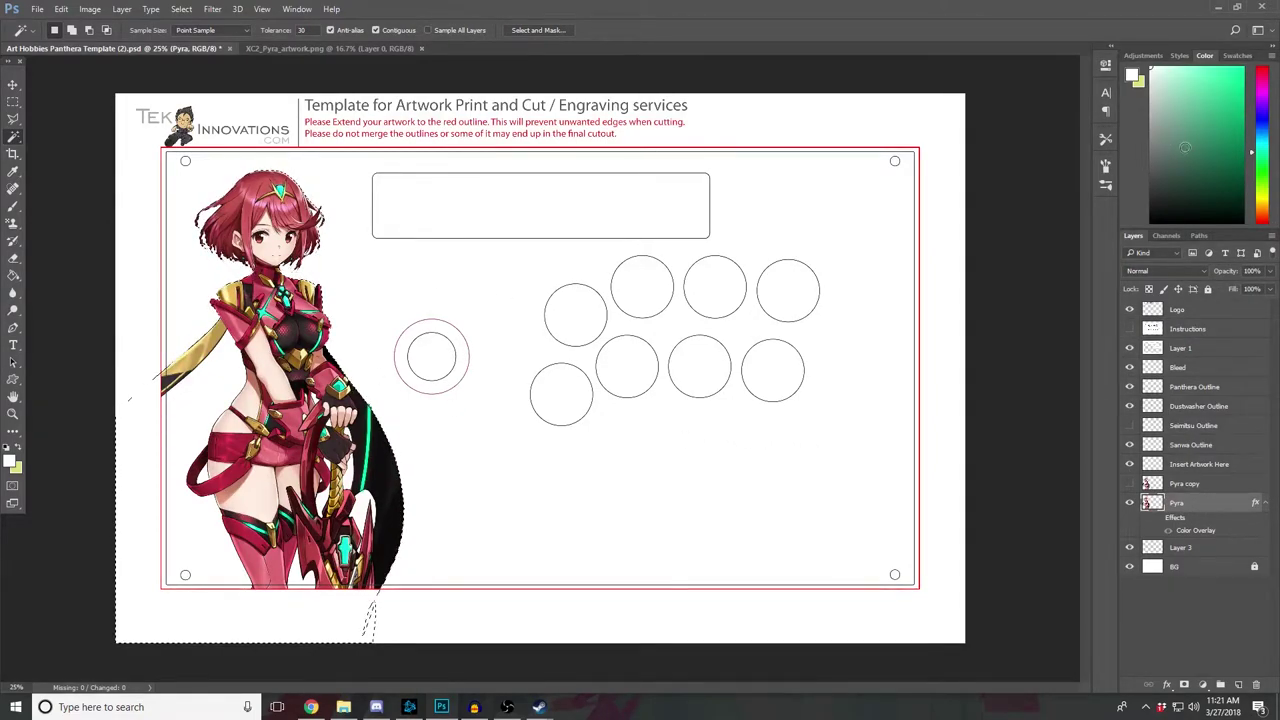
{"action": "left_click_drag", "start_coordinate": [1185, 147], "coordinate": [1110, 279]}
{"action": "key", "text": "shift+alt+BackSpace"}
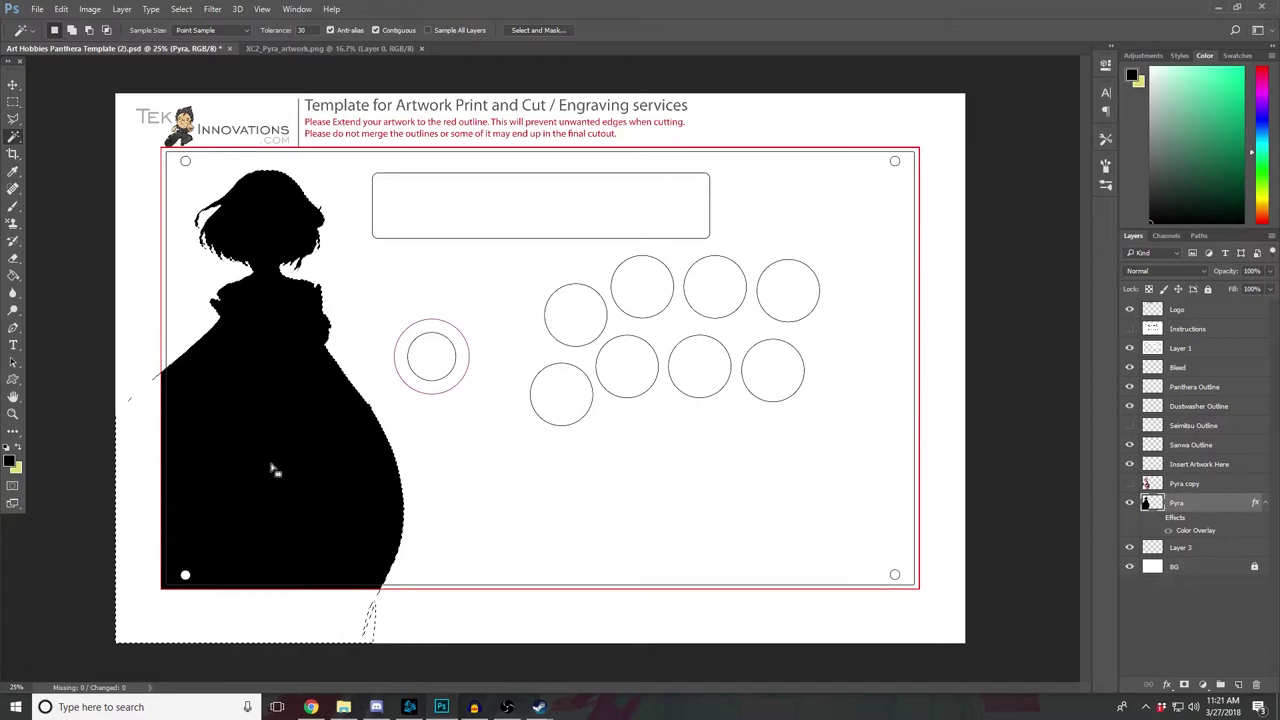
{"action": "key", "text": "ctrl+z"}
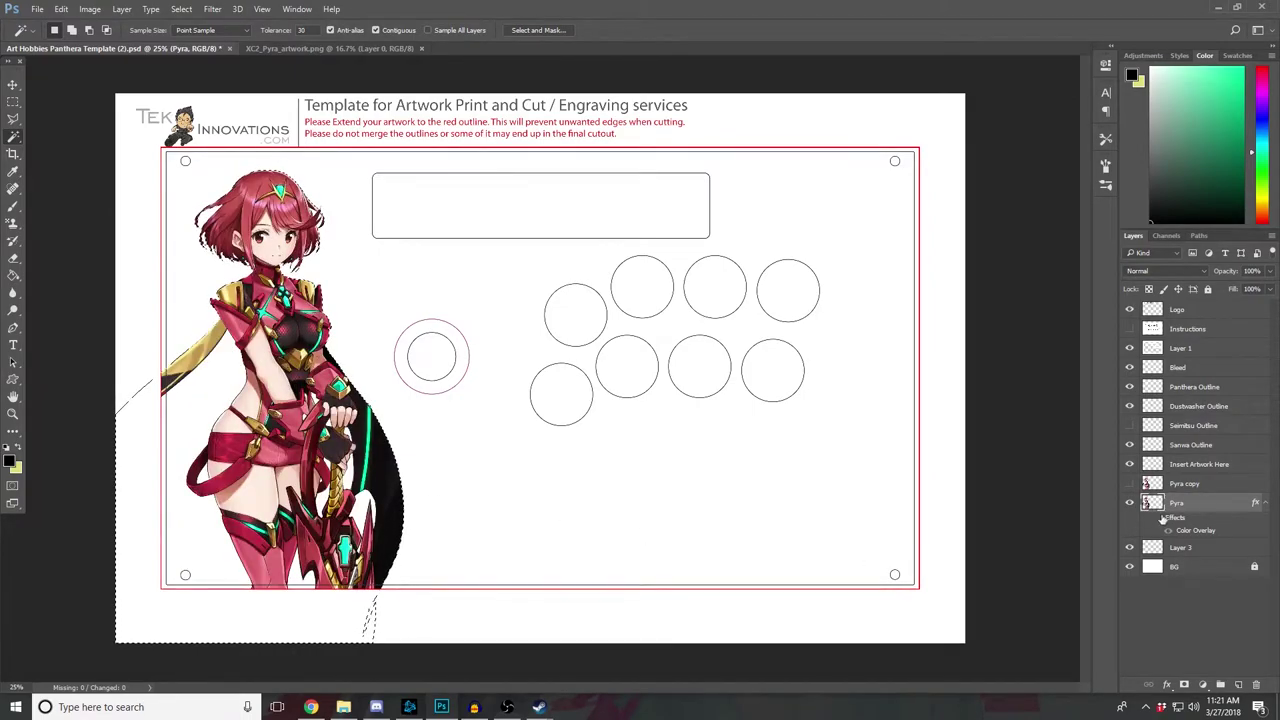
{"action": "left_click", "coordinate": [1157, 518]}
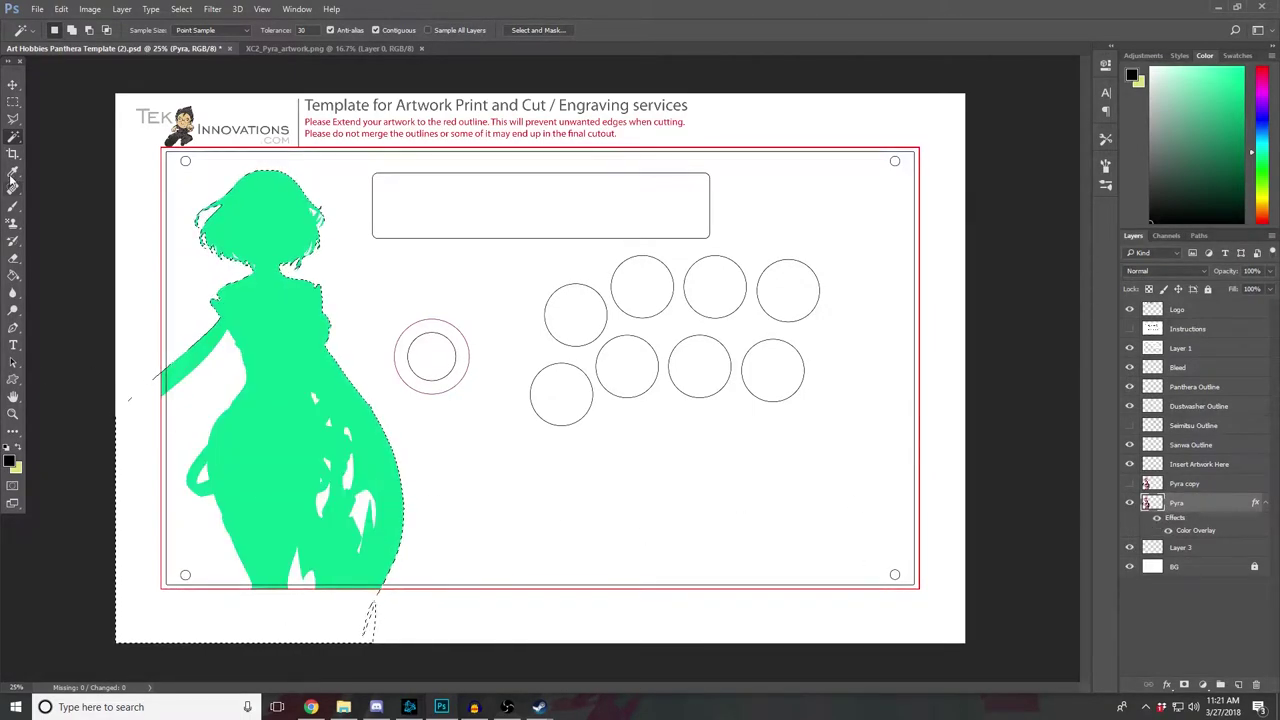
{"action": "left_click", "coordinate": [12, 103]}
{"action": "key", "text": "ctrl+d"}
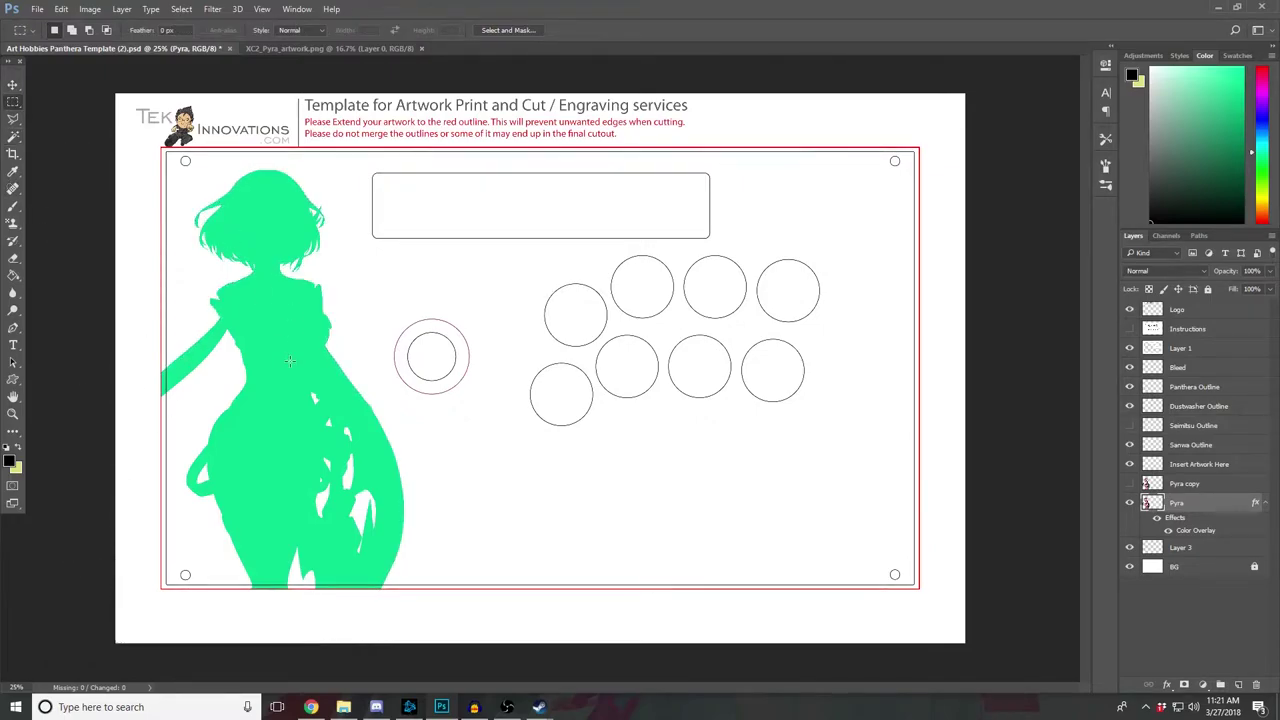
Step: Compare the Pyra layer with its Color Overlay off and on, and show the Pyra copy layer again
{"action": "left_click", "coordinate": [1157, 520]}
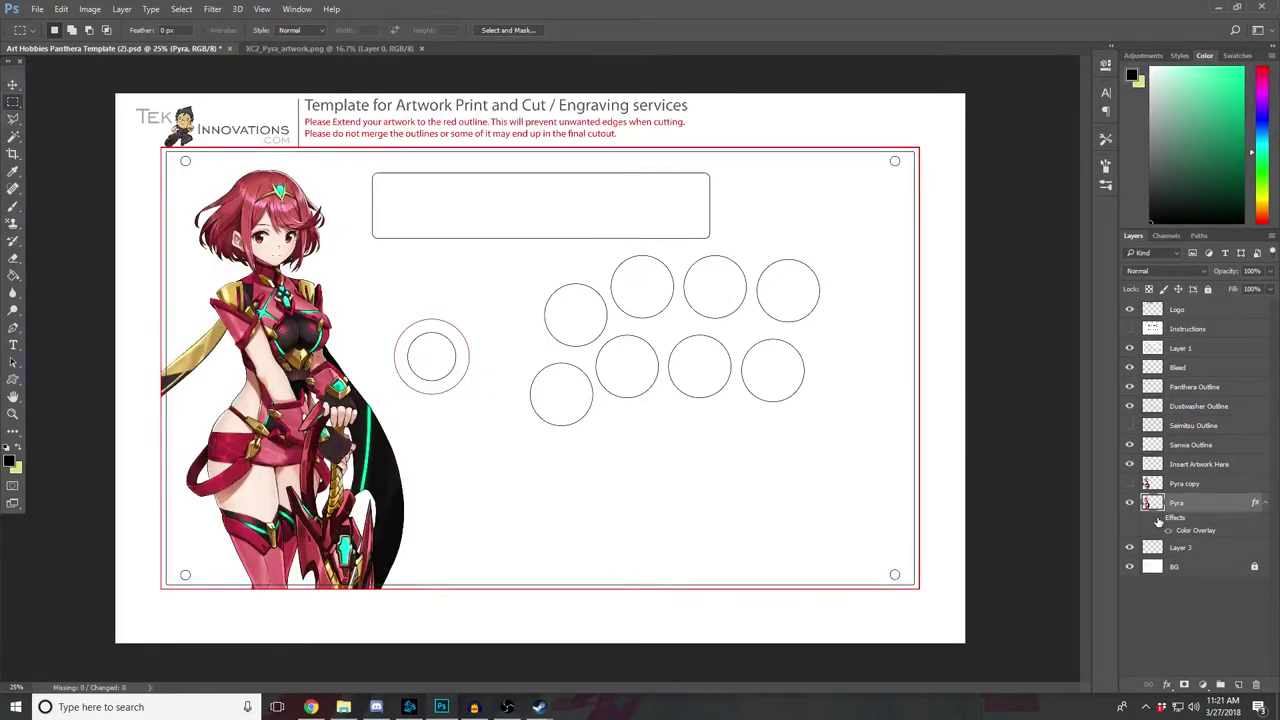
{"action": "left_click", "coordinate": [1157, 520]}
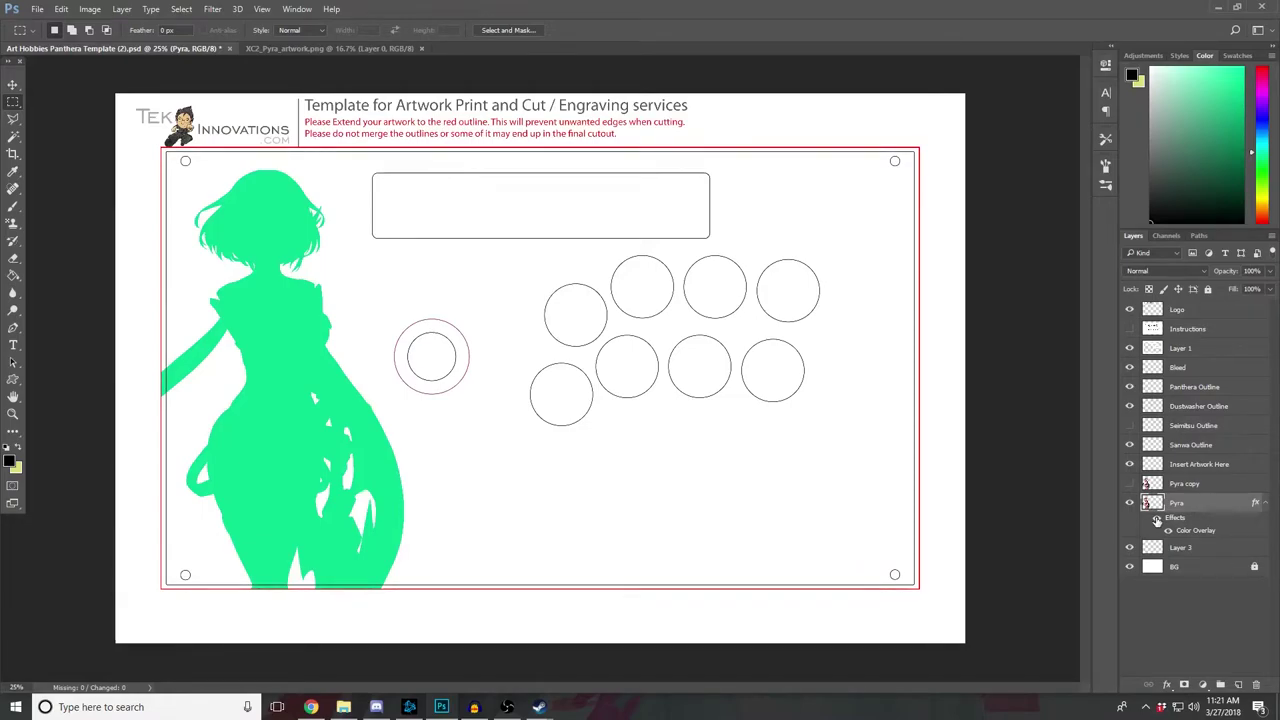
{"action": "left_click", "coordinate": [1157, 520]}
{"action": "left_click", "coordinate": [1157, 520]}
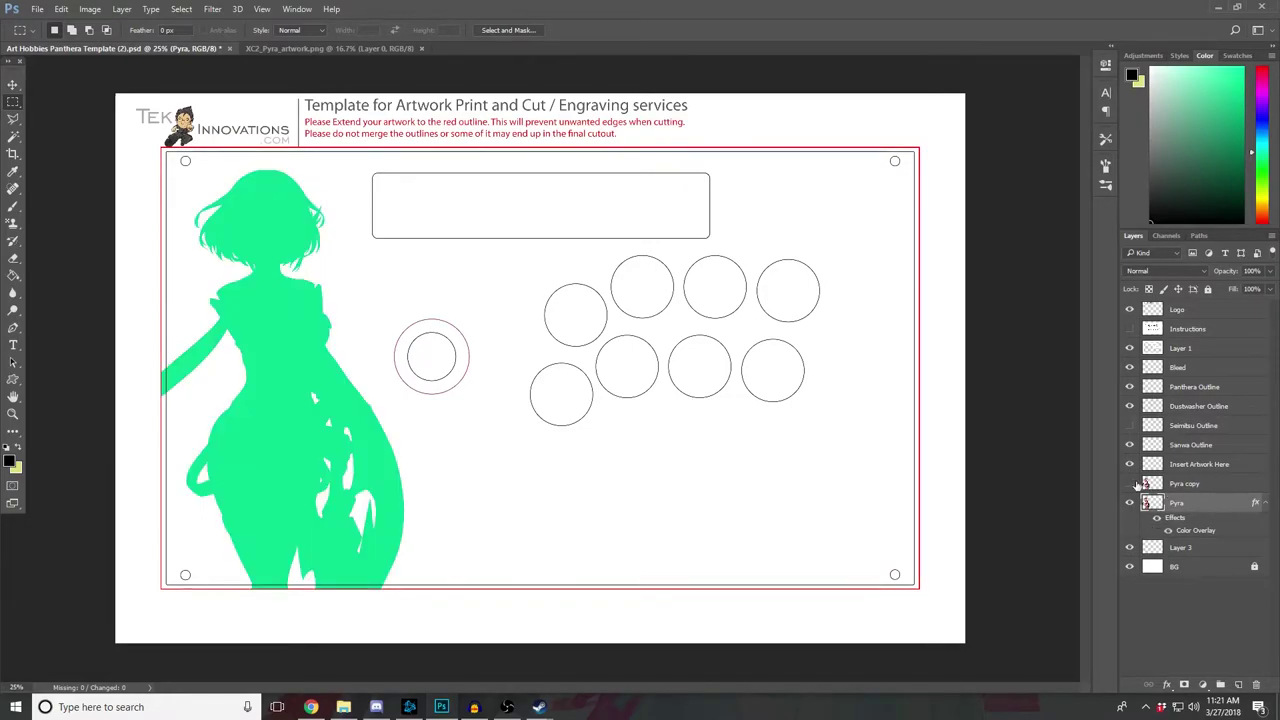
{"action": "left_click", "coordinate": [1130, 484]}
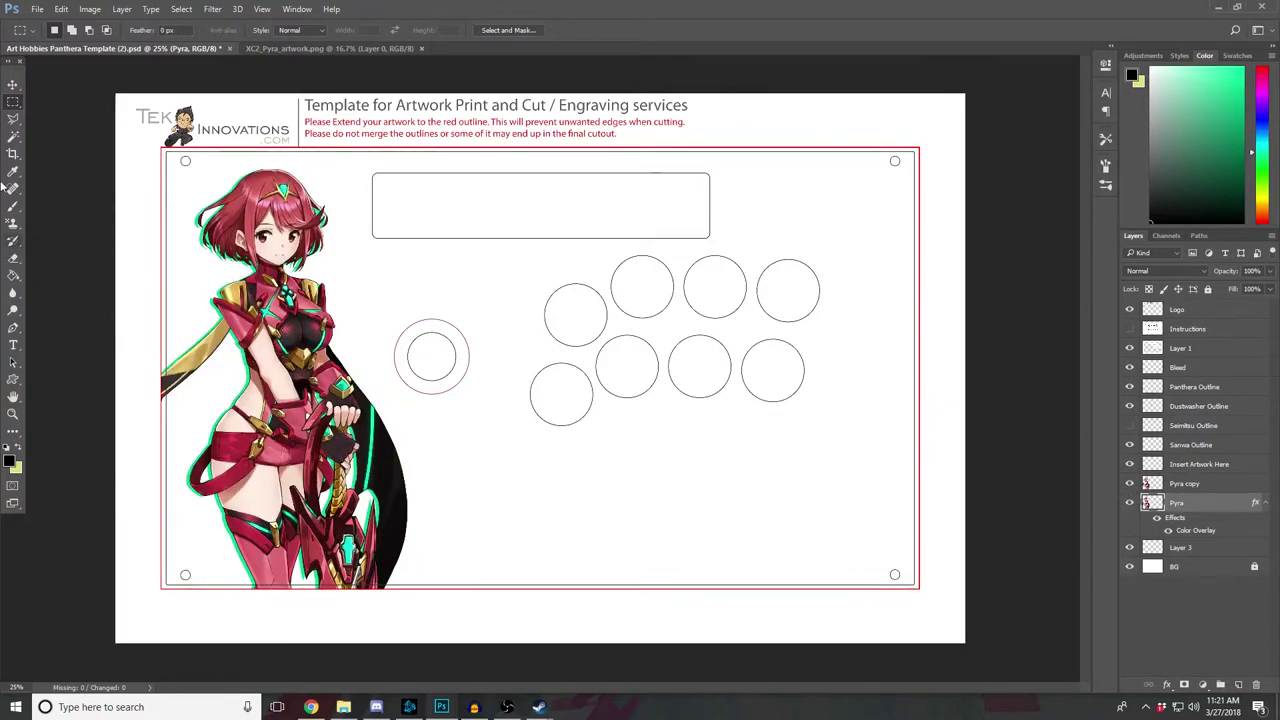
{"action": "key", "text": "v"}
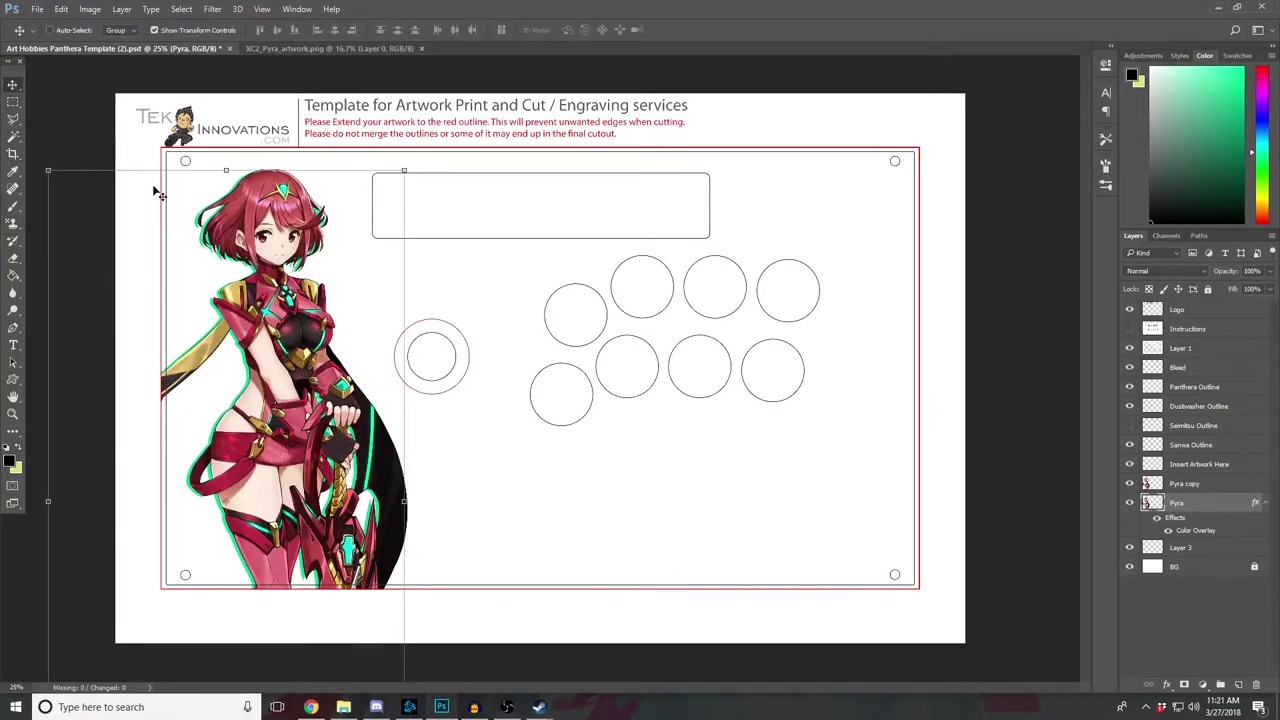
{"action": "key", "text": "ctrl+plus"}
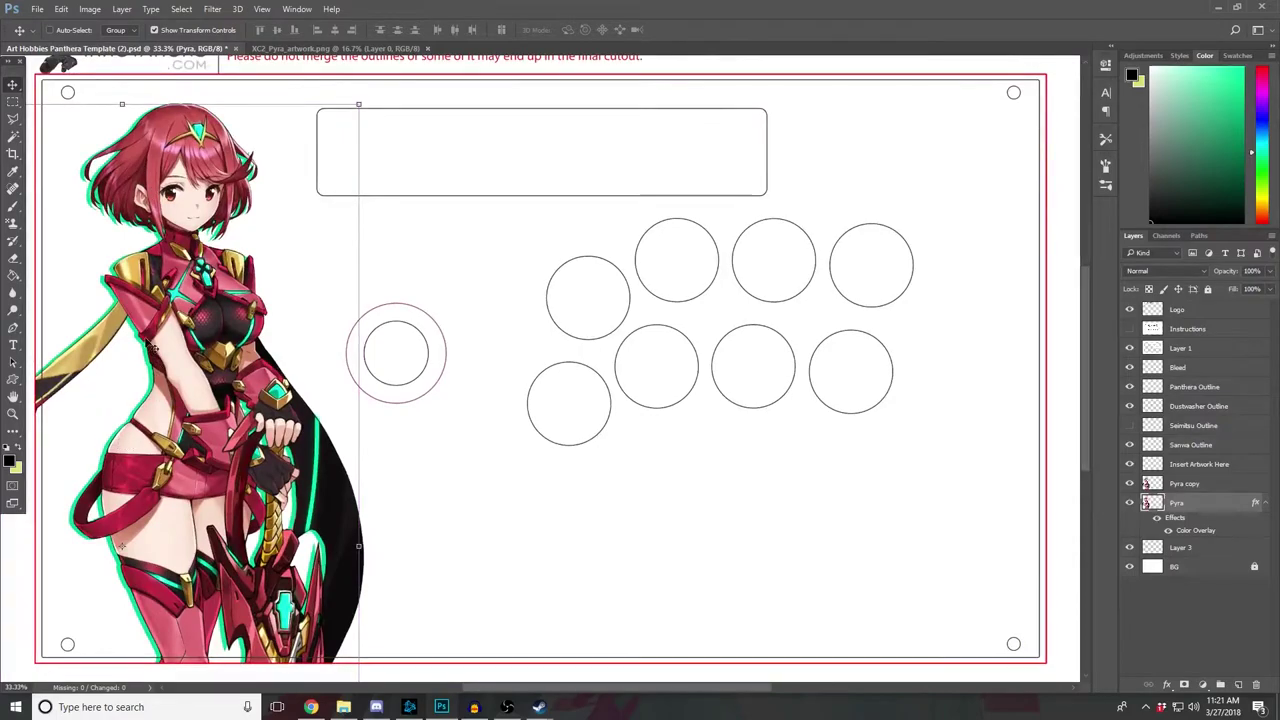
{"action": "left_click", "coordinate": [14, 104]}
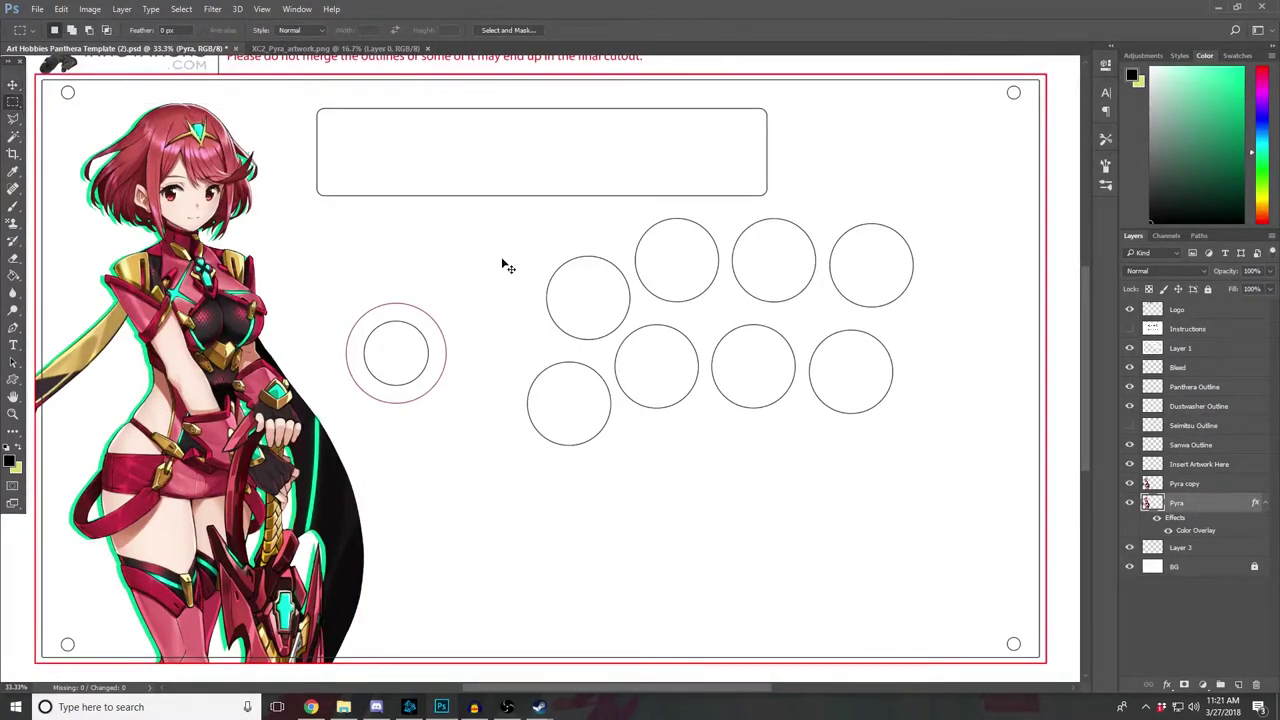
{"action": "key", "text": "ctrl+minus"}
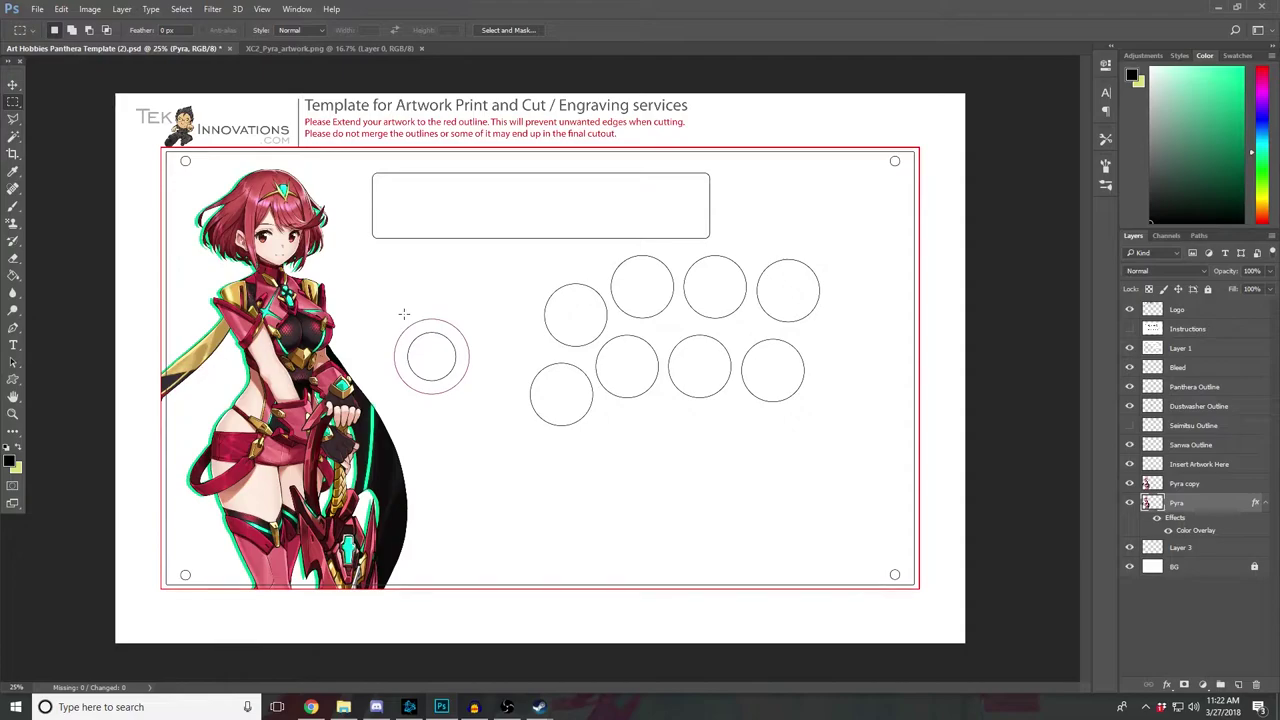
Step: Add a new layer directly above Layer 3 and try a dark blue fill on it, undoing the fill
{"action": "left_click", "coordinate": [1264, 118]}
{"action": "left_click", "coordinate": [1243, 128]}
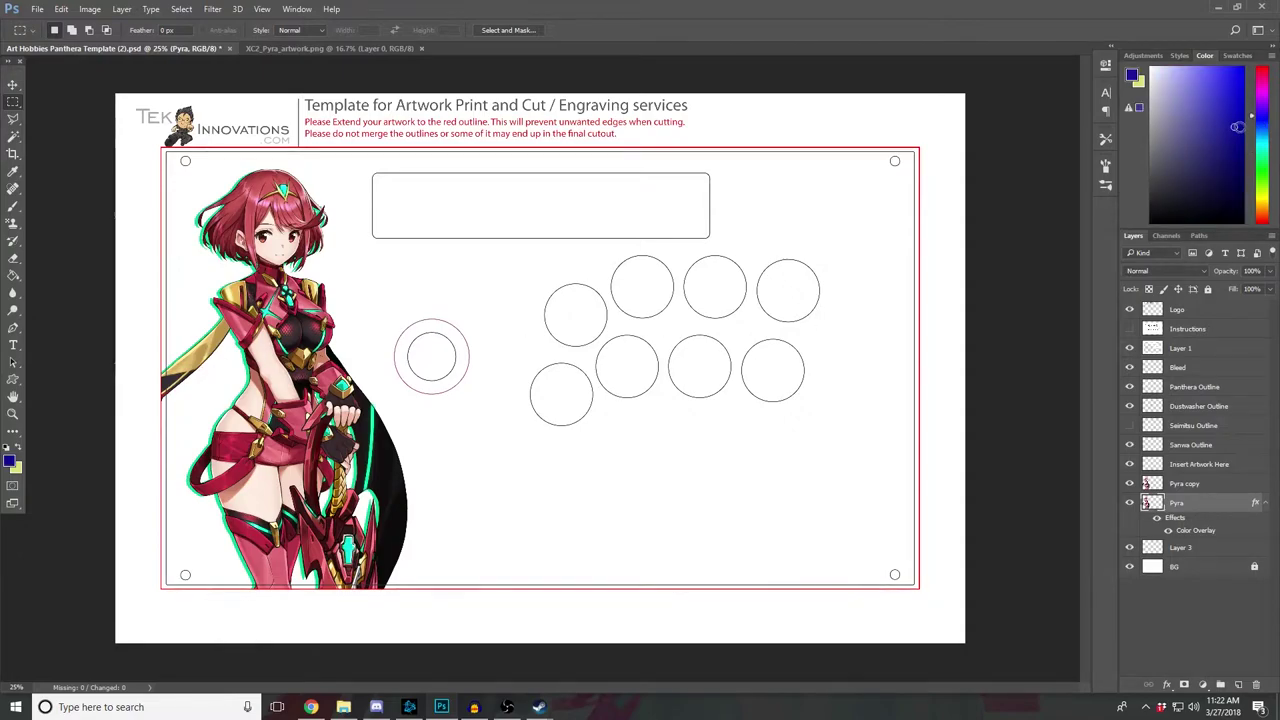
{"action": "left_click", "coordinate": [1199, 551]}
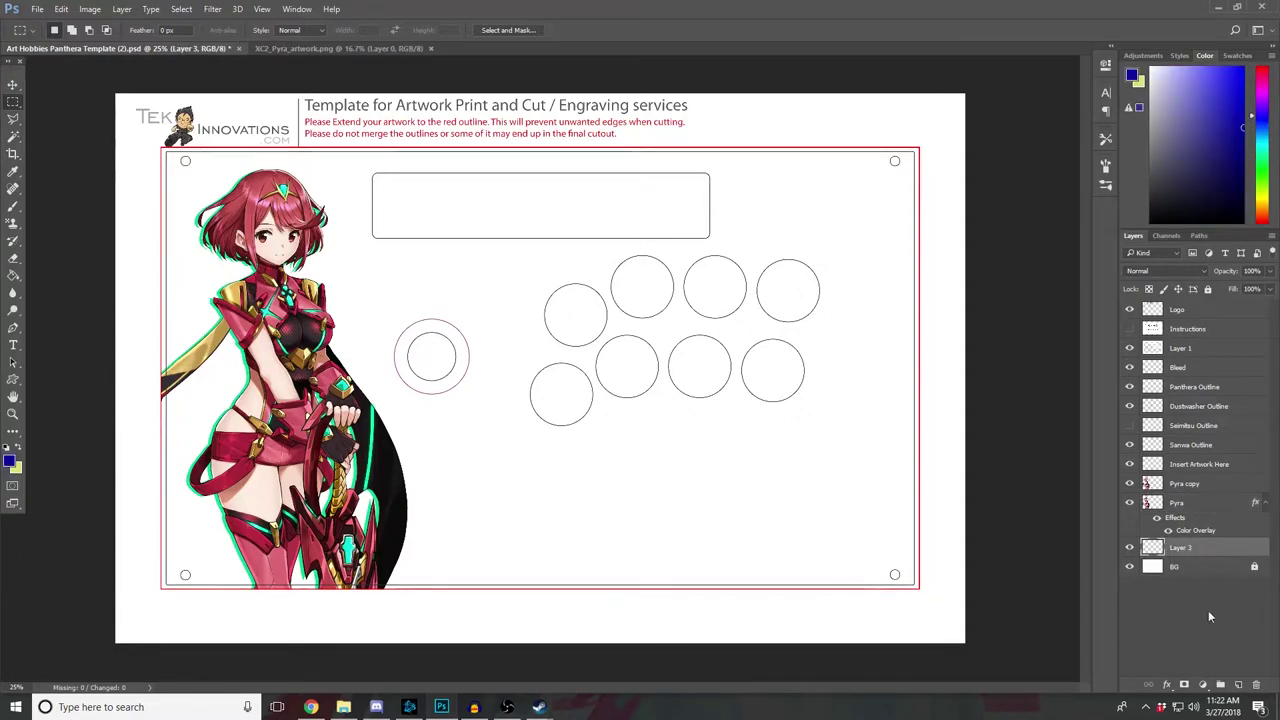
{"action": "left_click", "coordinate": [1238, 685]}
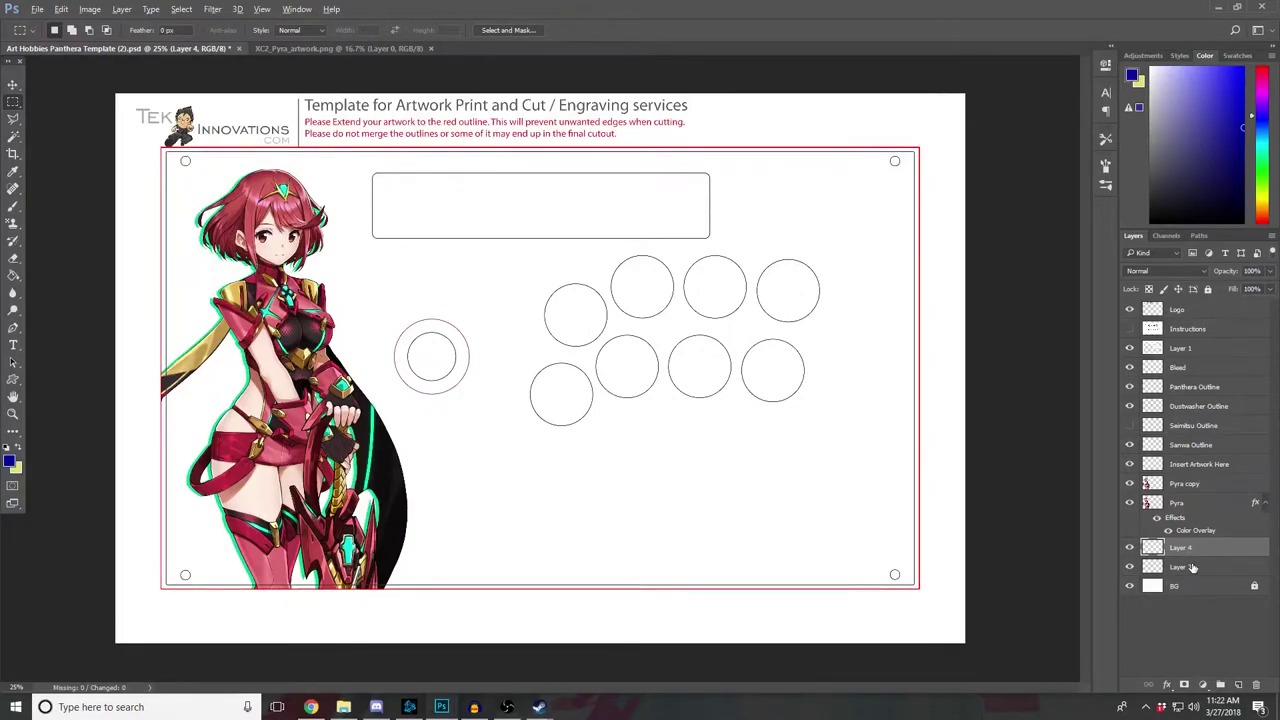
{"action": "key", "text": "alt+BackSpace"}
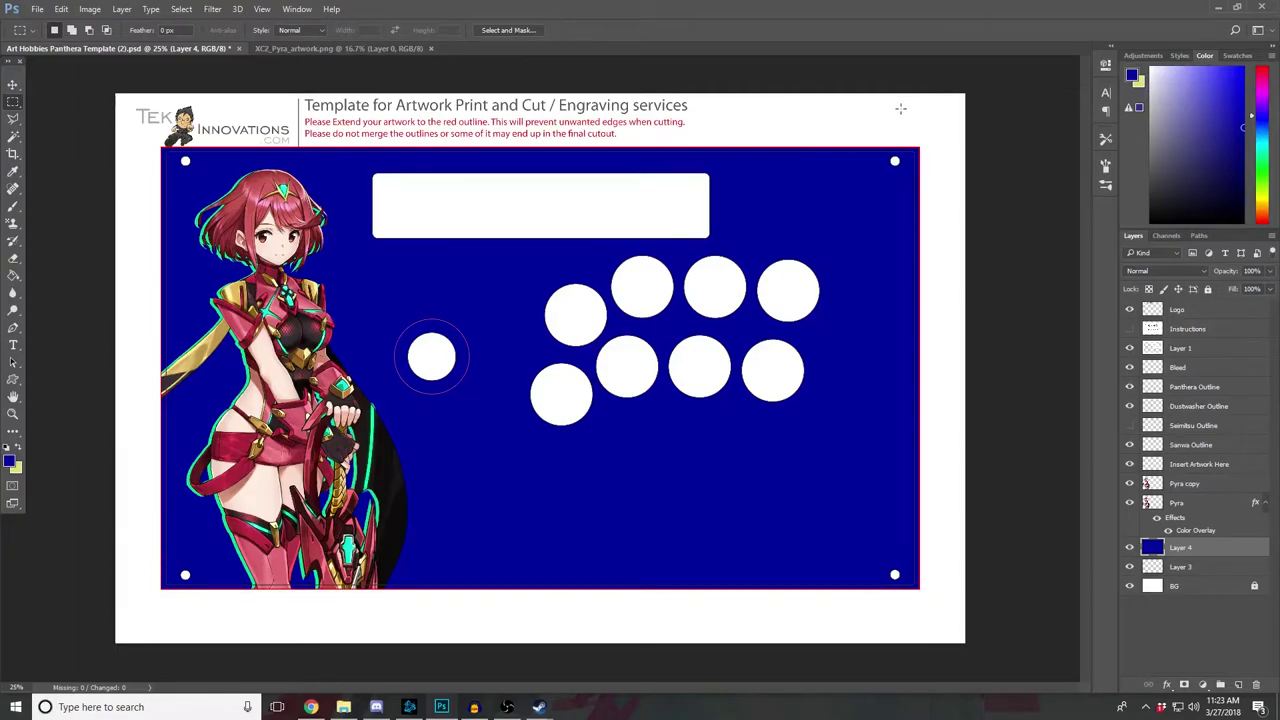
{"action": "key", "text": "ctrl+z"}
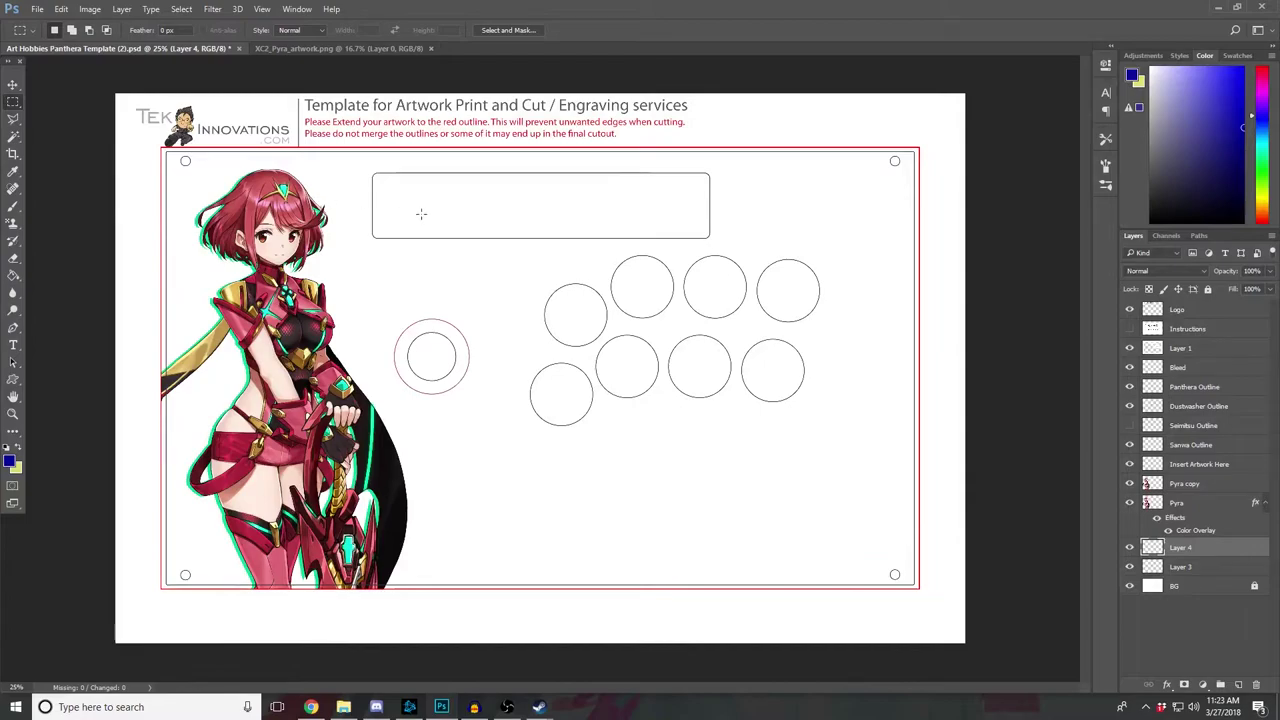
Step: Choose the 1184 px binary-digit brush and set the foreground colour to the green of Pyra's offset outline
{"action": "left_click", "coordinate": [13, 206]}
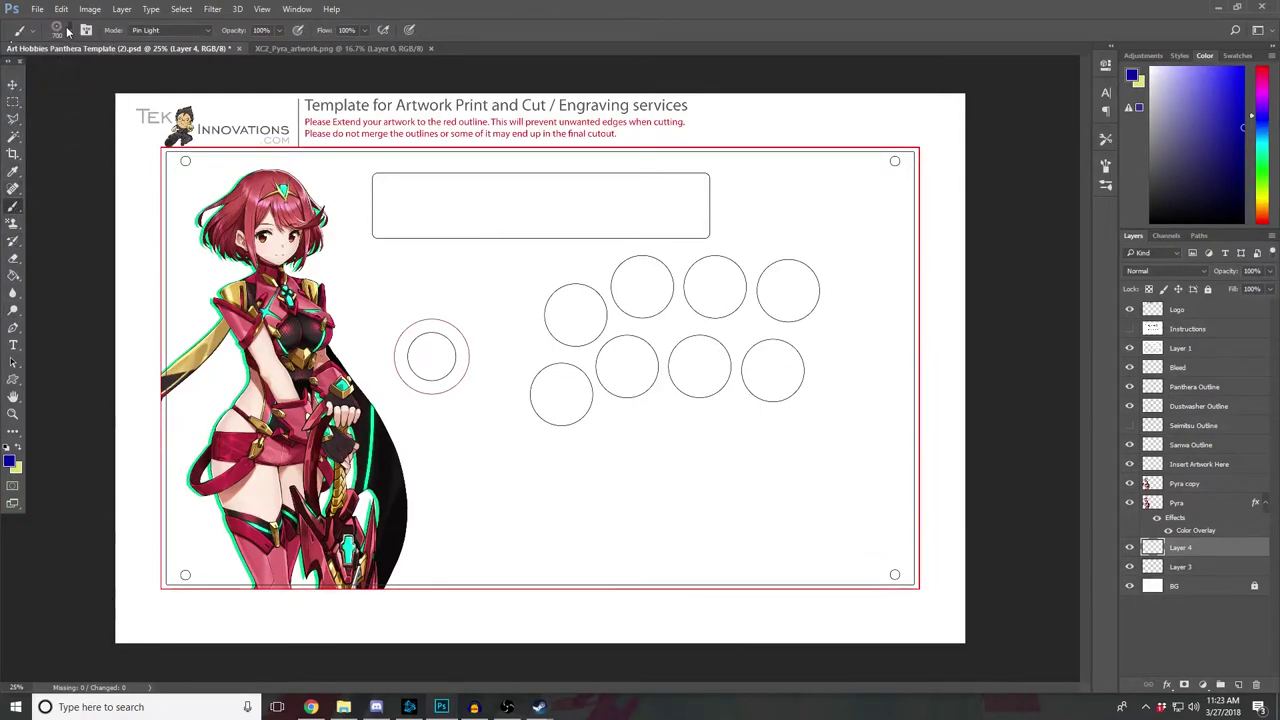
{"action": "left_click", "coordinate": [67, 31]}
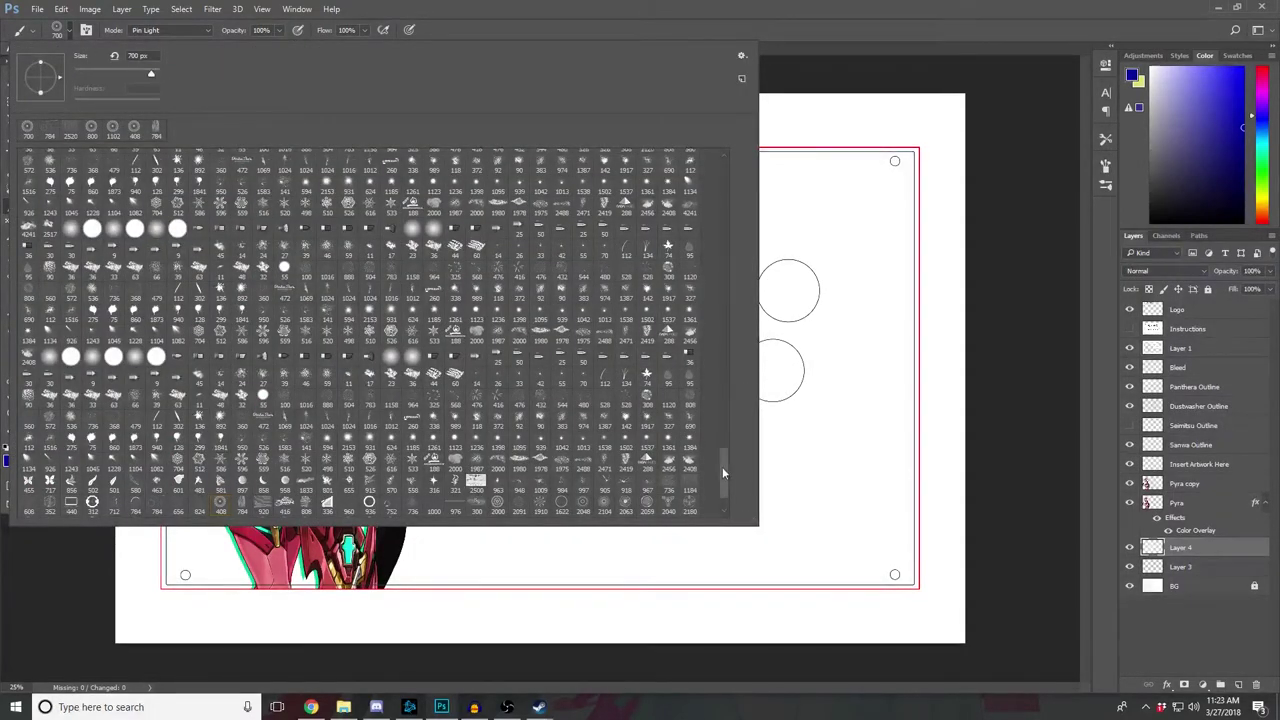
{"action": "scroll", "coordinate": [722, 466], "scroll_direction": "down", "scroll_amount": 1}
{"action": "scroll", "coordinate": [722, 485], "scroll_direction": "down", "scroll_amount": 1}
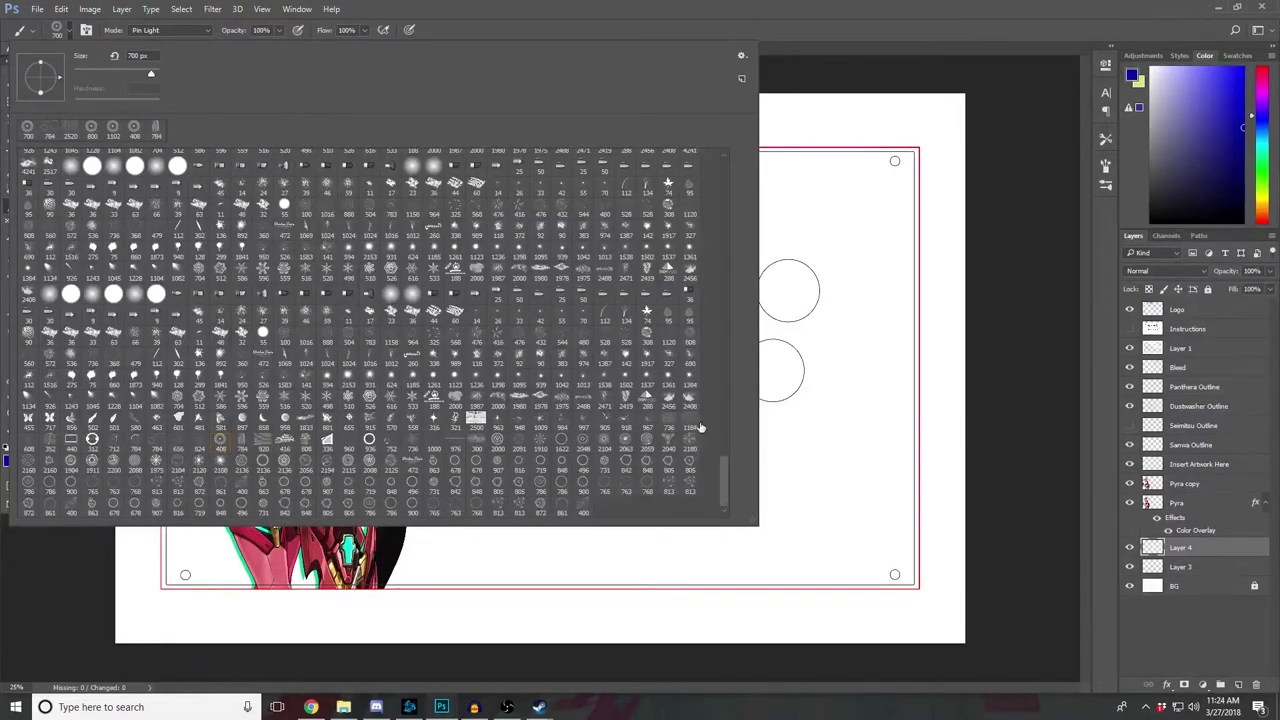
{"action": "left_click", "coordinate": [798, 405]}
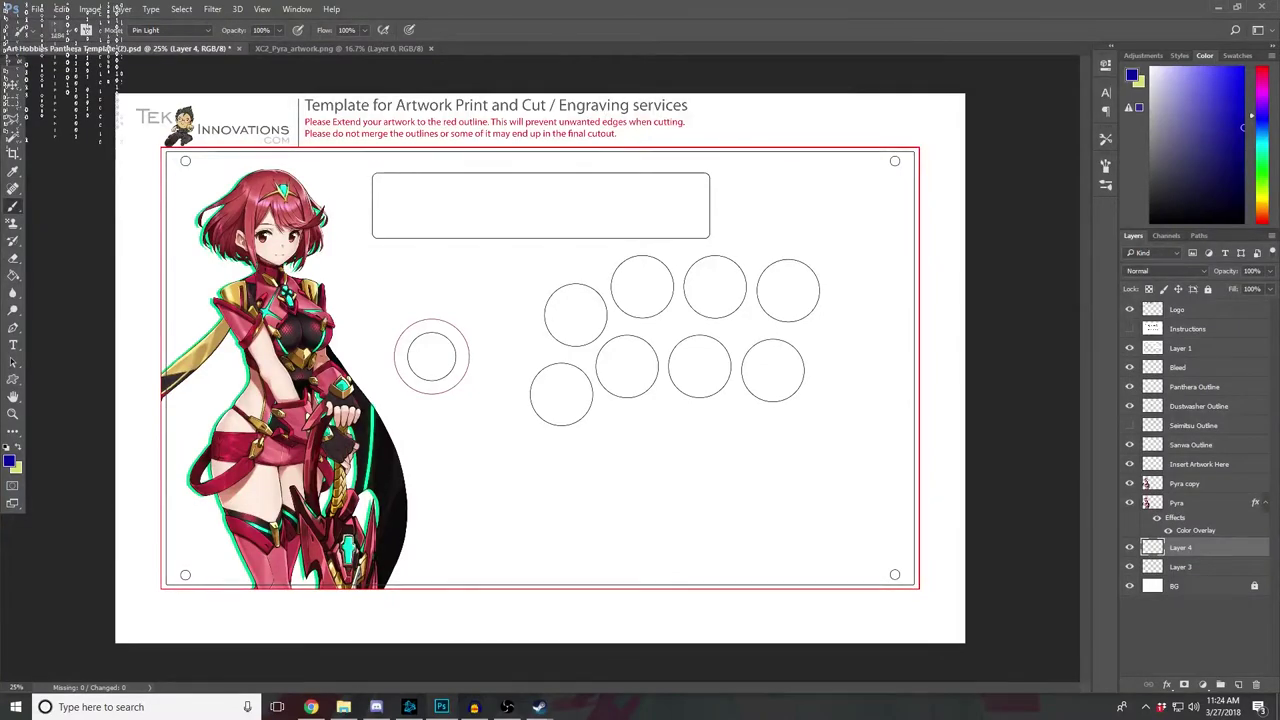
{"action": "left_click", "coordinate": [224, 255]}
{"action": "key", "text": "ctrl+z"}
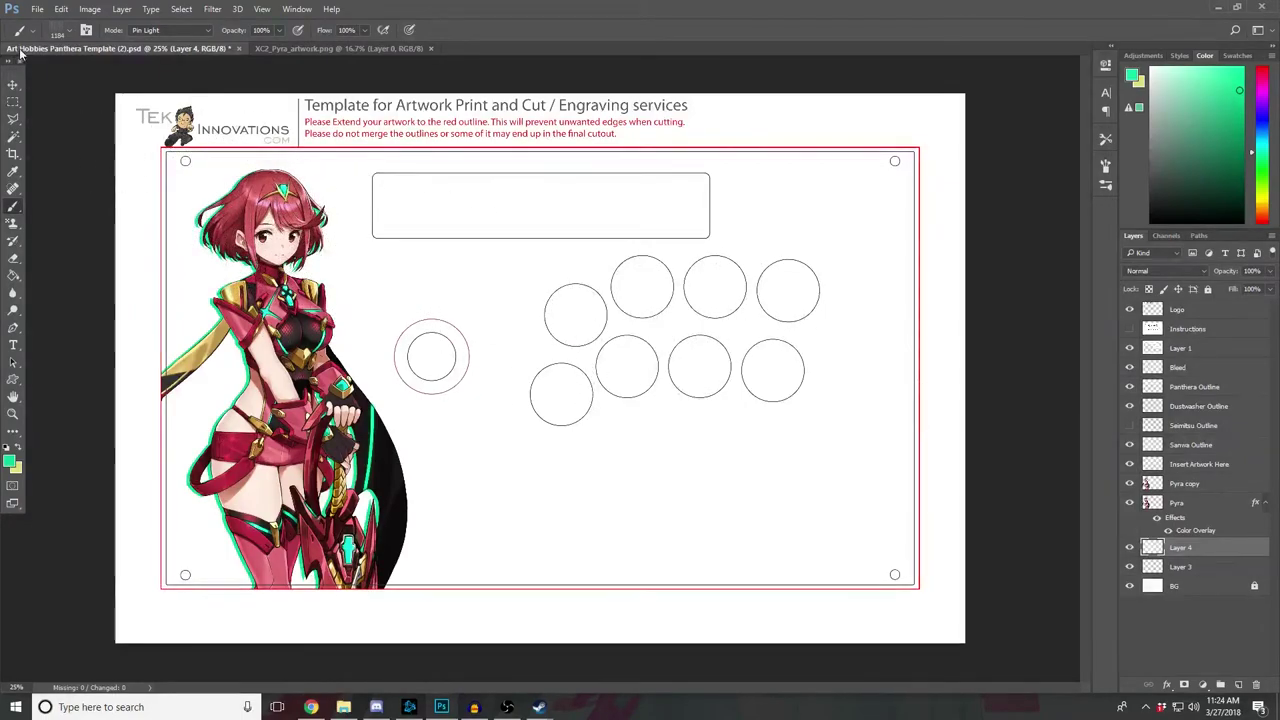
Step: Enlarge the binary-digit brush to about 2500 px
{"action": "left_click", "coordinate": [71, 34]}
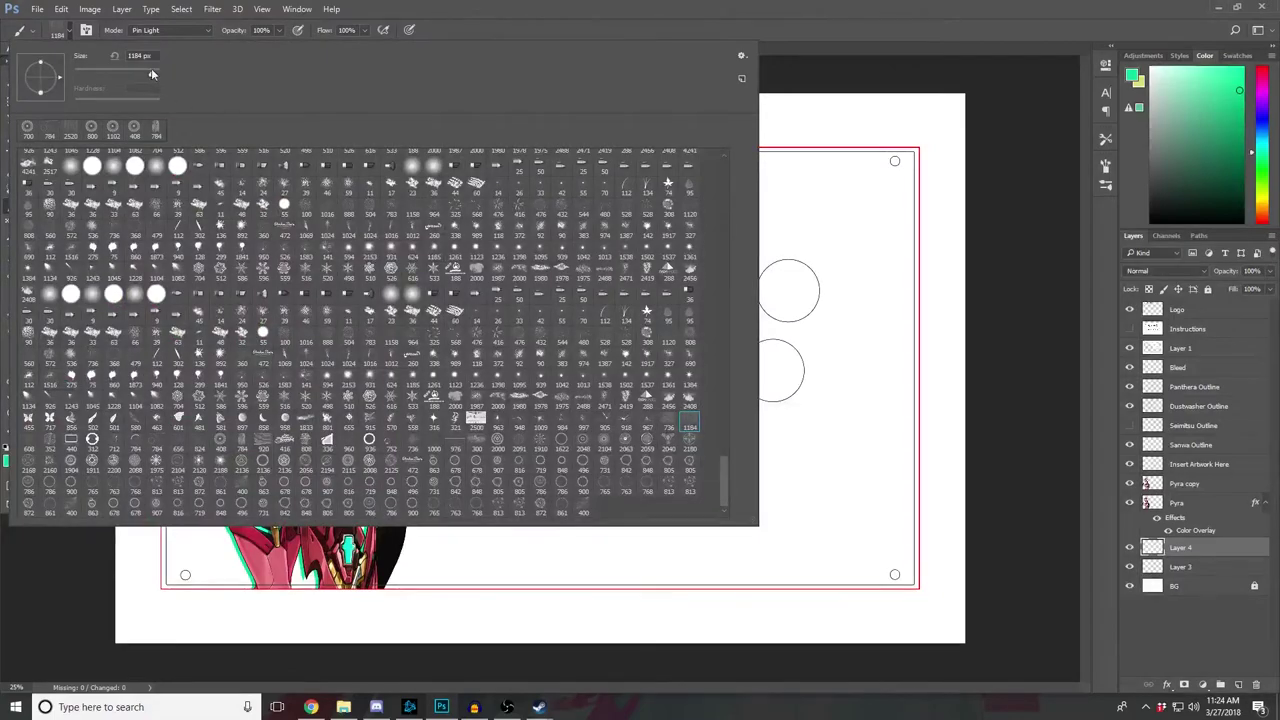
{"action": "left_click_drag", "start_coordinate": [151, 72], "coordinate": [155, 76]}
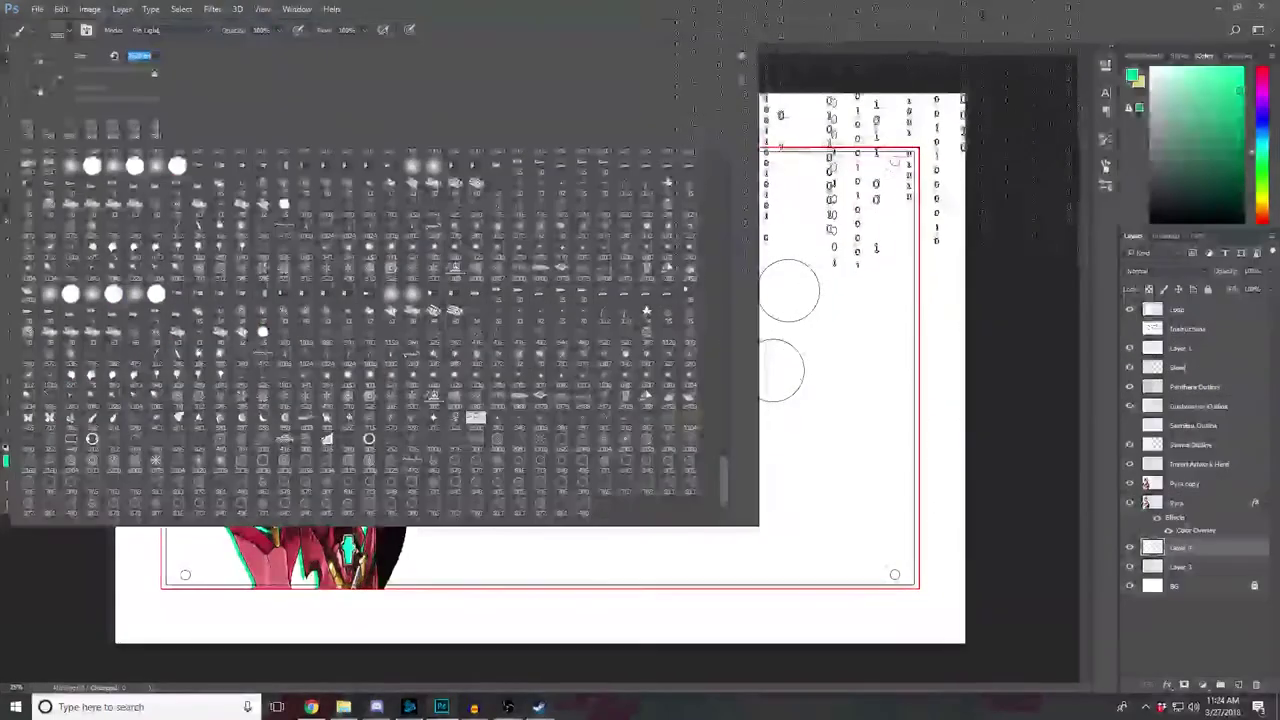
{"action": "key", "text": "Return"}
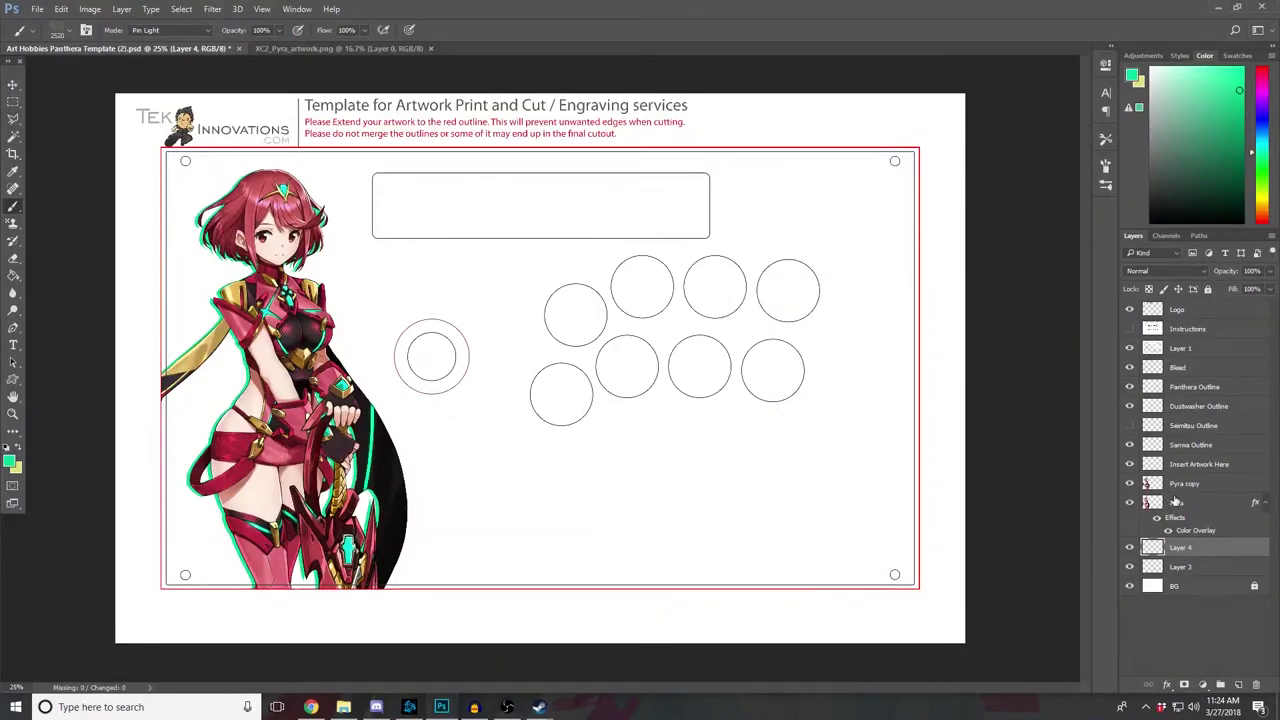
Step: Stamp the green binary-digit brush on Layer 4 across the upper part of the template, behind Pyra
{"action": "left_click", "coordinate": [500, 290]}
{"action": "left_click", "coordinate": [200, 232], "text": "alt"}
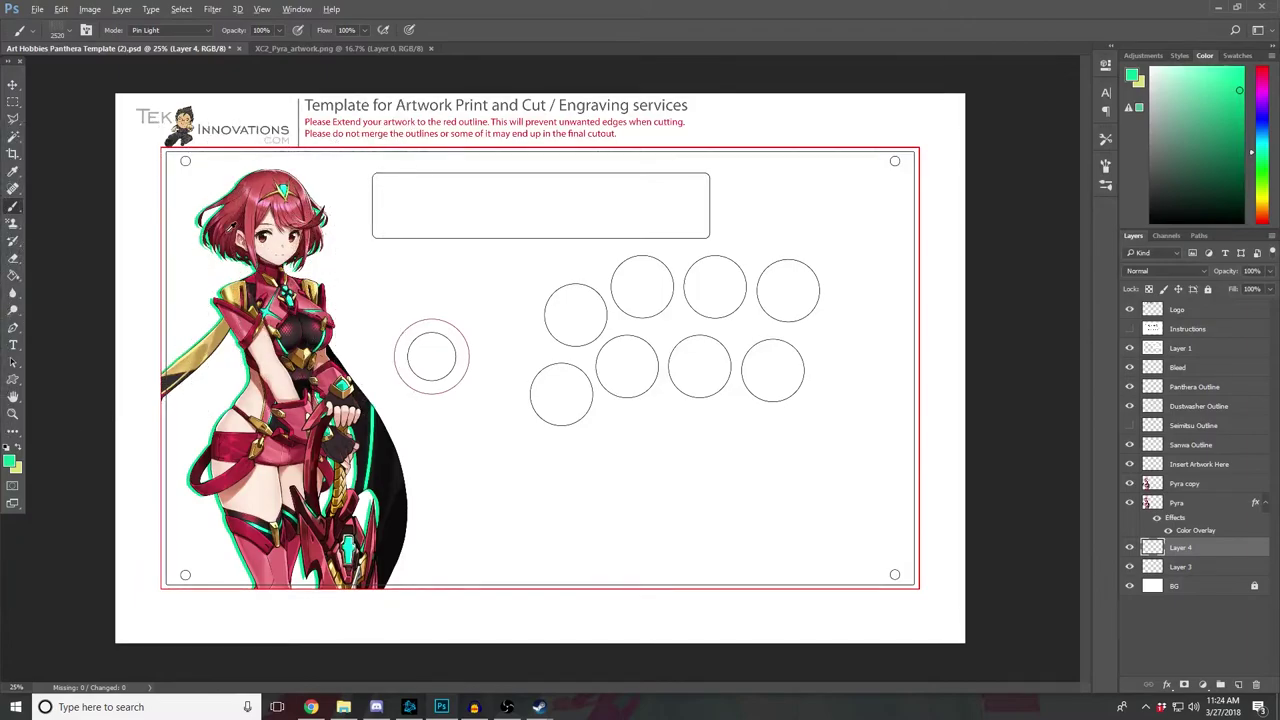
{"action": "left_click", "coordinate": [282, 200], "text": "alt"}
{"action": "left_click_drag", "start_coordinate": [282, 200], "coordinate": [214, 315]}
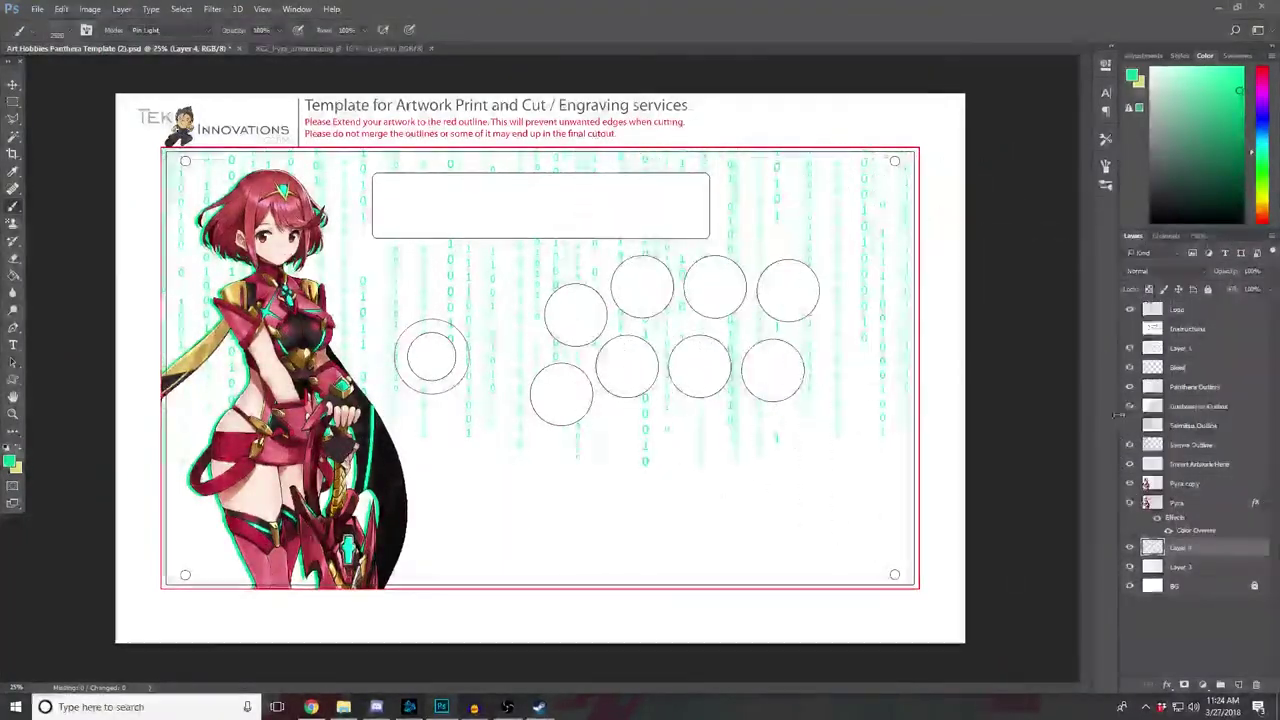
{"action": "left_click", "coordinate": [13, 101]}
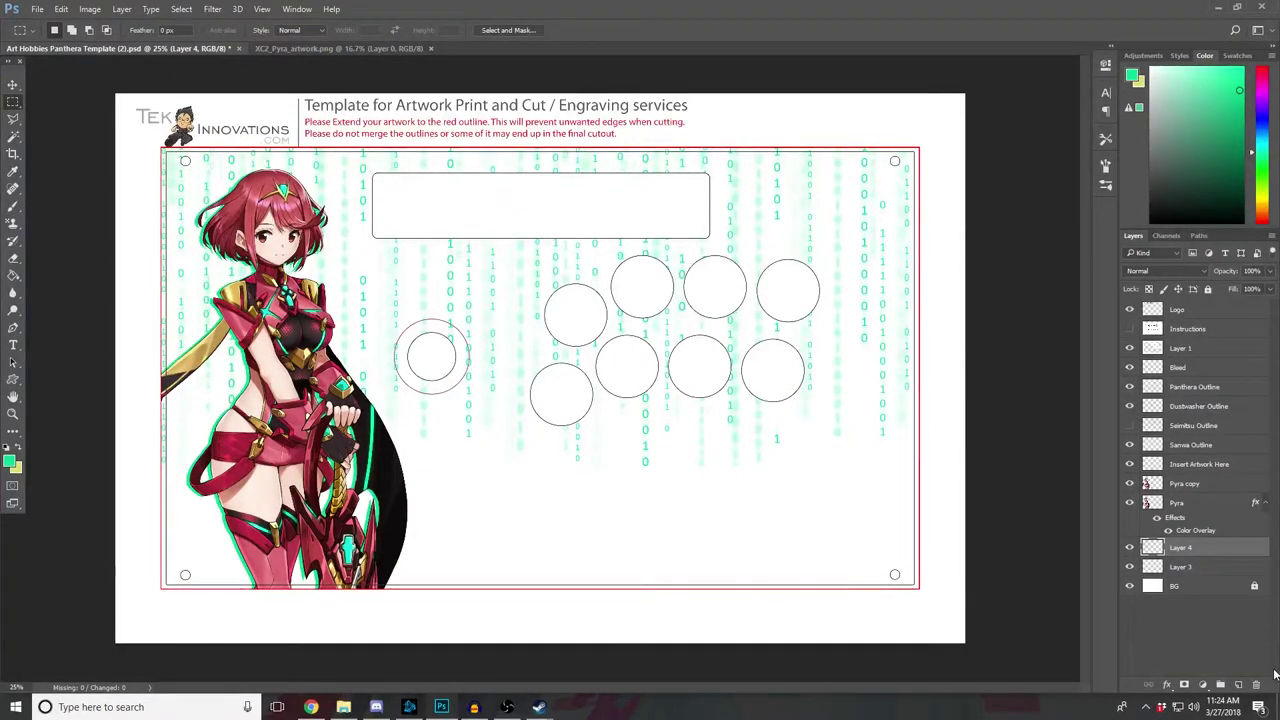
Step: Rename the layer with the green binary digits as Binary
{"action": "double_click", "coordinate": [1182, 547]}
{"action": "type", "text": "Binary"}
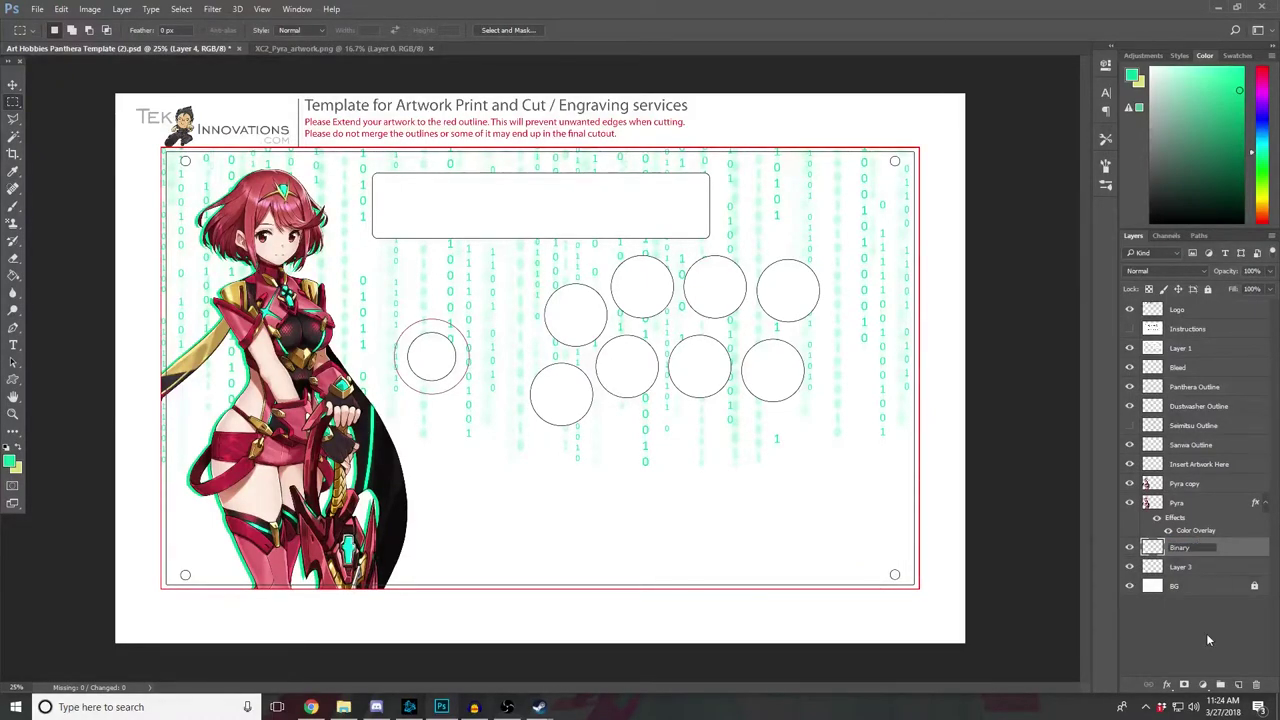
{"action": "key", "text": "Return"}
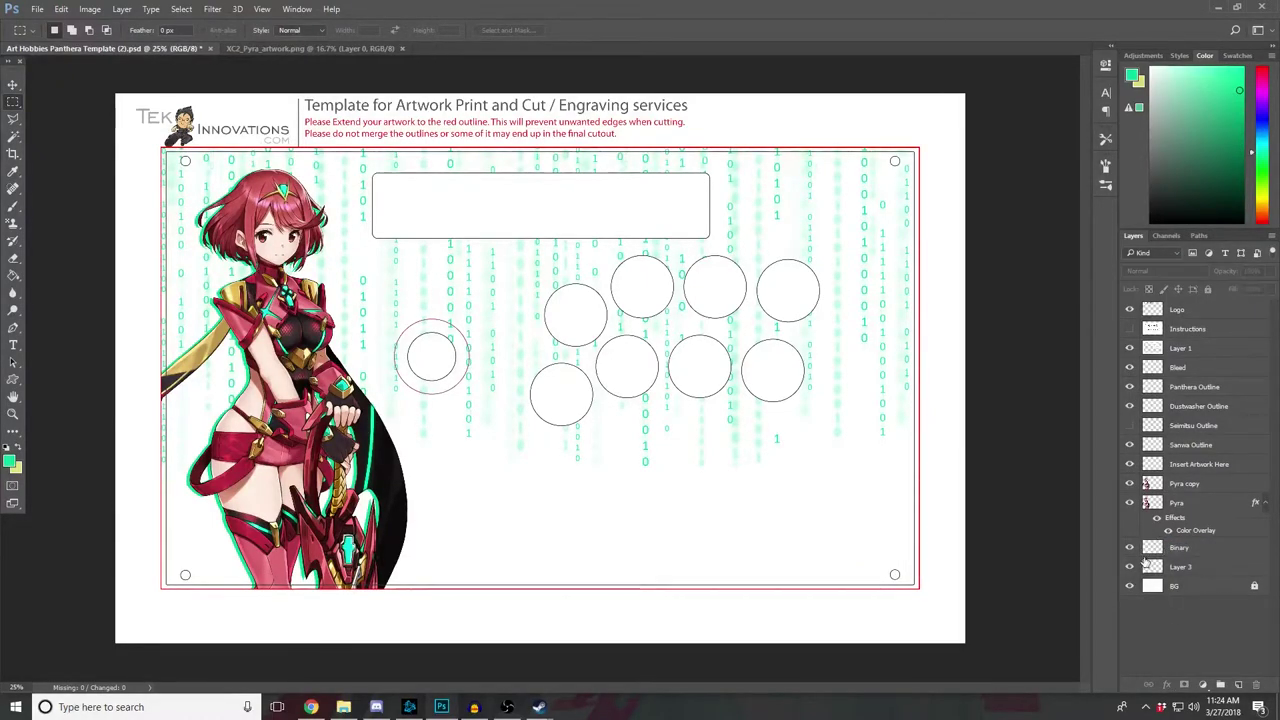
Step: Compare the artwork with the Binary layer hidden and shown, and leave the layer shown
{"action": "left_click", "coordinate": [1130, 547]}
{"action": "left_click", "coordinate": [1131, 547]}
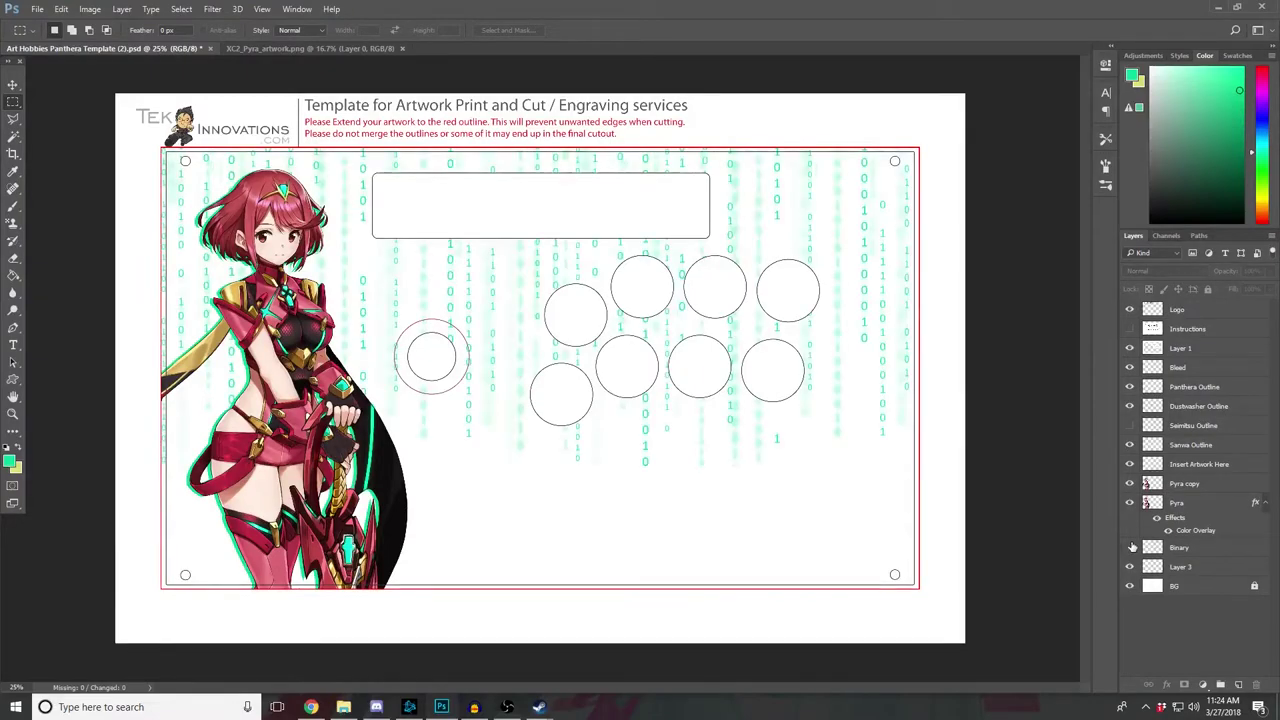
{"action": "left_click", "coordinate": [1131, 547]}
{"action": "left_click", "coordinate": [1131, 547]}
{"action": "left_click", "coordinate": [1131, 547]}
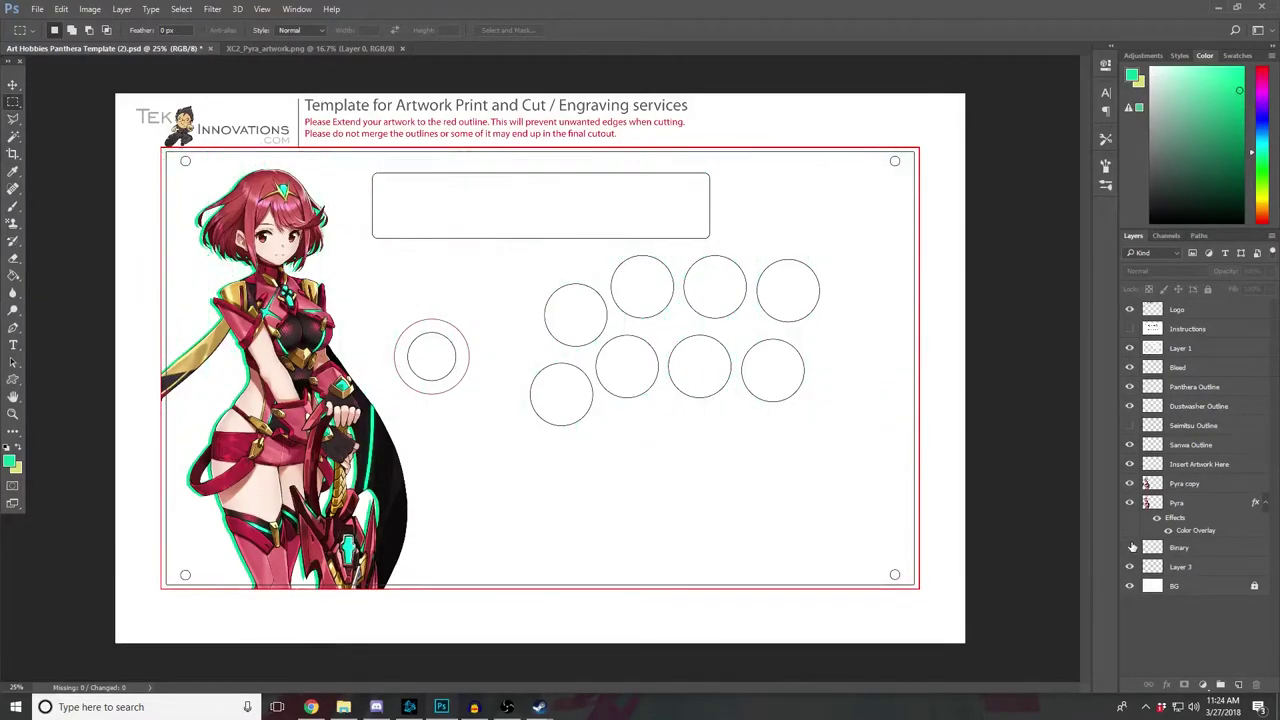
{"action": "left_click", "coordinate": [1131, 547]}
{"action": "left_click", "coordinate": [1131, 547]}
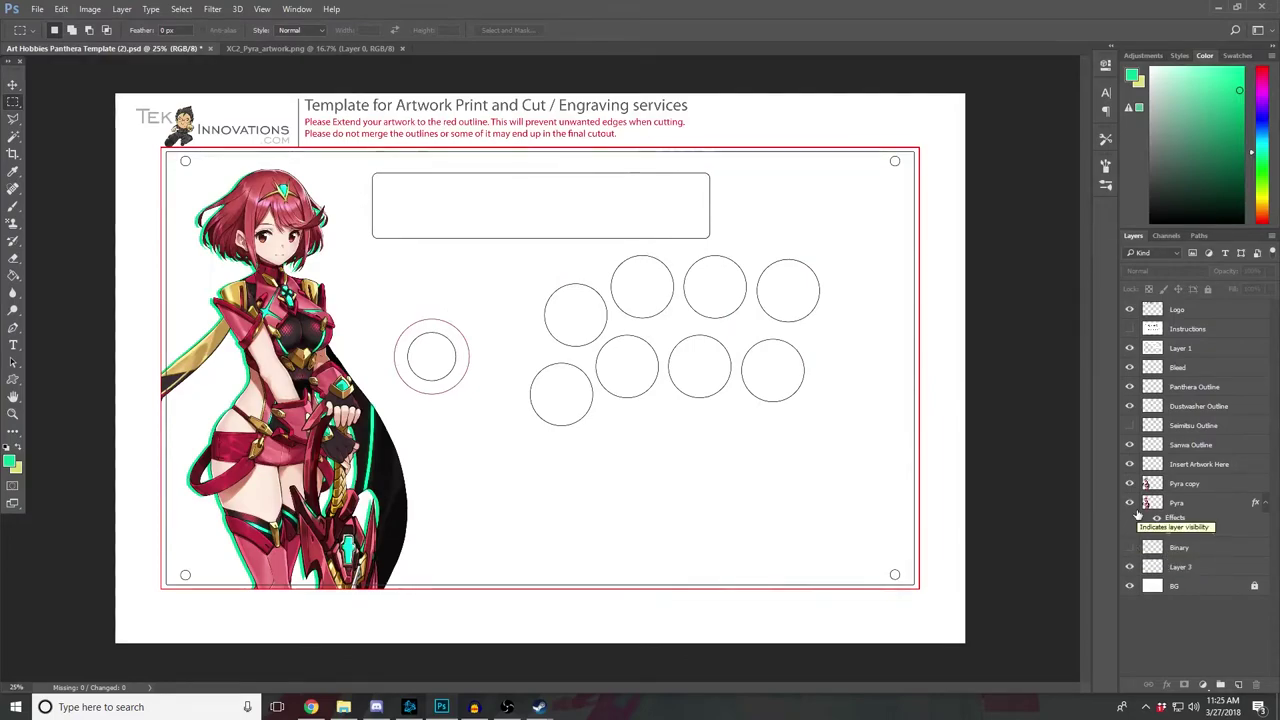
{"action": "left_click", "coordinate": [1129, 547]}
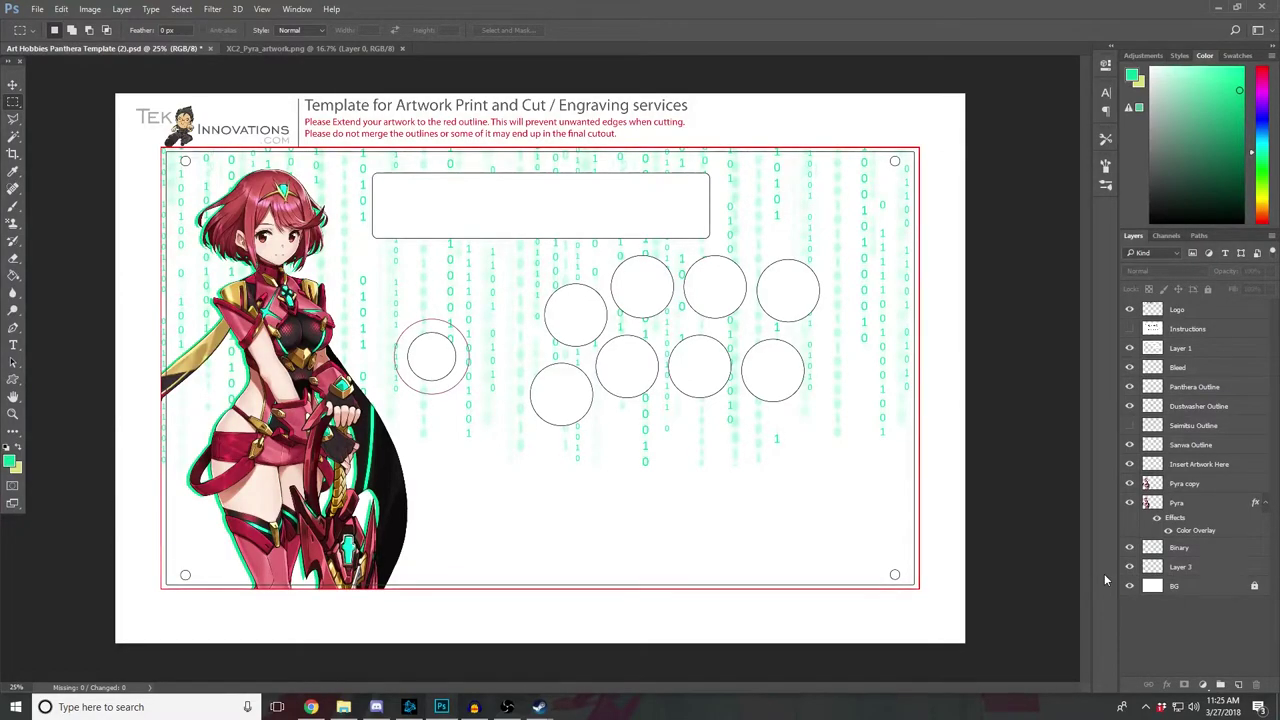
Step: Set the foreground colour to black and fill Layer 3 with it as the background behind the binary digits
{"action": "left_click", "coordinate": [1187, 568]}
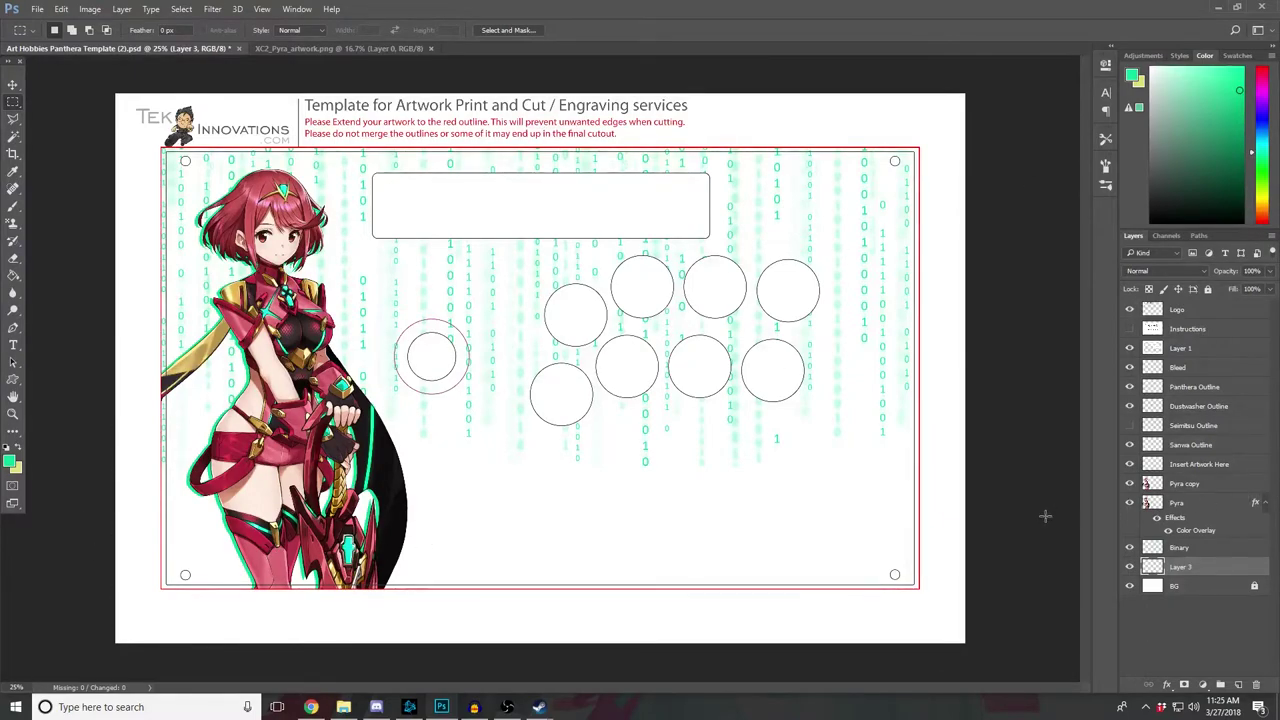
{"action": "left_click", "coordinate": [13, 136]}
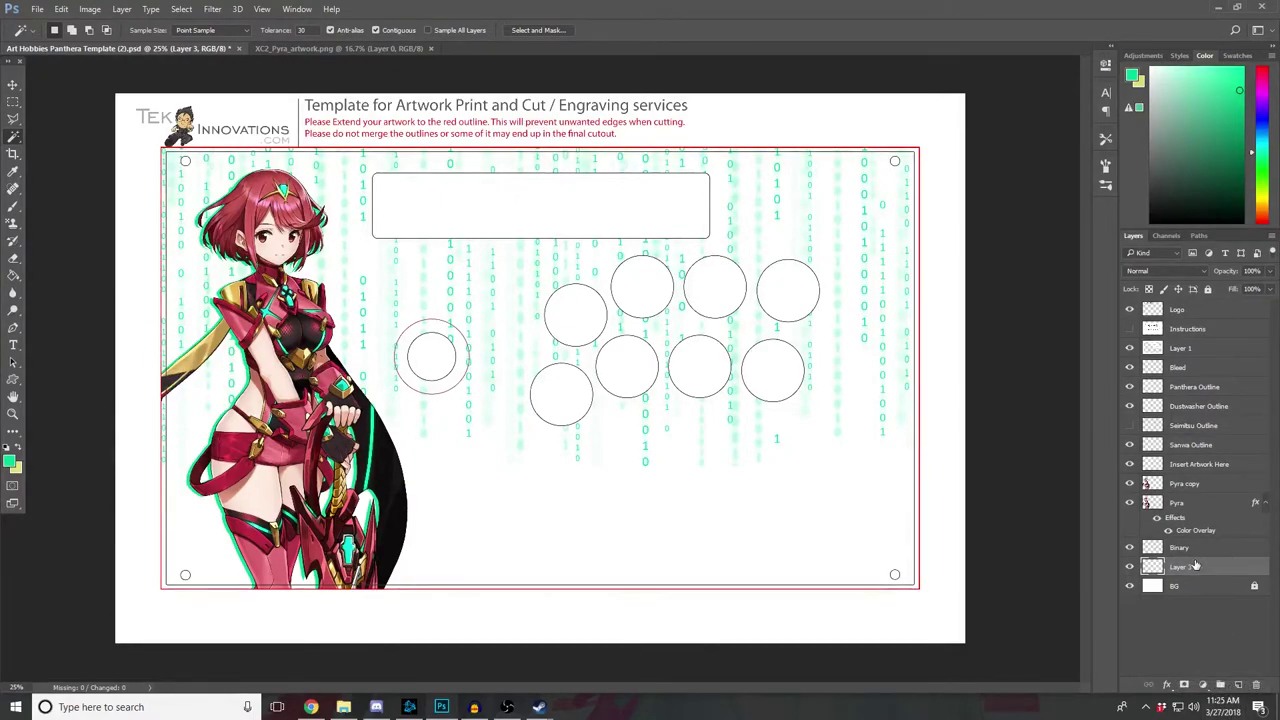
{"action": "left_click_drag", "start_coordinate": [1195, 567], "coordinate": [1168, 577]}
{"action": "left_click_drag", "start_coordinate": [1213, 148], "coordinate": [1099, 296]}
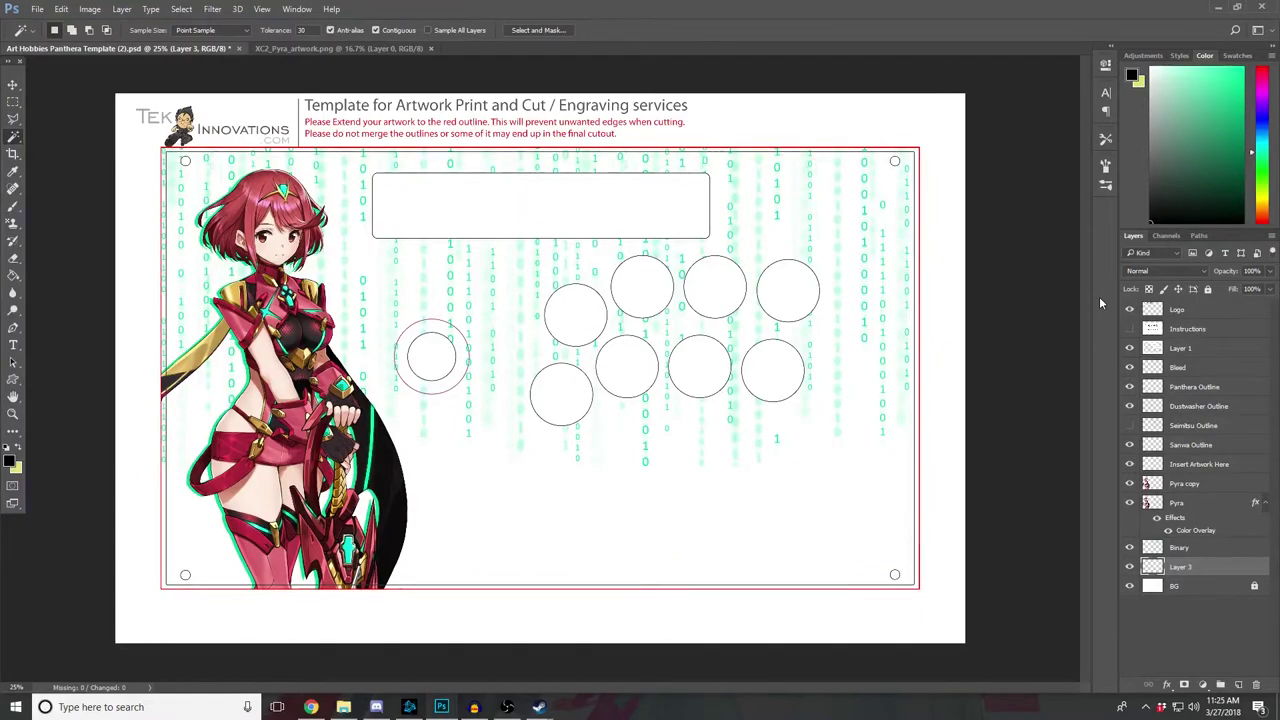
{"action": "key", "text": "alt+BackSpace"}
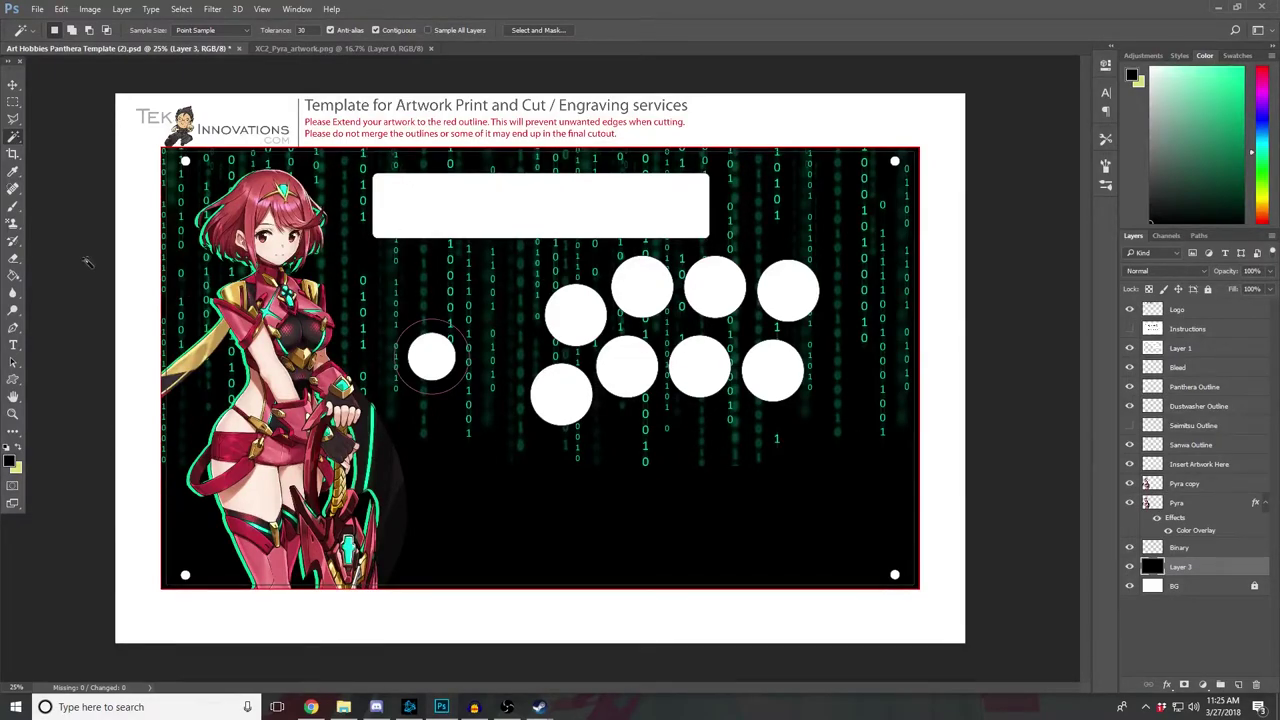
Step: Add a new layer directly above Layer 3 and make a rectangular selection across the lower edge of the artwork
{"action": "left_click", "coordinate": [14, 102]}
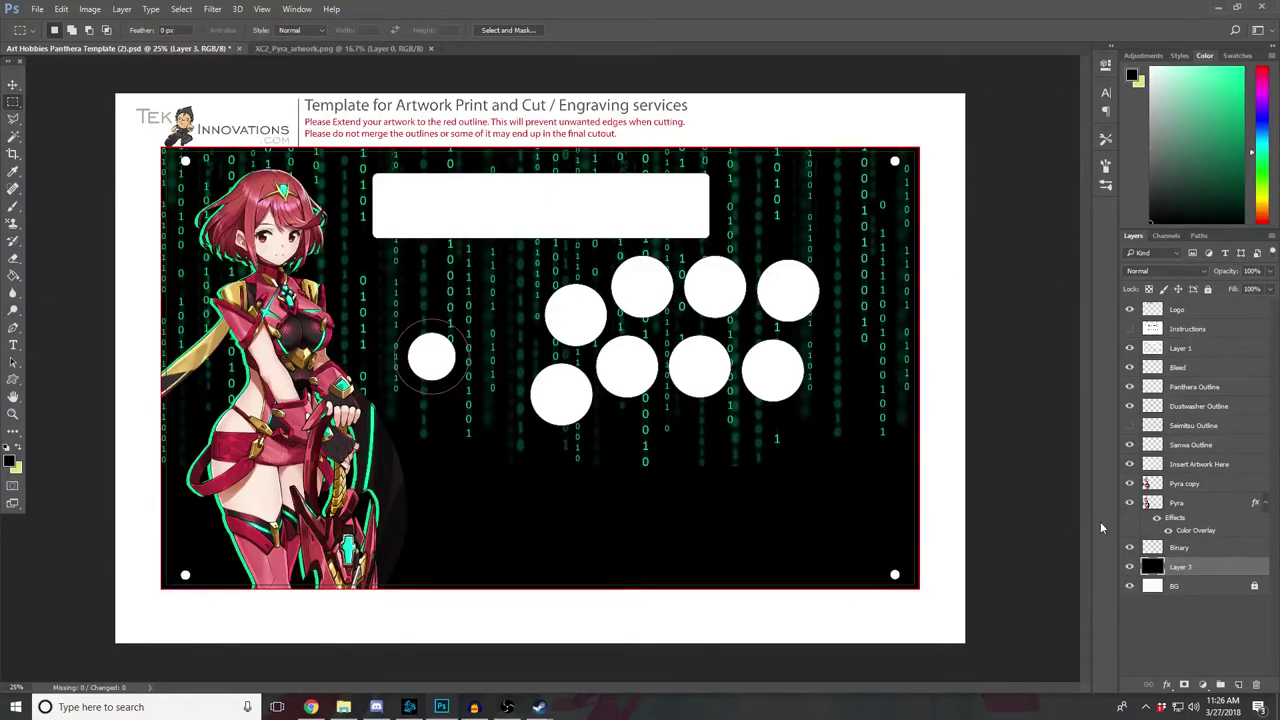
{"action": "left_click", "coordinate": [1239, 685]}
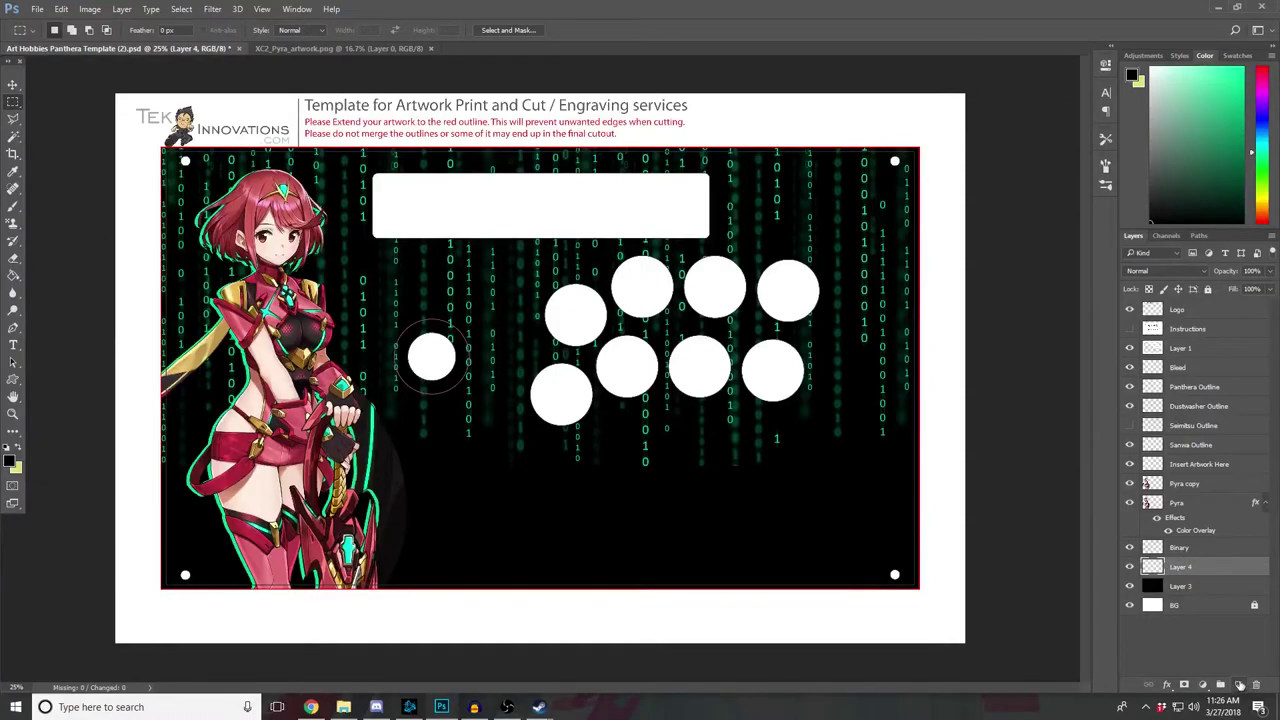
{"action": "left_click_drag", "start_coordinate": [144, 604], "coordinate": [965, 532]}
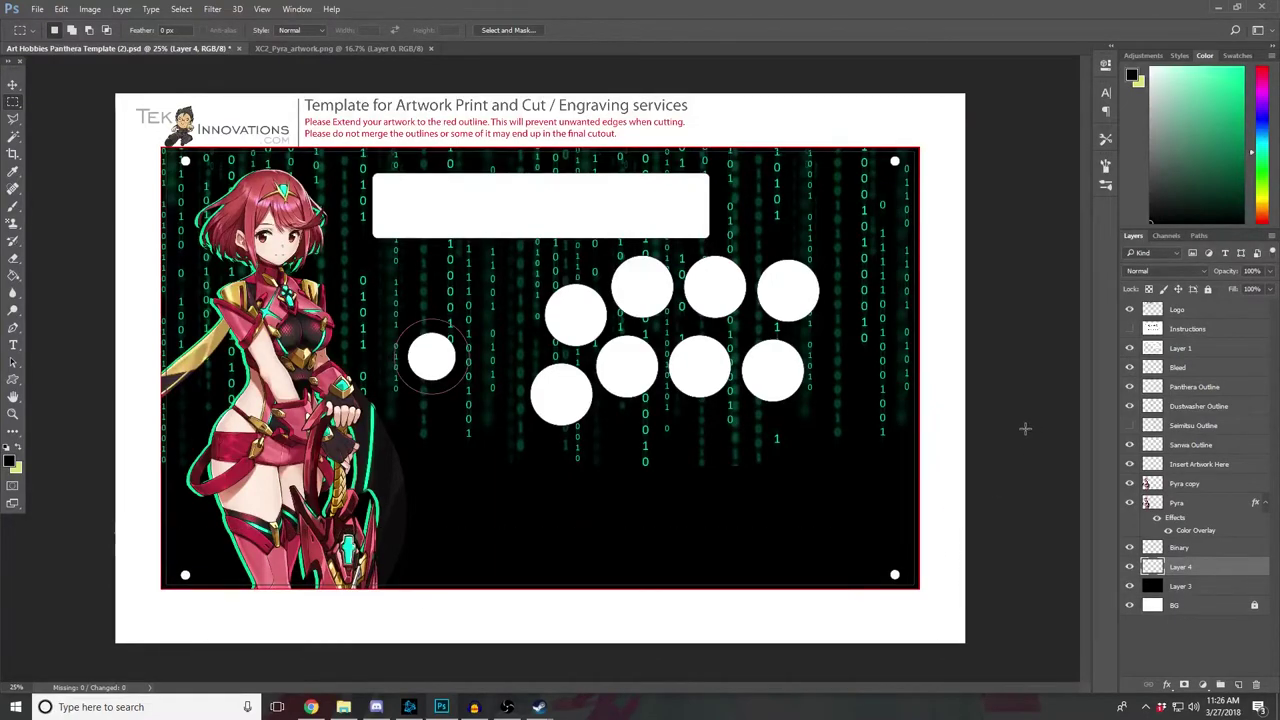
{"action": "key", "text": "ctrl+d"}
{"action": "left_click_drag", "start_coordinate": [398, 594], "coordinate": [942, 522]}
Step: Undo a black fill of the lower strip, try the green sampled from Pyra's outline on it instead, and deselect
{"action": "key", "text": "alt+BackSpace"}
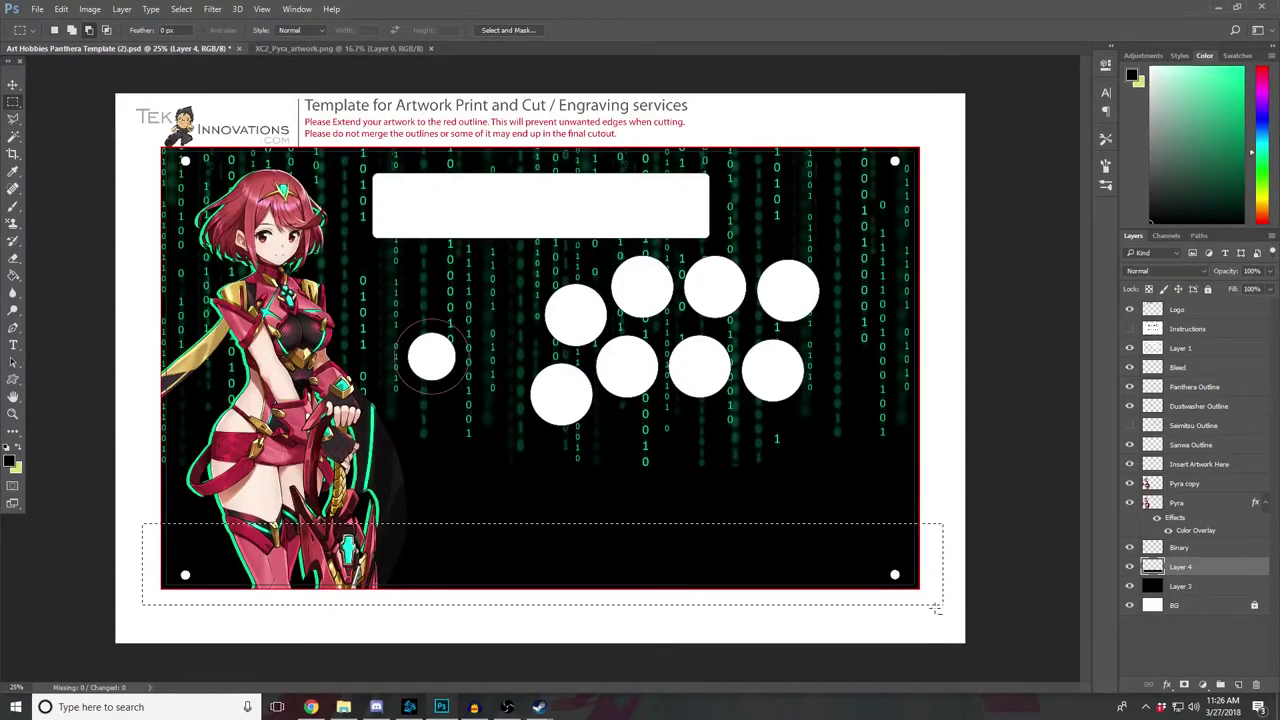
{"action": "key", "text": "ctrl+z"}
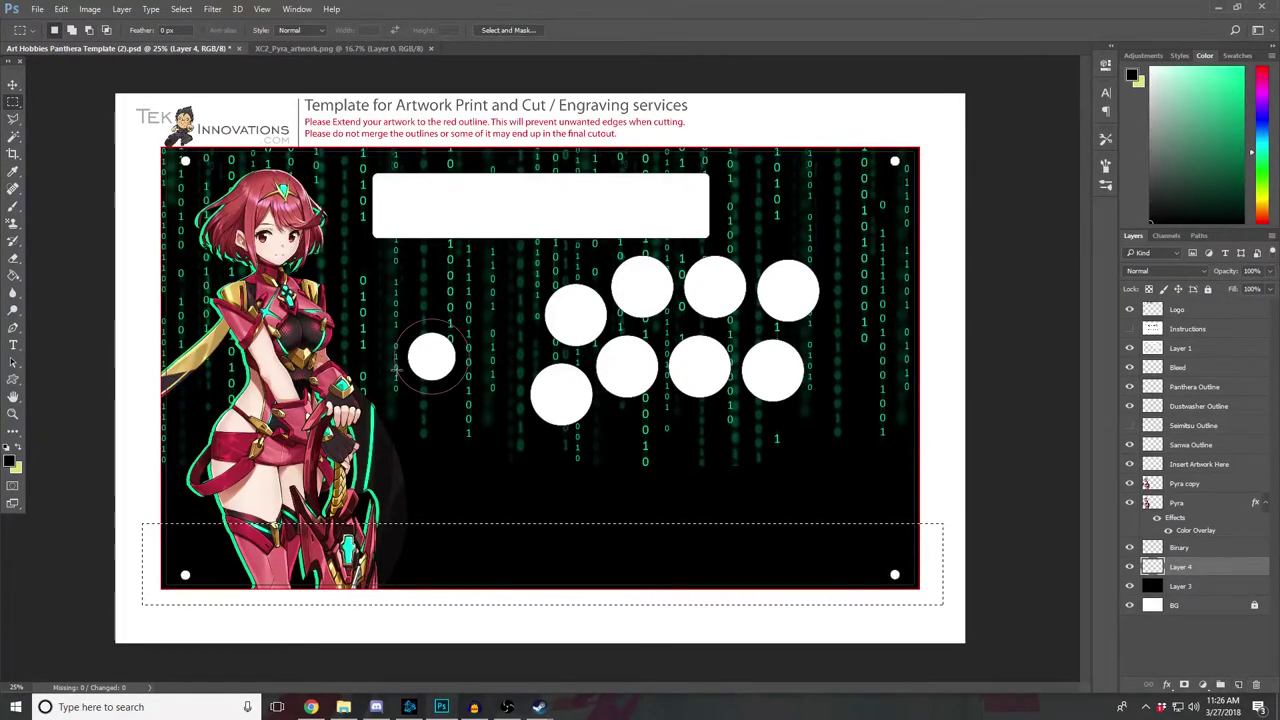
{"action": "left_click", "coordinate": [13, 171]}
{"action": "left_click", "coordinate": [203, 229]}
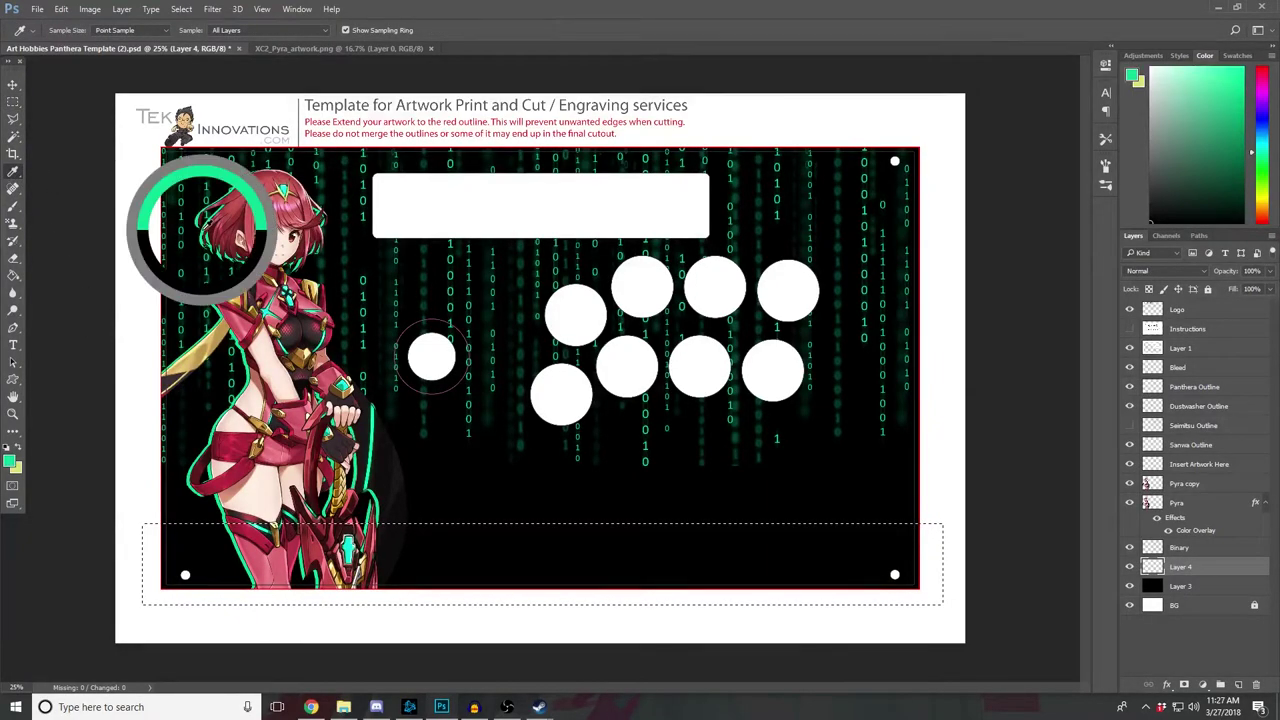
{"action": "left_click", "coordinate": [12, 106]}
{"action": "key", "text": "alt+BackSpace"}
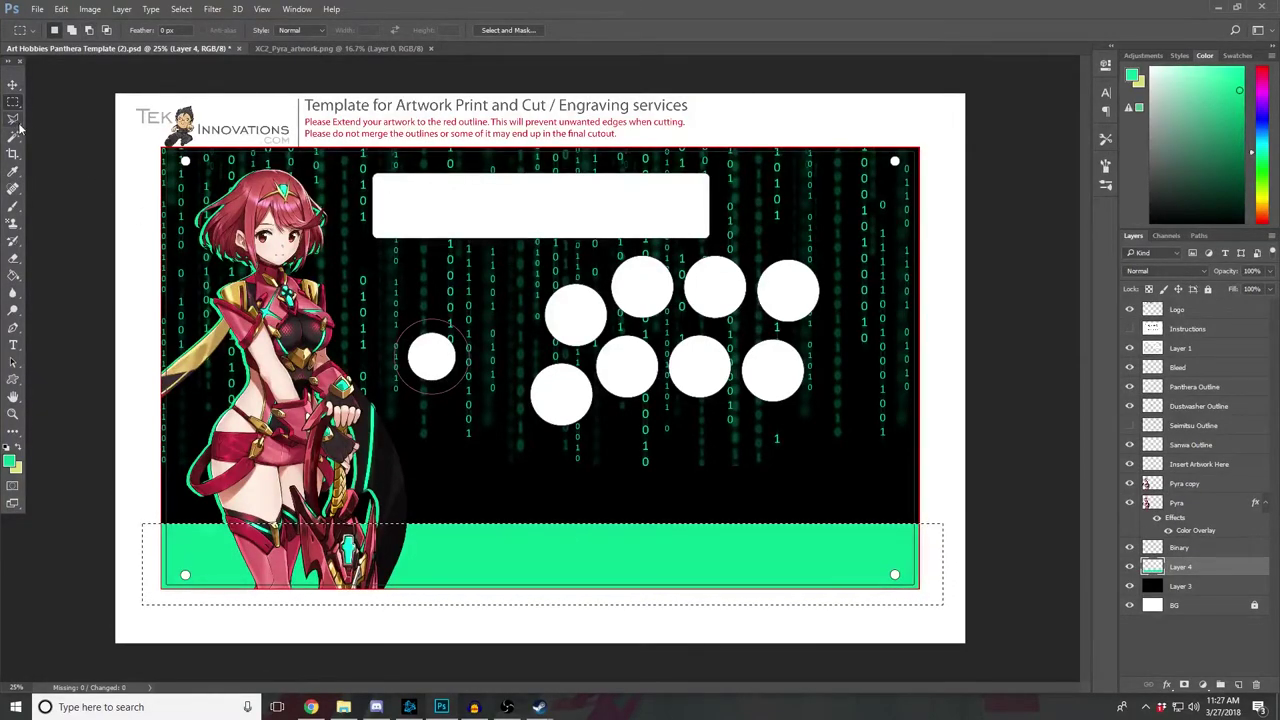
{"action": "key", "text": "ctrl+d"}
Step: Try a second strip on a new layer below the green one, filled with pink sampled from Pyra's outfit
{"action": "left_click", "coordinate": [1205, 588]}
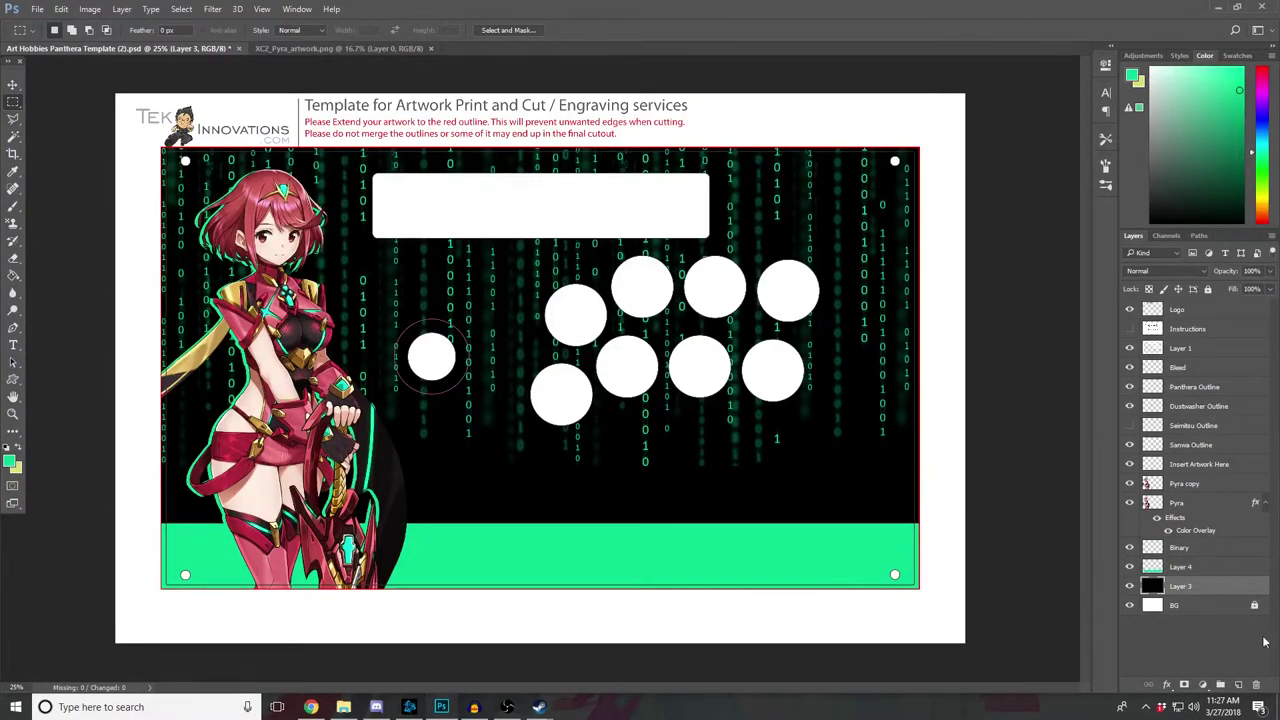
{"action": "left_click", "coordinate": [1238, 685]}
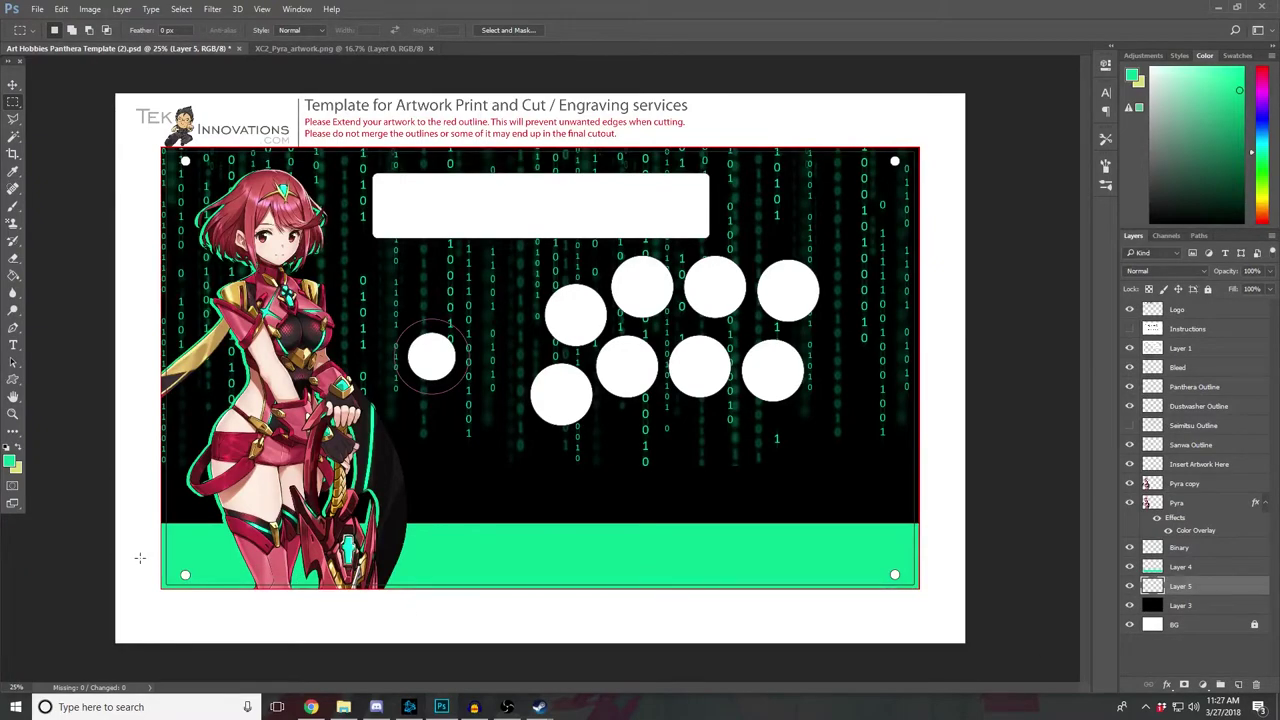
{"action": "left_click_drag", "start_coordinate": [140, 558], "coordinate": [948, 498]}
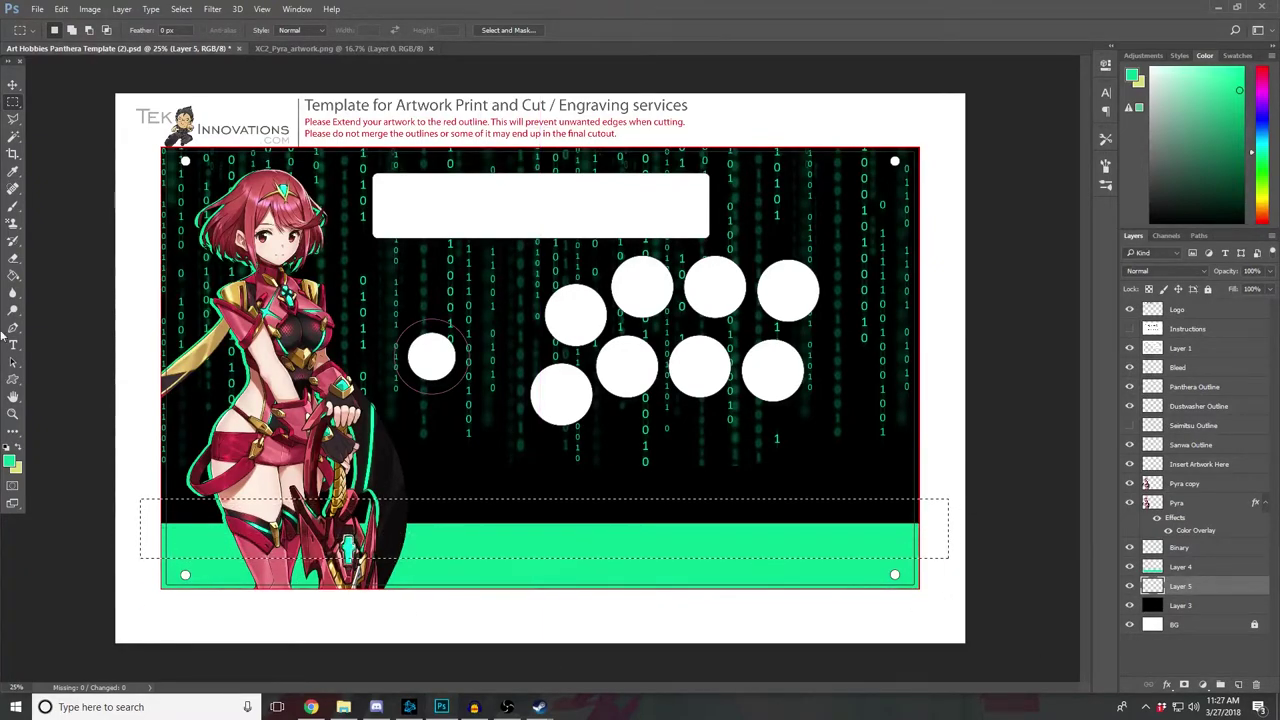
{"action": "left_click", "coordinate": [12, 172]}
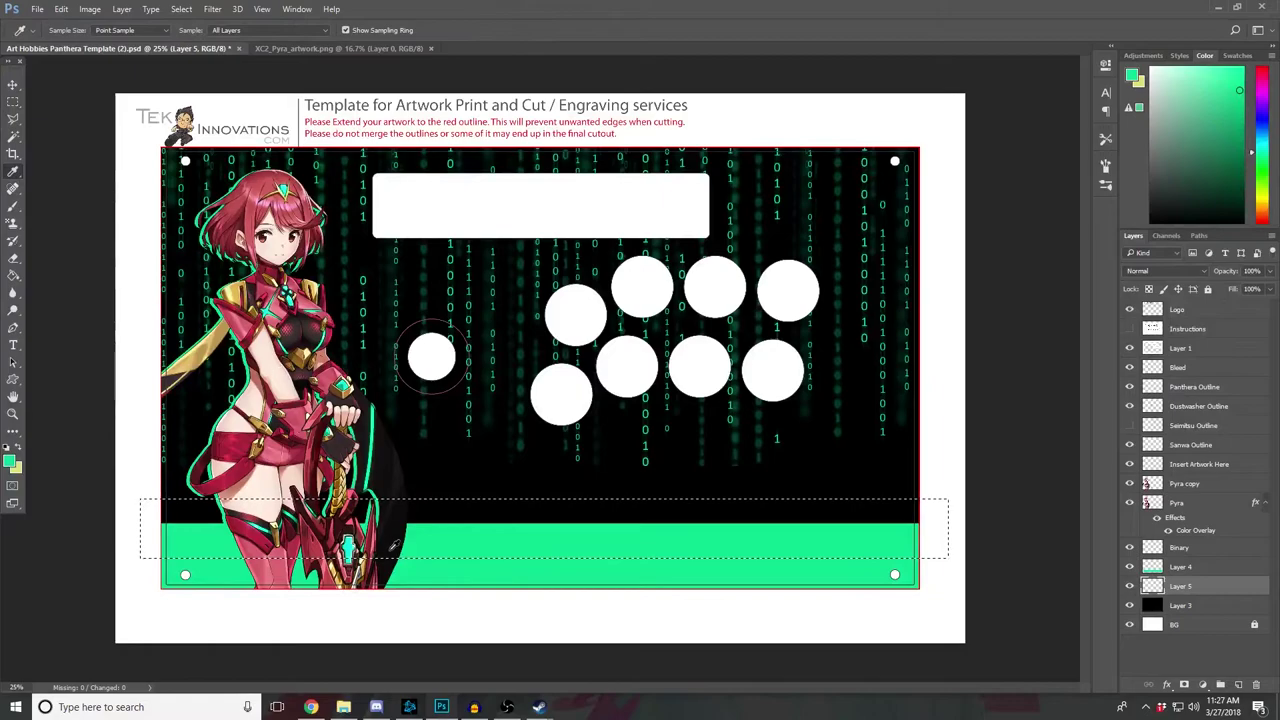
{"action": "left_click", "coordinate": [261, 449]}
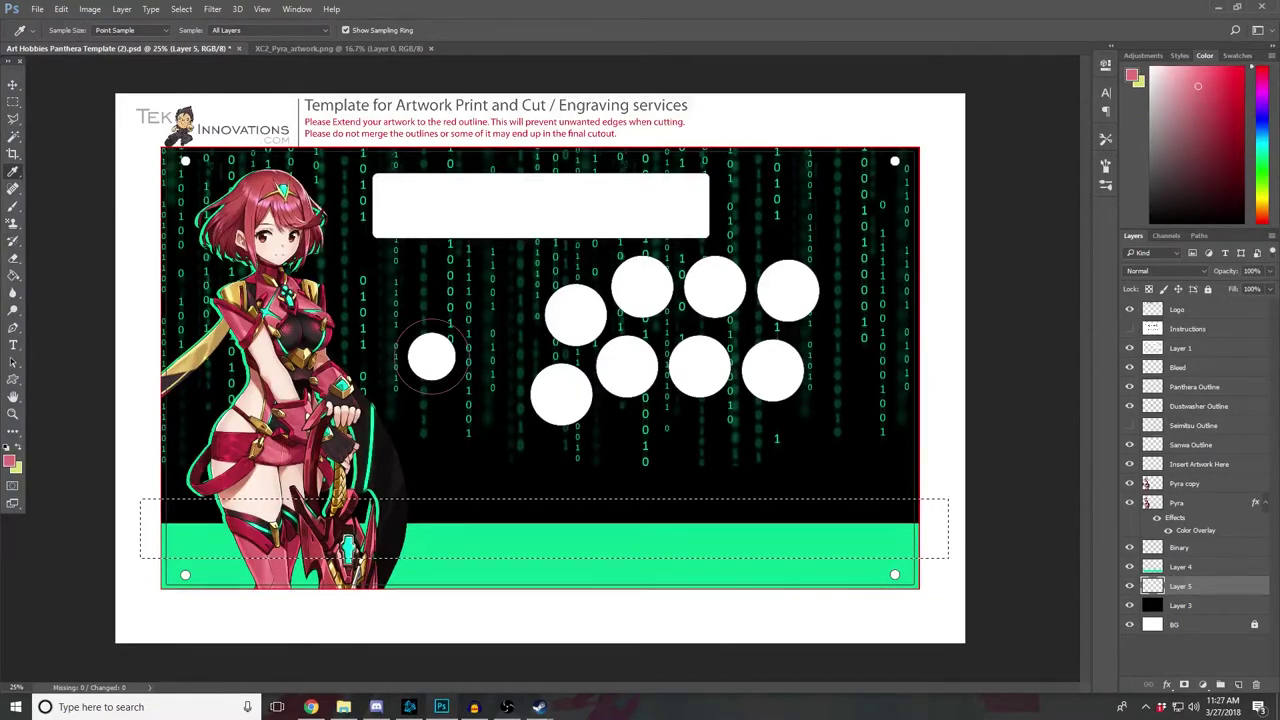
{"action": "key", "text": "alt+BackSpace"}
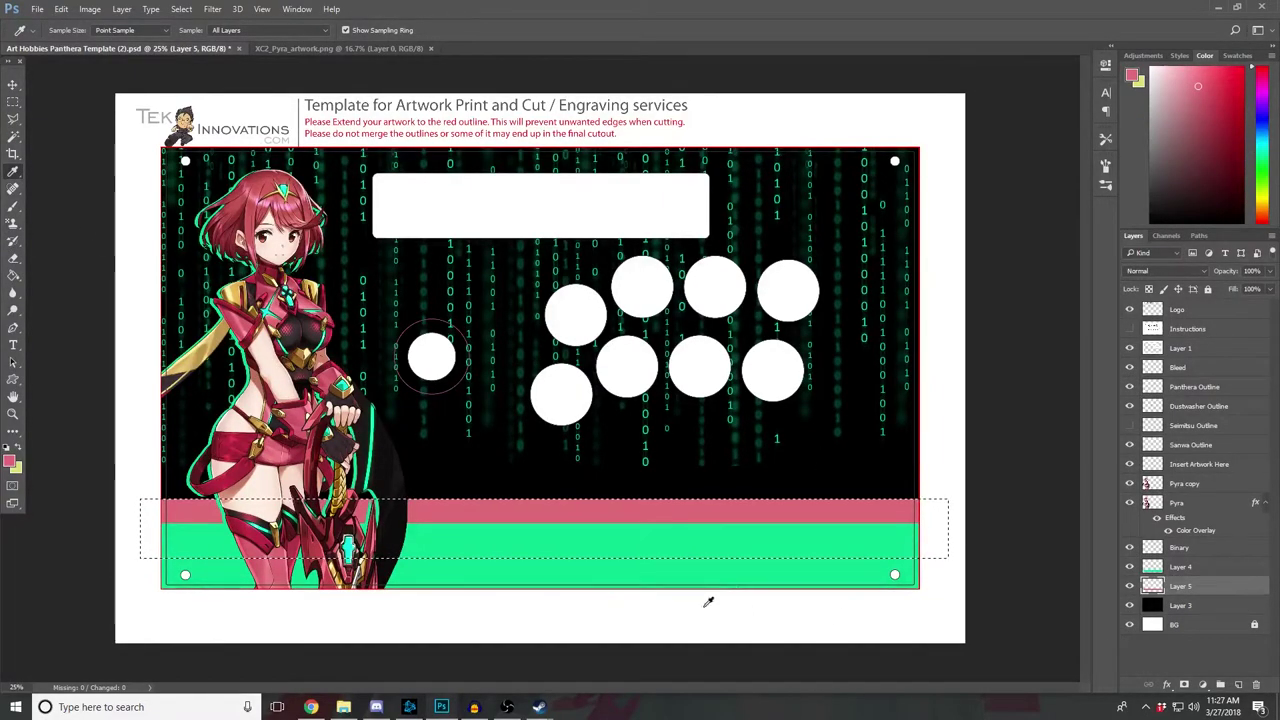
Step: Try recolouring the second strip with a dark red sampled from Pyra's outfit, and deselect
{"action": "left_click", "coordinate": [241, 310]}
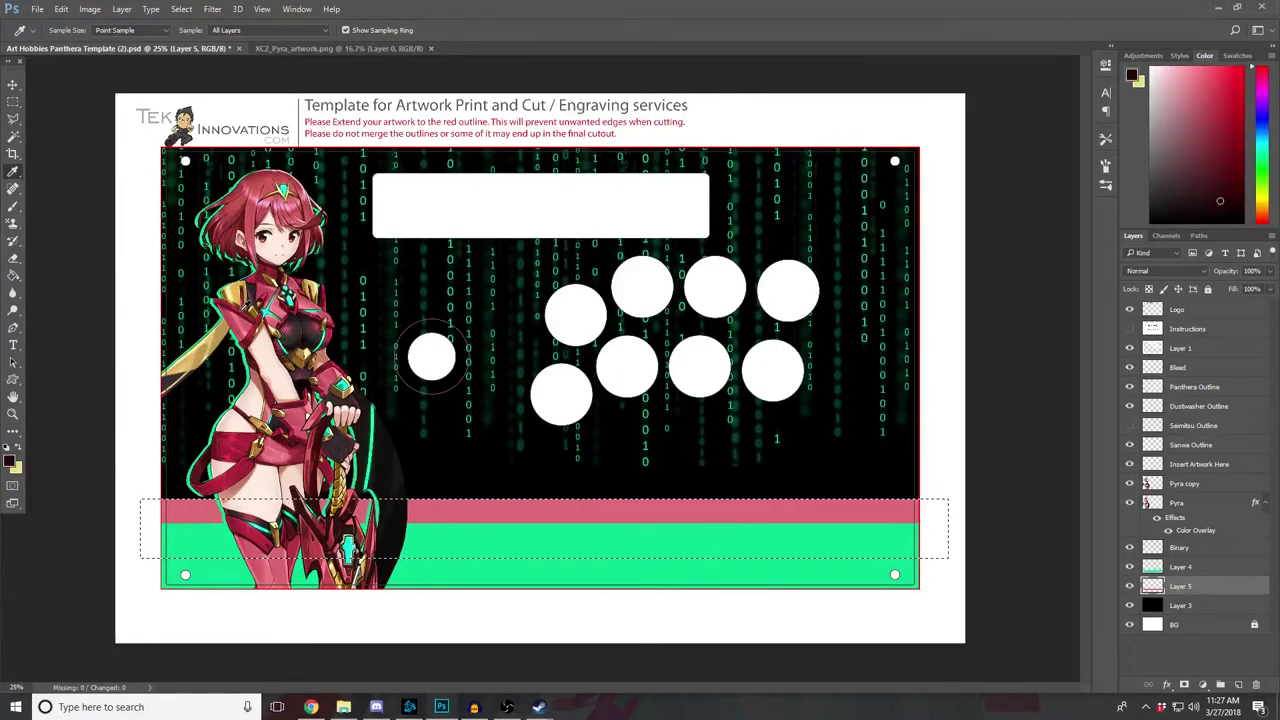
{"action": "left_click", "coordinate": [241, 310]}
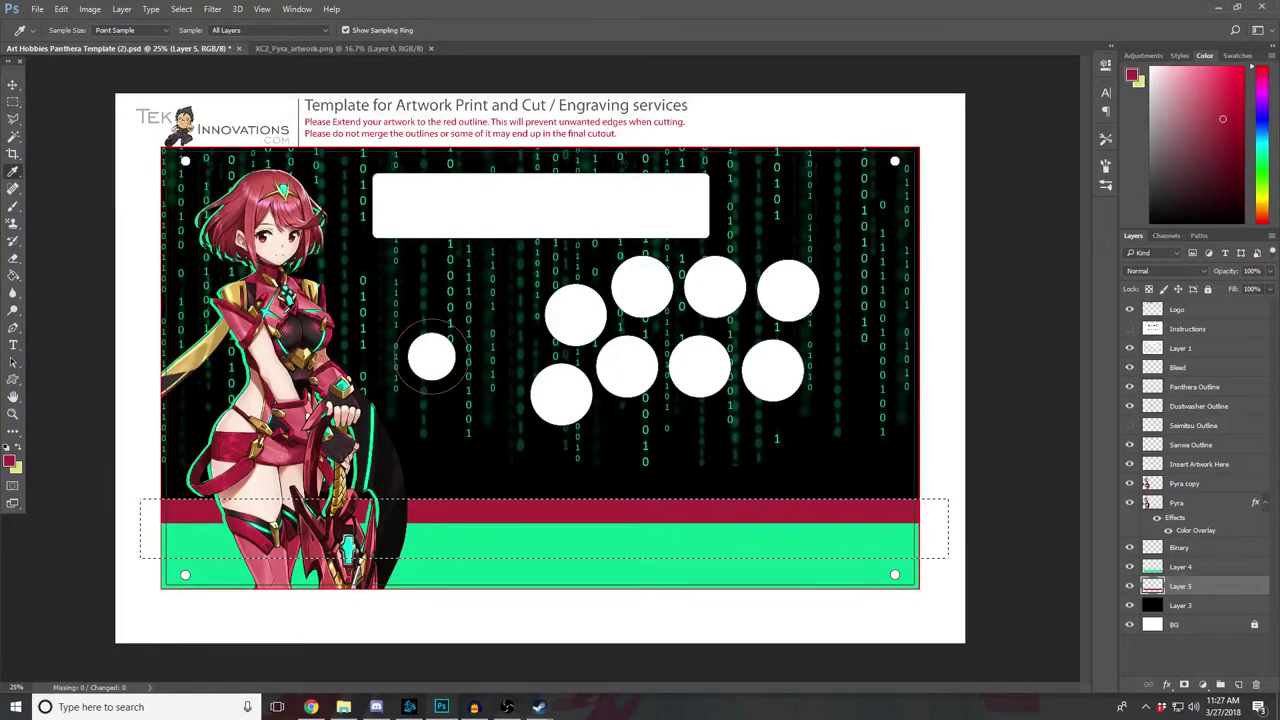
{"action": "left_click", "coordinate": [13, 101]}
{"action": "left_click", "coordinate": [500, 583]}
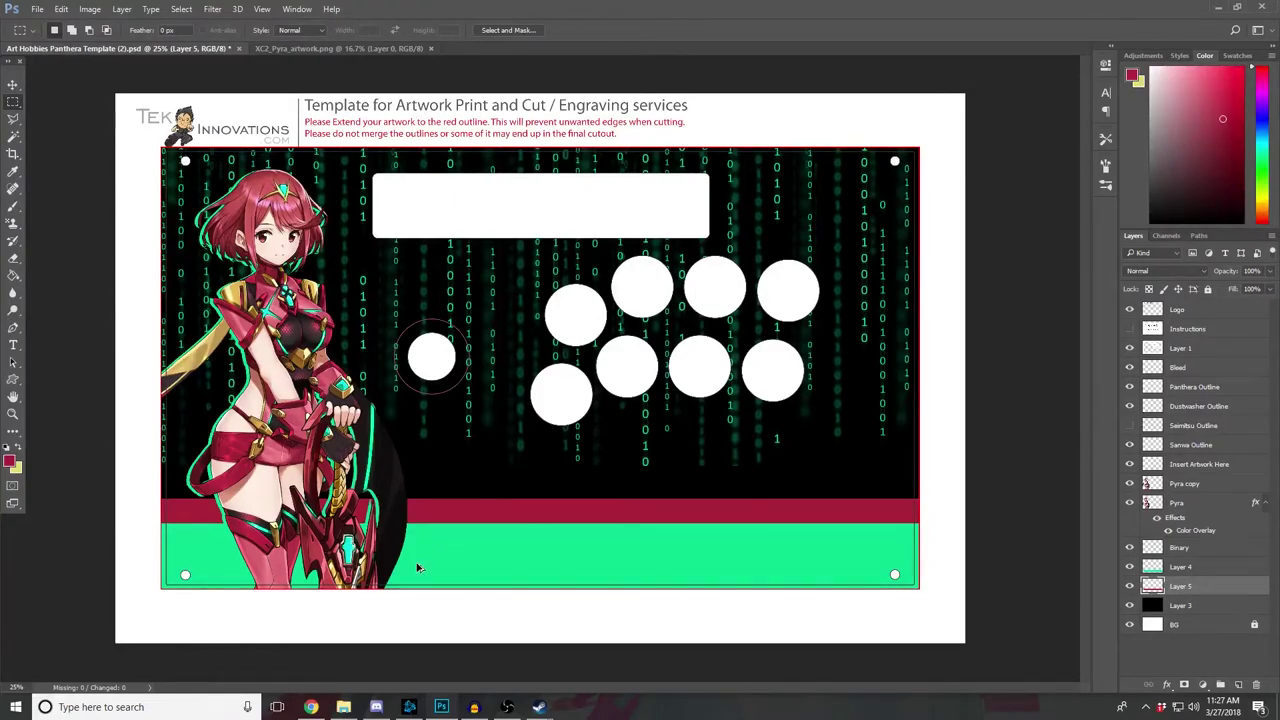
Step: Undo the red and green strips and their selections, back to the empty layer above the black background
{"action": "key", "text": "ctrl+alt+z"}
{"action": "key", "text": "ctrl+alt+z"}
{"action": "key", "text": "ctrl+alt+z"}
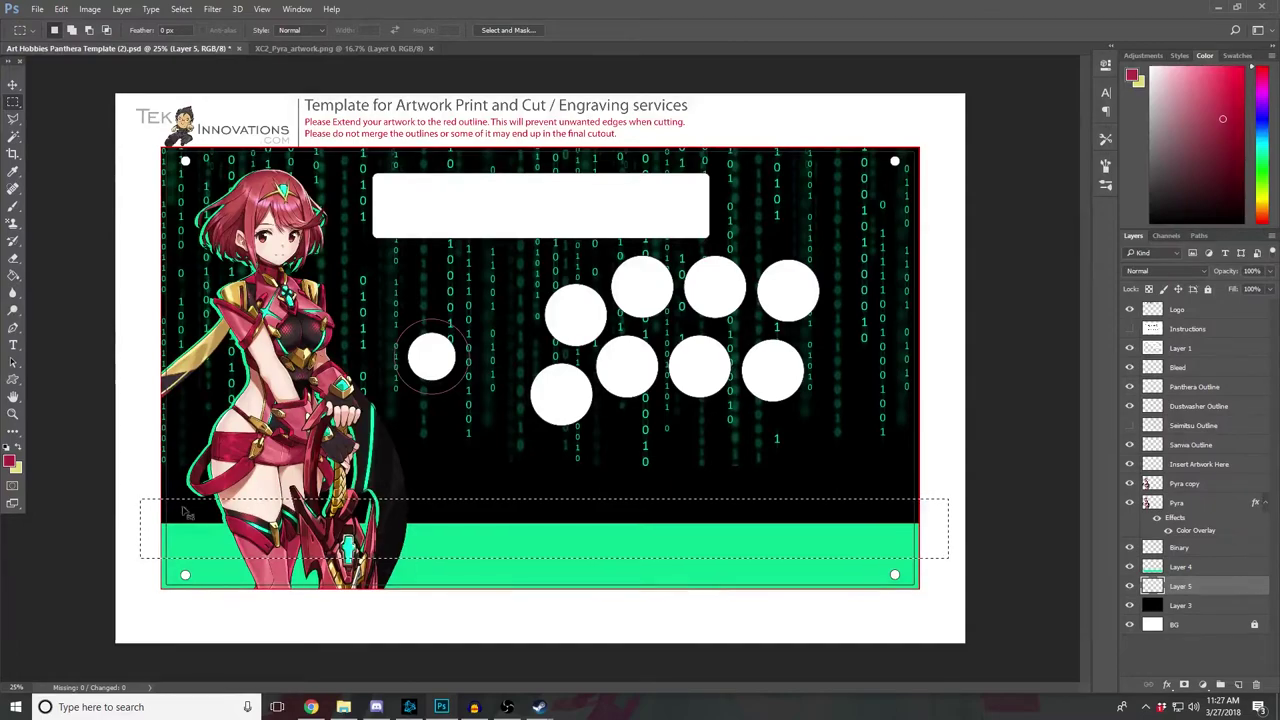
{"action": "key", "text": "ctrl+alt+z"}
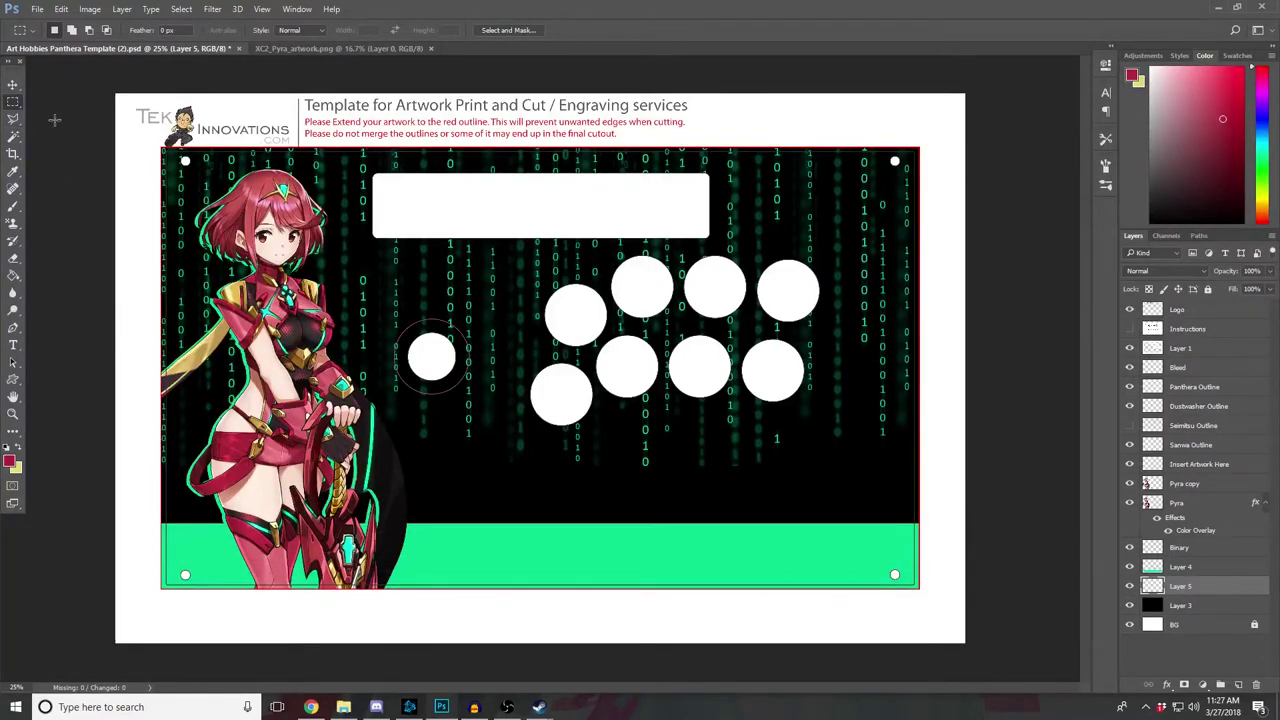
{"action": "key", "text": "ctrl+alt+z"}
{"action": "key", "text": "ctrl+alt+z"}
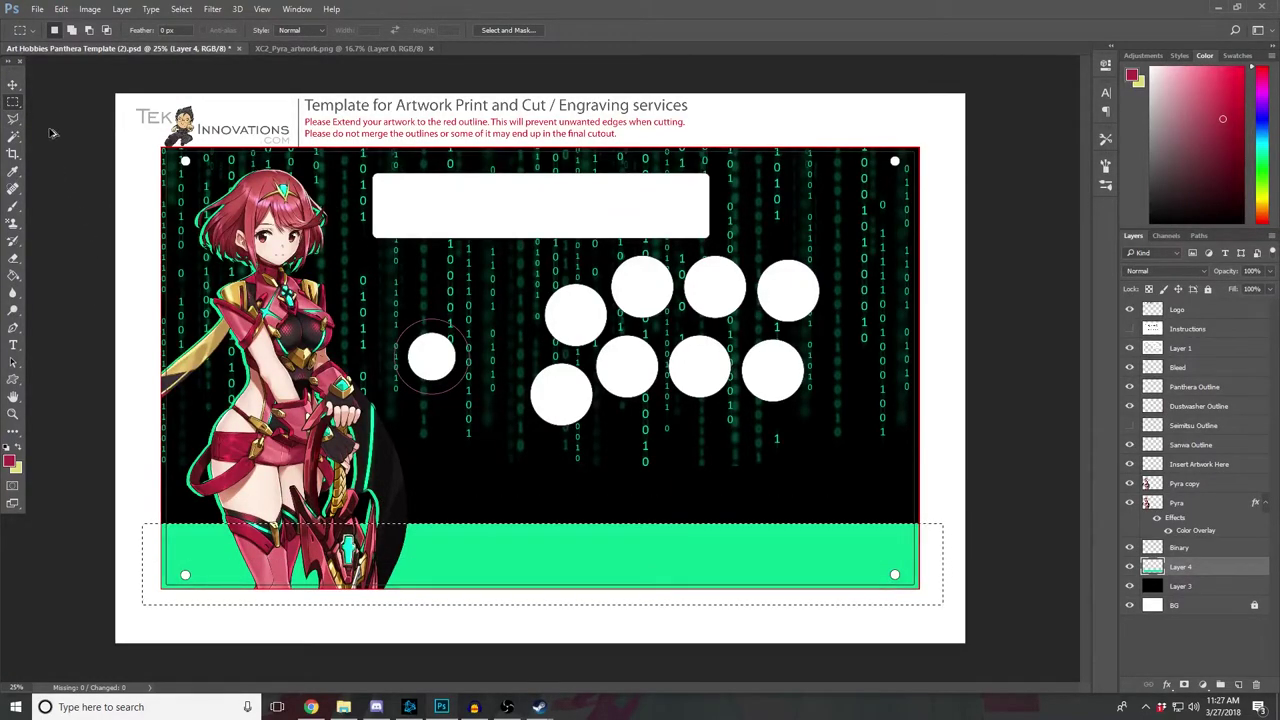
{"action": "key", "text": "ctrl+alt+z"}
{"action": "key", "text": "ctrl+alt+z"}
Step: Try outlining a sunburst of rays with the Polygonal Lasso, fanning from the artwork's lower-left corner past its upper and right edges
{"action": "left_click", "coordinate": [13, 118]}
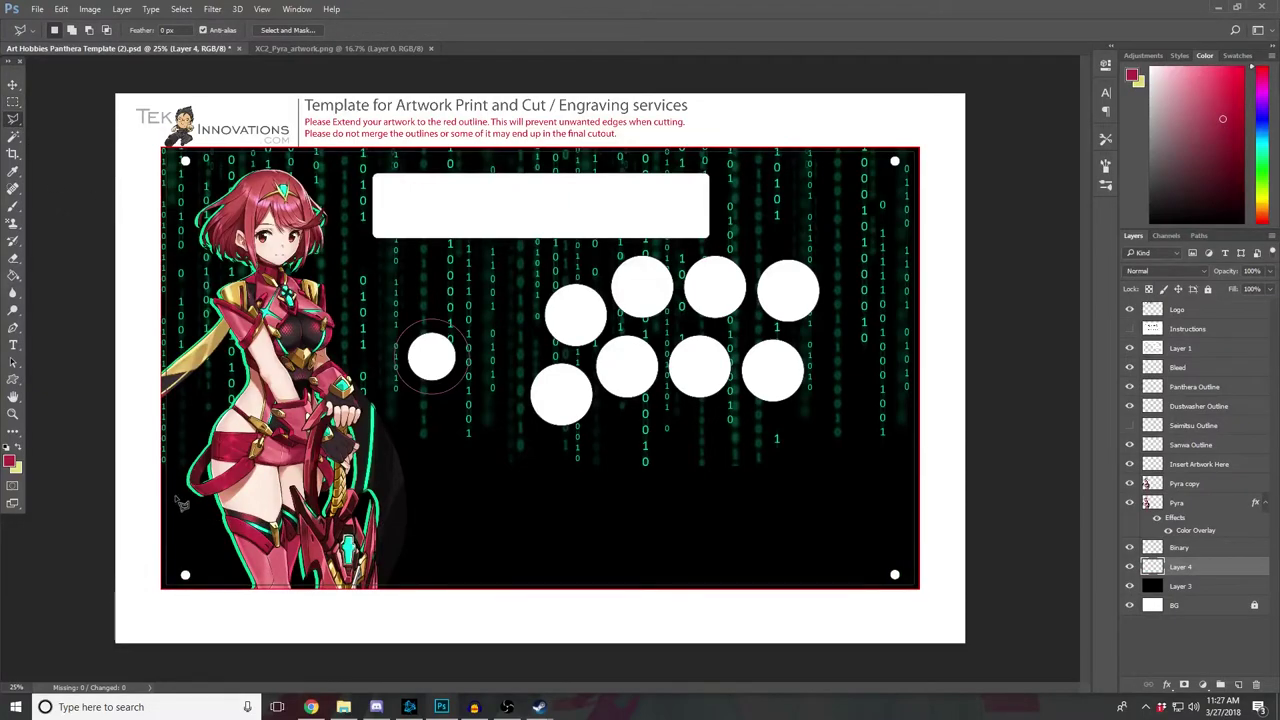
{"action": "left_click", "coordinate": [142, 591]}
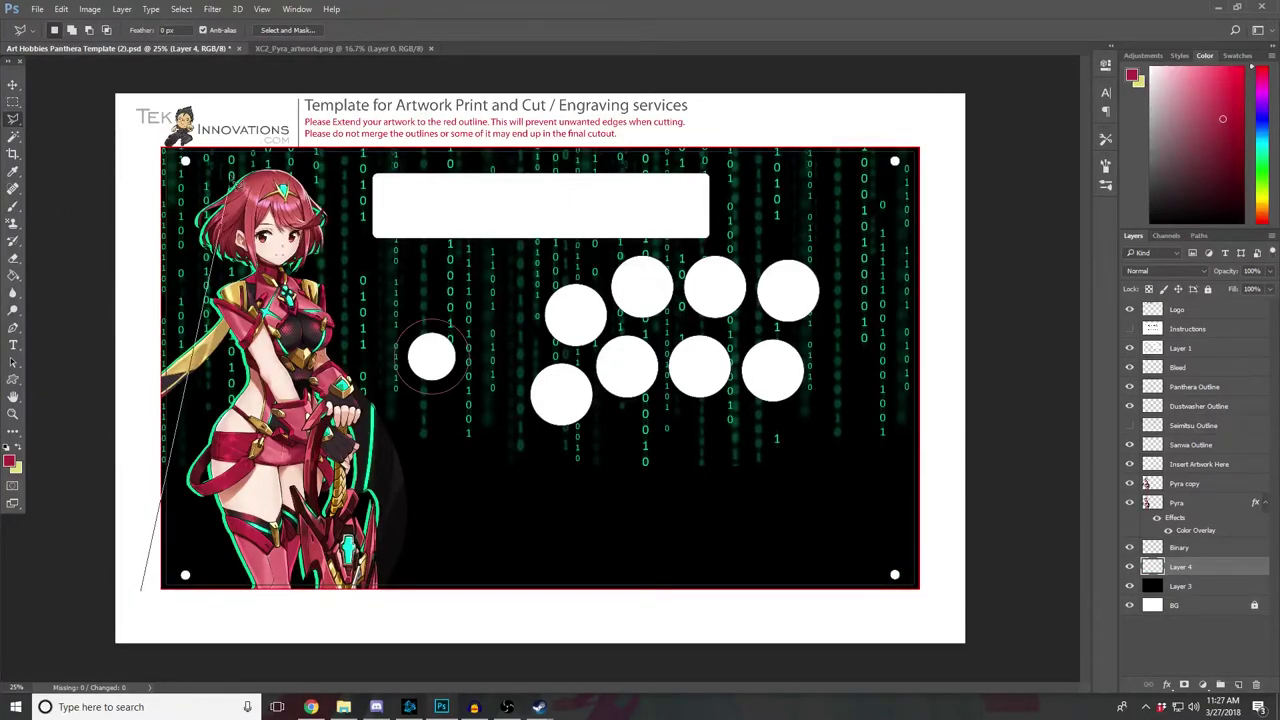
{"action": "left_click", "coordinate": [205, 128]}
{"action": "left_click", "coordinate": [340, 128]}
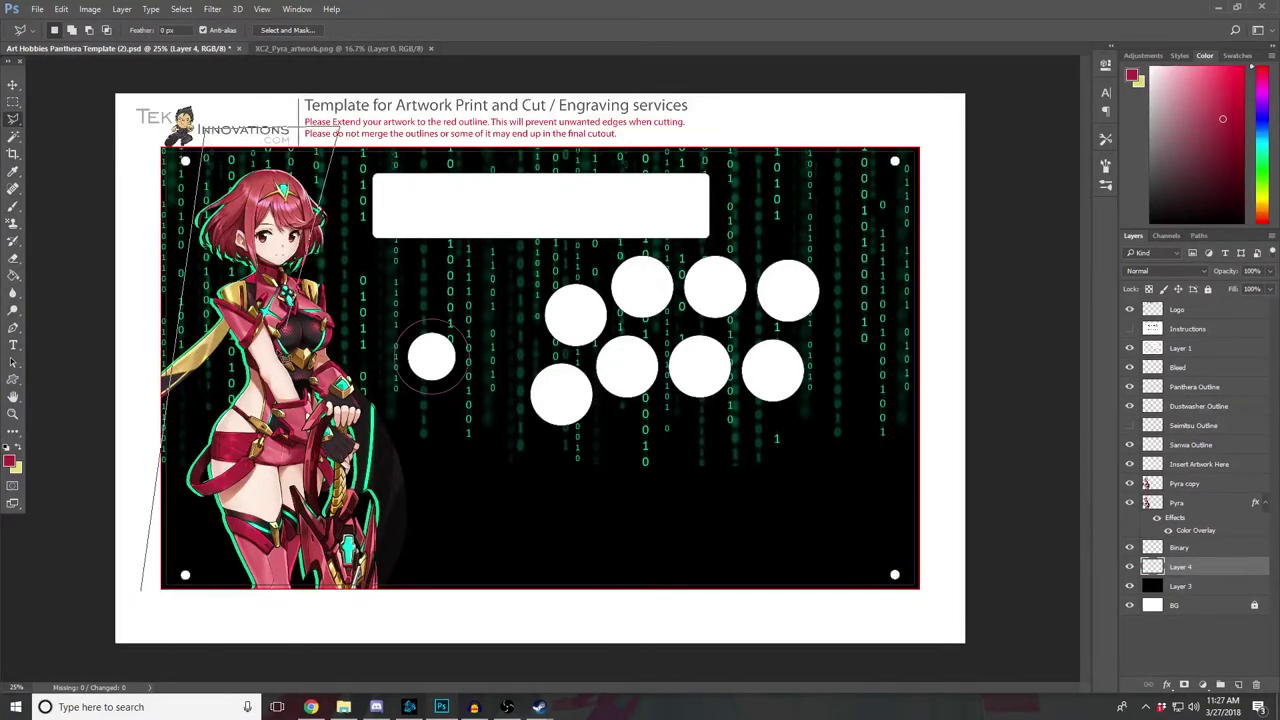
{"action": "left_click", "coordinate": [152, 603]}
{"action": "left_click", "coordinate": [410, 133]}
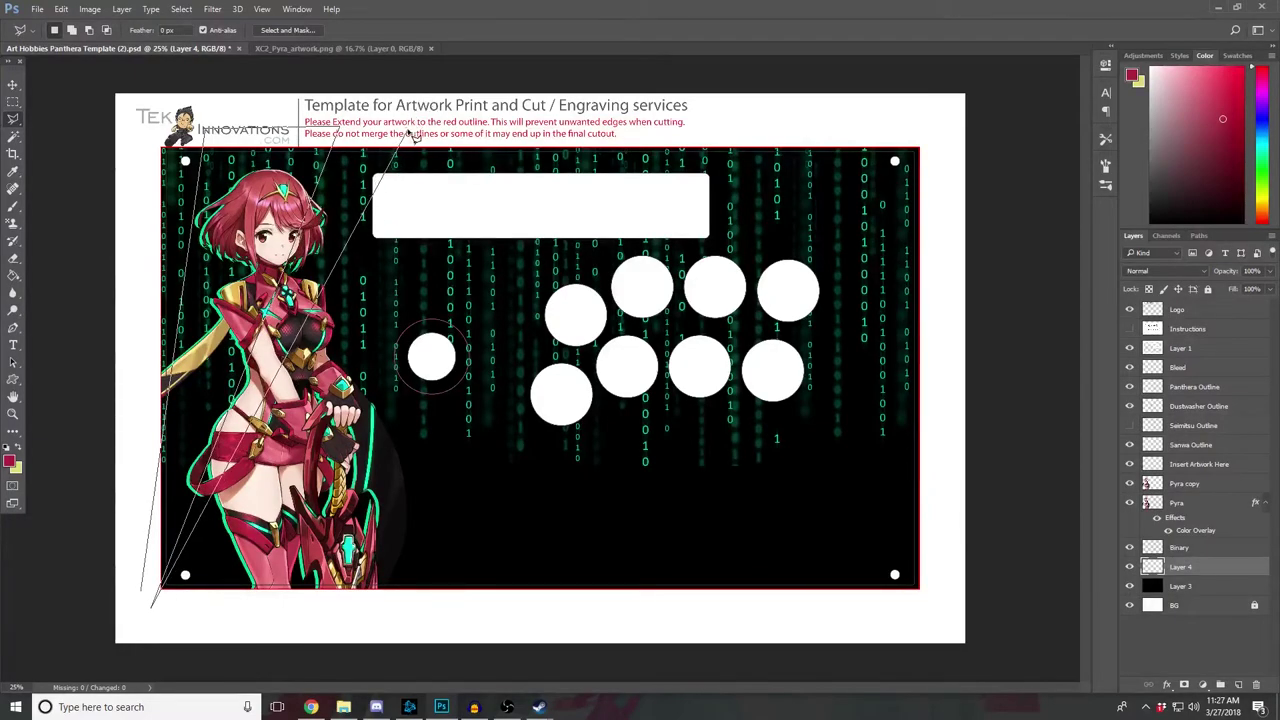
{"action": "left_click", "coordinate": [584, 134]}
{"action": "left_click", "coordinate": [168, 628]}
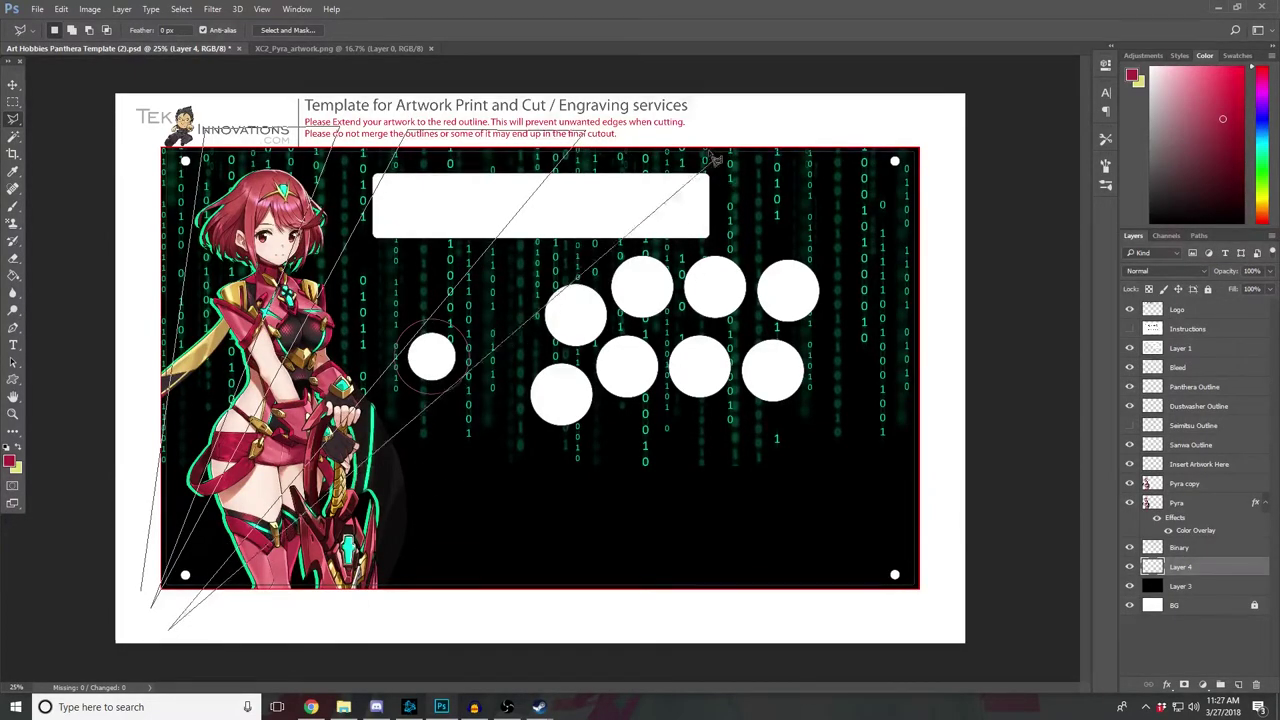
{"action": "left_click", "coordinate": [662, 136]}
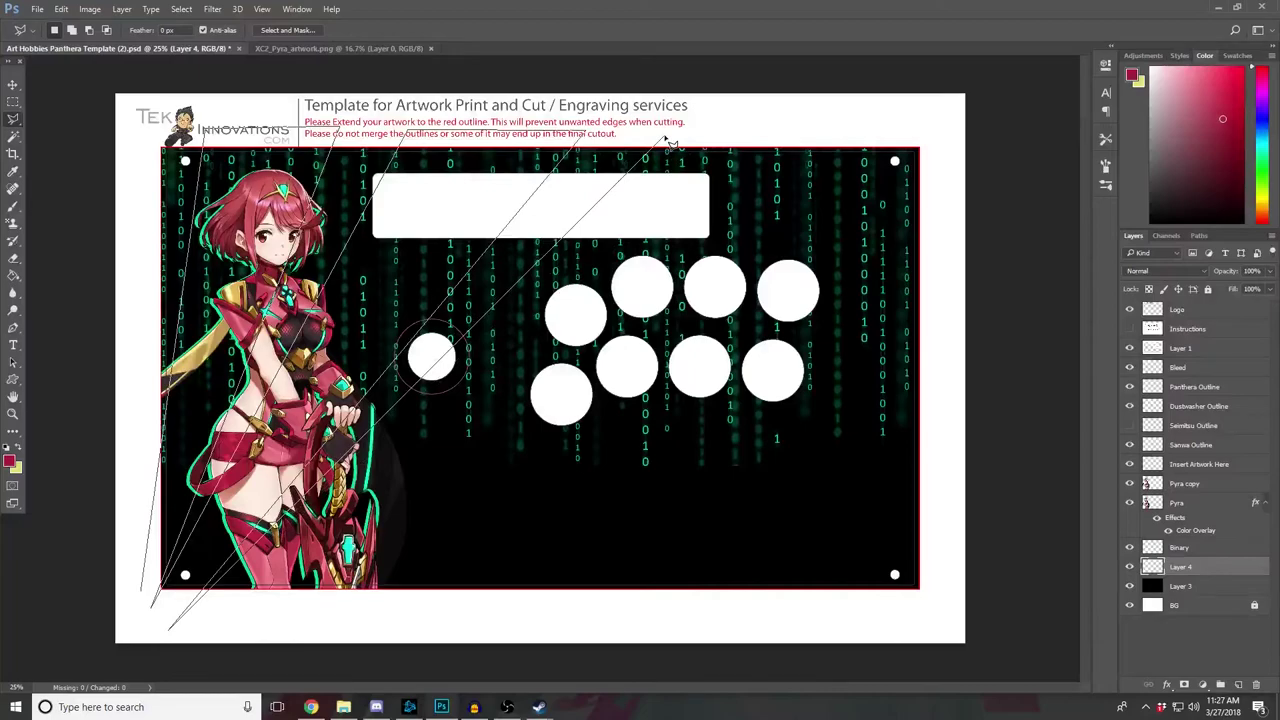
{"action": "left_click", "coordinate": [790, 137]}
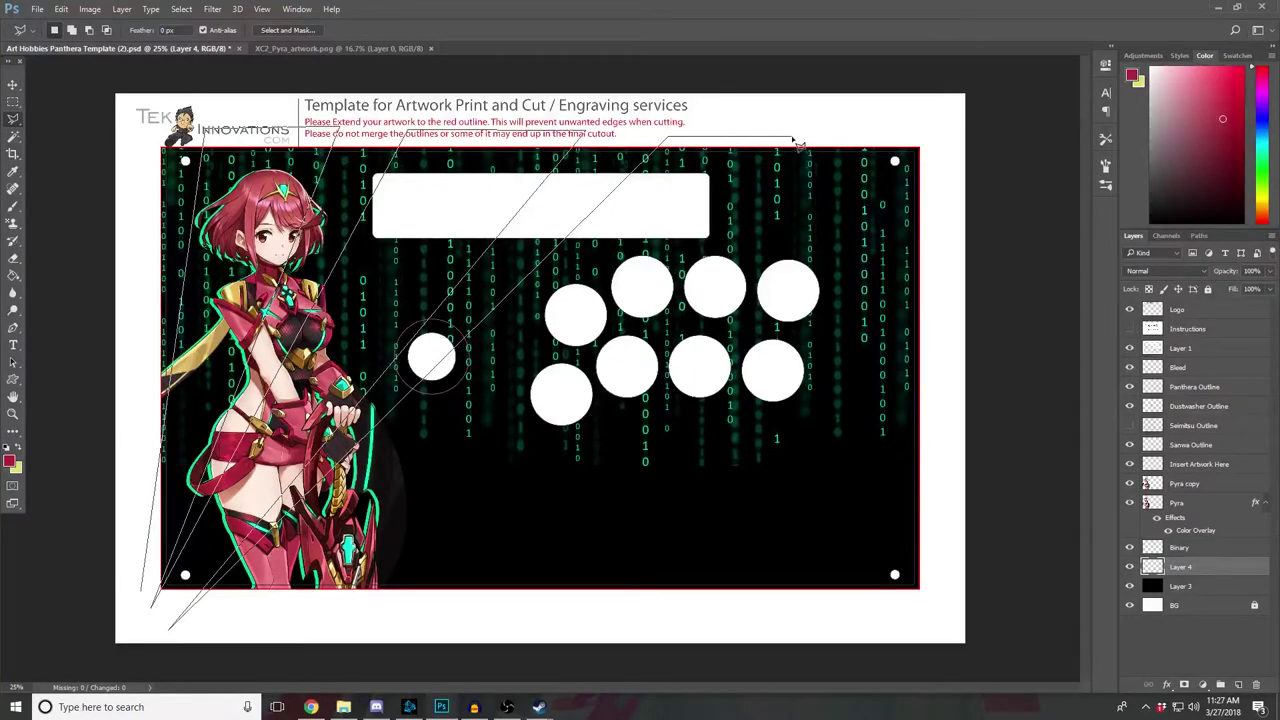
{"action": "left_click", "coordinate": [200, 632]}
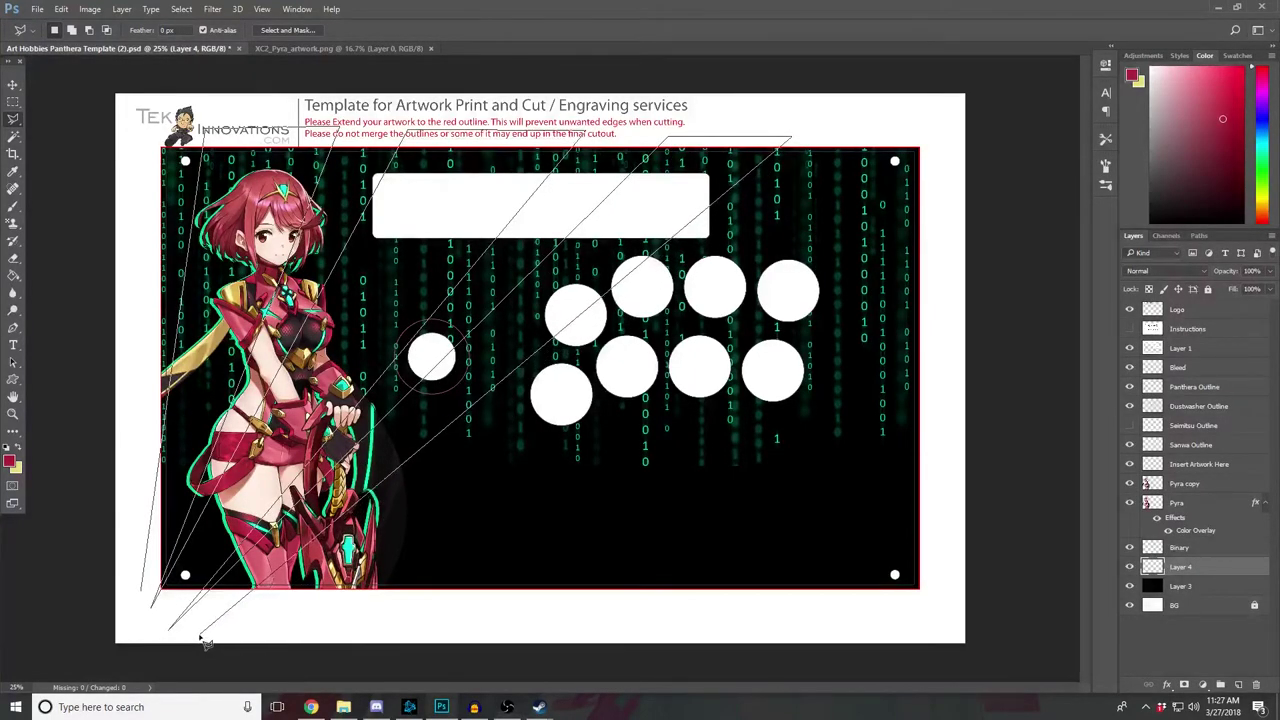
{"action": "left_click", "coordinate": [843, 135]}
{"action": "left_click", "coordinate": [940, 136]}
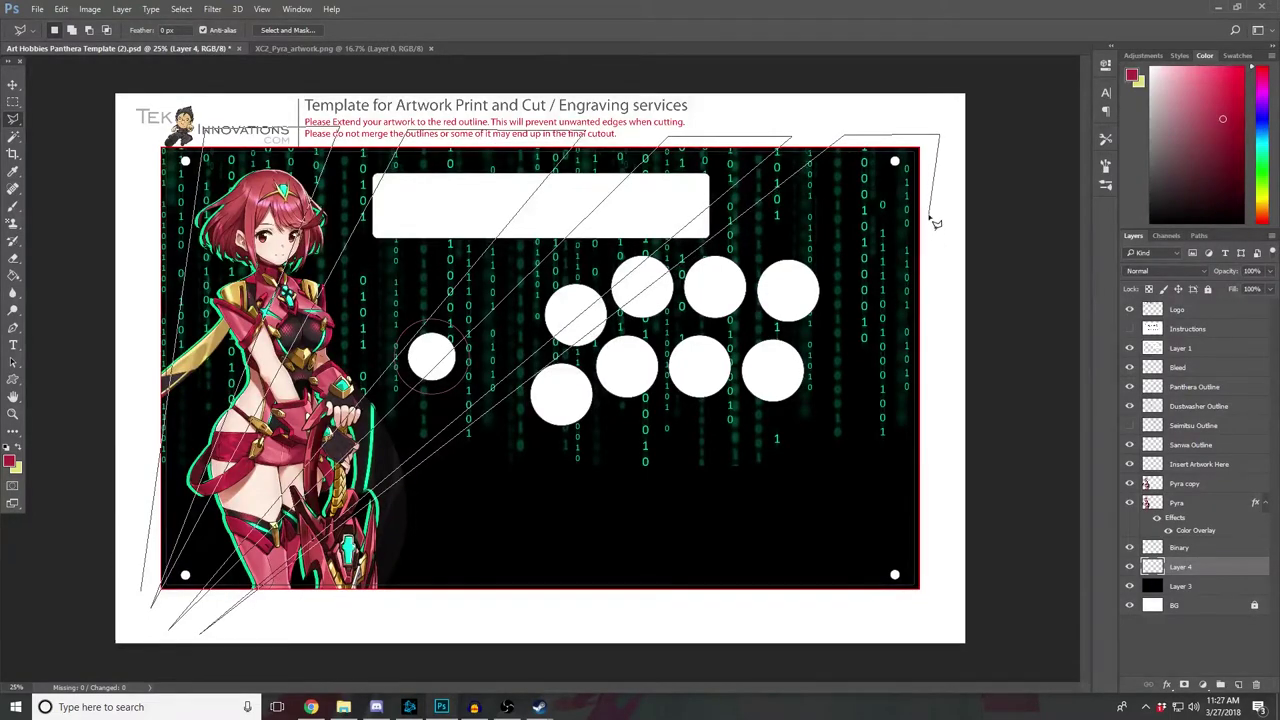
{"action": "left_click", "coordinate": [940, 165]}
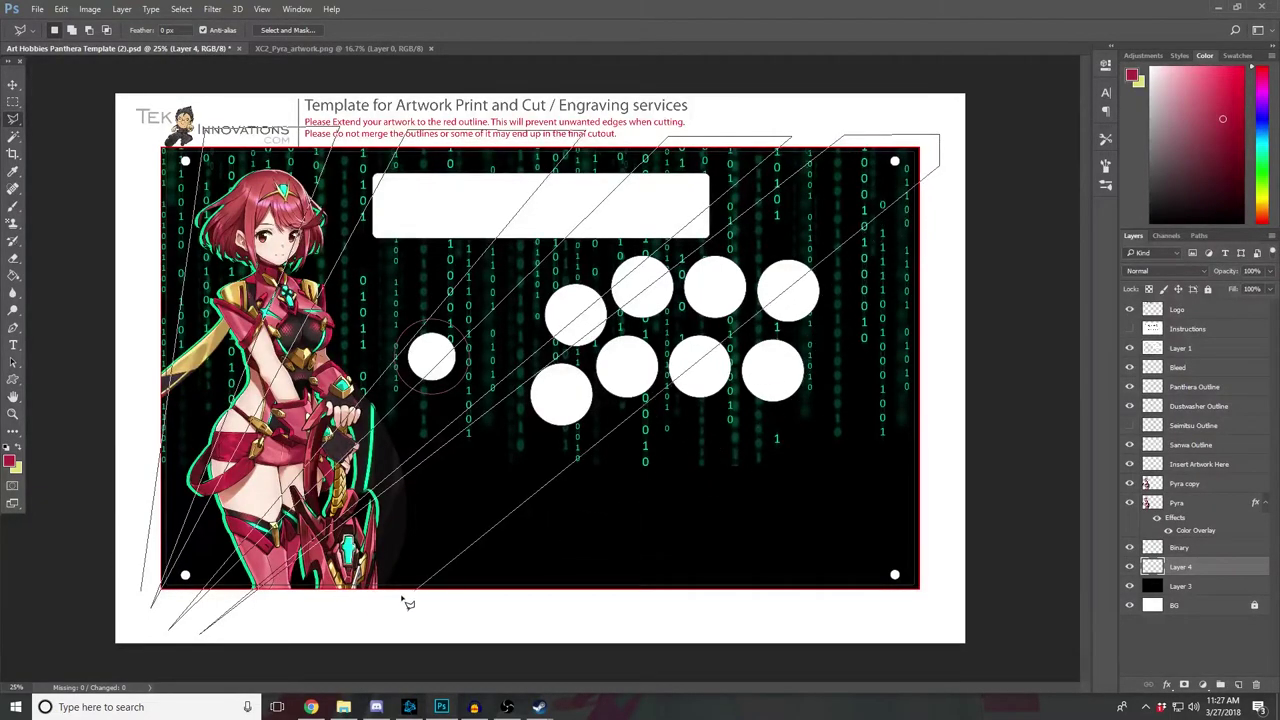
{"action": "left_click", "coordinate": [242, 644]}
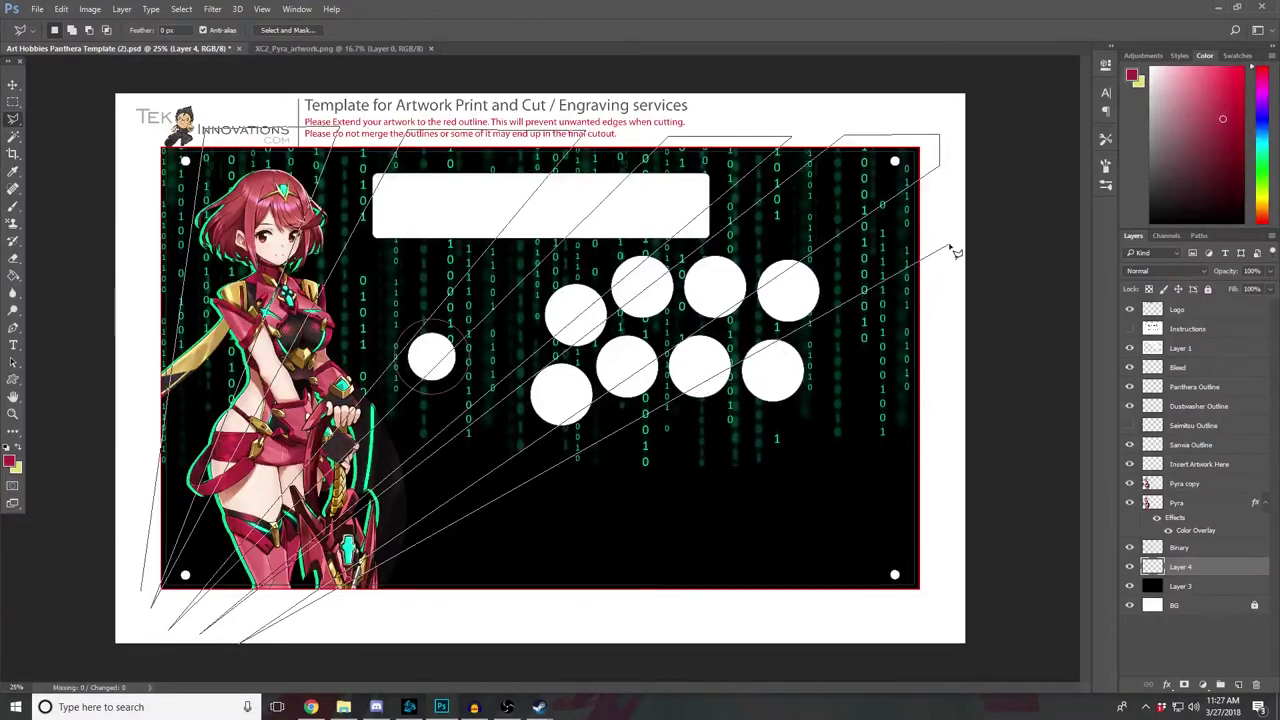
{"action": "left_click", "coordinate": [948, 245]}
{"action": "left_click", "coordinate": [948, 402]}
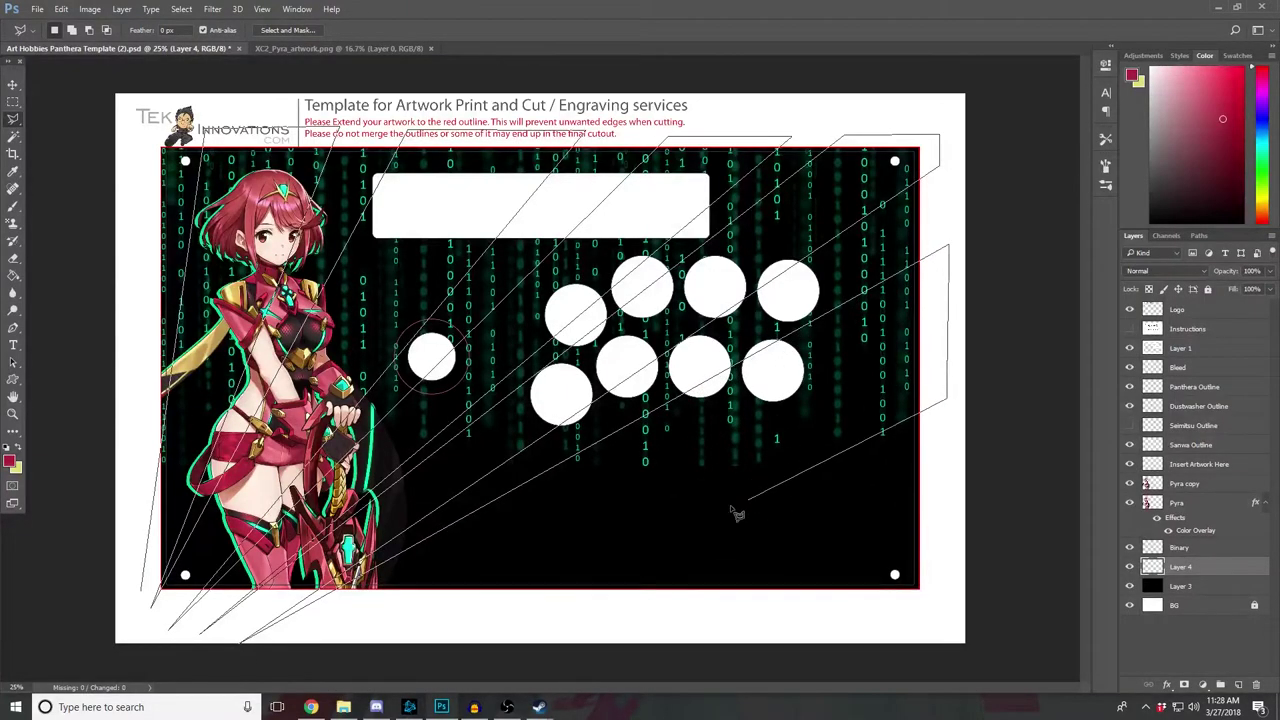
{"action": "left_click", "coordinate": [314, 630]}
{"action": "left_click", "coordinate": [946, 464]}
{"action": "left_click", "coordinate": [944, 552]}
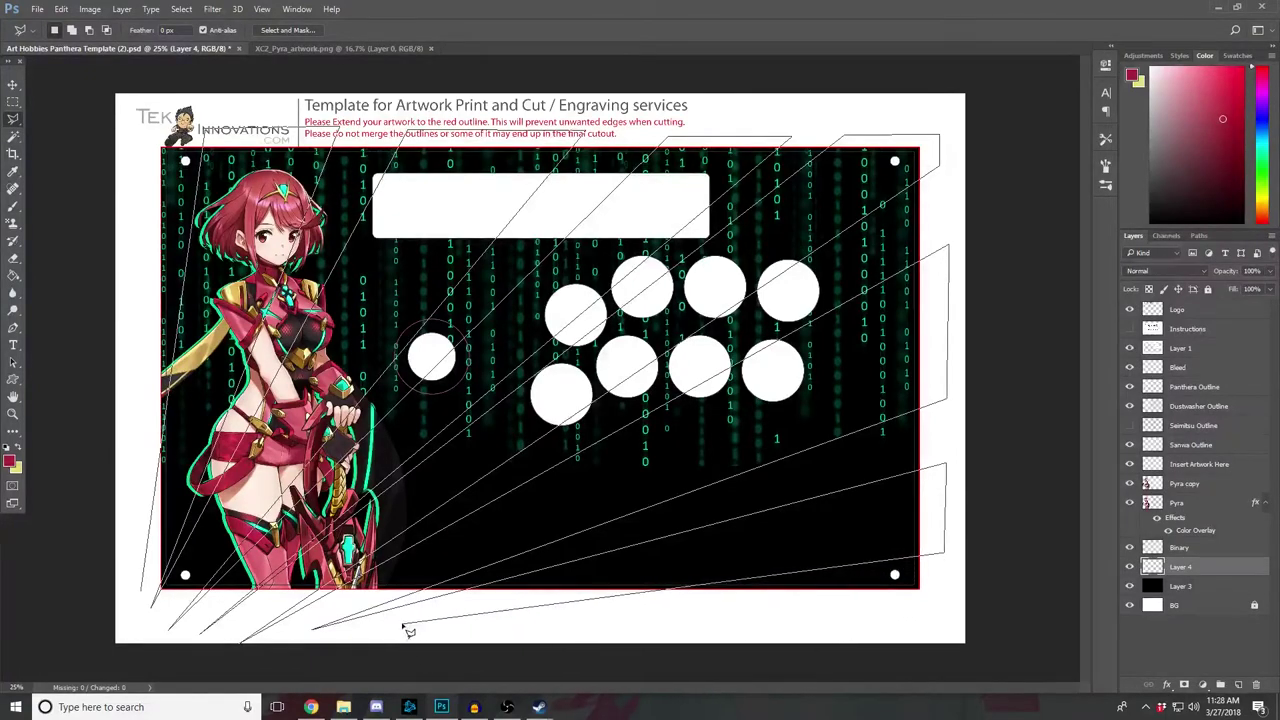
{"action": "left_click", "coordinate": [944, 606]}
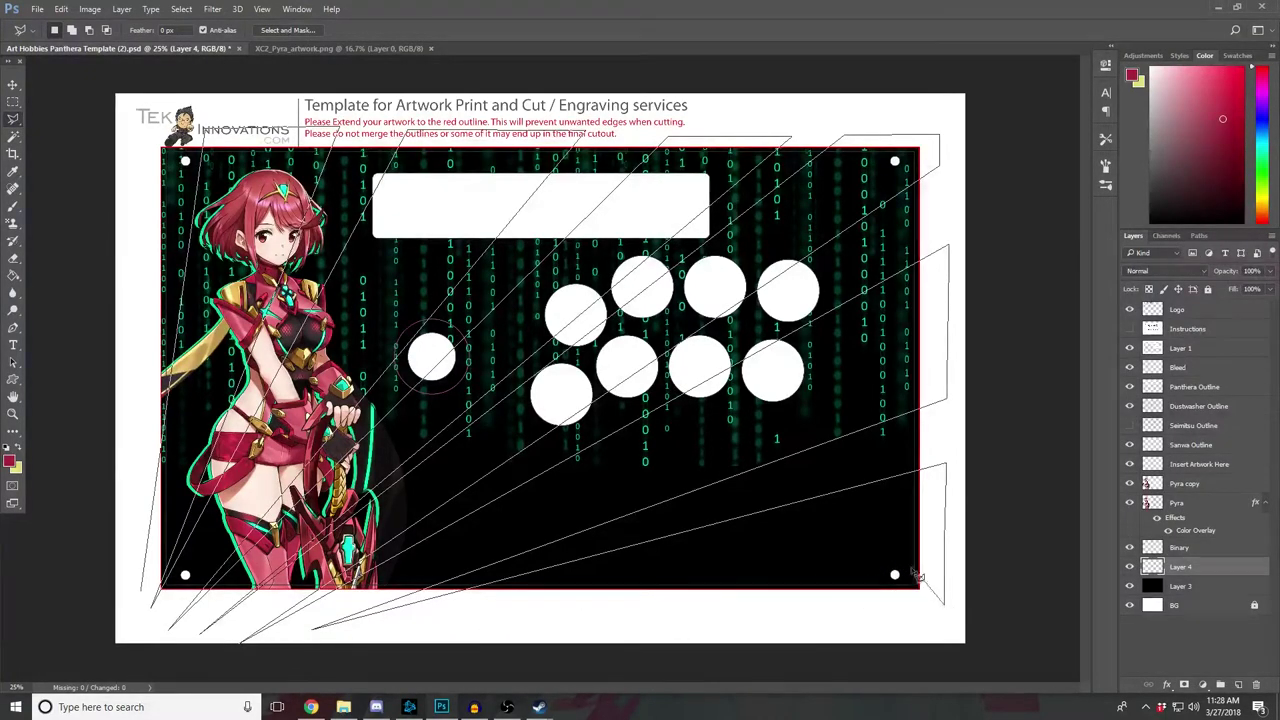
{"action": "left_click", "coordinate": [312, 642]}
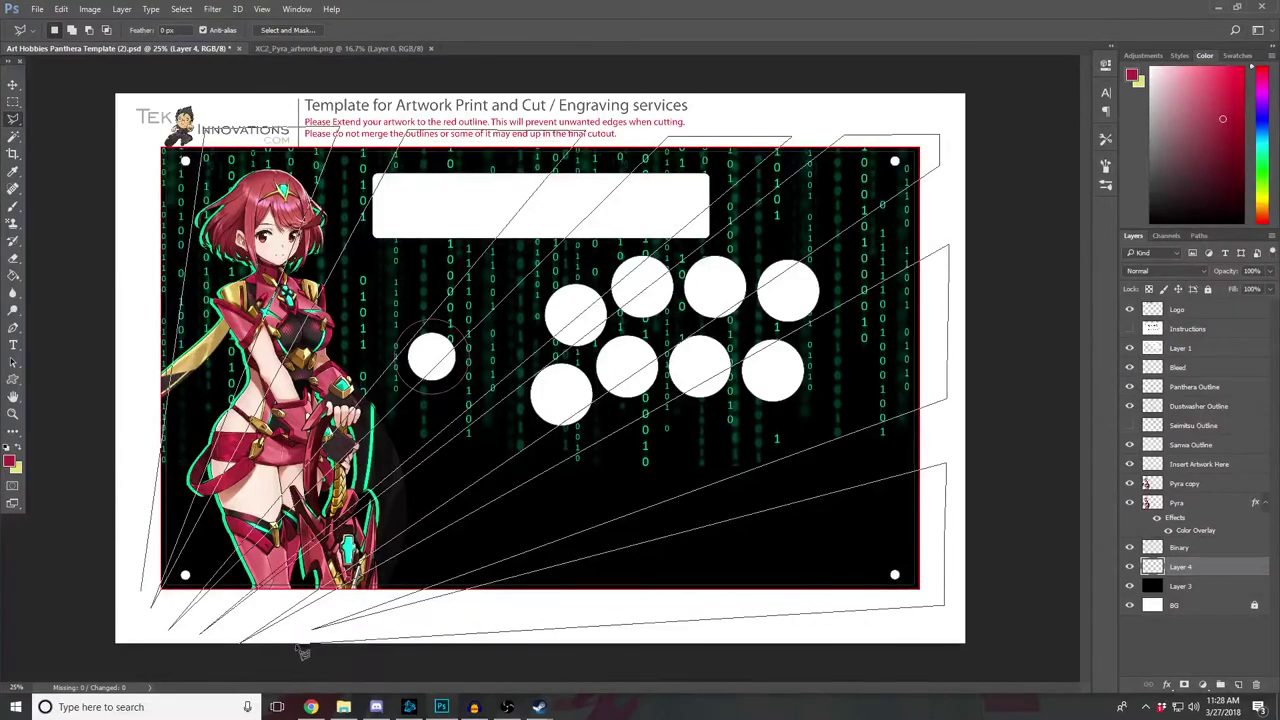
{"action": "double_click", "coordinate": [122, 632]}
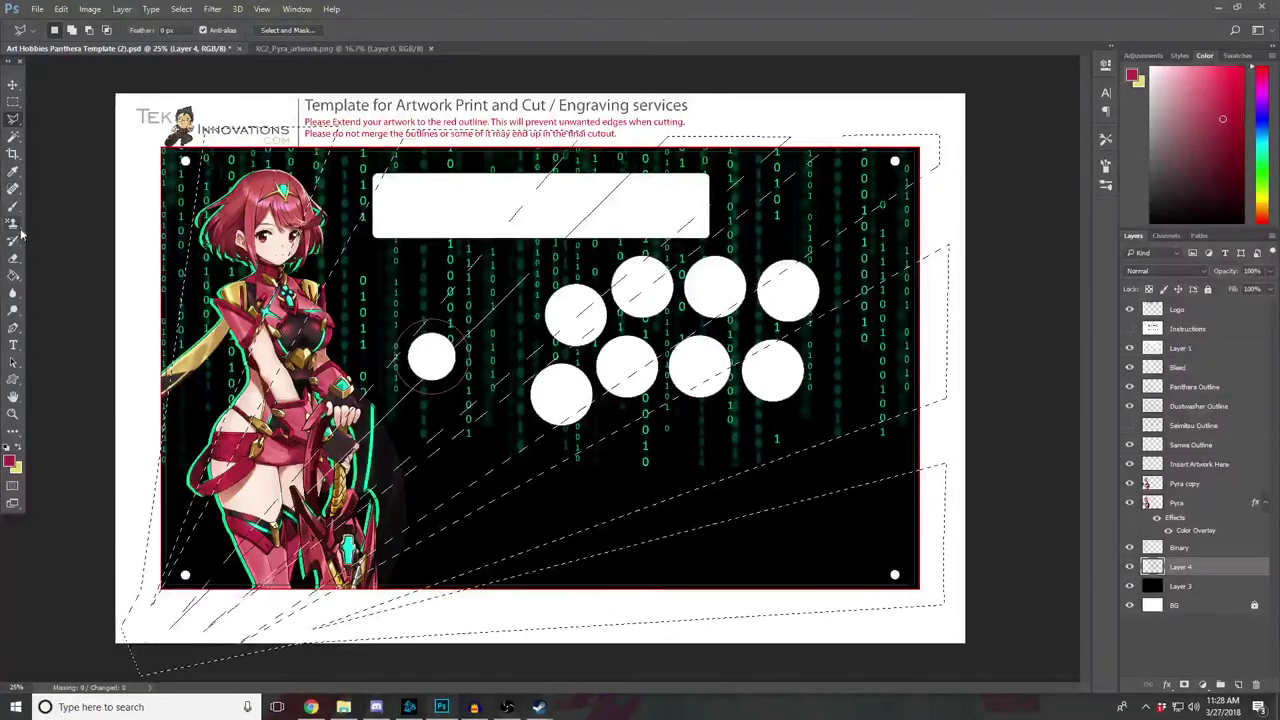
Step: Try filling the ray selection on Layer 4 with the bright green sampled from Pyra's outline, and deselect
{"action": "left_click", "coordinate": [14, 172]}
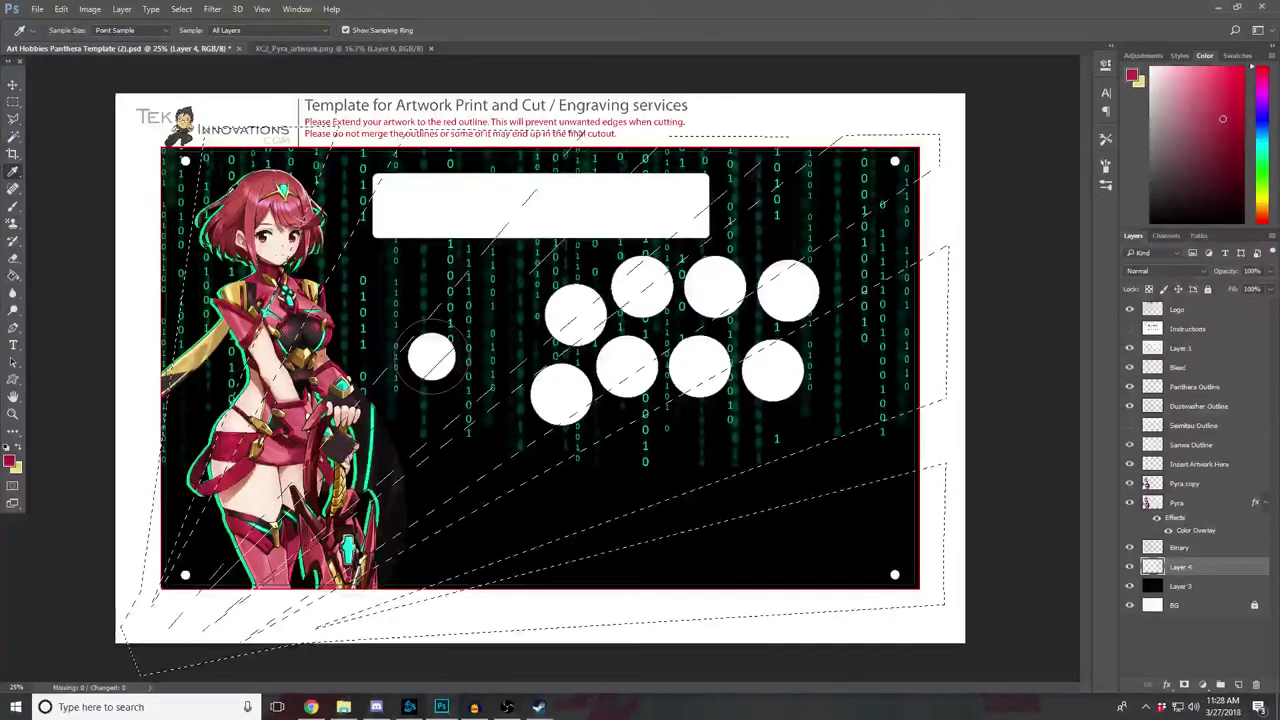
{"action": "left_click", "coordinate": [232, 140]}
{"action": "key", "text": "alt+BackSpace"}
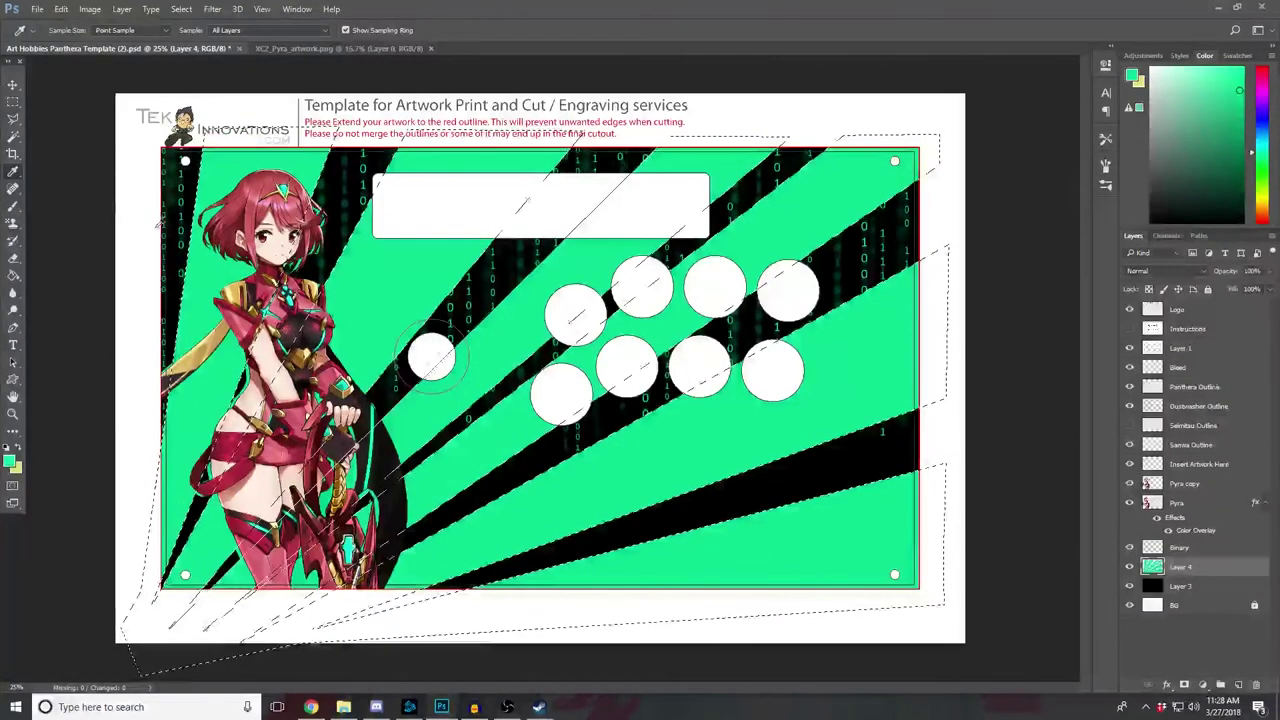
{"action": "key", "text": "m"}
{"action": "key", "text": "ctrl+d"}
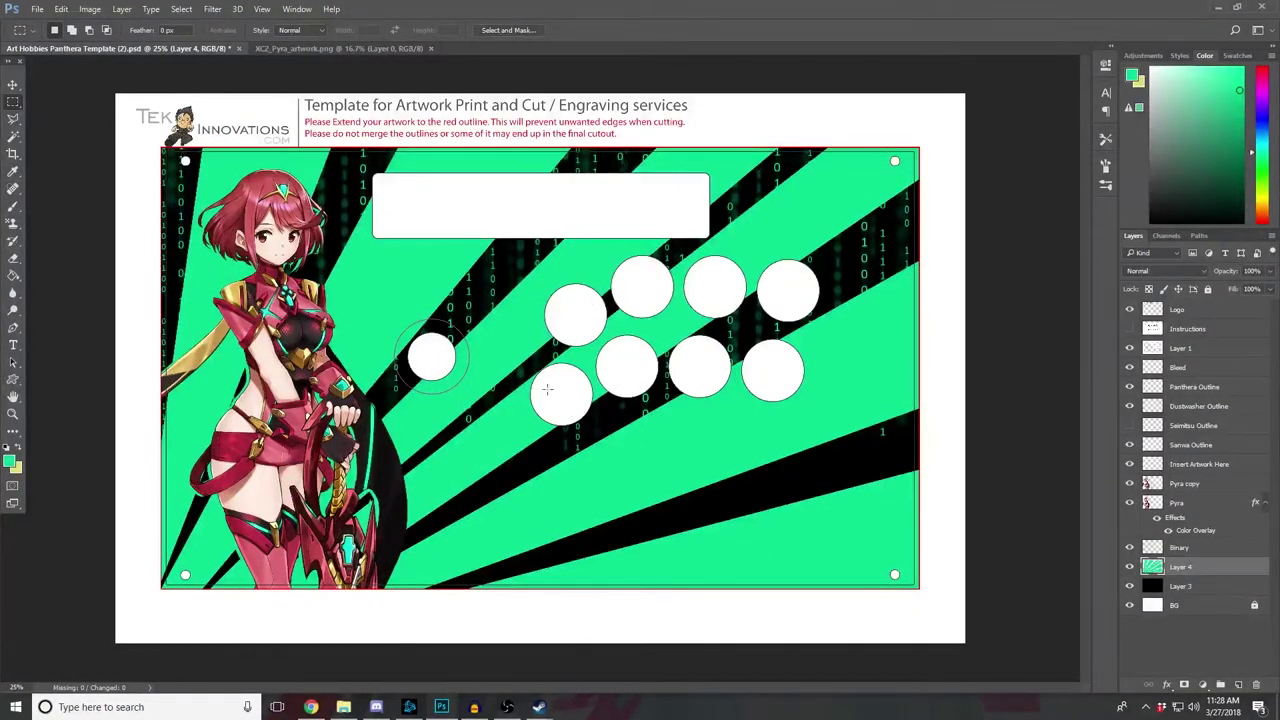
Step: Try a white Inner Glow in Screen mode at 36% opacity on the green rays, with its size enlarged to soften the edges
{"action": "left_click", "coordinate": [1166, 685]}
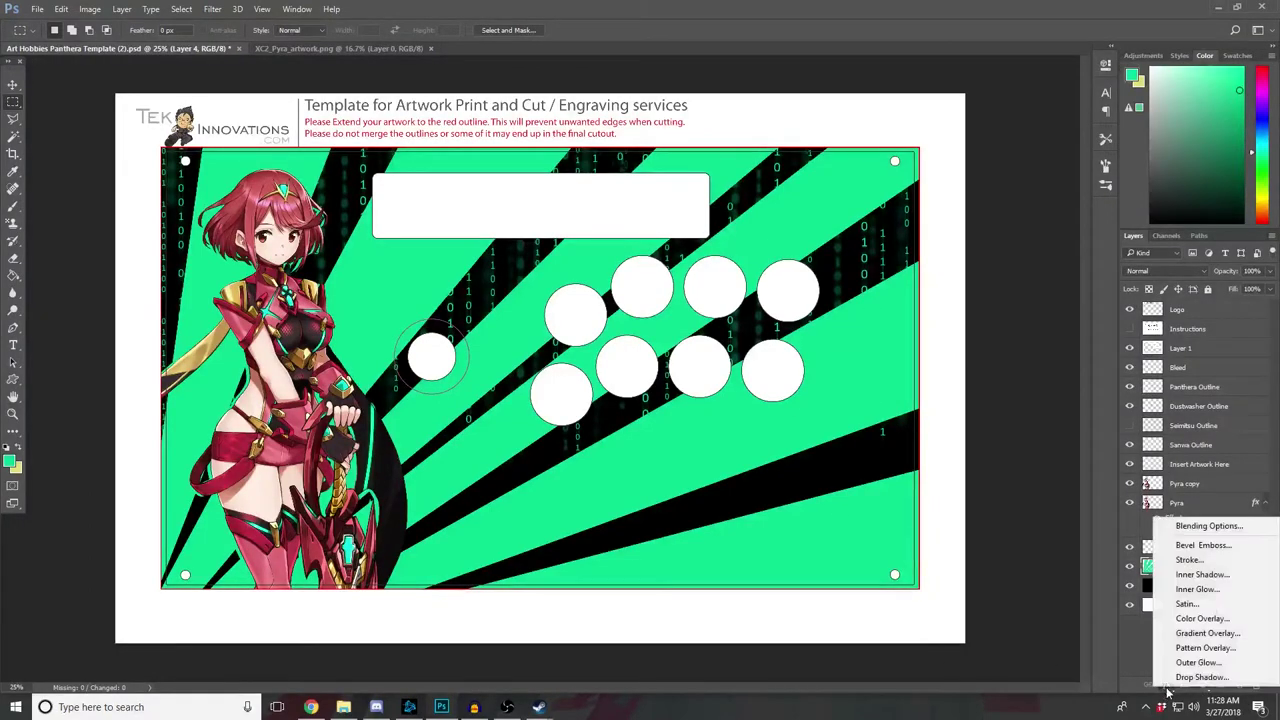
{"action": "left_click", "coordinate": [1195, 589]}
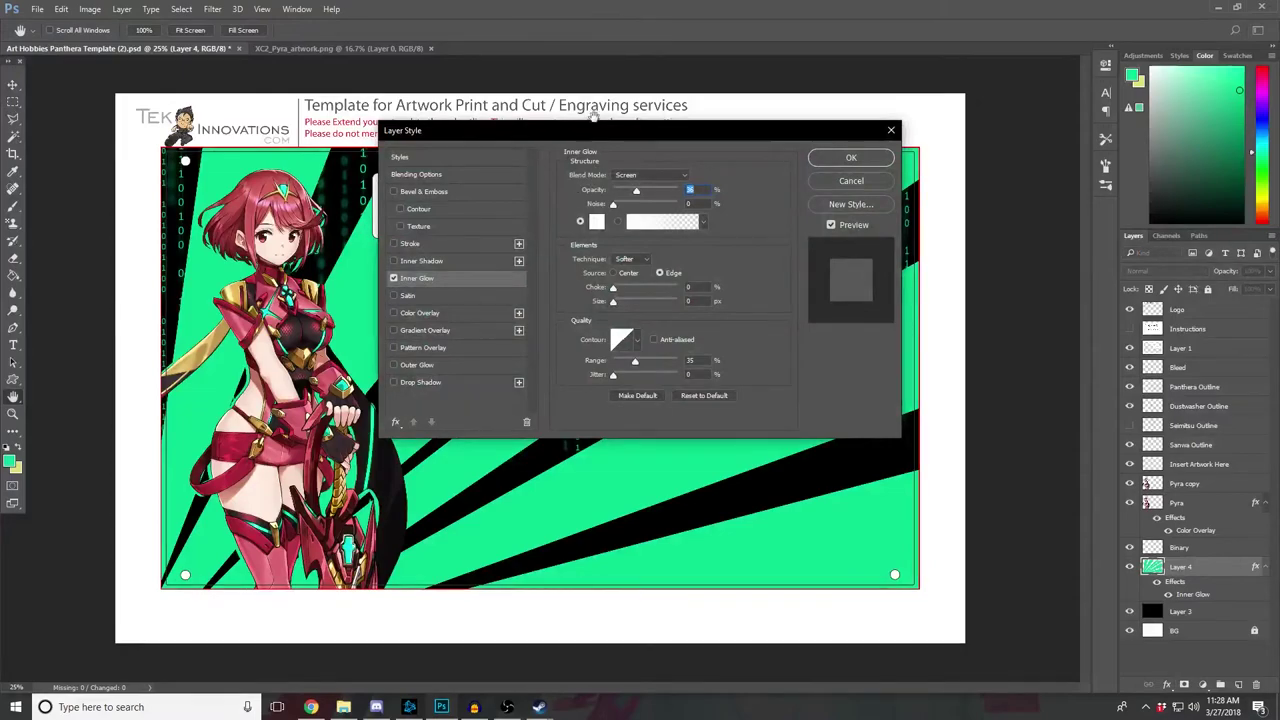
{"action": "left_click_drag", "start_coordinate": [622, 143], "coordinate": [1038, 160]}
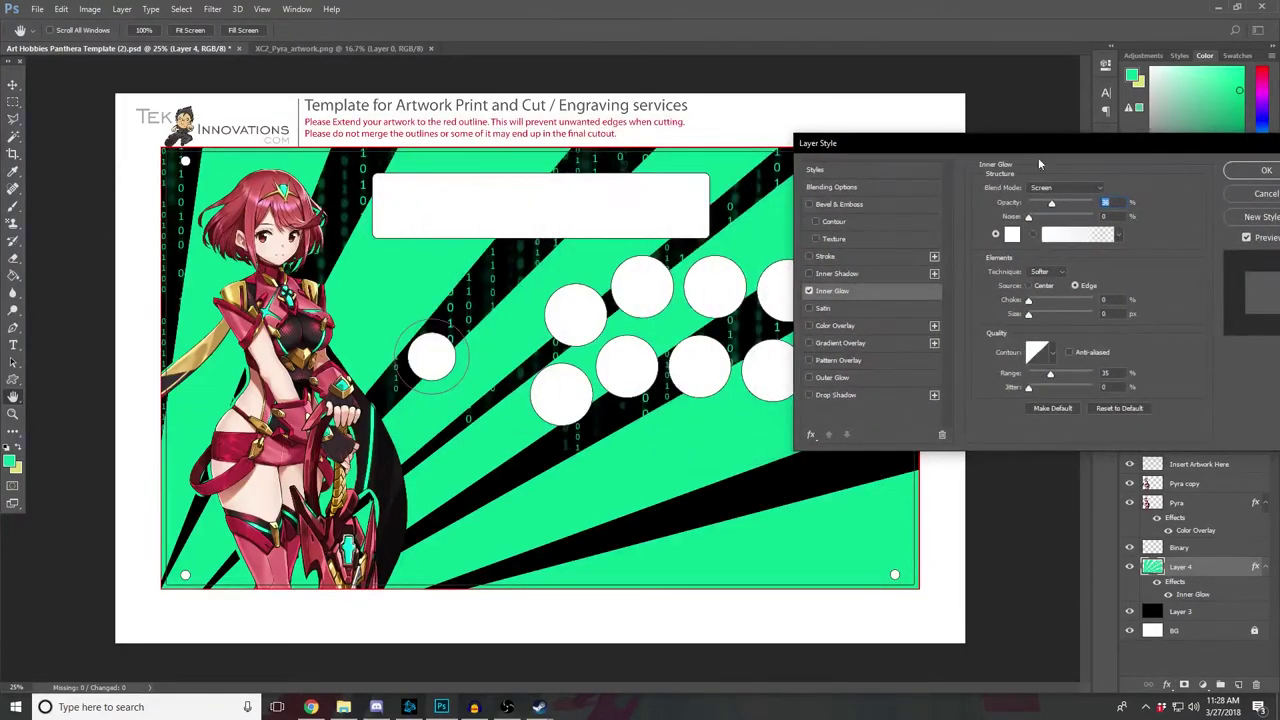
{"action": "left_click_drag", "start_coordinate": [1028, 315], "coordinate": [1069, 330]}
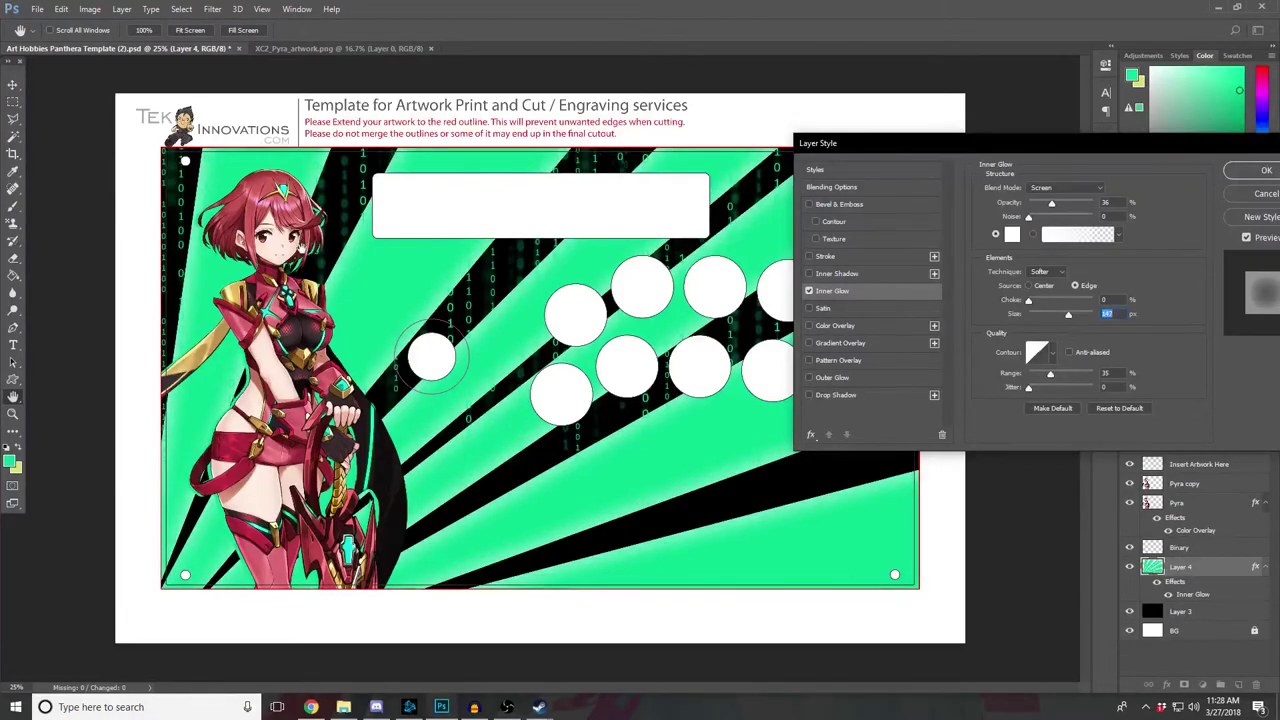
{"action": "left_click", "coordinate": [1252, 172]}
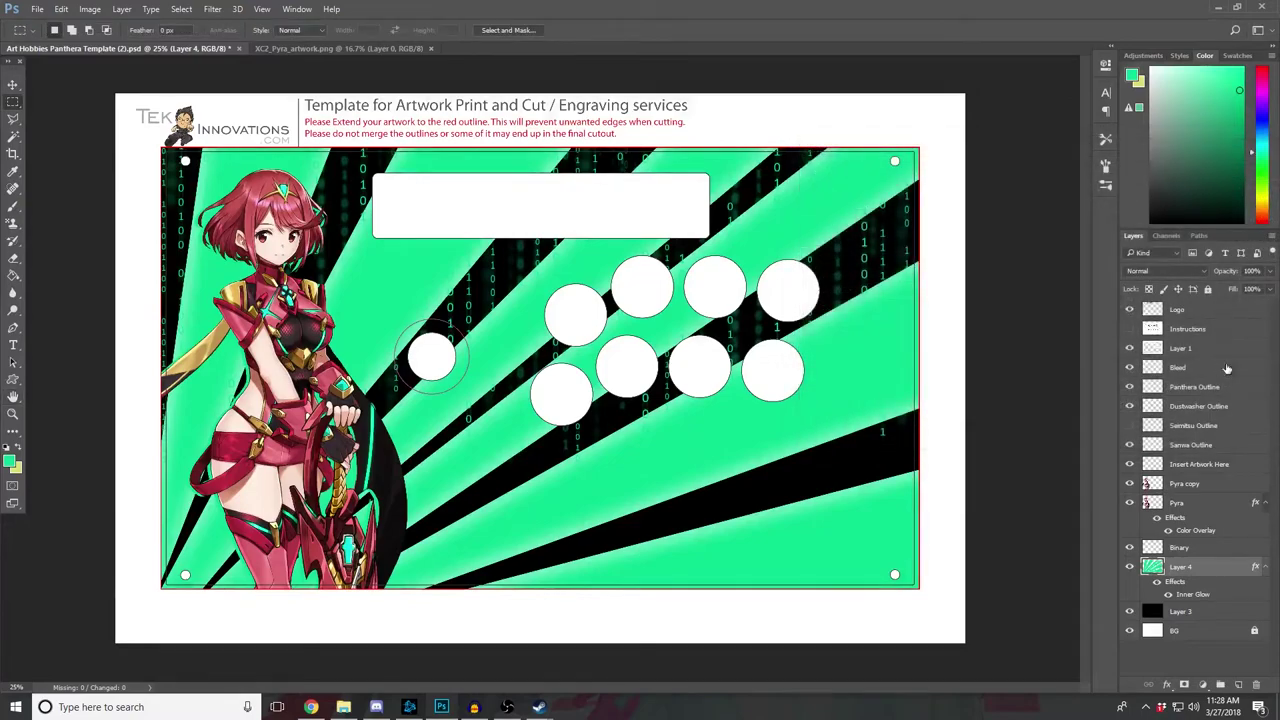
Step: Try lowering the green ray layer's opacity to 60%, and restore it to 100%
{"action": "left_click", "coordinate": [1271, 271]}
{"action": "left_click", "coordinate": [1251, 290]}
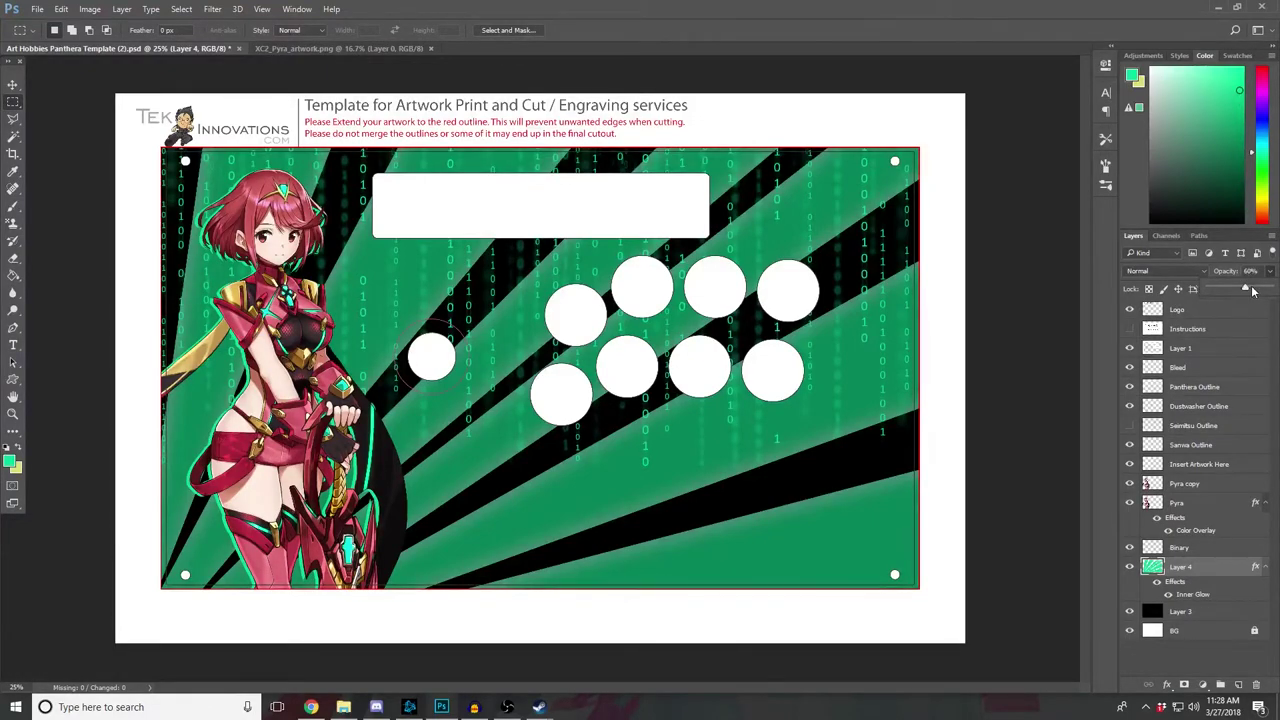
{"action": "left_click_drag", "start_coordinate": [1246, 290], "coordinate": [1262, 290]}
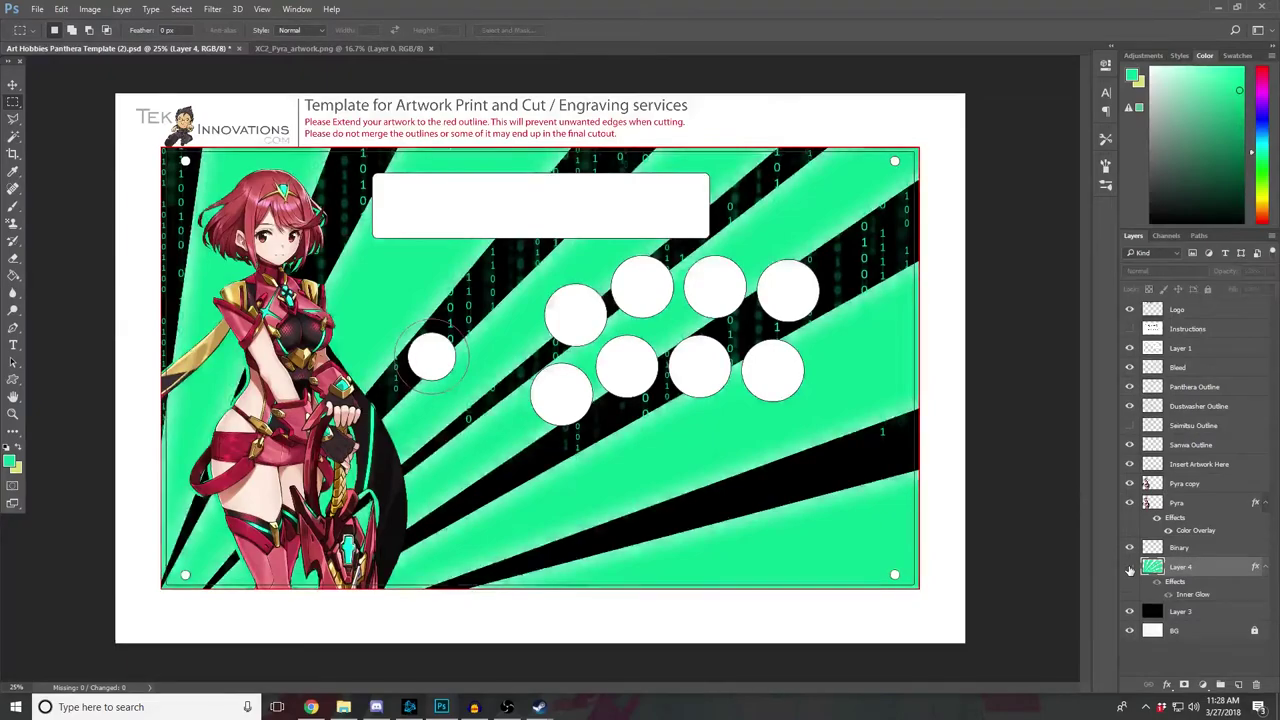
Step: Hide and delete Layer 4 with the green rays
{"action": "left_click", "coordinate": [1129, 567]}
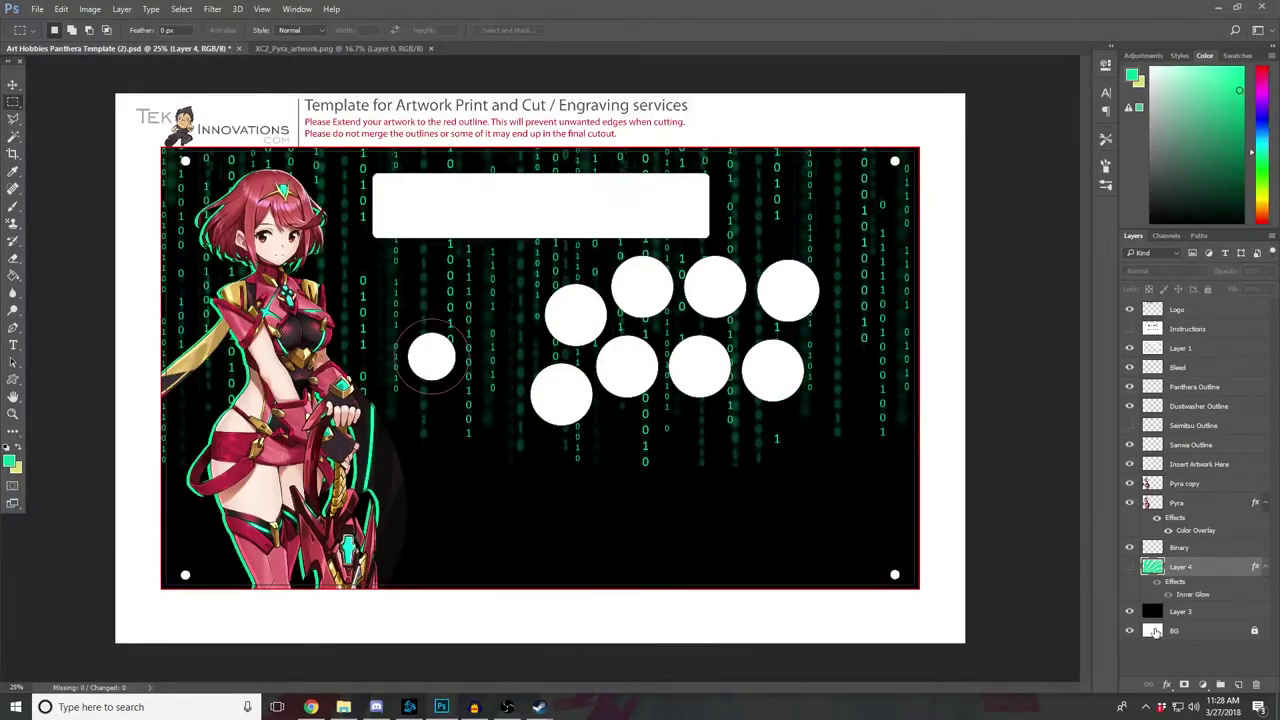
{"action": "key", "text": "Delete"}
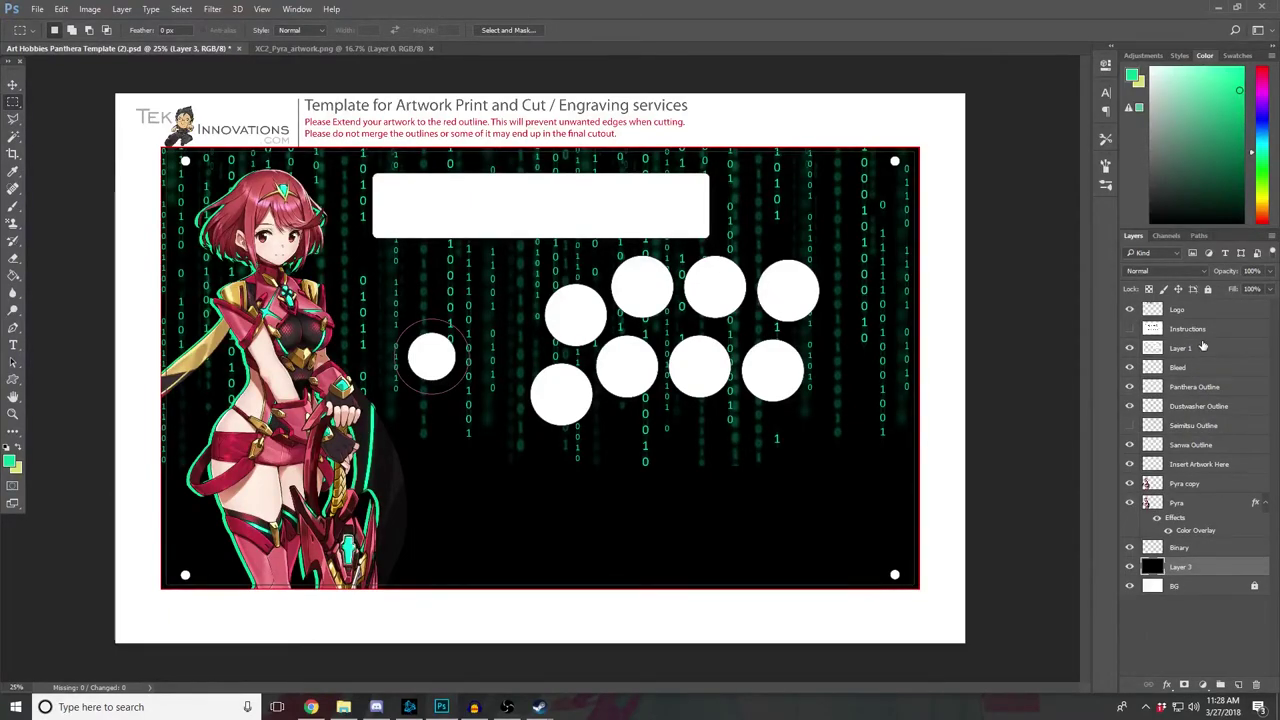
Step: Select all eight white button circles together with the Magic Wand, and make Panthera Outline the active layer
{"action": "left_click", "coordinate": [14, 138]}
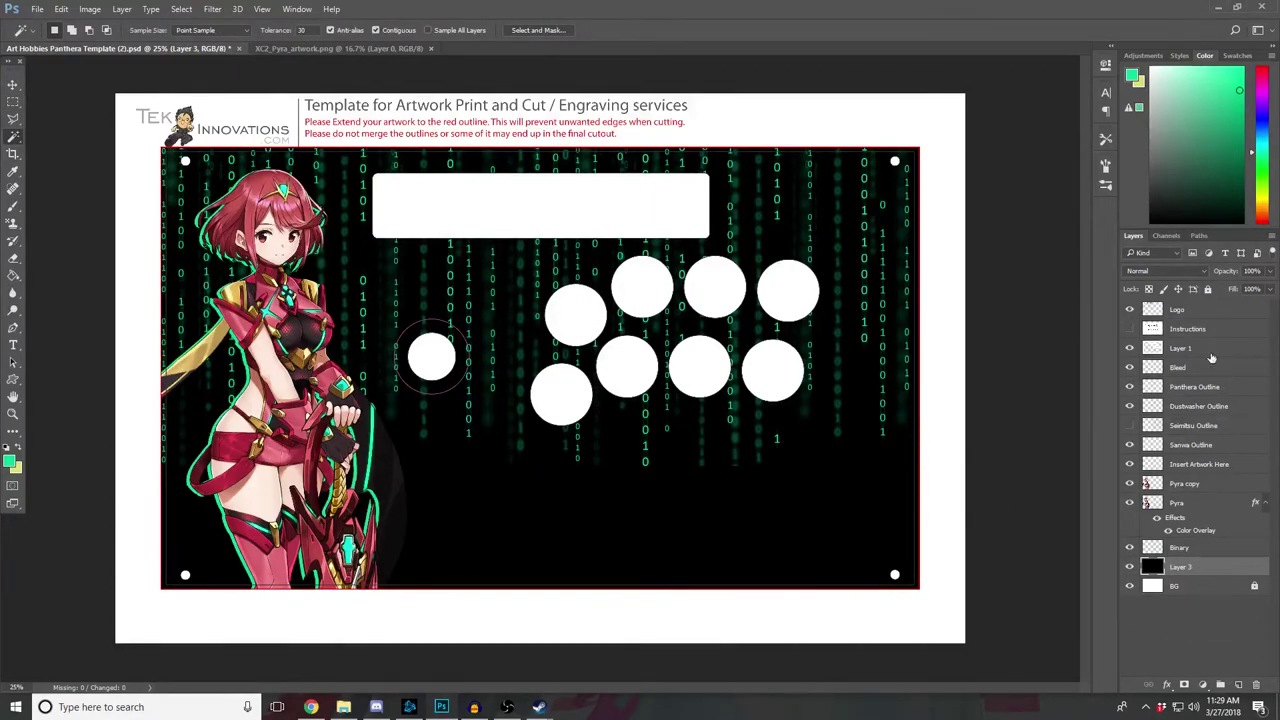
{"action": "left_click", "coordinate": [1214, 387]}
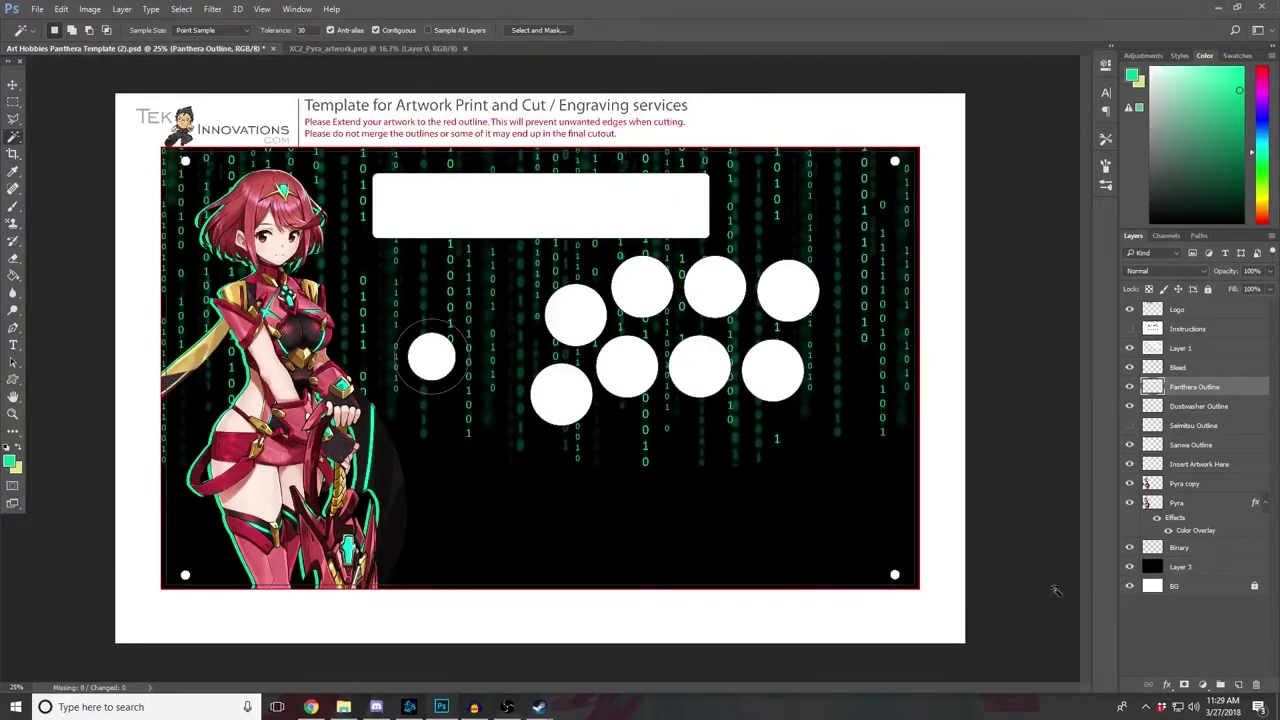
{"action": "left_click", "coordinate": [575, 333], "text": "shift"}
{"action": "left_click", "coordinate": [1178, 345]}
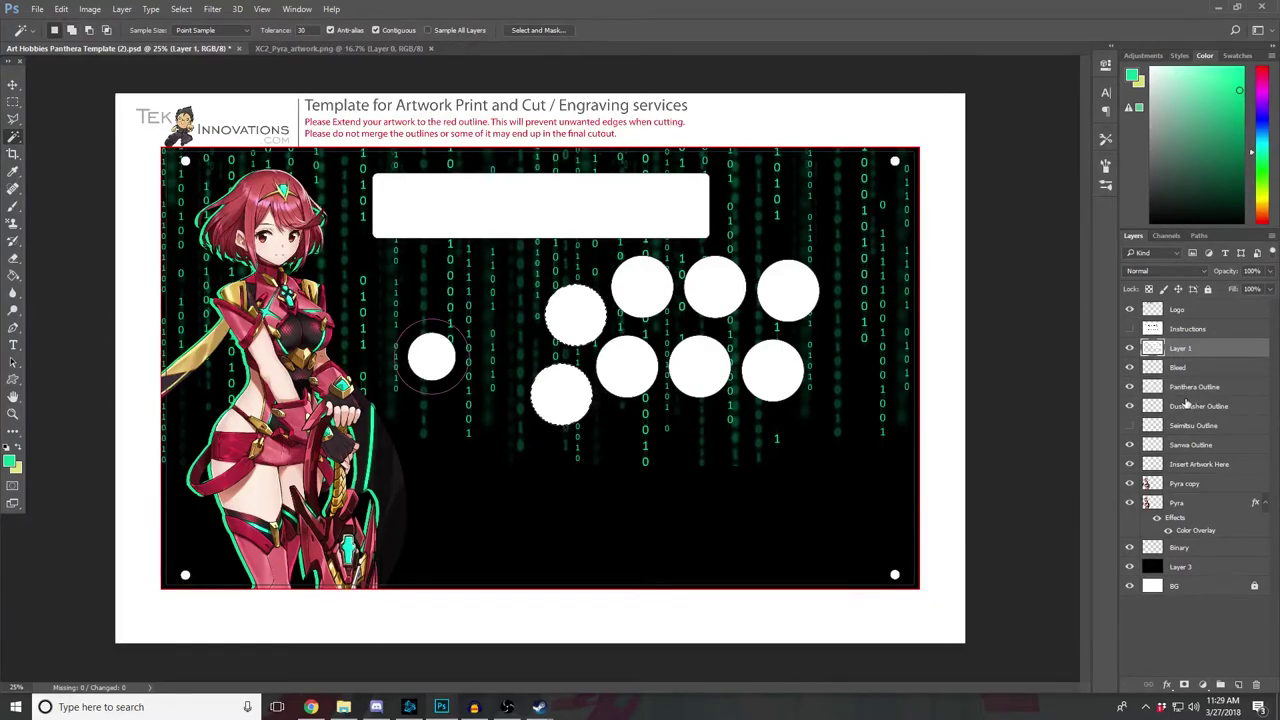
{"action": "left_click", "coordinate": [1185, 390]}
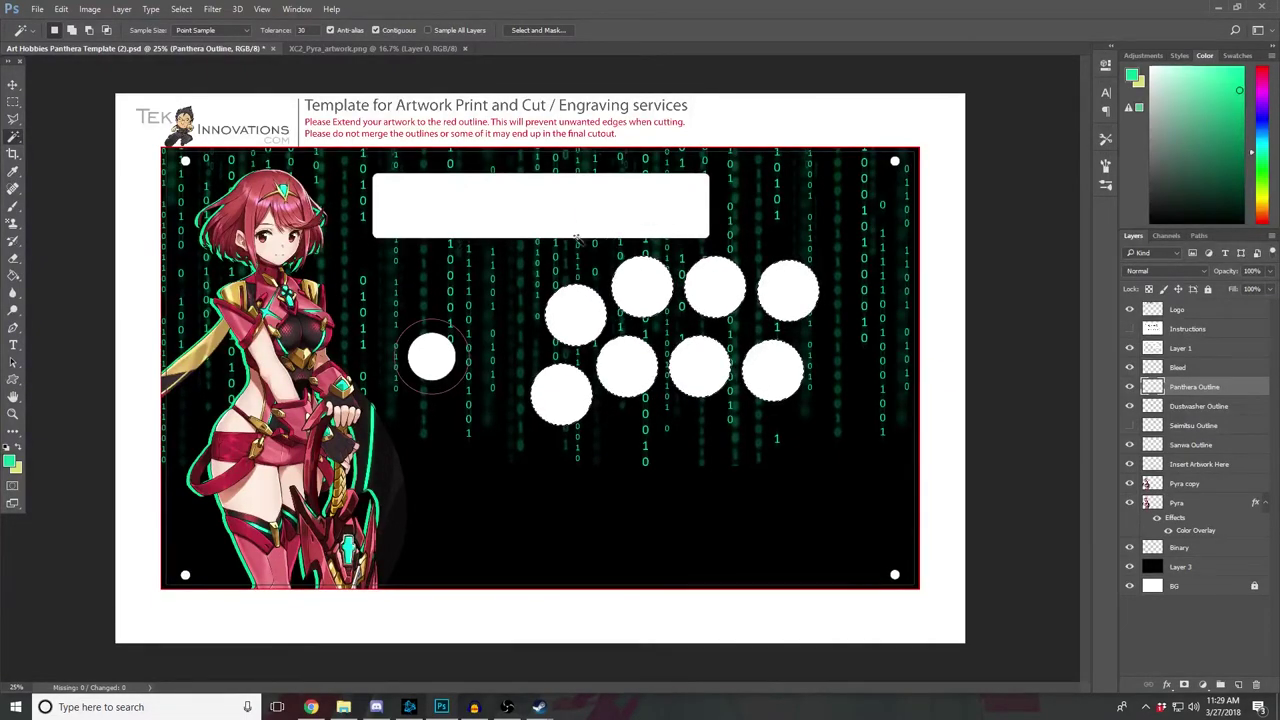
Step: Expand the selection of the eight button circles by 45 pixels
{"action": "left_click", "coordinate": [181, 9]}
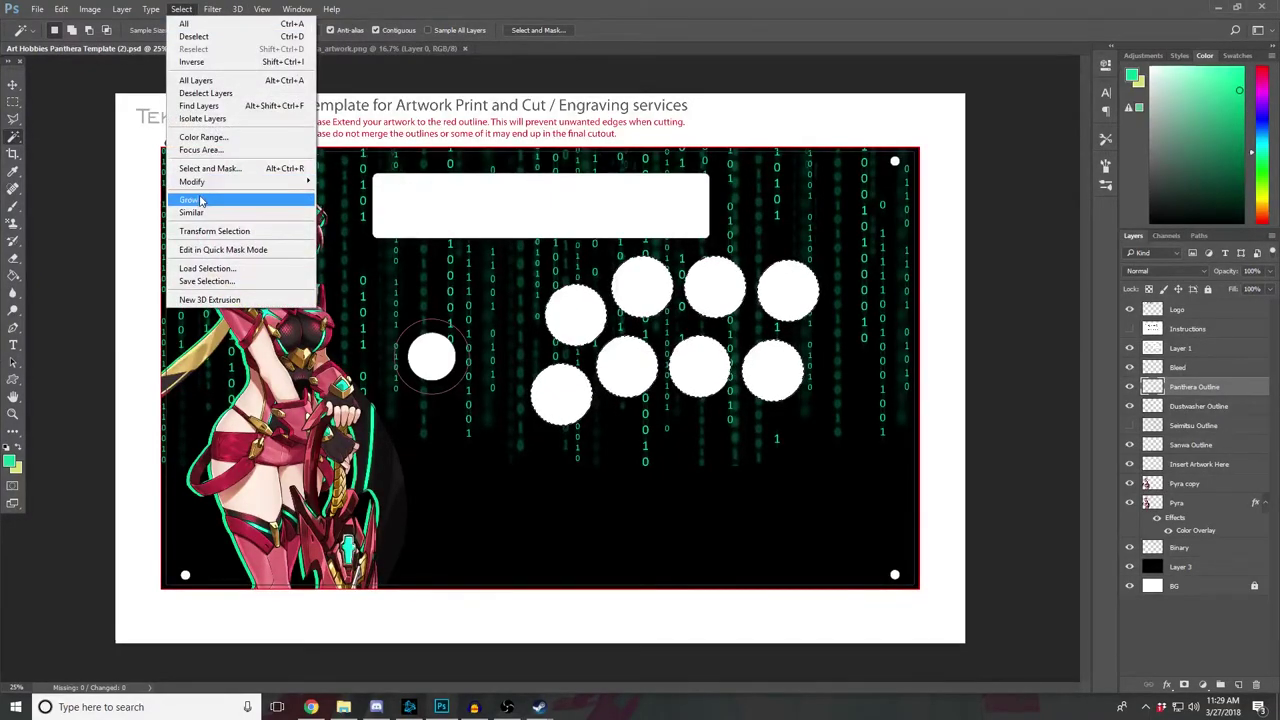
{"action": "mouse_move", "coordinate": [213, 185]}
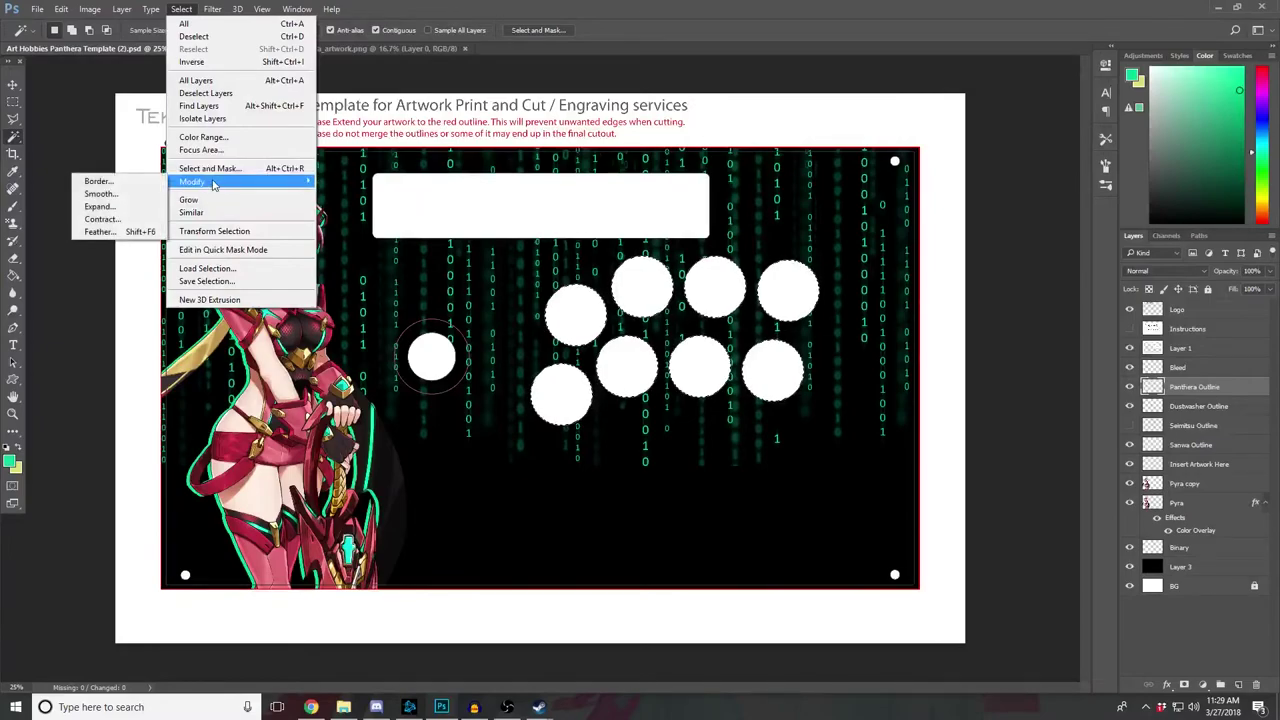
{"action": "left_click", "coordinate": [135, 210]}
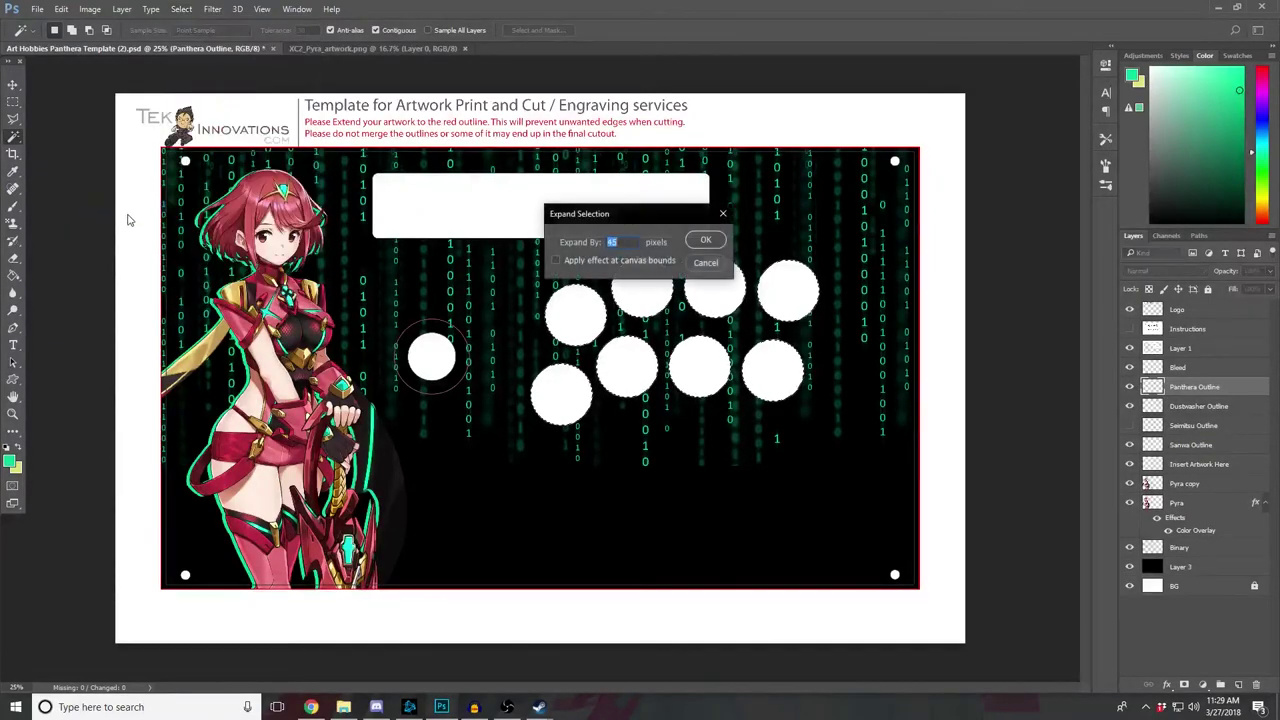
{"action": "left_click", "coordinate": [706, 241]}
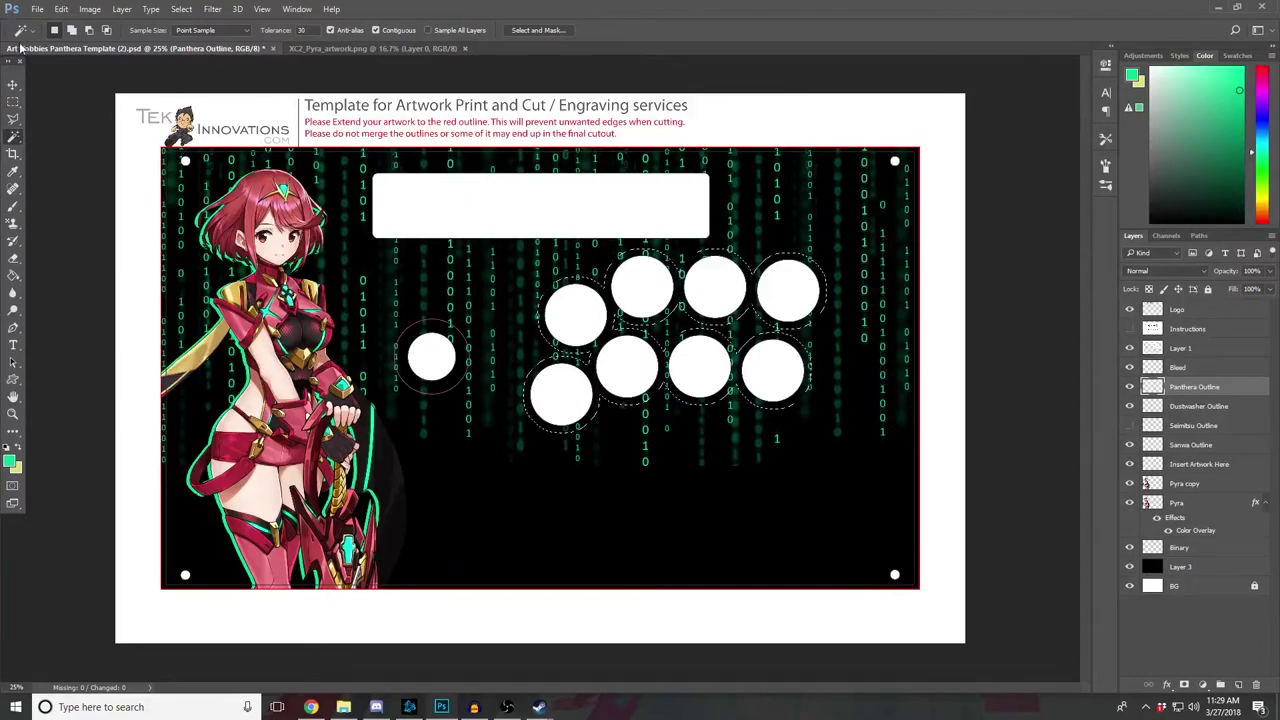
Step: Add small rectangular marquee areas to the selection to close the gaps between the upper and lower button rows
{"action": "left_click", "coordinate": [13, 101]}
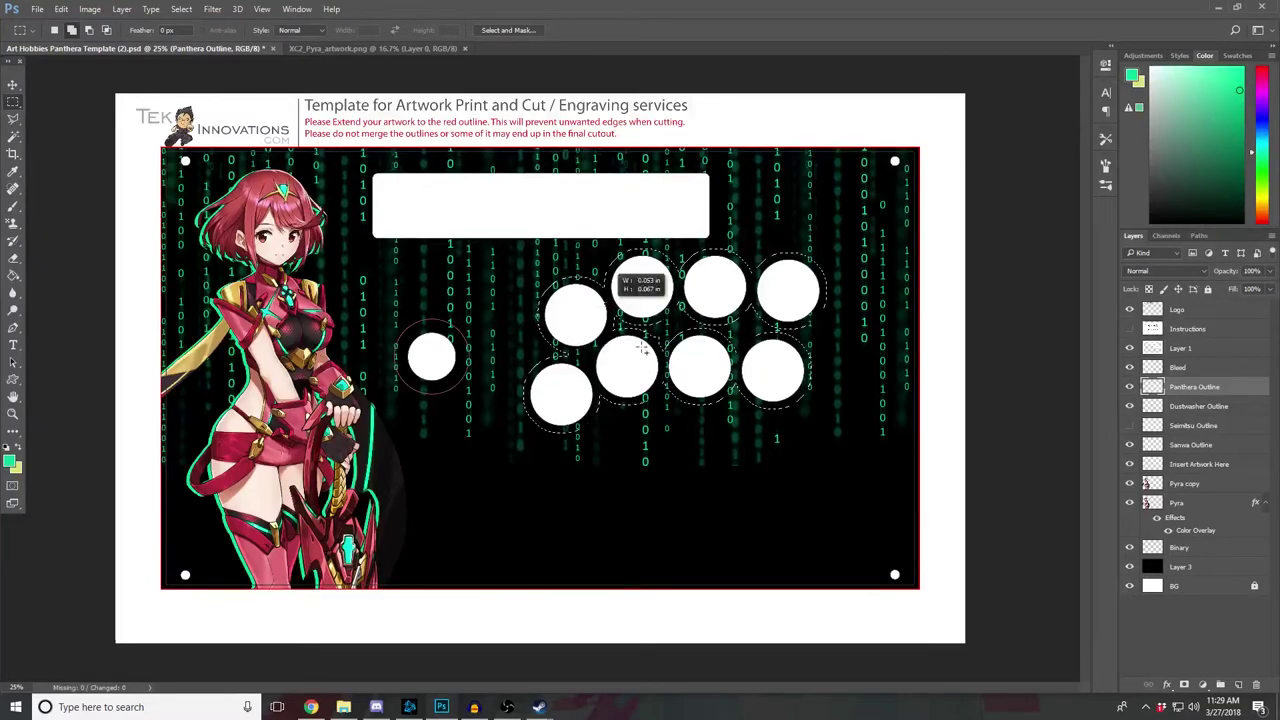
{"action": "left_click_drag", "start_coordinate": [697, 344], "coordinate": [712, 309]}
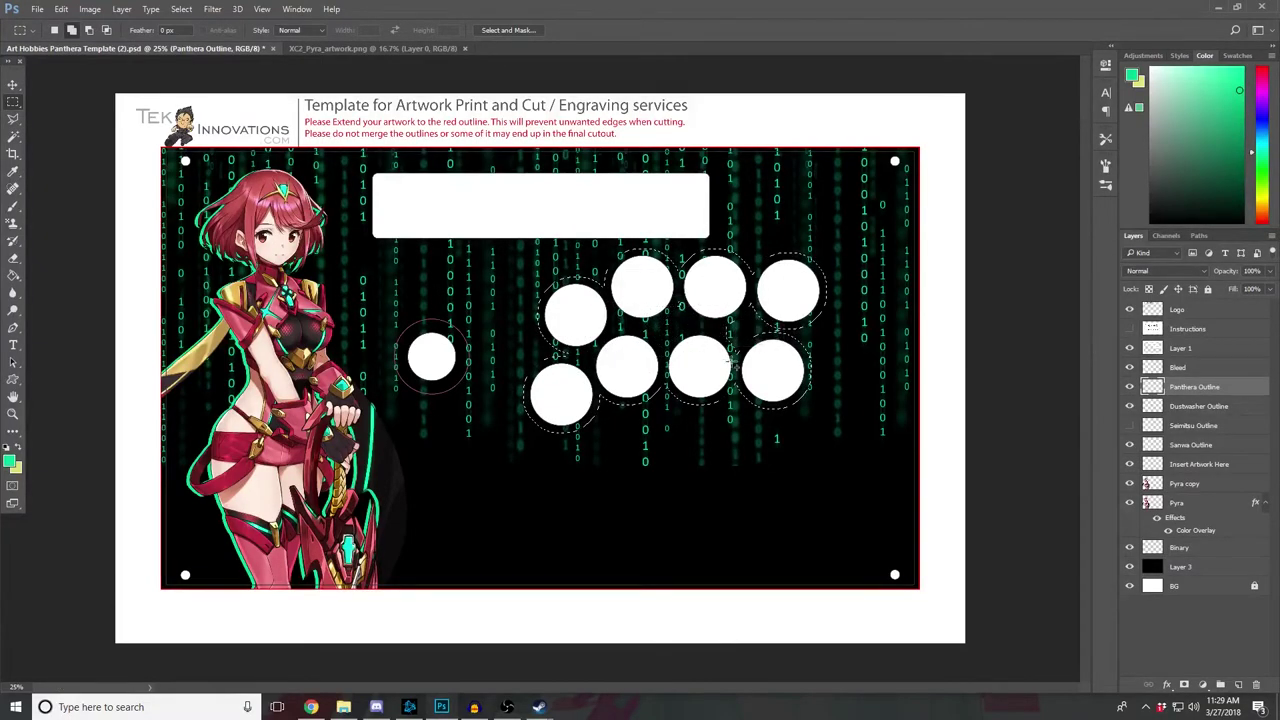
{"action": "left_click_drag", "start_coordinate": [783, 356], "coordinate": [777, 331]}
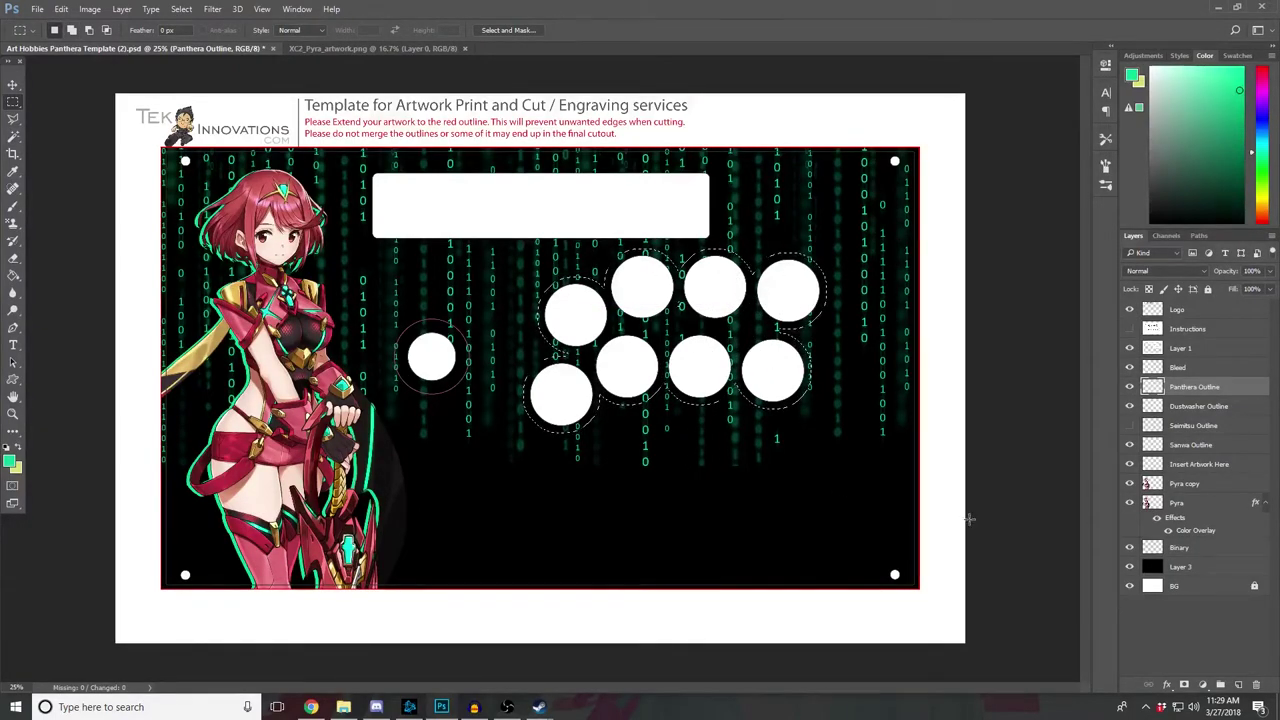
Step: Create a new layer above Panthera Outline for the graphic around the buttons
{"action": "left_click", "coordinate": [12, 207]}
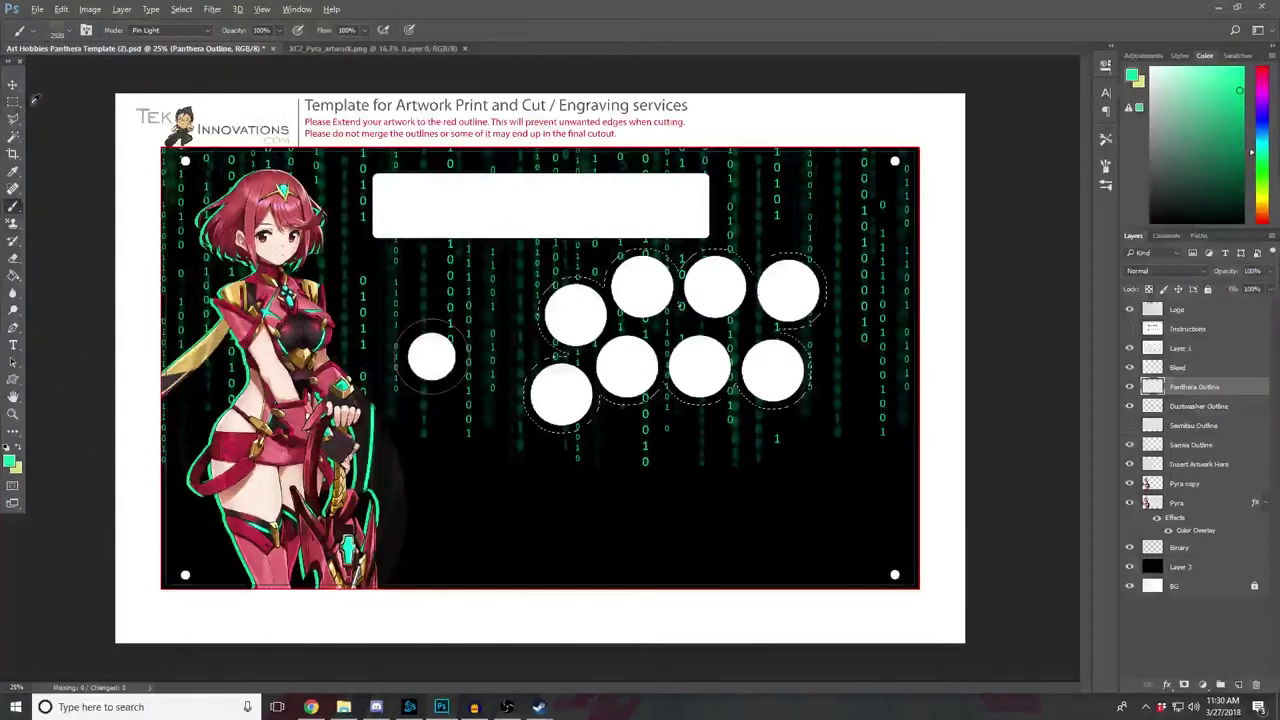
{"action": "left_click", "coordinate": [213, 307]}
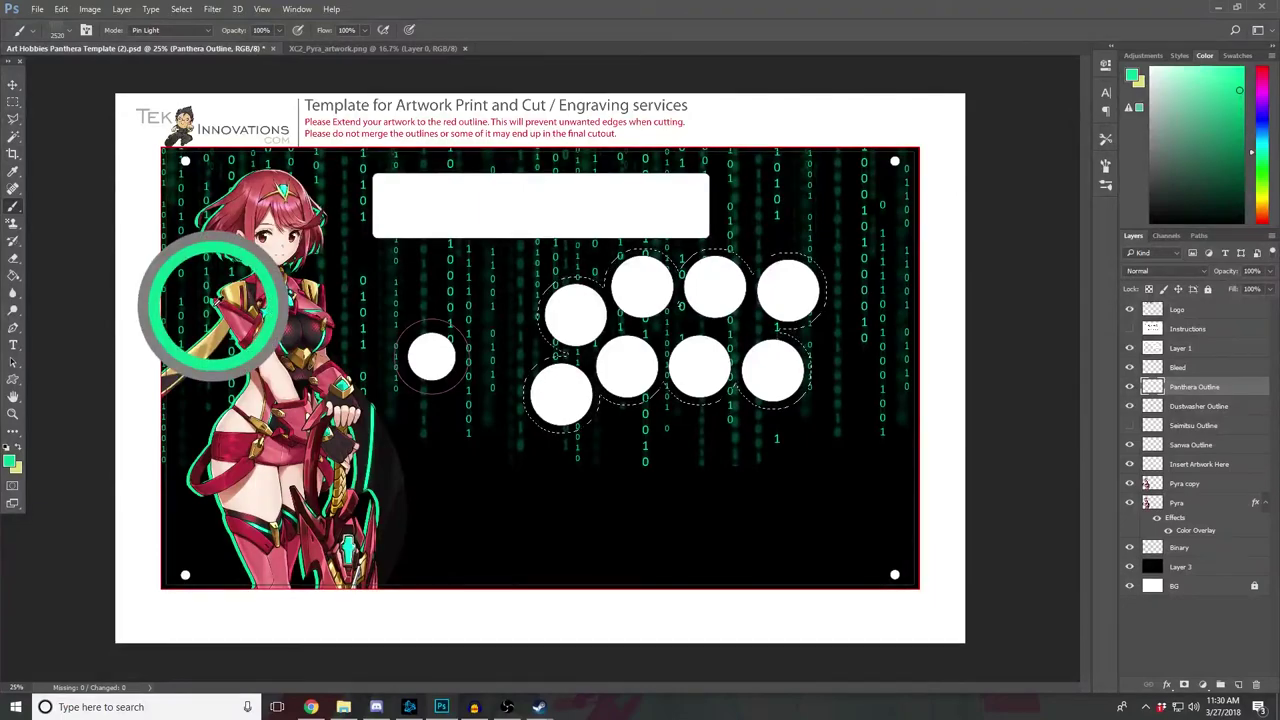
{"action": "left_click", "coordinate": [1238, 685]}
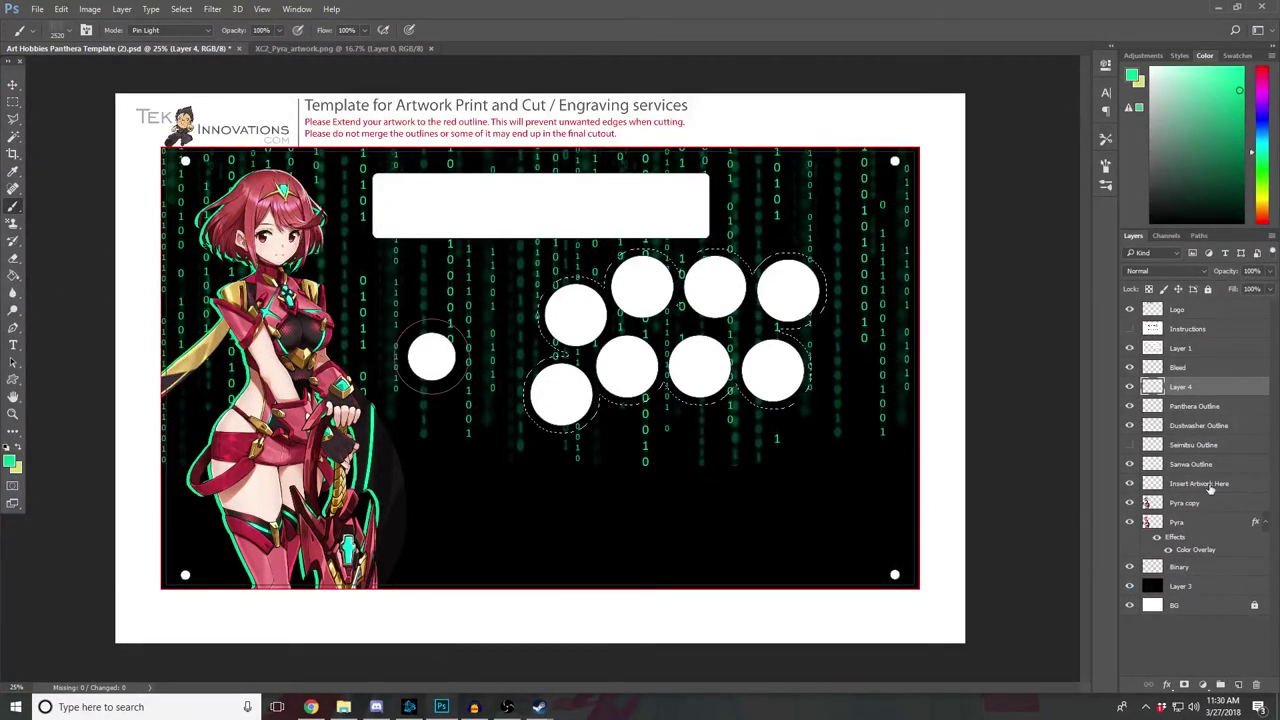
Step: Try renaming the new layer to Button Graphic, and undo the rename
{"action": "double_click", "coordinate": [1181, 387]}
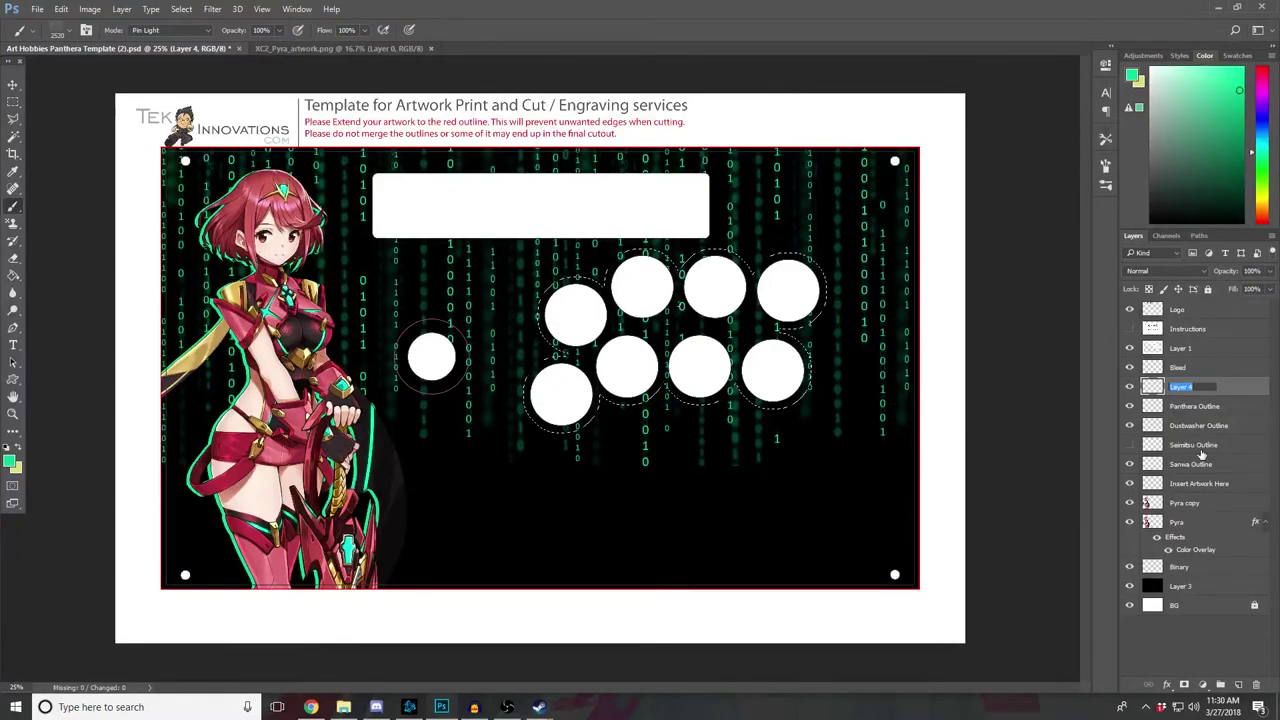
{"action": "type", "text": "Button "}
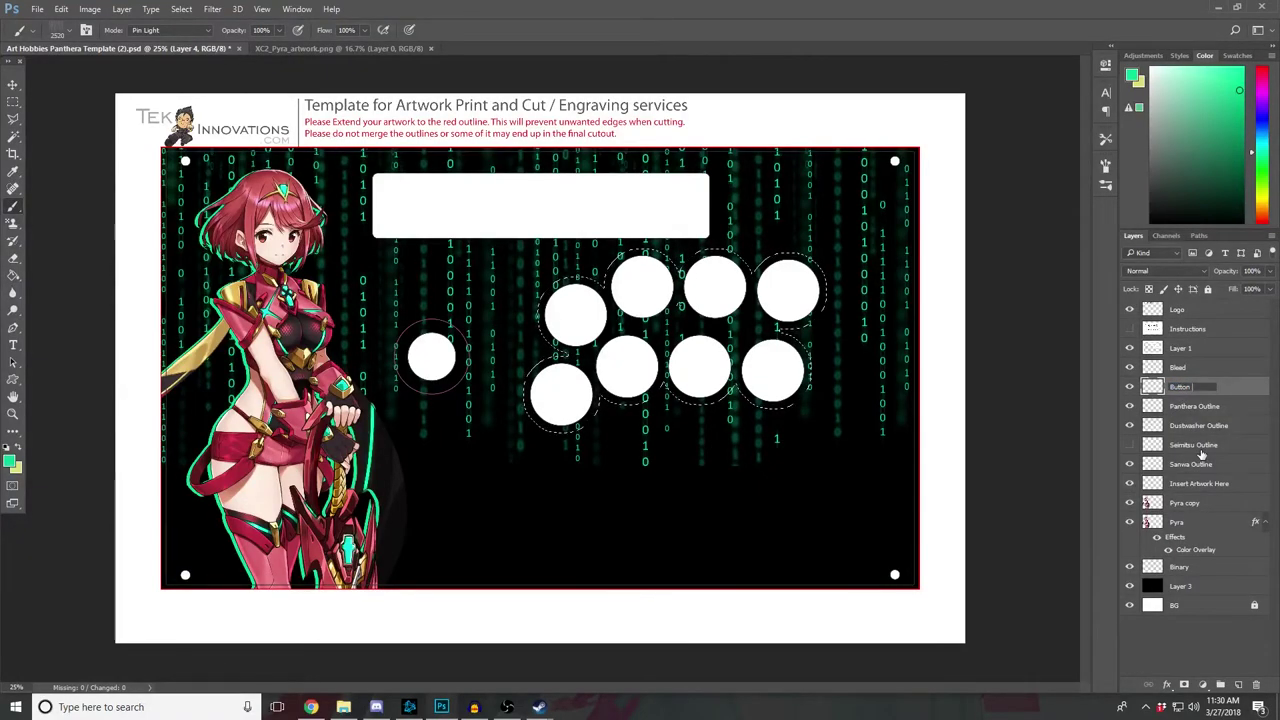
{"action": "type", "text": "graphic"}
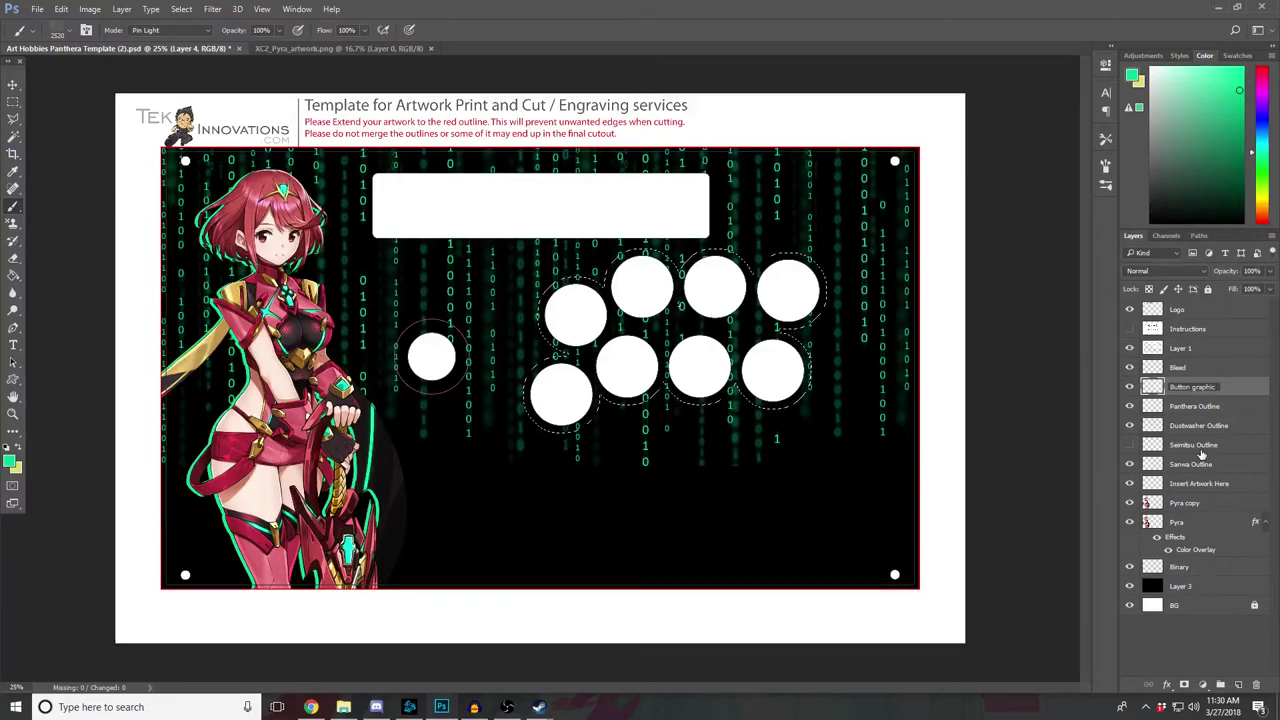
{"action": "key", "text": "BackSpace"}
{"action": "key", "text": "BackSpace"}
{"action": "key", "text": "BackSpace"}
{"action": "key", "text": "BackSpace"}
{"action": "key", "text": "BackSpace"}
{"action": "key", "text": "BackSpace"}
{"action": "key", "text": "BackSpace"}
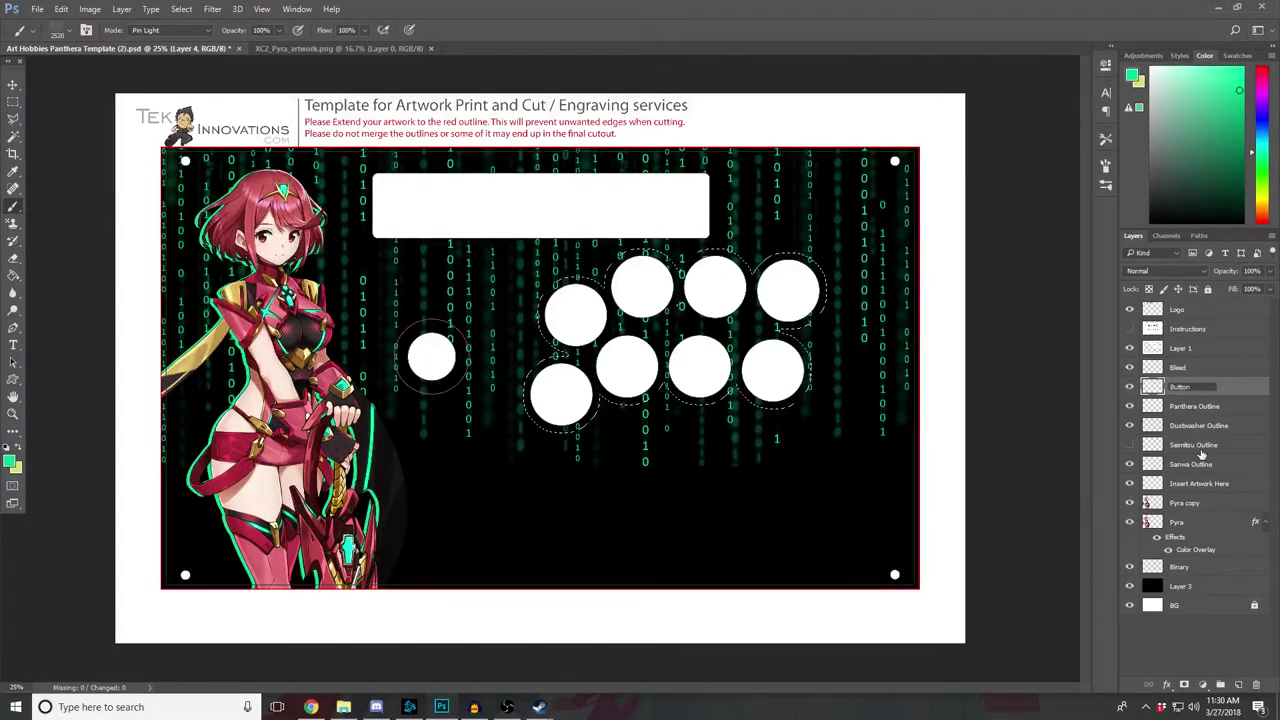
{"action": "type", "text": "Graphic"}
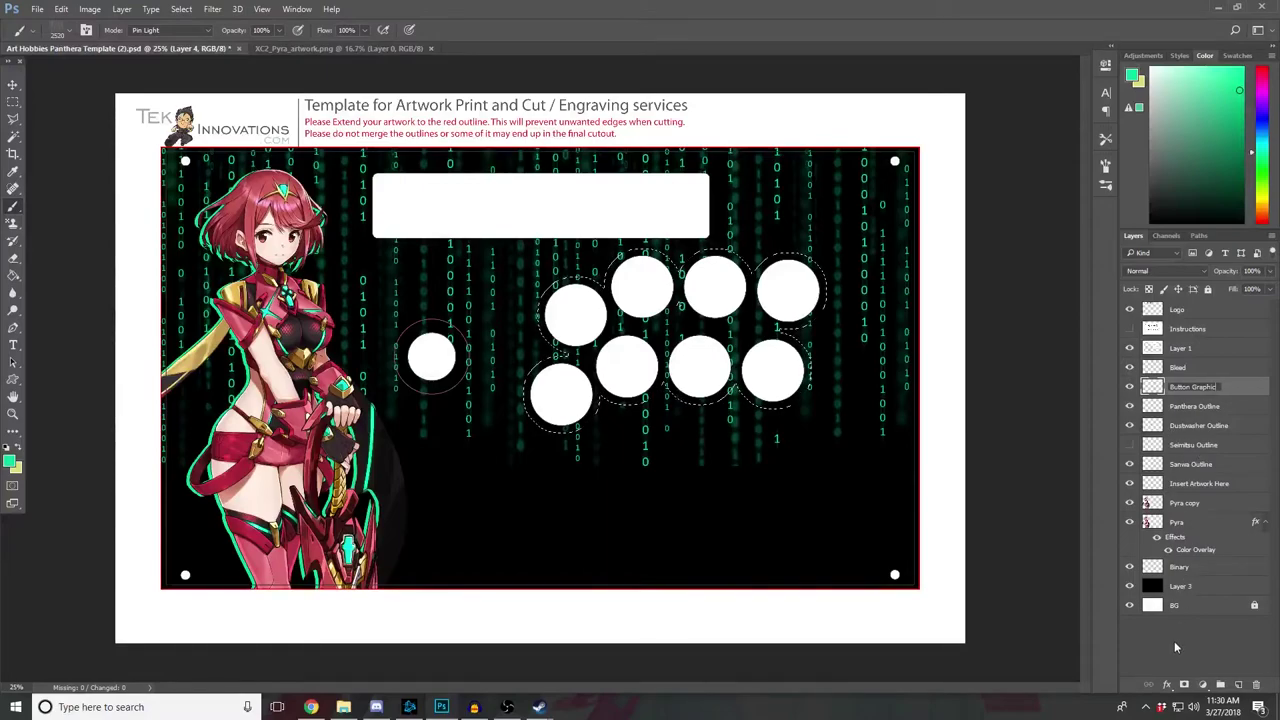
{"action": "key", "text": "Return"}
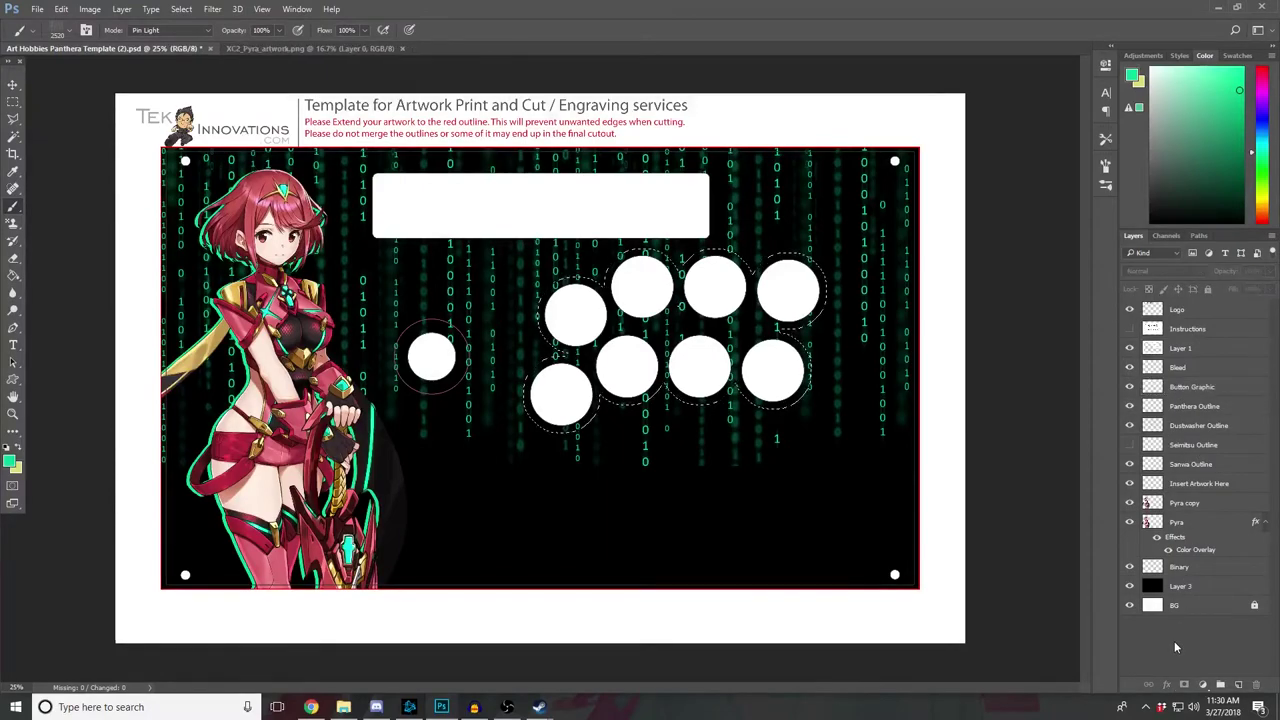
{"action": "double_click", "coordinate": [1185, 386]}
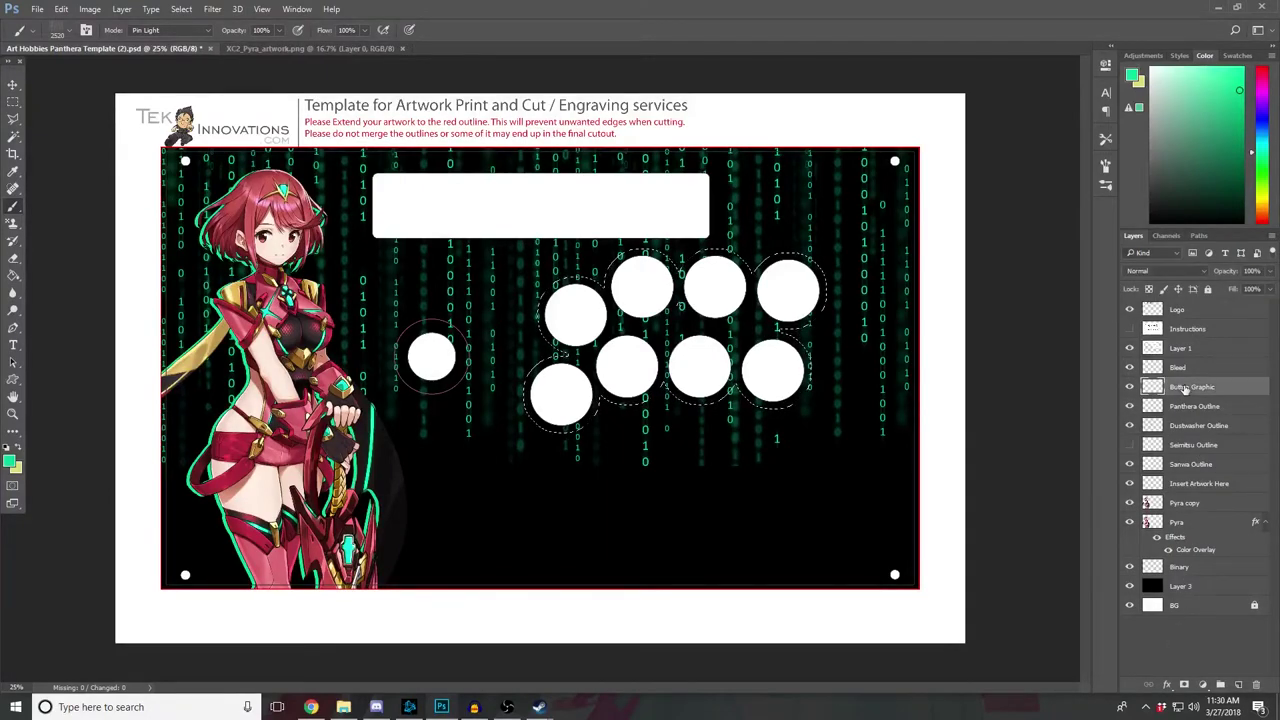
{"action": "left_click", "coordinate": [1195, 640]}
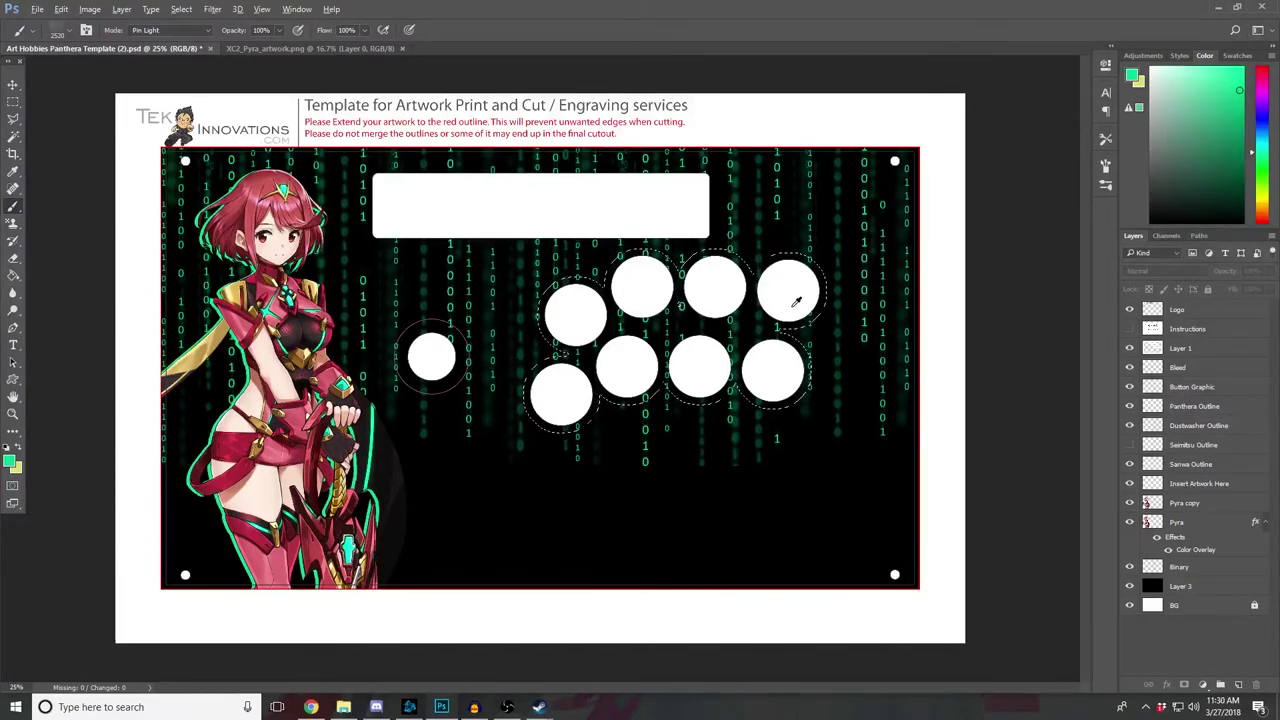
{"action": "left_click", "coordinate": [1194, 390]}
{"action": "key", "text": "ctrl+z"}
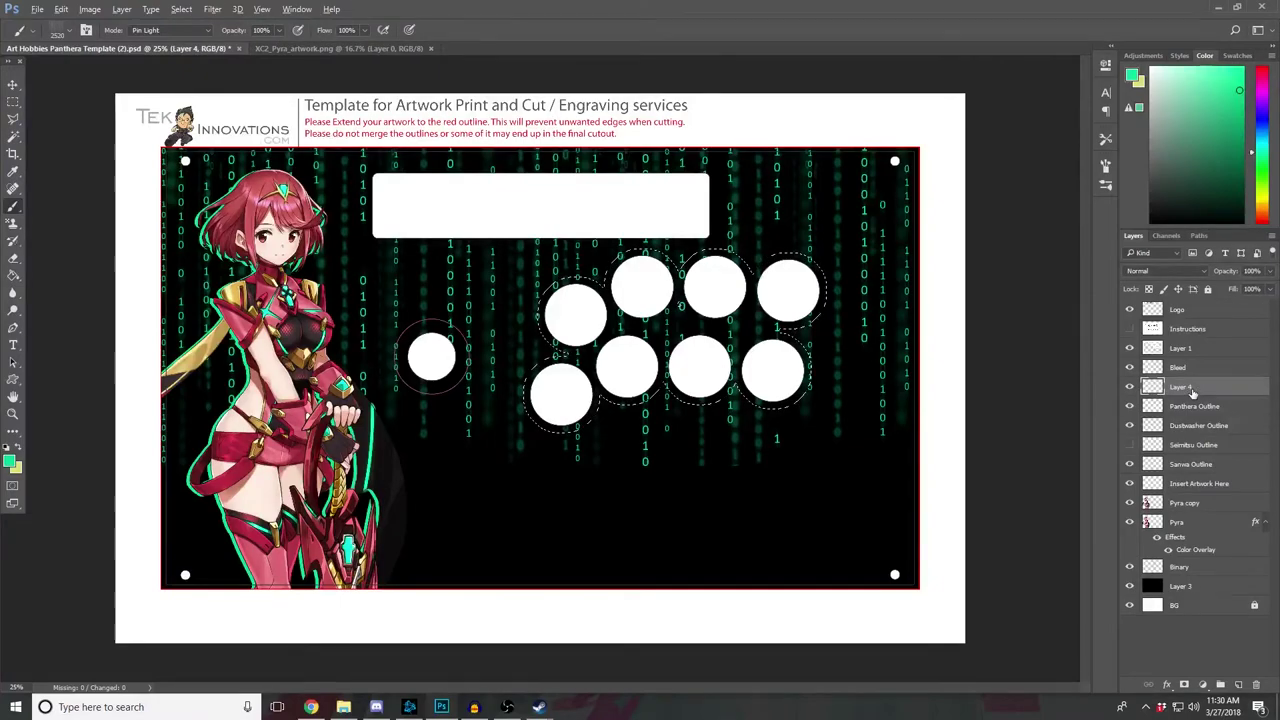
Step: Fill the expanded button selection with the green foreground color on Layer 4, and deselect it
{"action": "key", "text": "alt+BackSpace"}
{"action": "key", "text": "ctrl+d"}
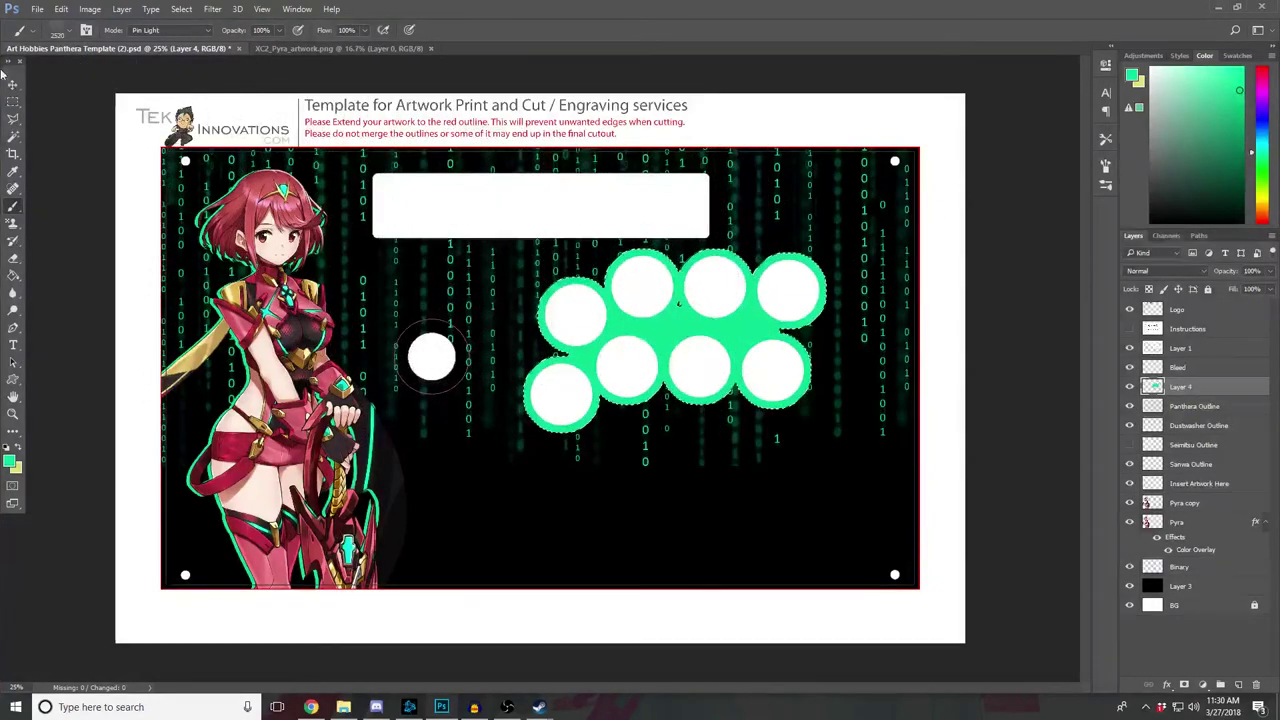
{"action": "left_click", "coordinate": [13, 101]}
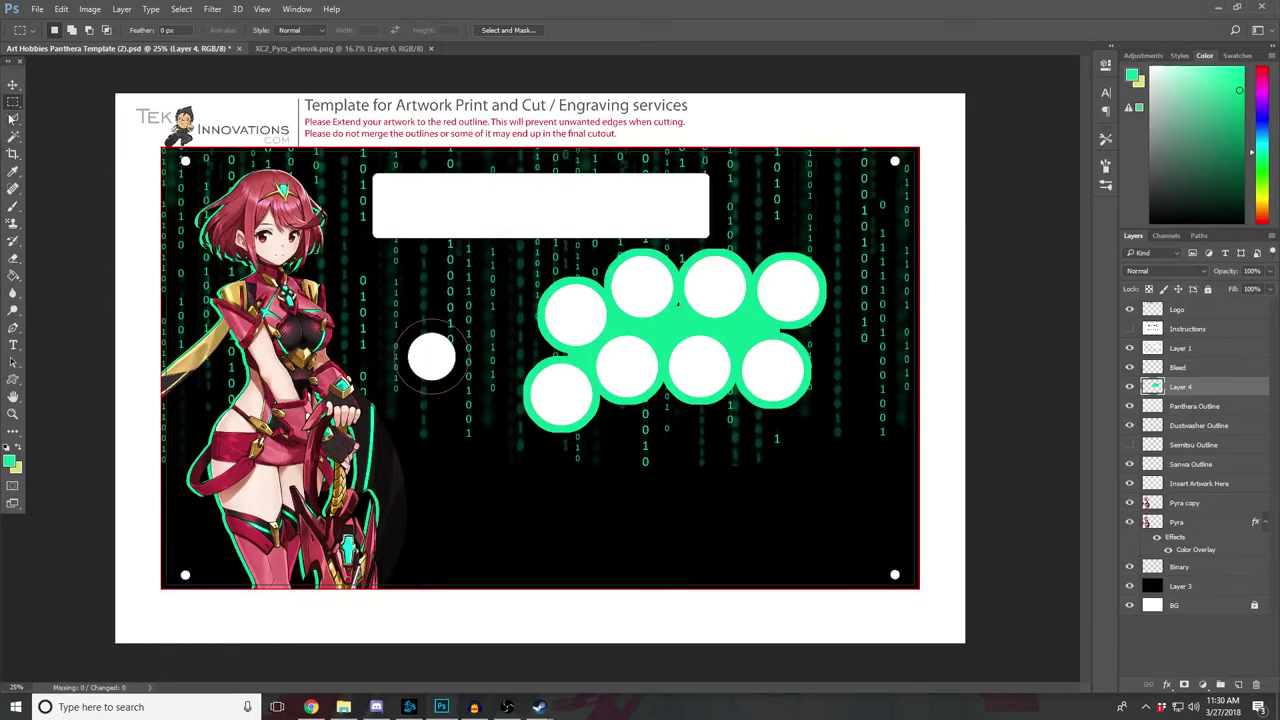
Step: Outline the area between the two button rows with the Polygonal Lasso, fill it with green, and deselect
{"action": "key", "text": "l"}
{"action": "left_click", "coordinate": [810, 318]}
{"action": "left_click", "coordinate": [790, 354]}
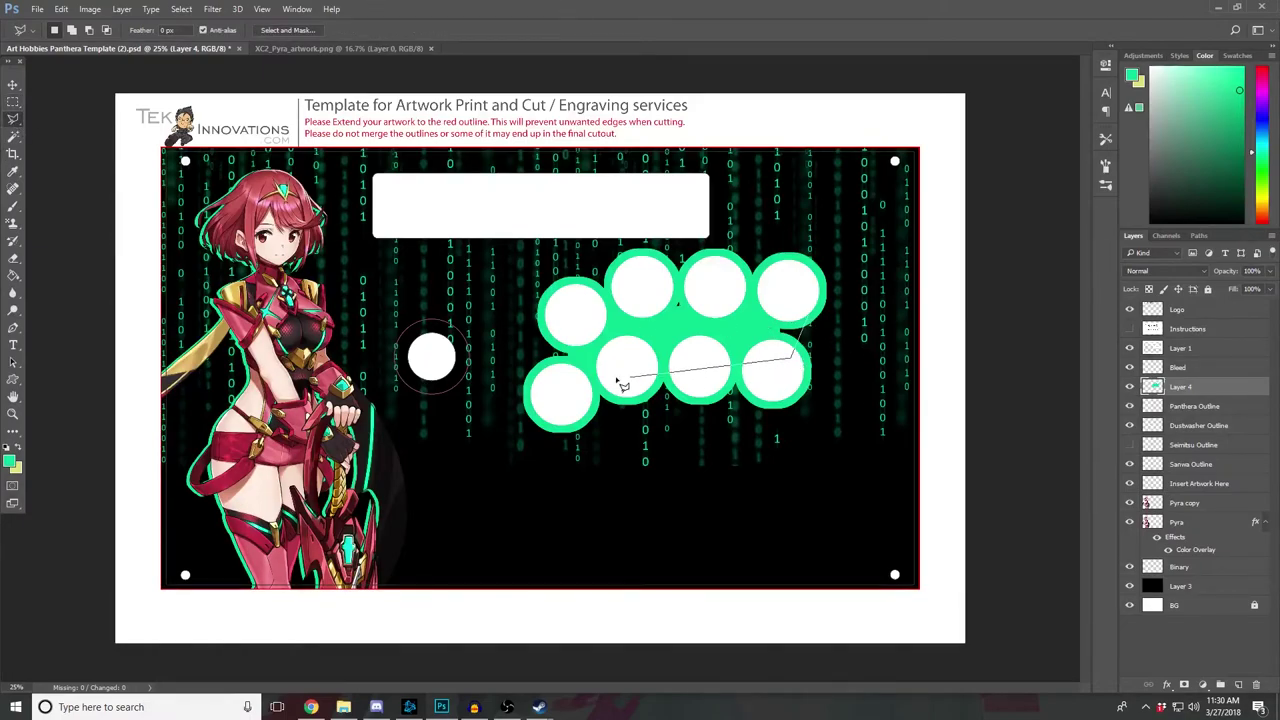
{"action": "left_click", "coordinate": [556, 392]}
{"action": "left_click", "coordinate": [552, 334]}
{"action": "left_click", "coordinate": [790, 297]}
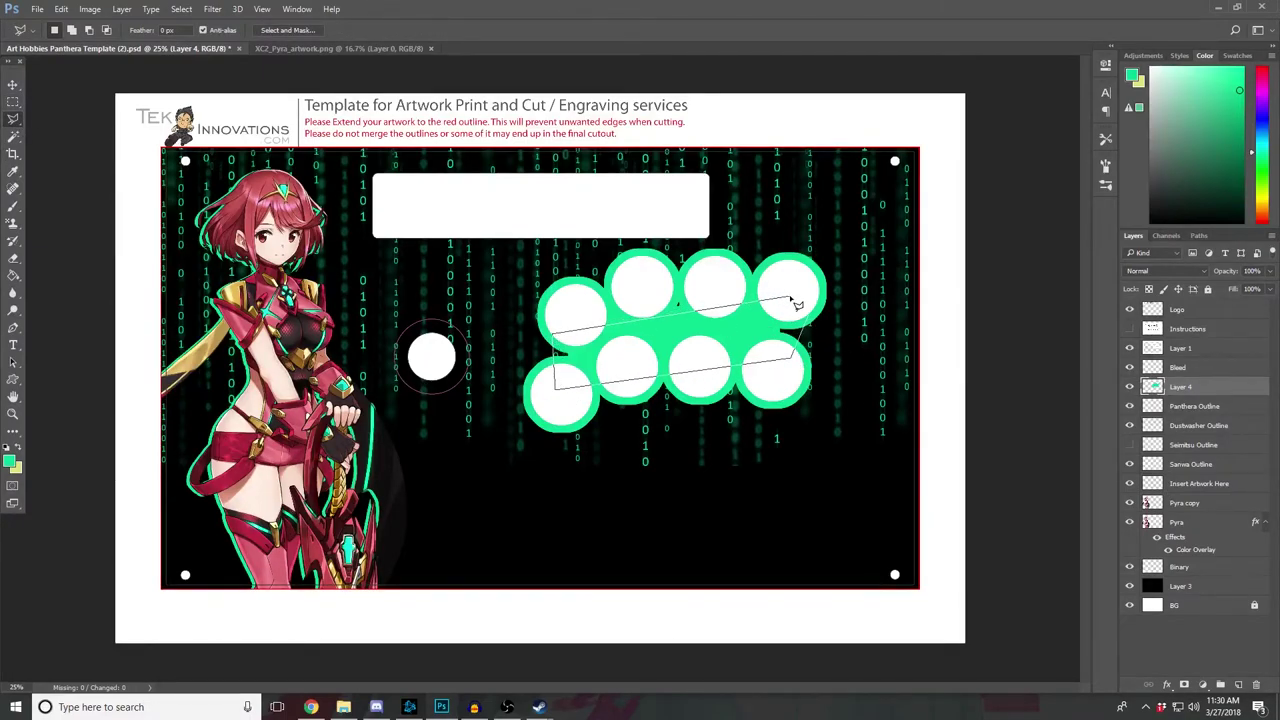
{"action": "left_click", "coordinate": [809, 318]}
{"action": "key", "text": "alt+BackSpace"}
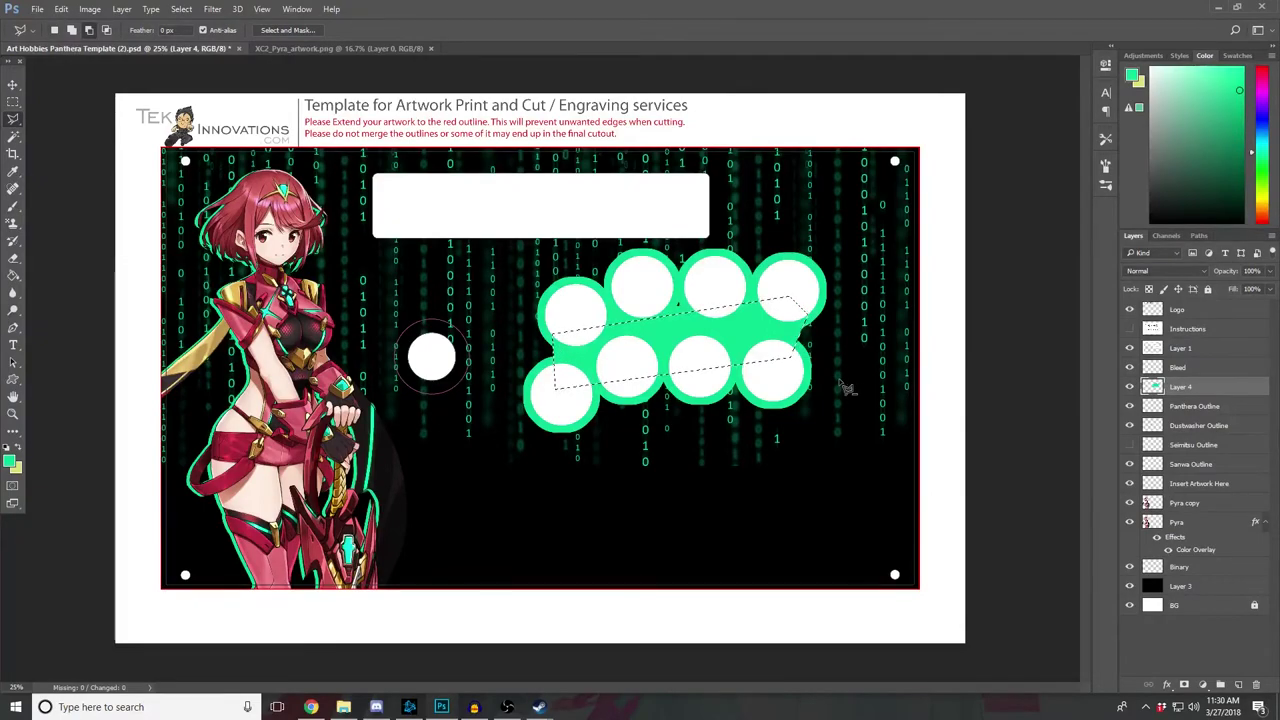
{"action": "key", "text": "ctrl+d"}
{"action": "left_click", "coordinate": [757, 368]}
{"action": "left_click", "coordinate": [609, 344]}
{"action": "left_click", "coordinate": [610, 355]}
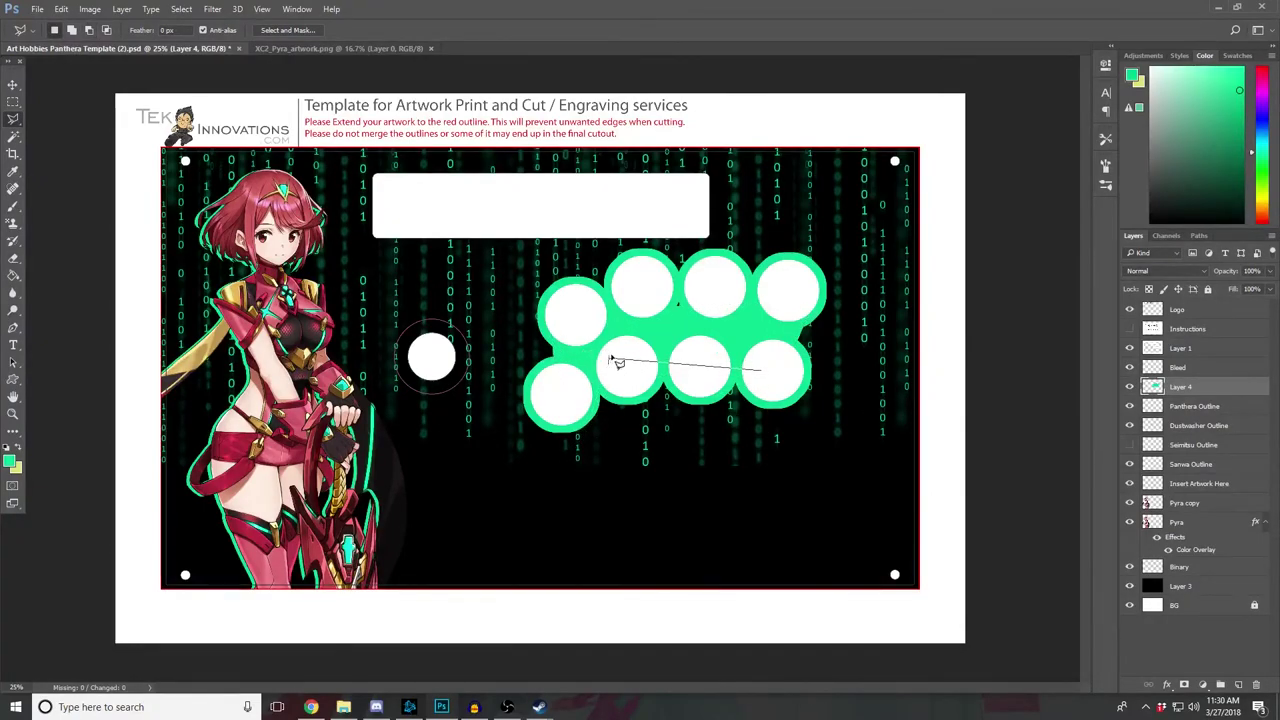
Step: Patch the small dark gap between the second and third upper buttons with a green-filled rectangular selection
{"action": "left_click", "coordinate": [13, 101]}
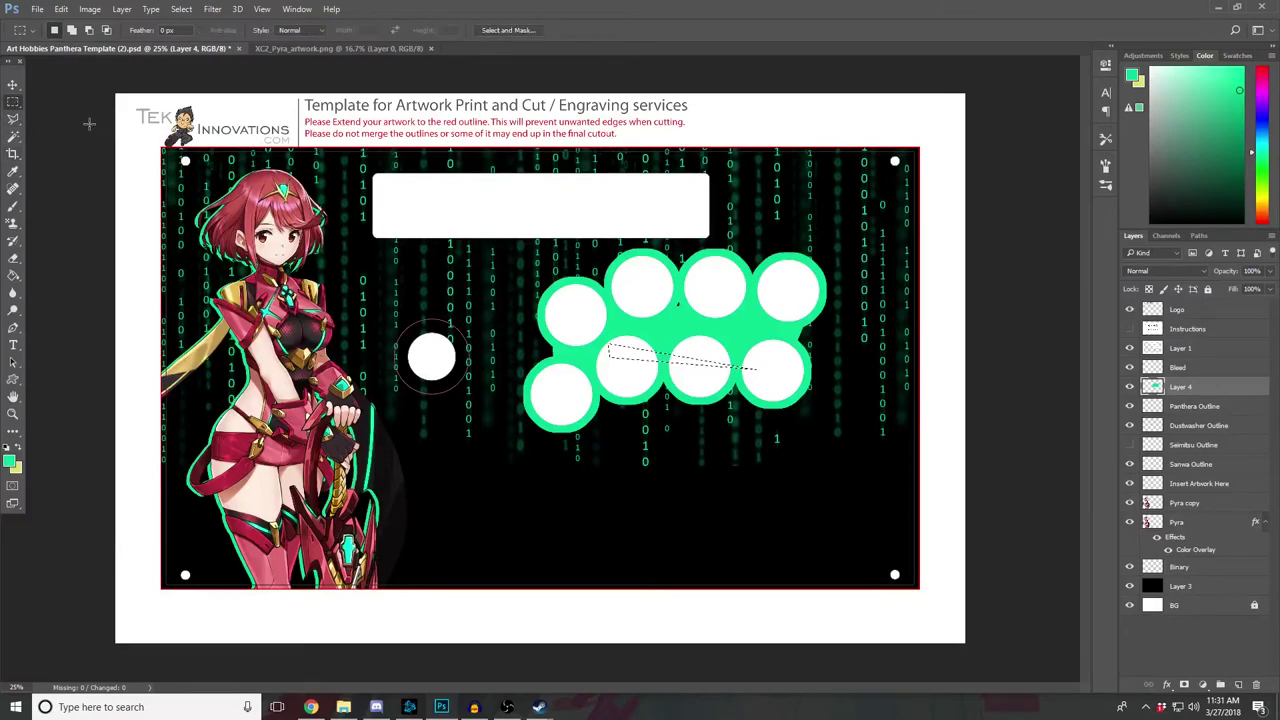
{"action": "left_click", "coordinate": [13, 205]}
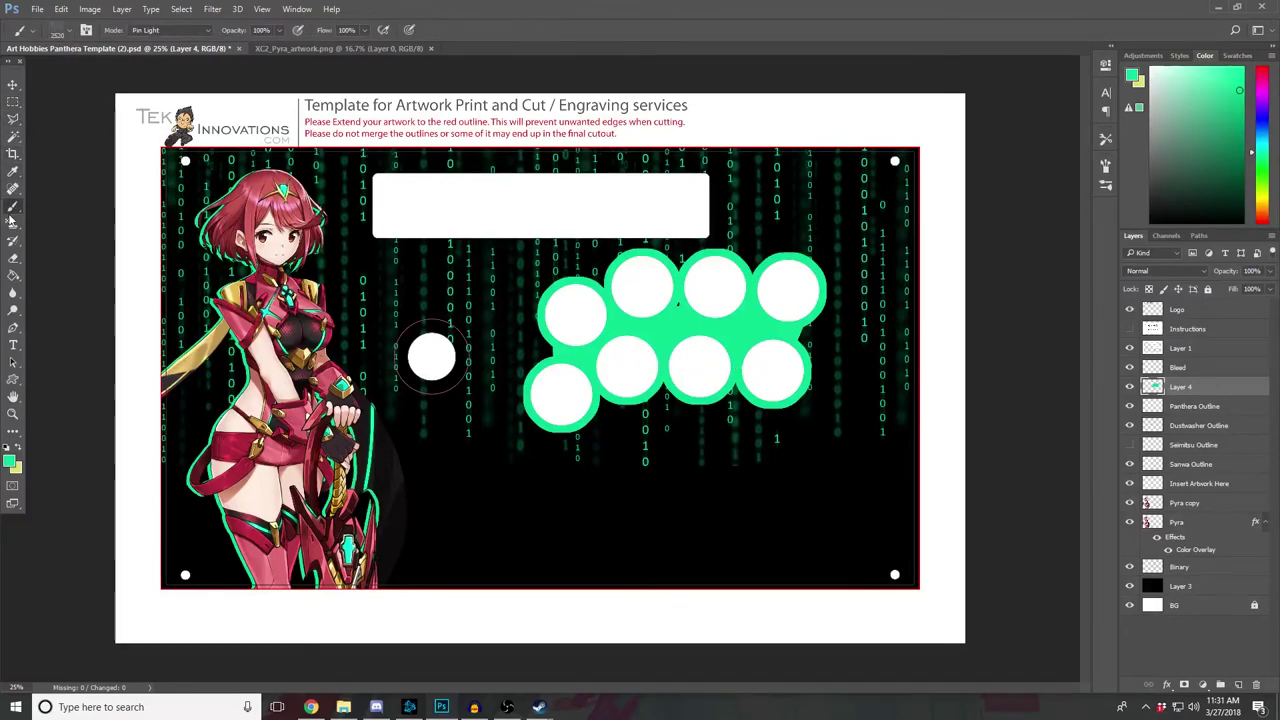
{"action": "left_click", "coordinate": [13, 101]}
{"action": "mouse_move", "coordinate": [660, 292]}
{"action": "left_mouse_down"}
{"action": "mouse_move", "coordinate": [714, 300]}
{"action": "mouse_move", "coordinate": [712, 322]}
{"action": "left_mouse_up"}
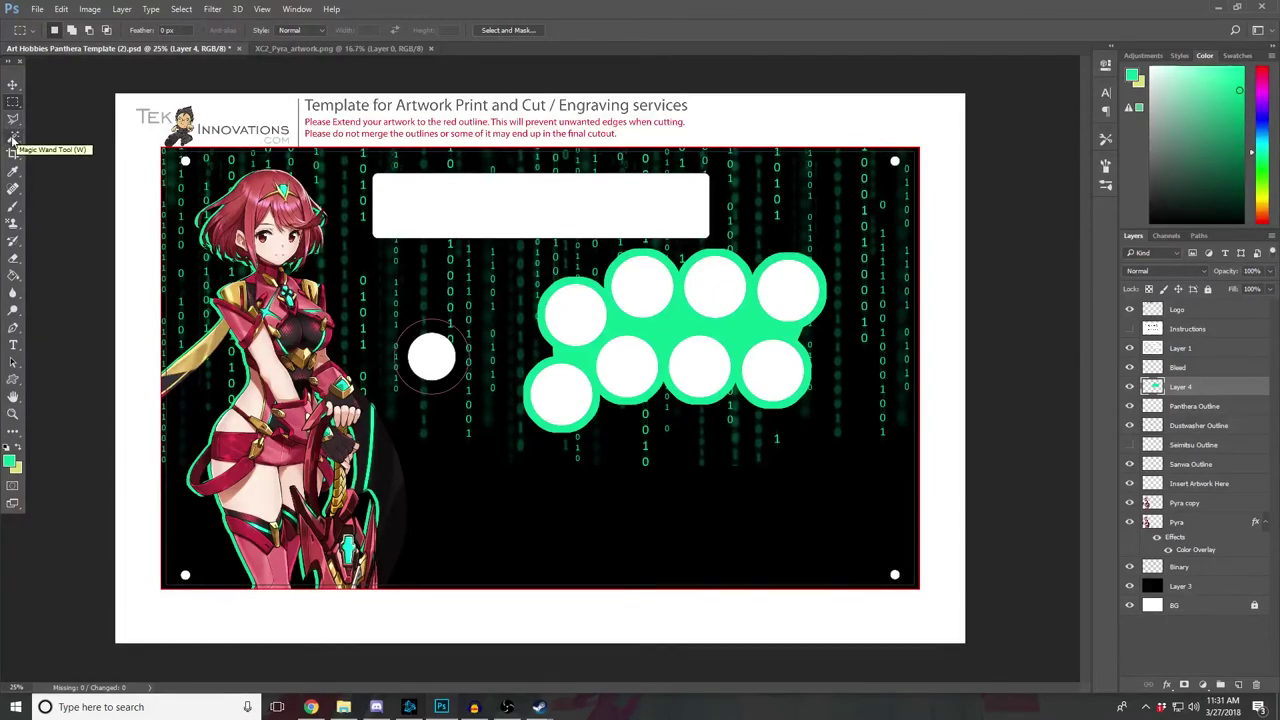
Step: Stamp a green circuit-pattern brush around all the buttons so that its lines extend beyond the green shape's edges
{"action": "left_click", "coordinate": [13, 205]}
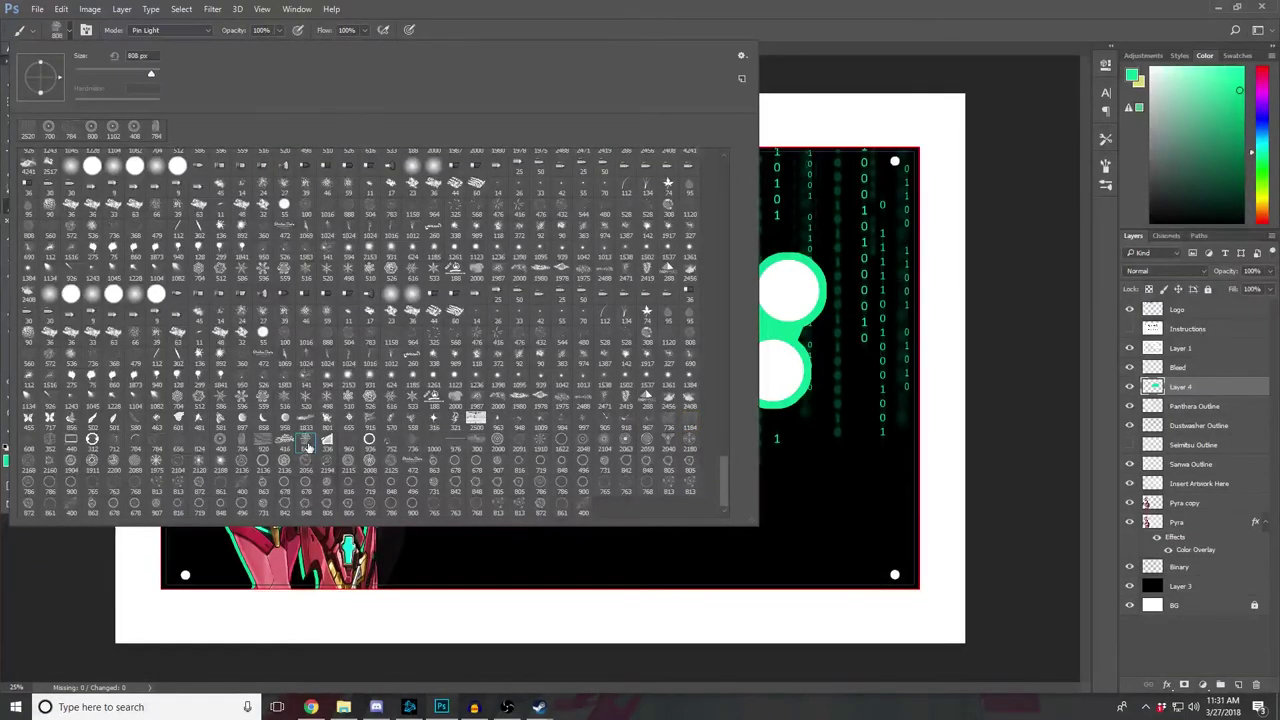
{"action": "left_click", "coordinate": [619, 425]}
{"action": "key", "text": "Return"}
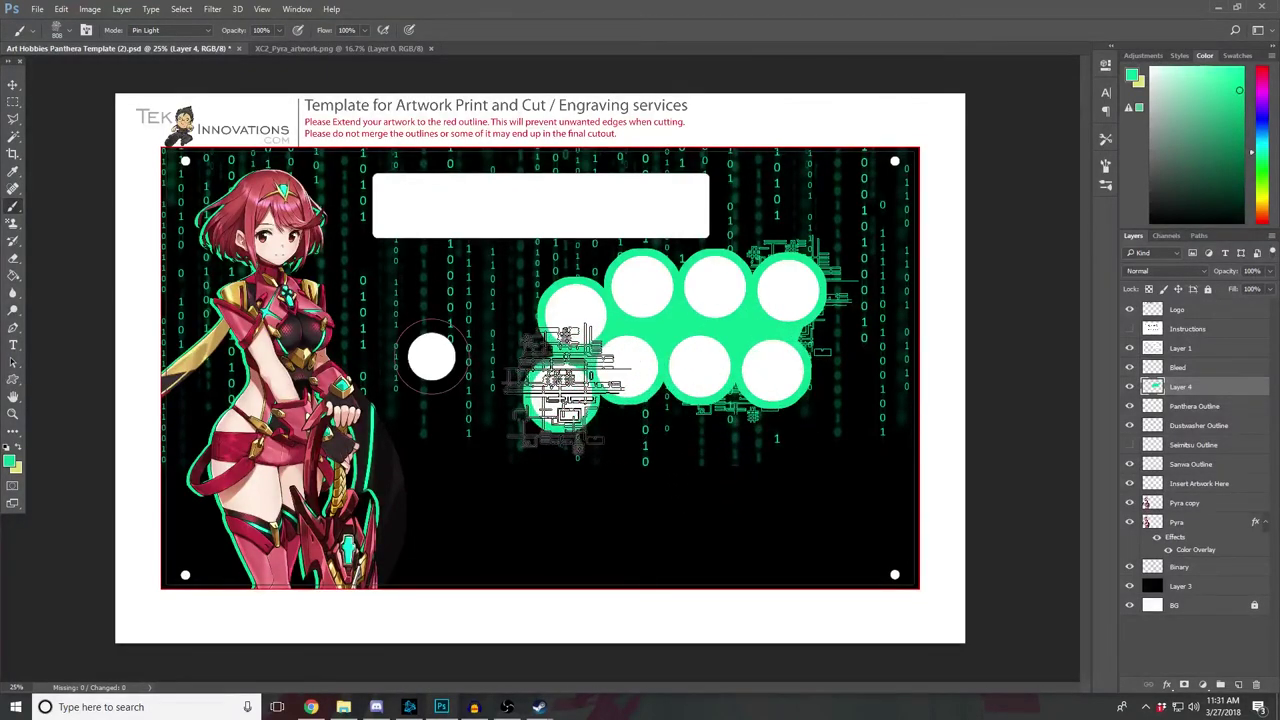
{"action": "left_click", "coordinate": [560, 393]}
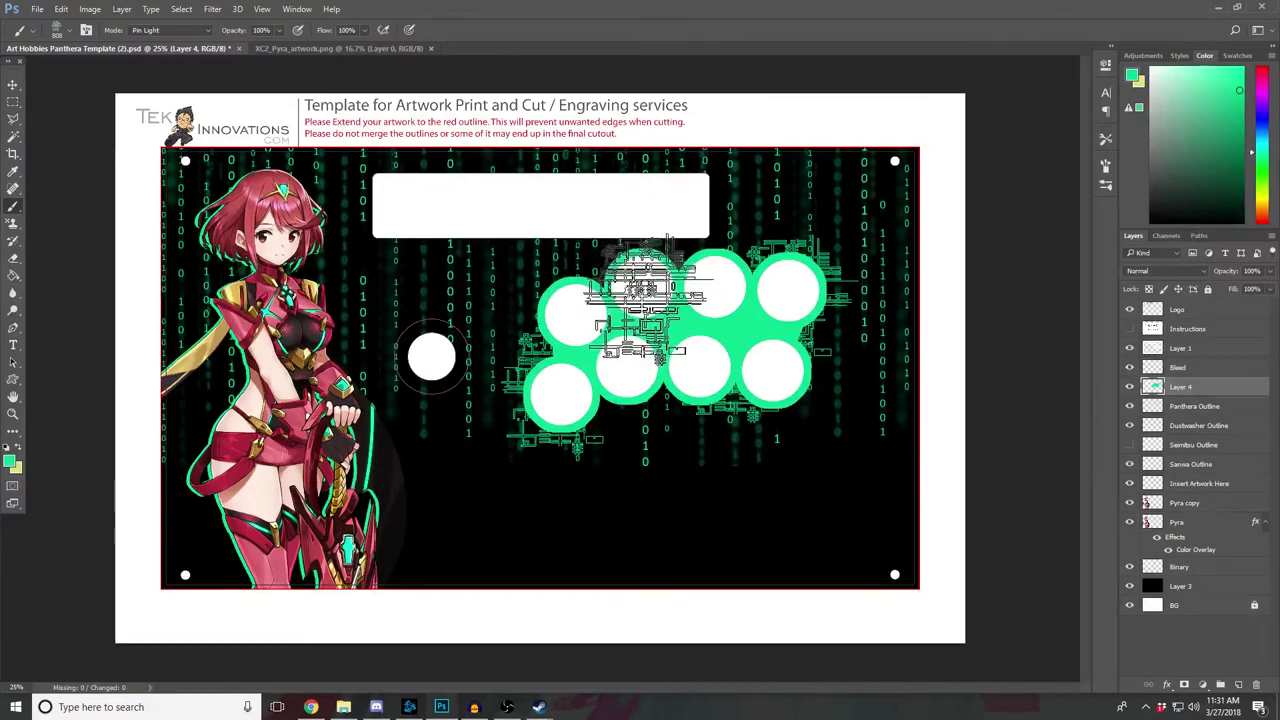
{"action": "left_click", "coordinate": [625, 275]}
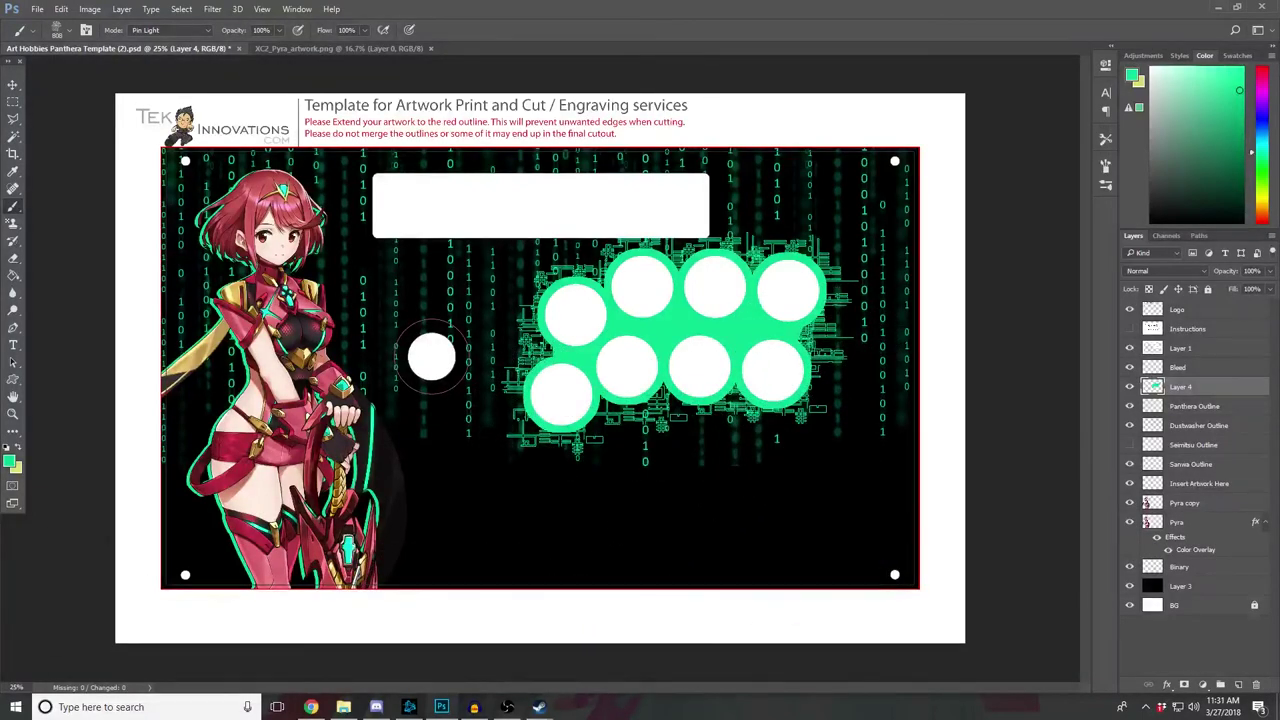
Step: Raise the contrast of the Pyra copy layer to 71 with a Brightness/Contrast adjustment
{"action": "left_click", "coordinate": [12, 103]}
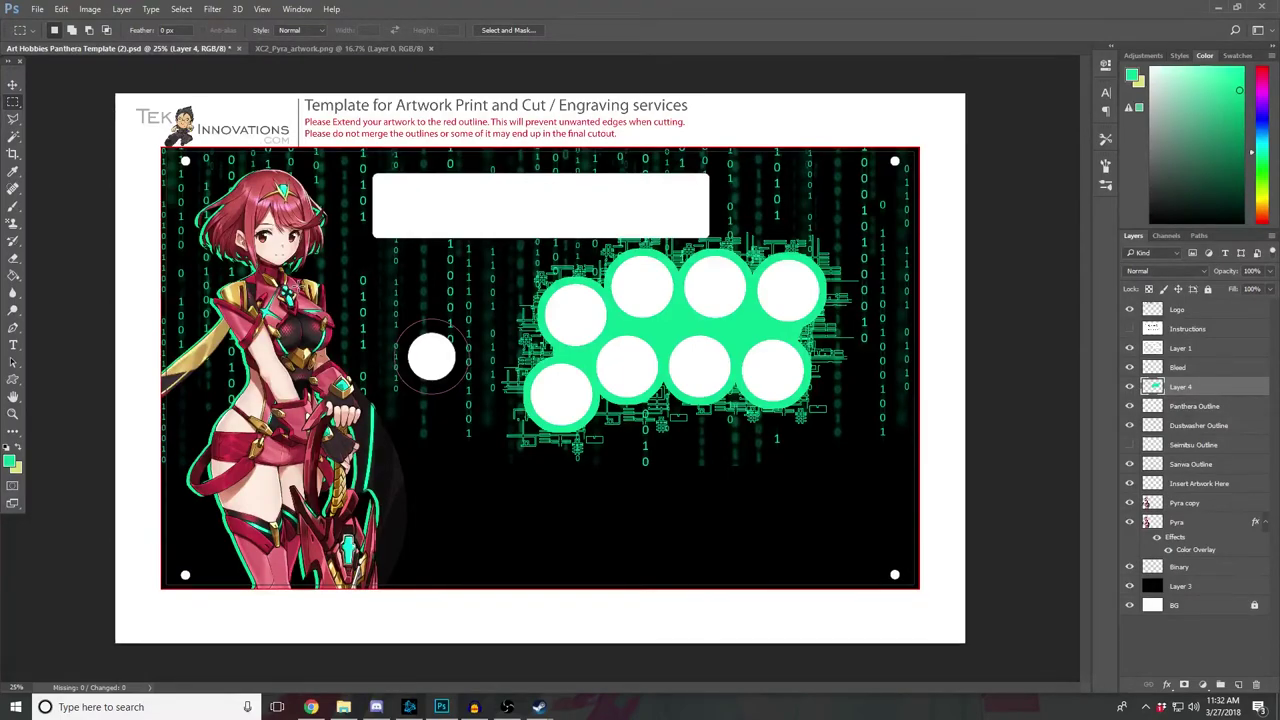
{"action": "left_click", "coordinate": [1183, 505]}
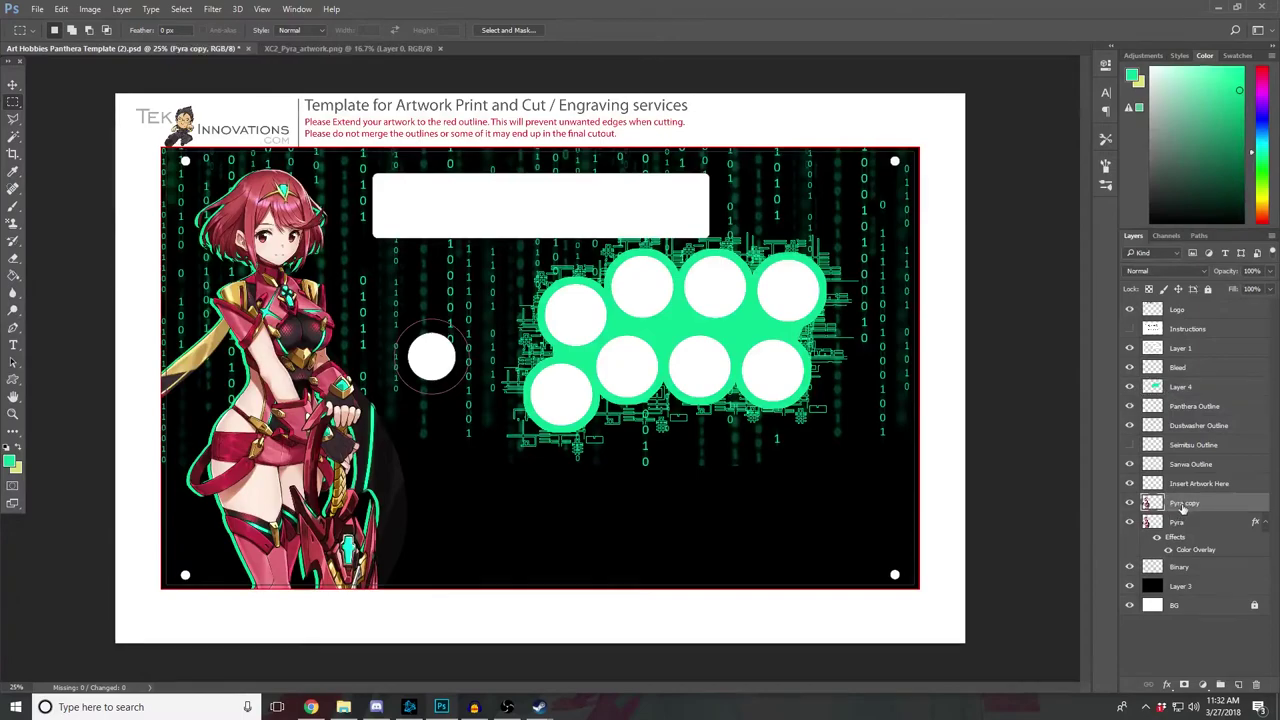
{"action": "left_click", "coordinate": [89, 9]}
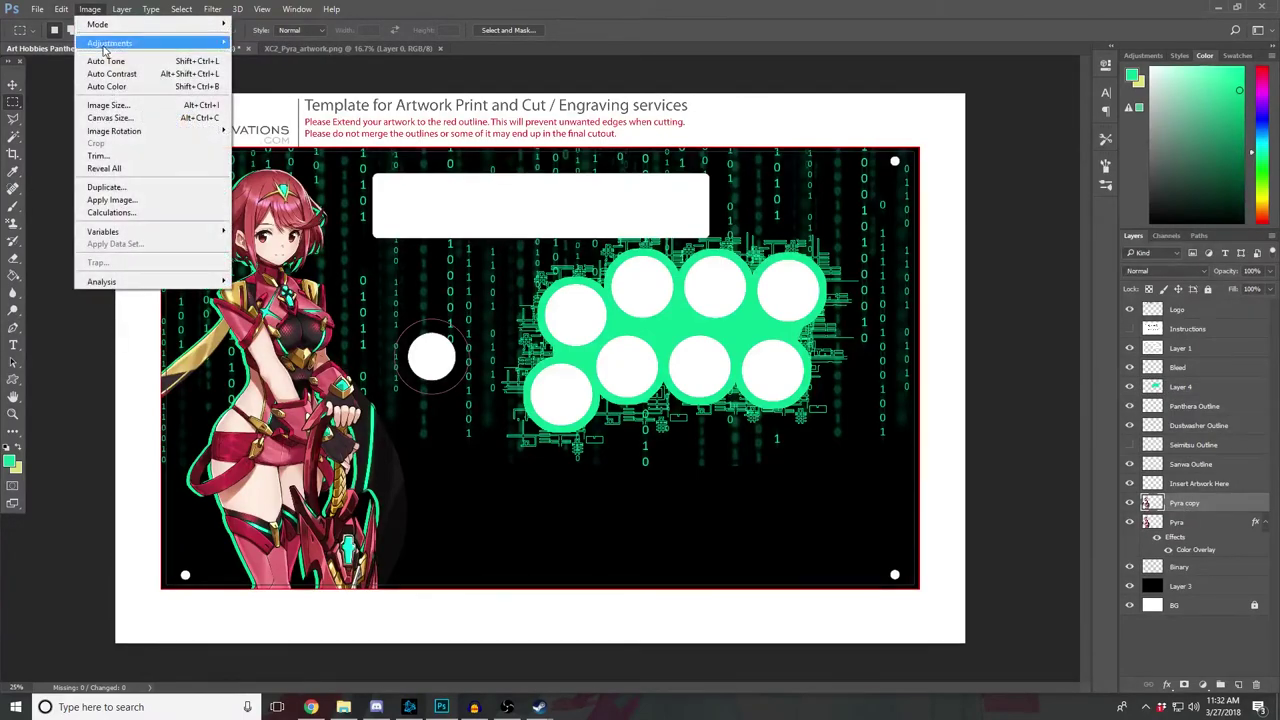
{"action": "mouse_move", "coordinate": [130, 43]}
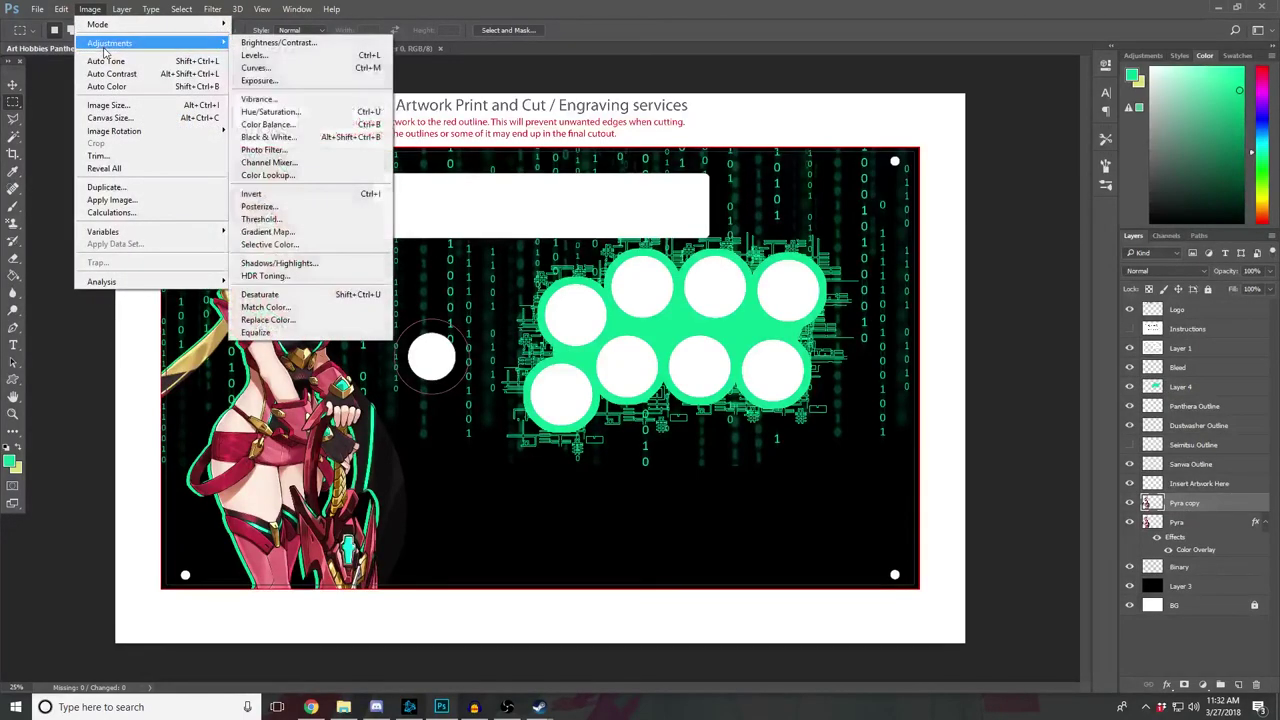
{"action": "left_click", "coordinate": [279, 45]}
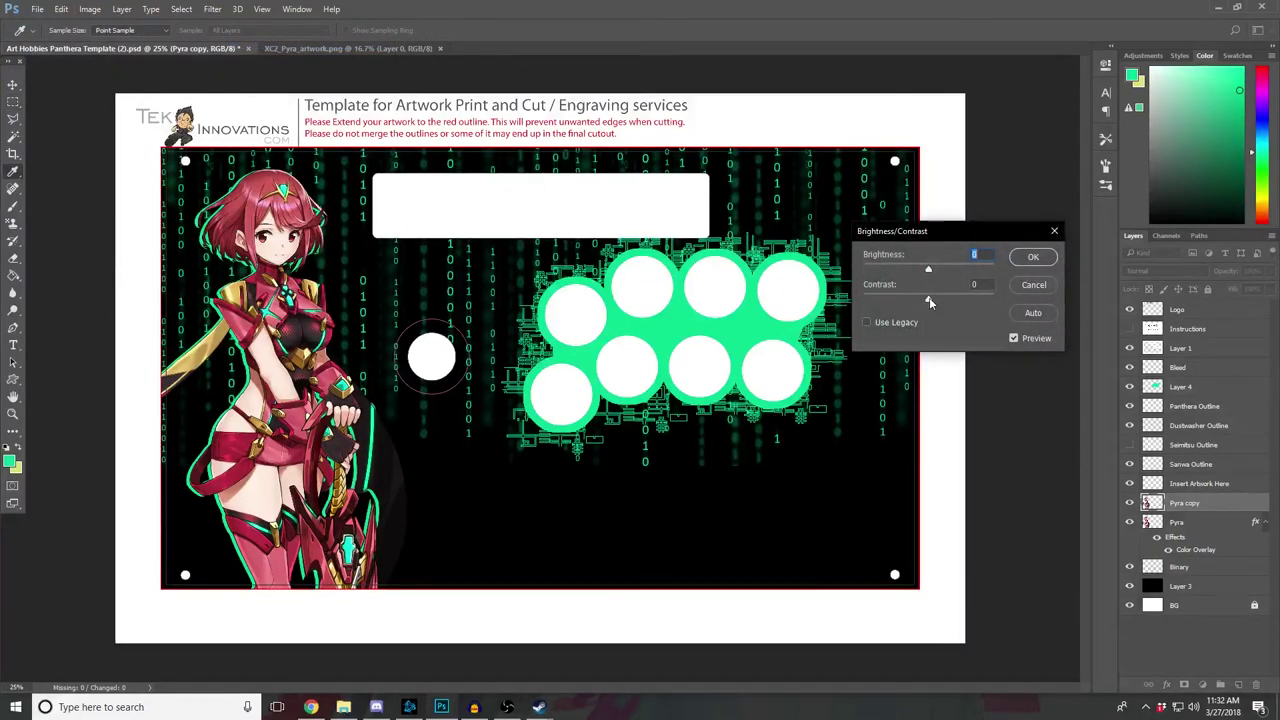
{"action": "key", "text": "Tab"}
{"action": "left_click_drag", "start_coordinate": [949, 302], "coordinate": [970, 304]}
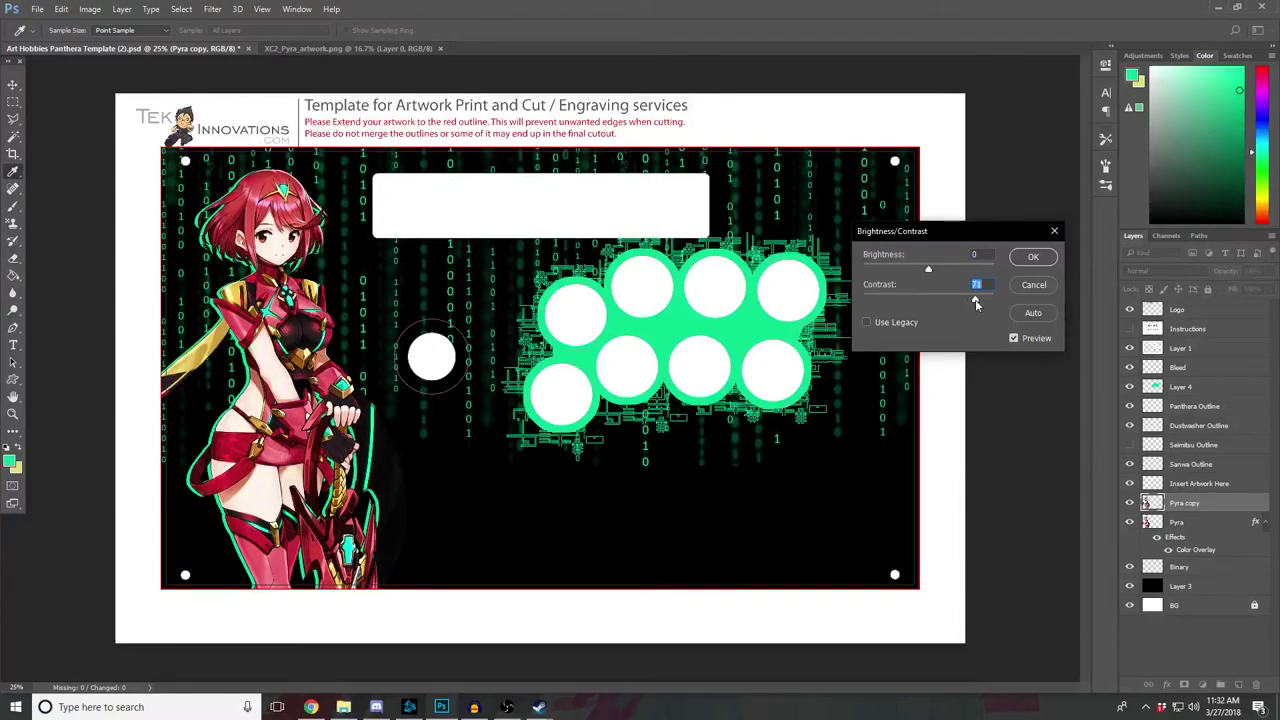
{"action": "key", "text": "Return"}
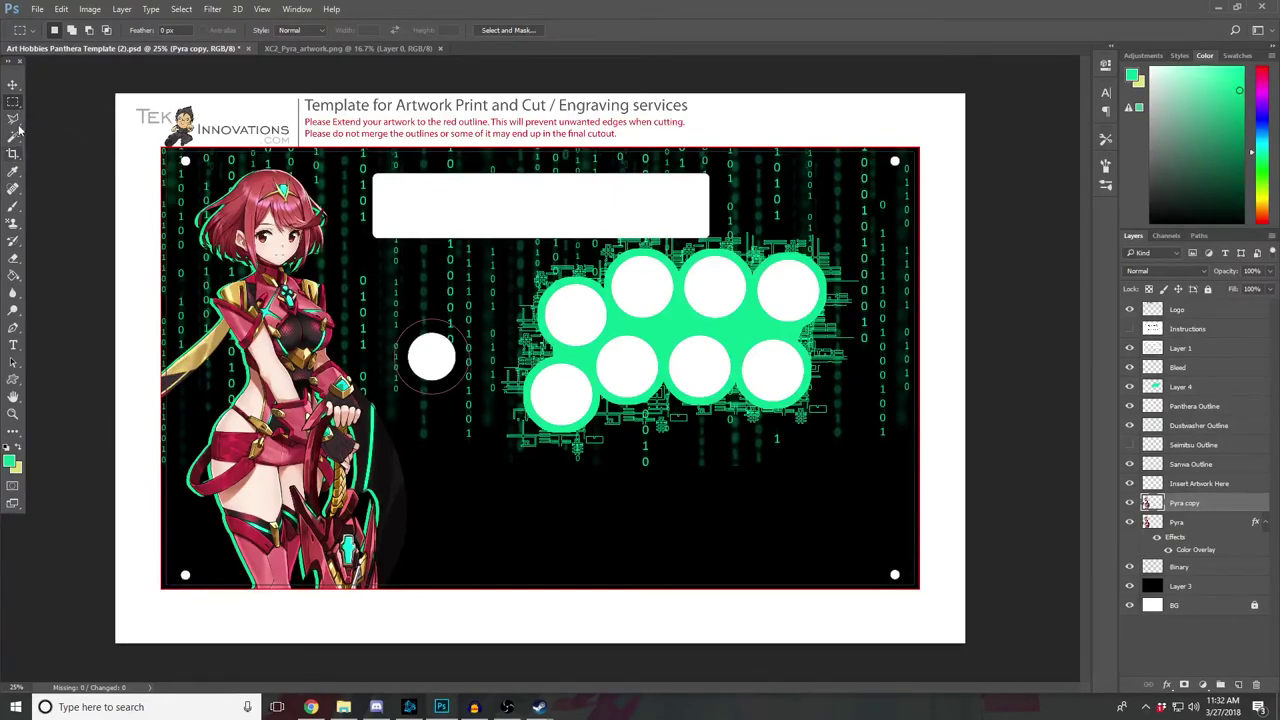
{"action": "left_click_drag", "start_coordinate": [200, 176], "coordinate": [508, 545]}
{"action": "left_click", "coordinate": [510, 596]}
{"action": "left_click_drag", "start_coordinate": [140, 142], "coordinate": [464, 599]}
{"action": "left_click", "coordinate": [370, 337]}
{"action": "left_click", "coordinate": [212, 10]}
{"action": "mouse_move", "coordinate": [181, 9]}
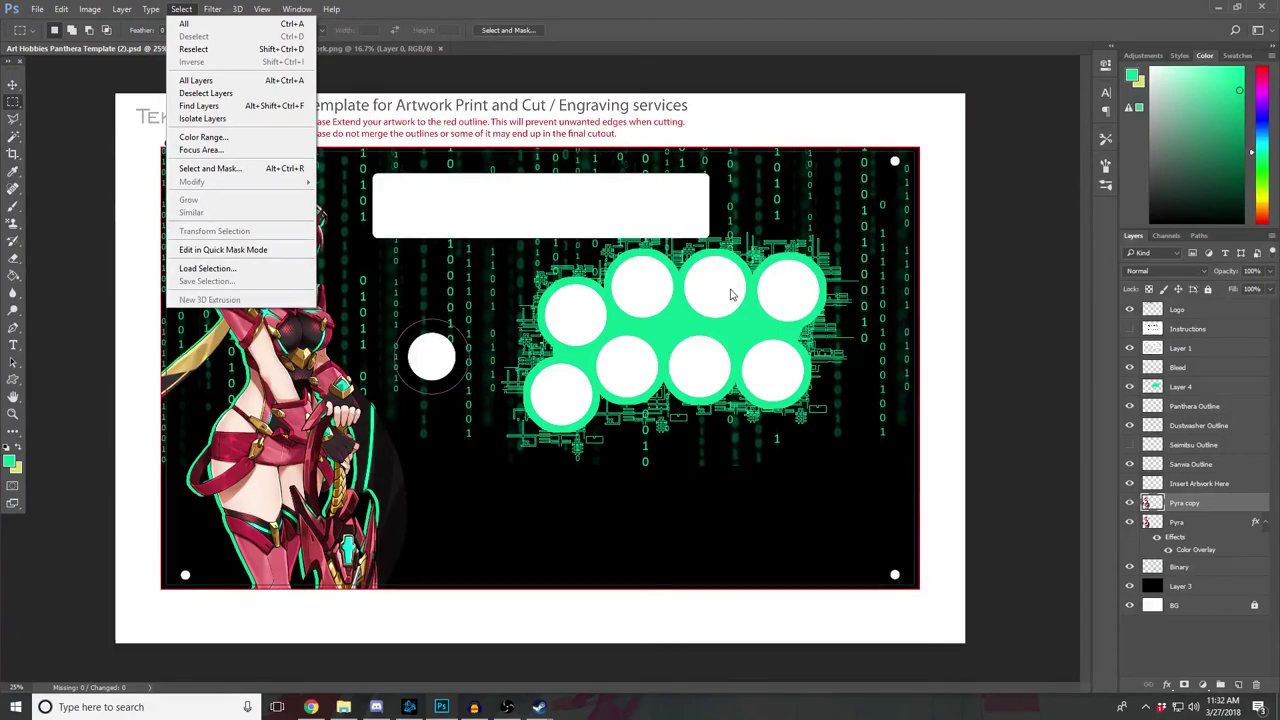
{"action": "left_click", "coordinate": [685, 9]}
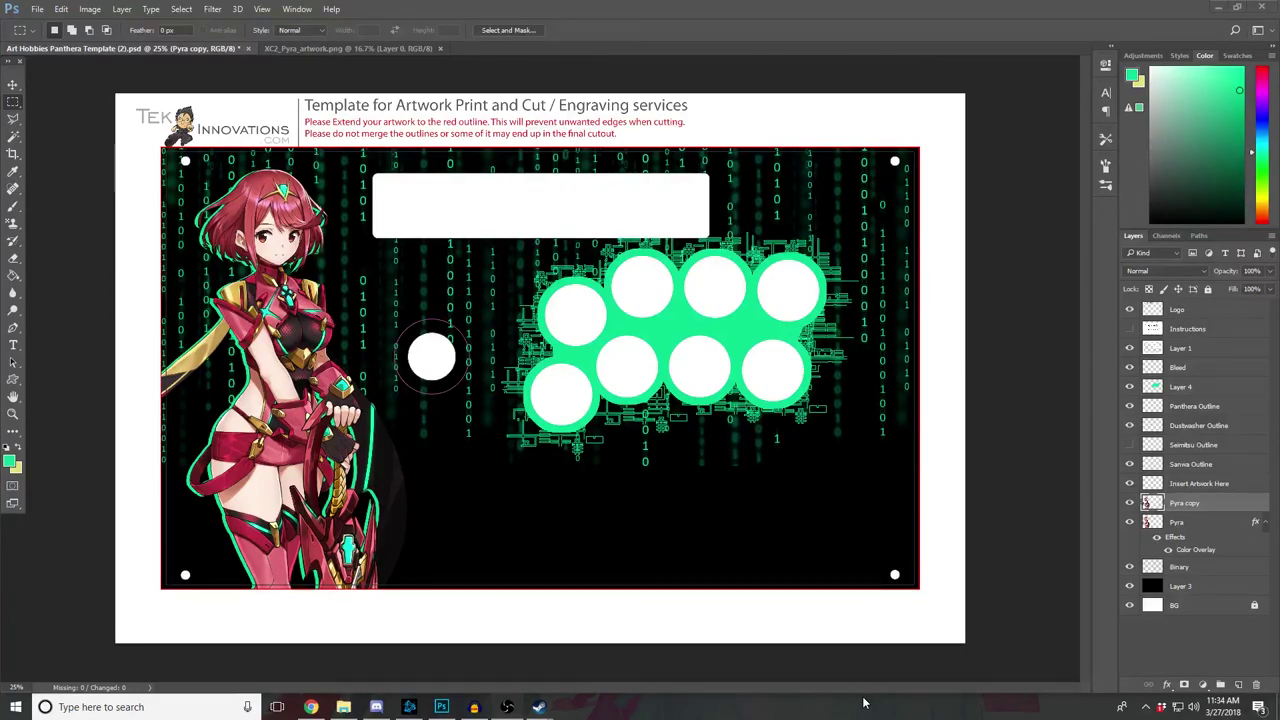
Step: Switch to Audacity and stop the running audio recording
{"action": "left_click", "coordinate": [474, 707]}
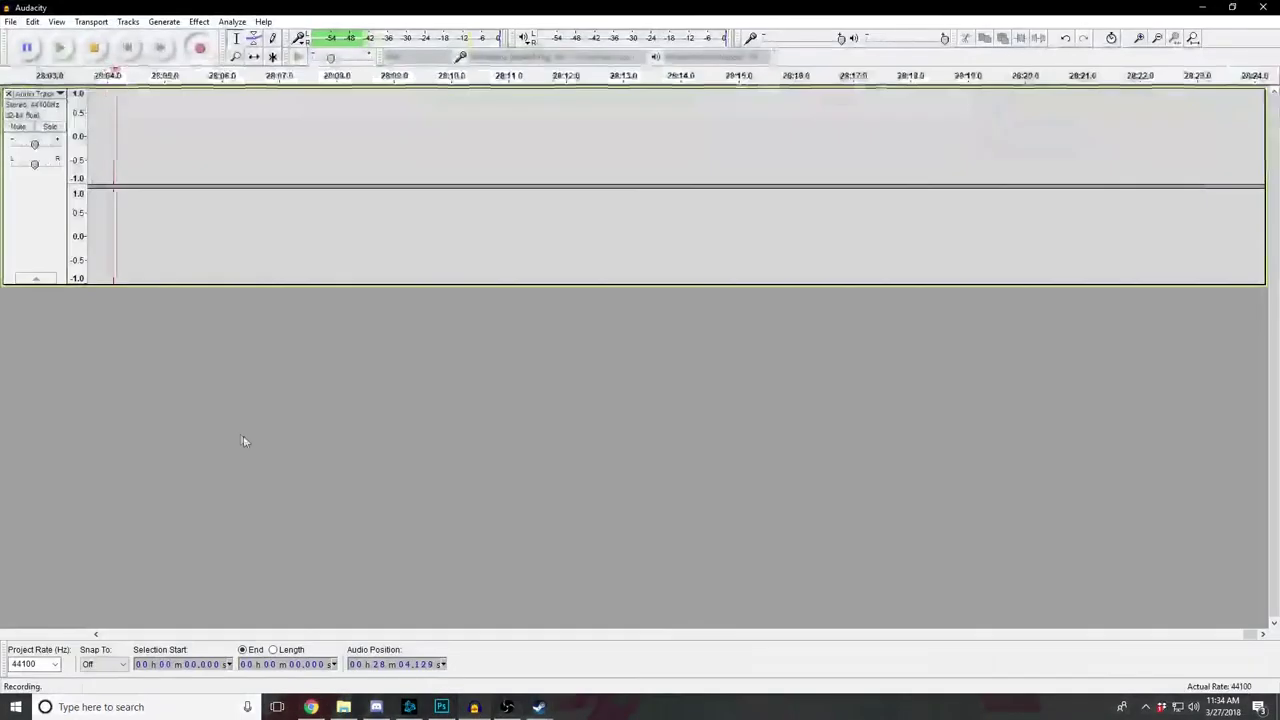
{"action": "left_click", "coordinate": [90, 50]}
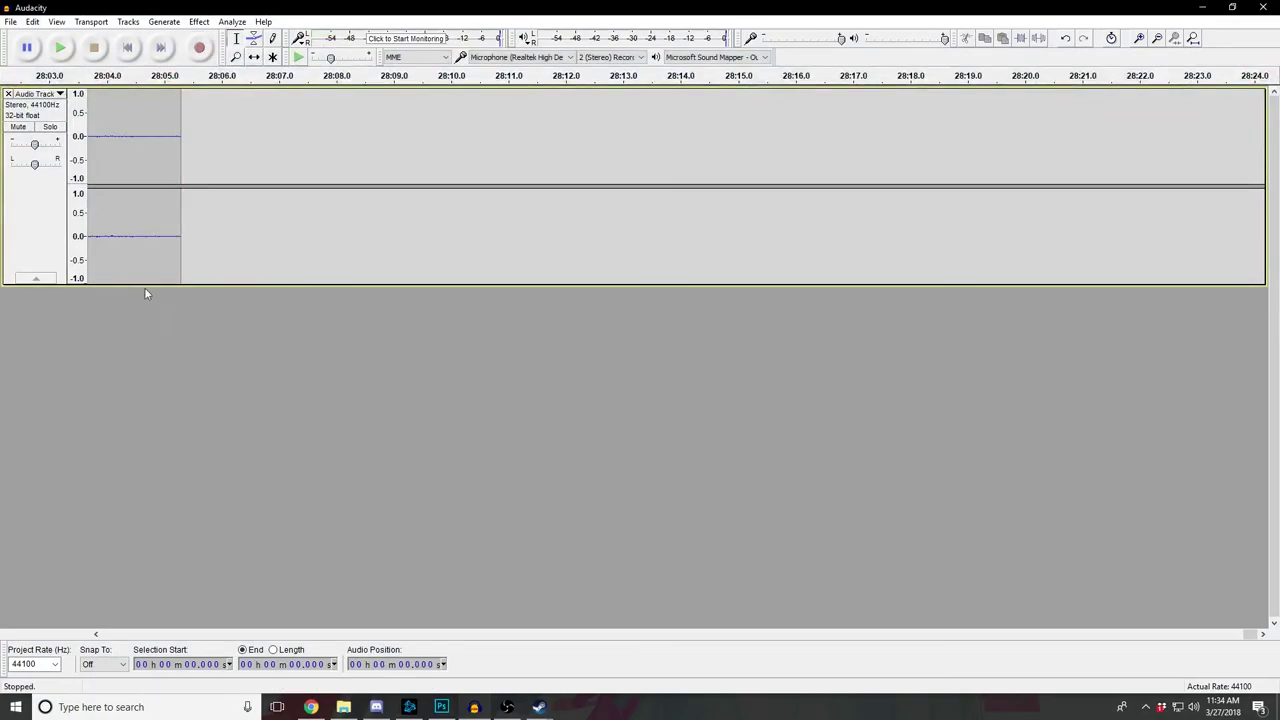